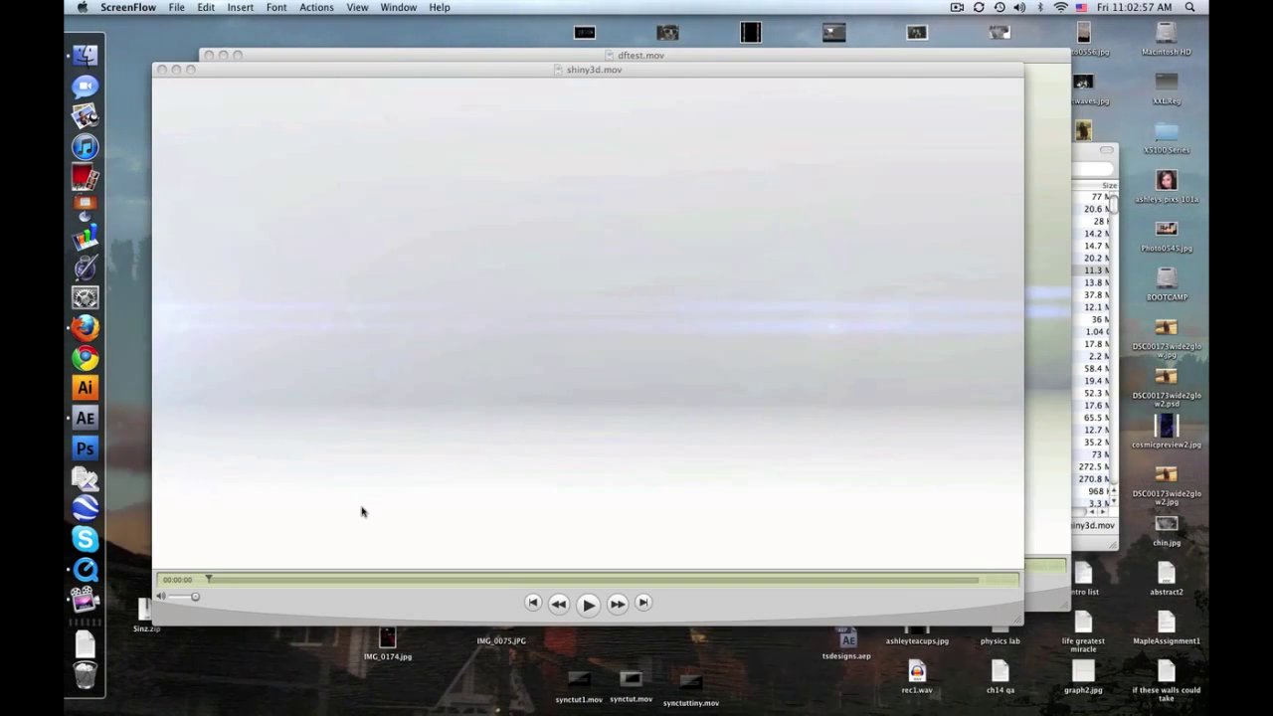
- Play the shiny3d.mov preview, and play the dftest.mov preview from its beginning
left_click(587, 605)
left_click(588, 605)
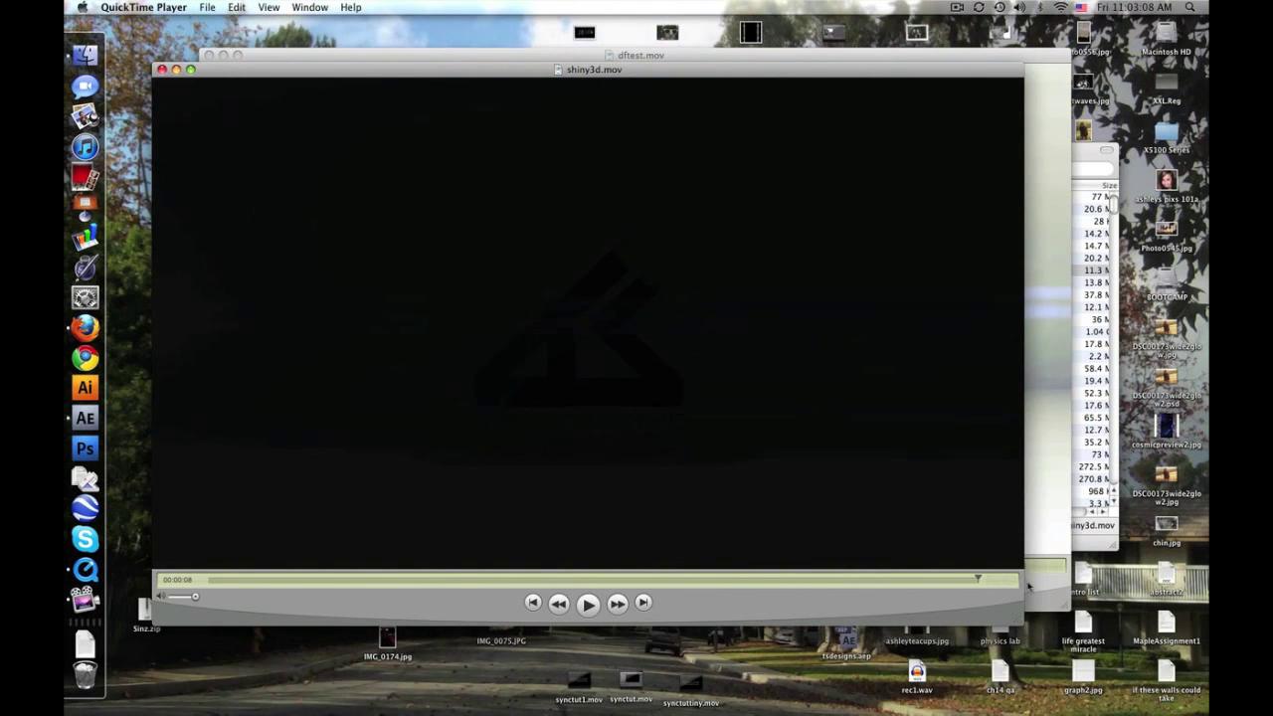
left_click(1033, 594)
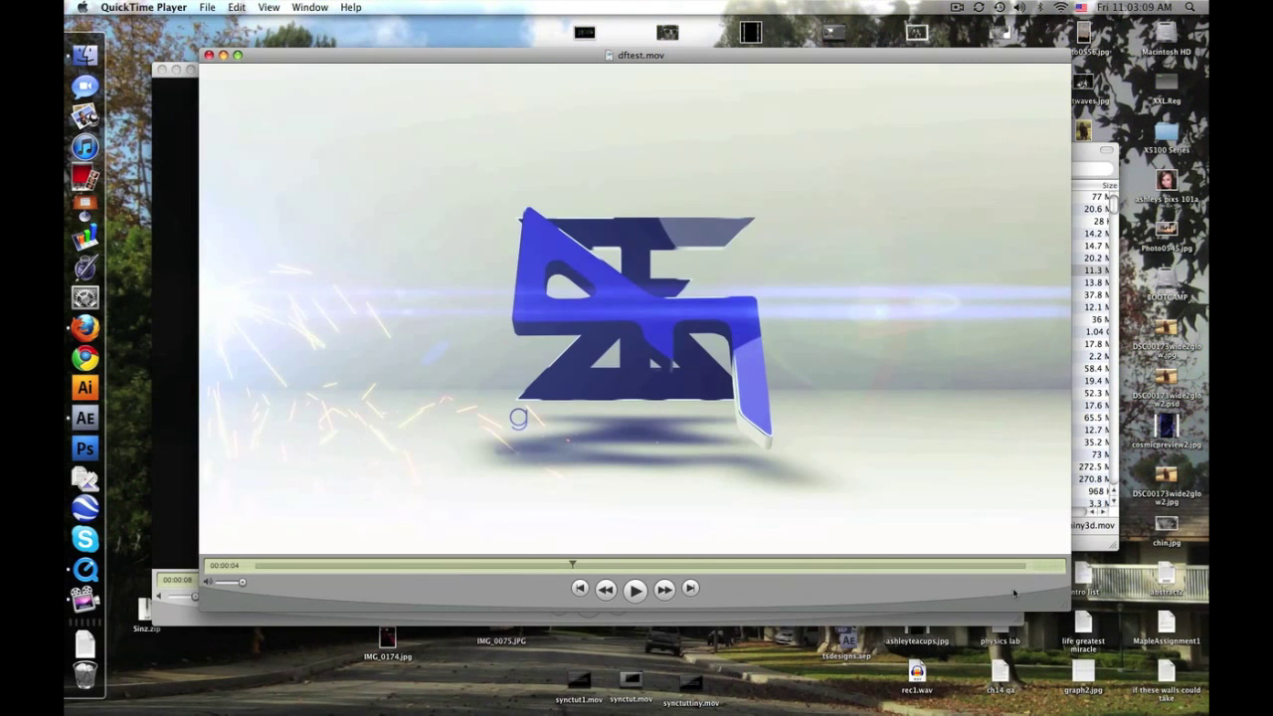
left_click(276, 566)
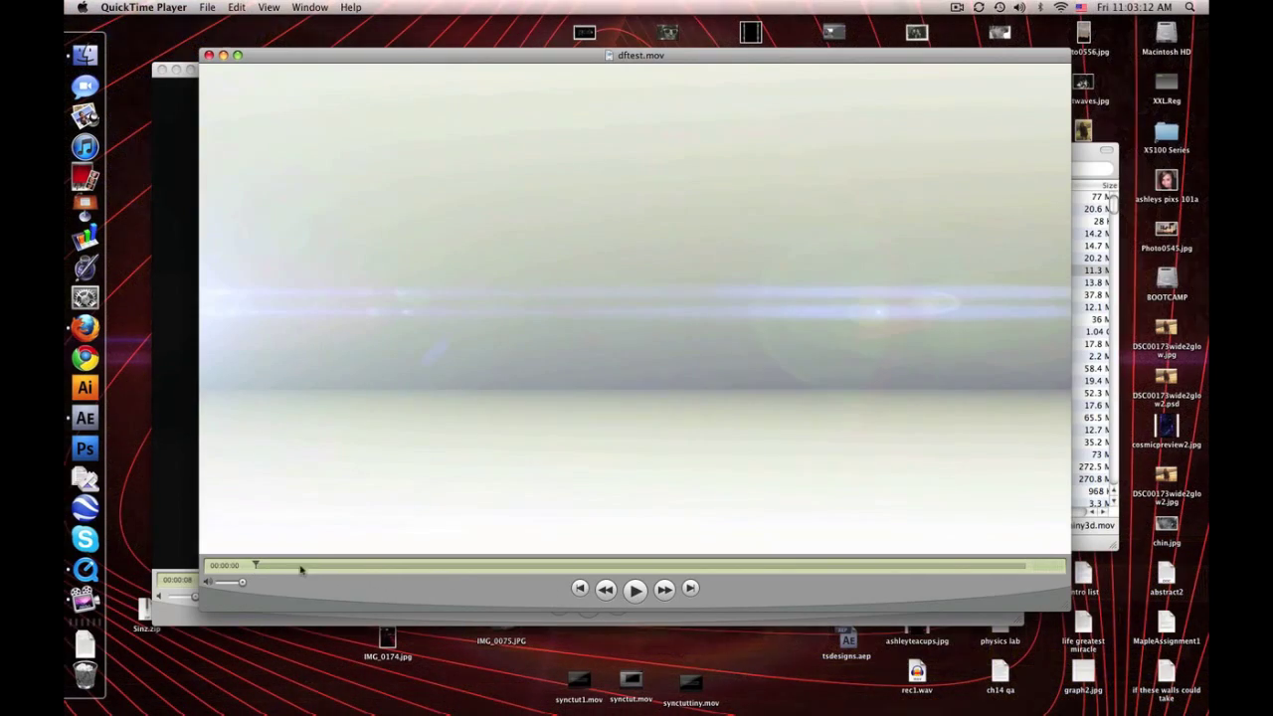
left_click(635, 590)
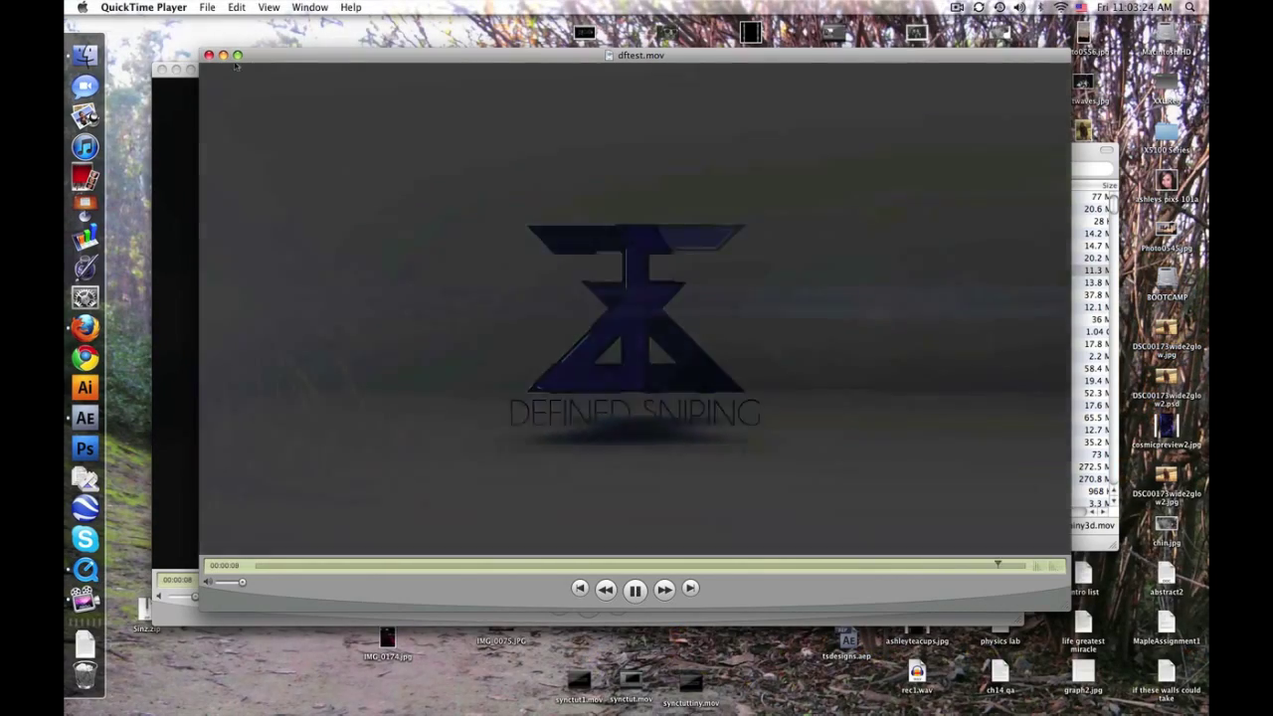
- Close the dftest.mov and shiny3d.mov players and the Rendered Intros folder window
left_click(209, 56)
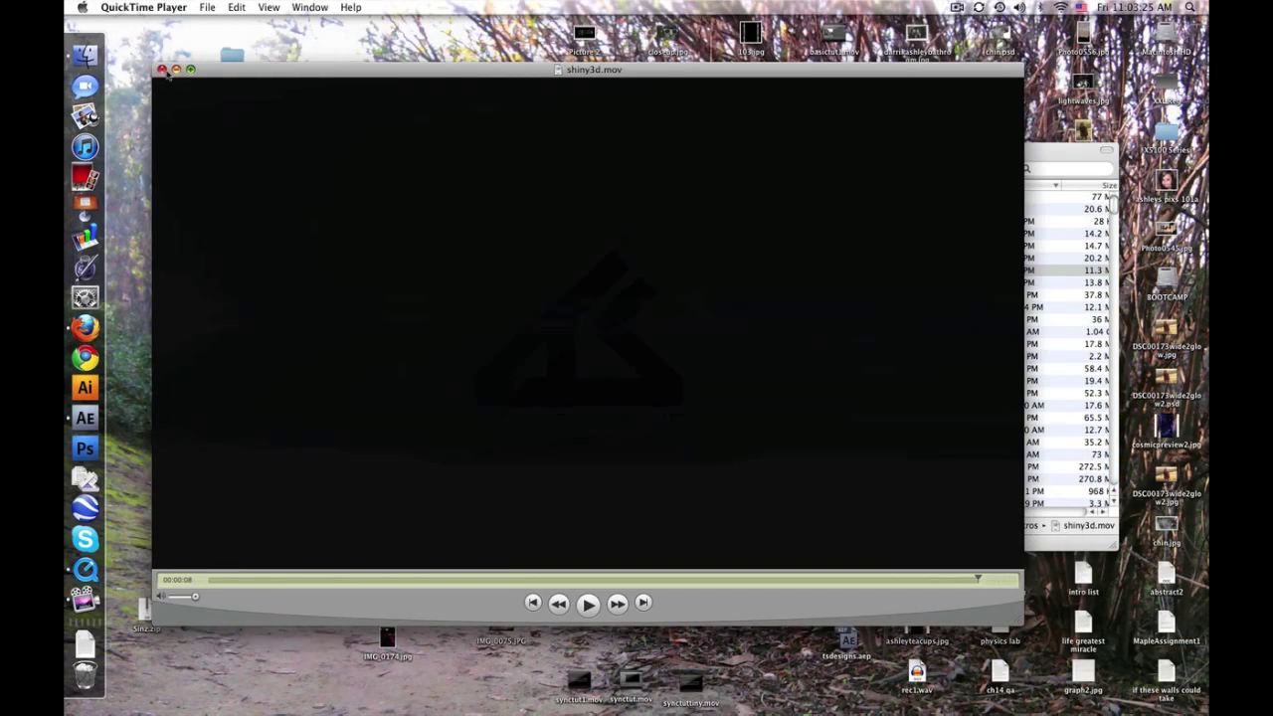
left_click(162, 69)
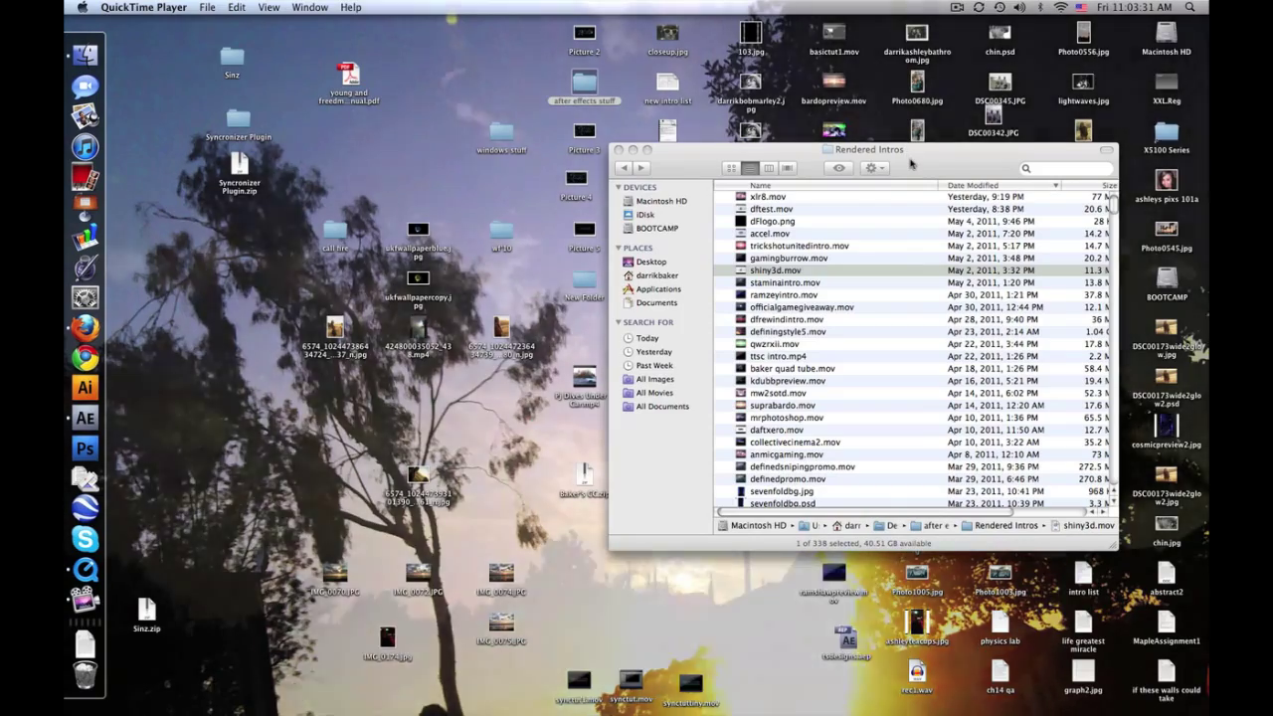
left_click(907, 148)
key("super+w")
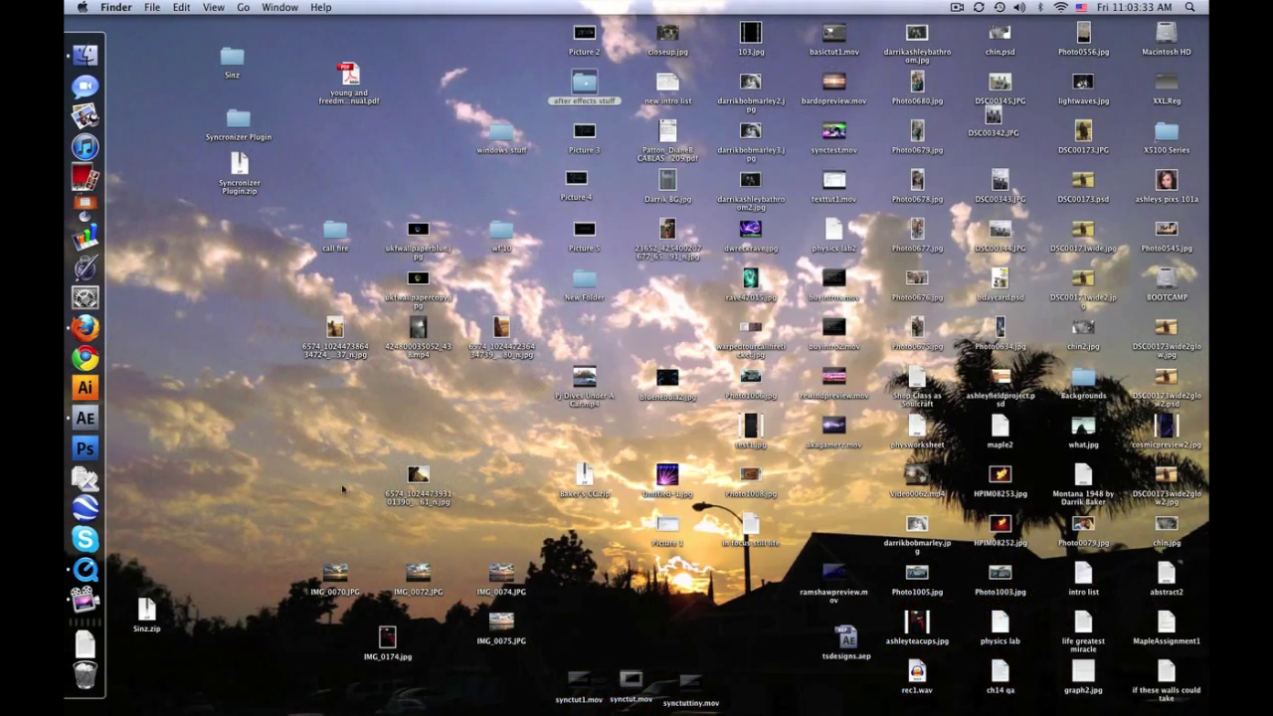
- Switch to After Effects and create a composition named PreFinall with the HDV/HDTV 720 29.97 preset and a 10-second duration
left_click(84, 417)
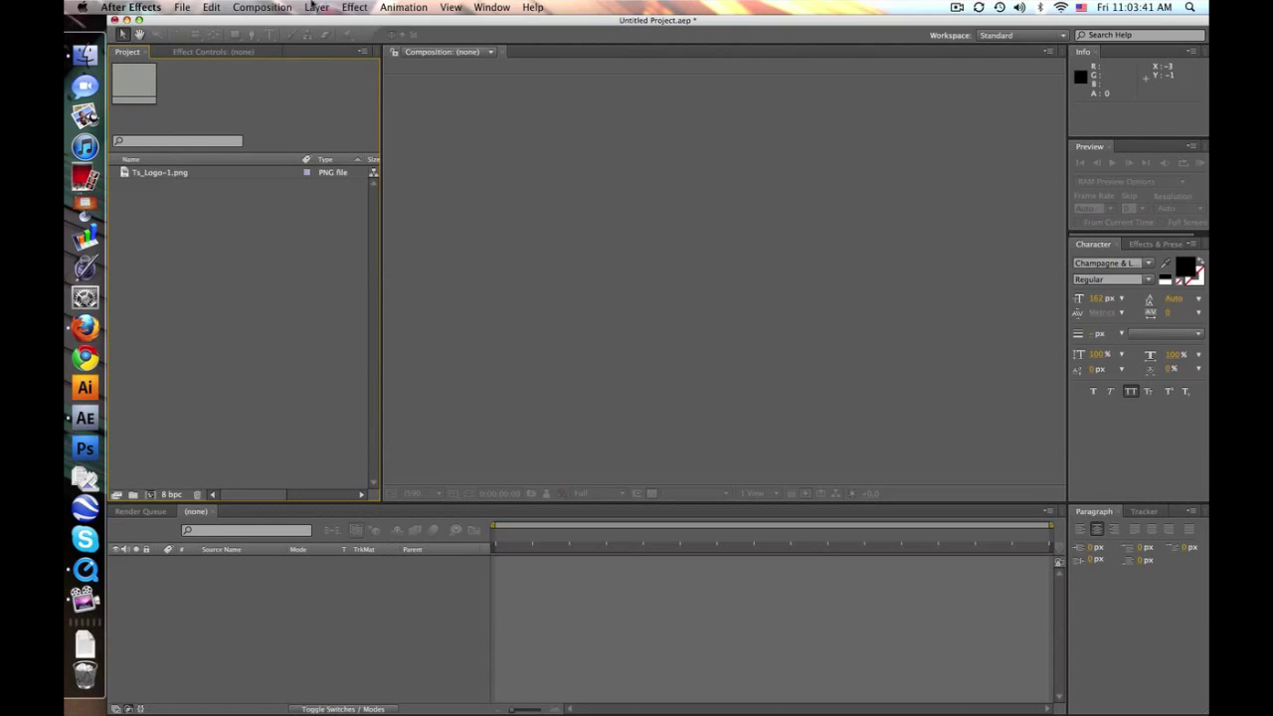
left_click(261, 7)
left_click(273, 25)
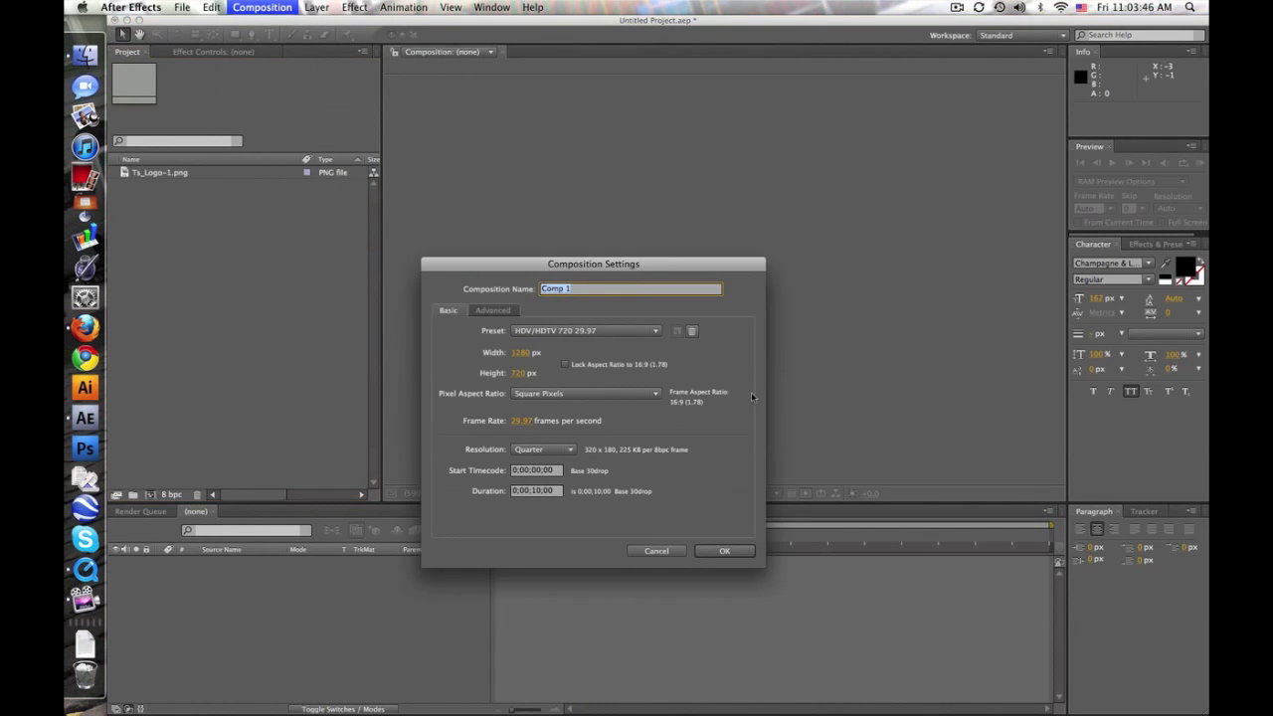
type("PreFinal")
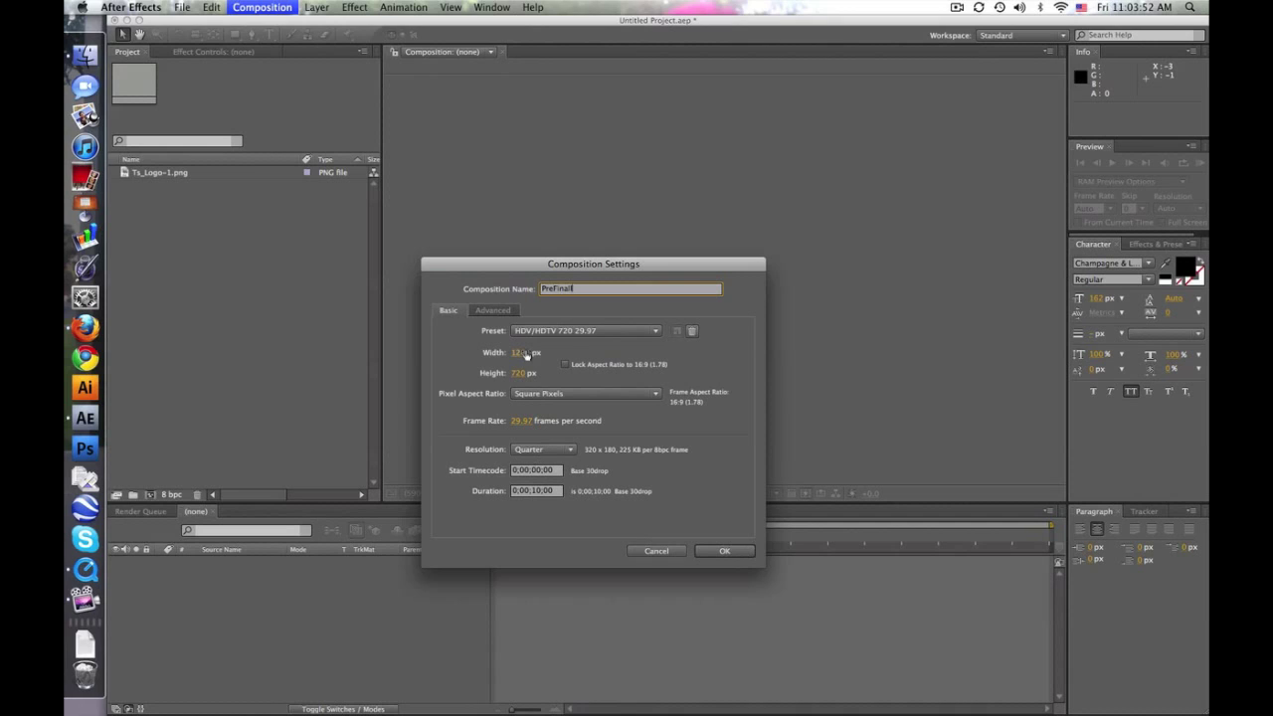
left_click(709, 551)
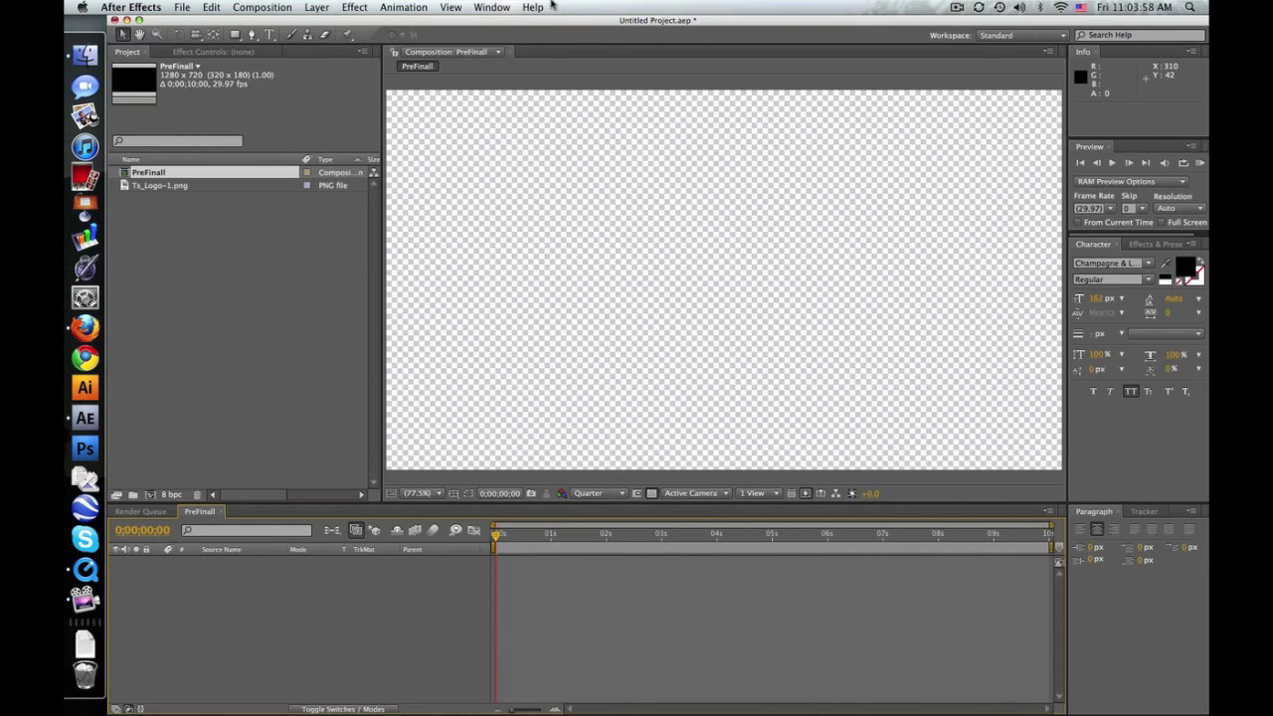
- Add a camera layer to the PreFinall composition using the 35mm preset
left_click(323, 7)
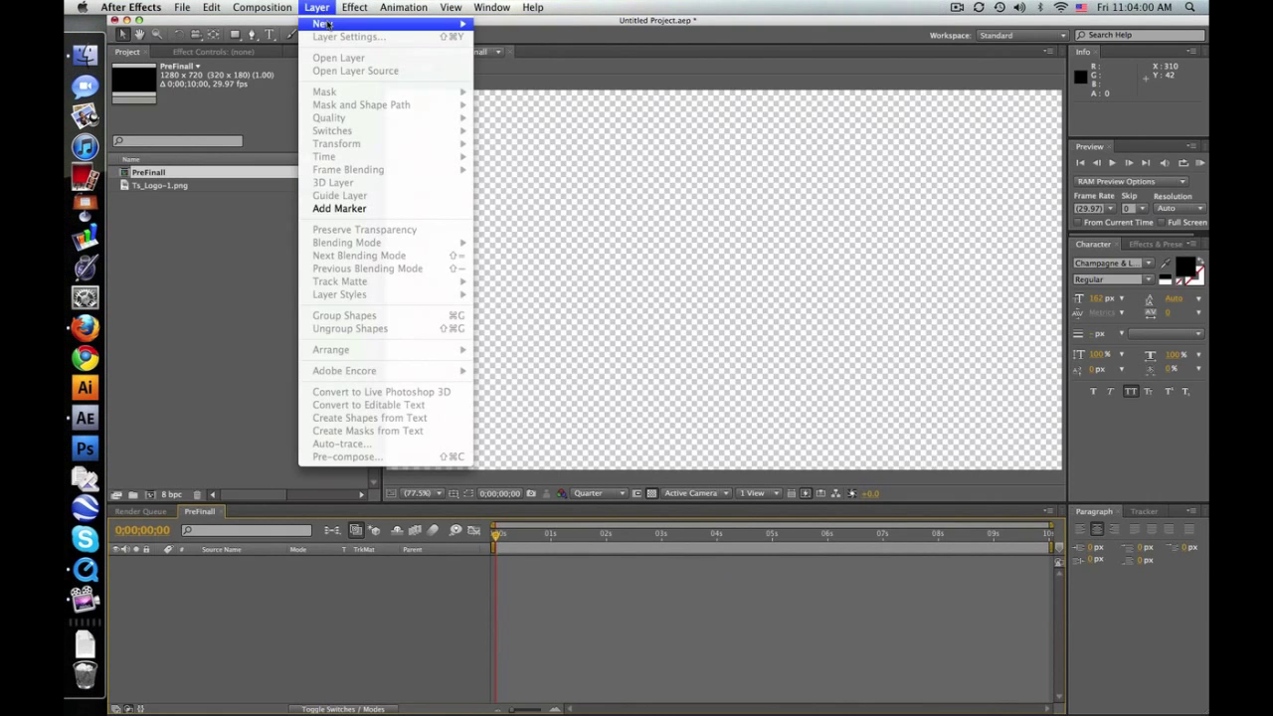
mouse_move(328, 23)
left_click(518, 68)
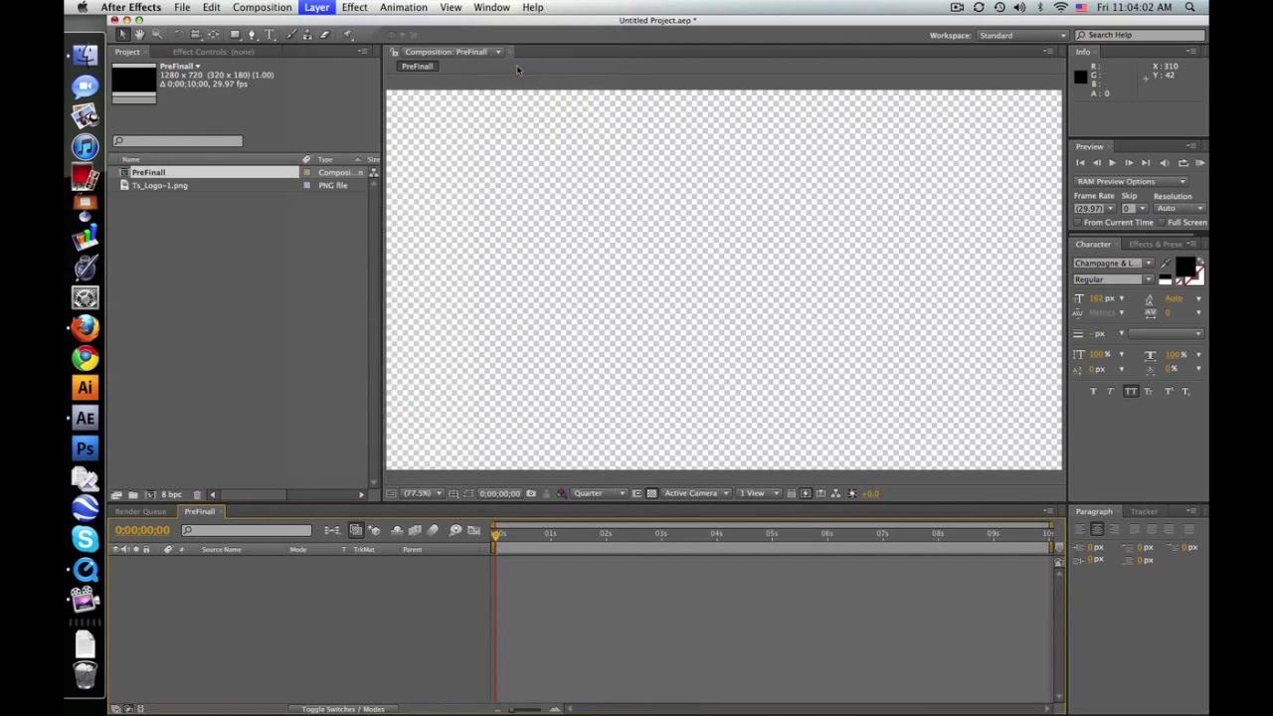
left_click(756, 518)
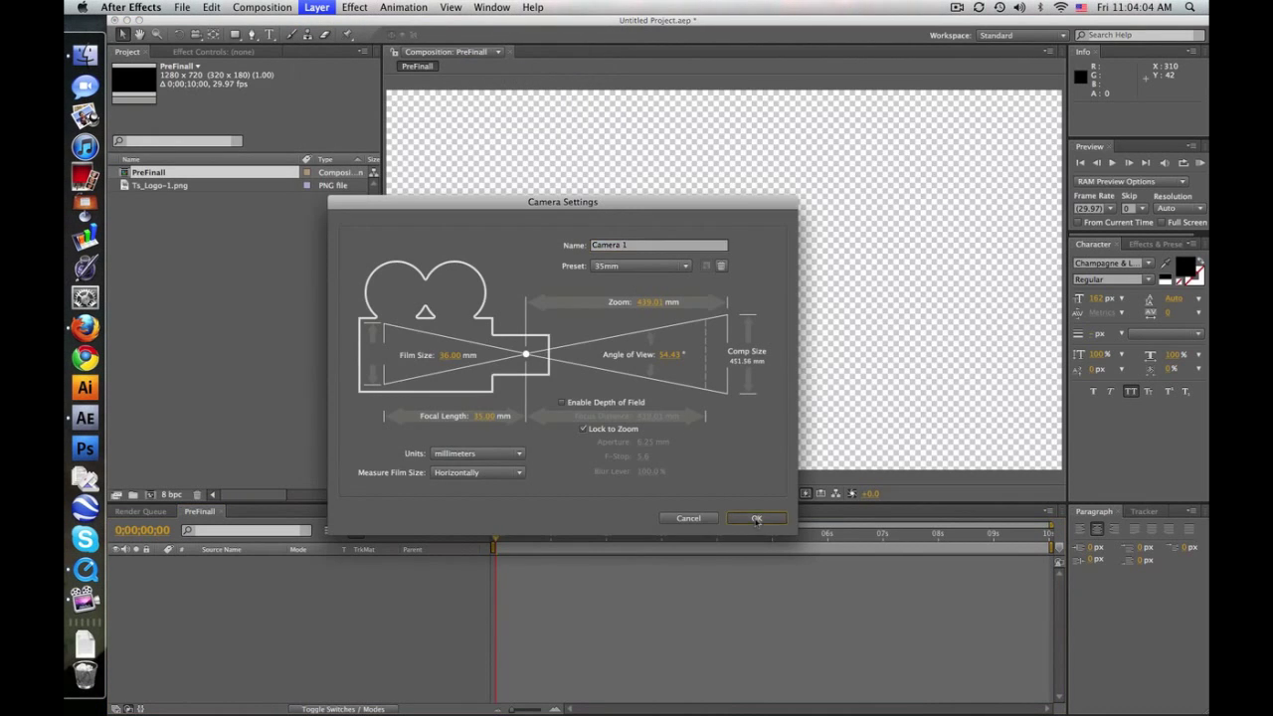
left_click(724, 369)
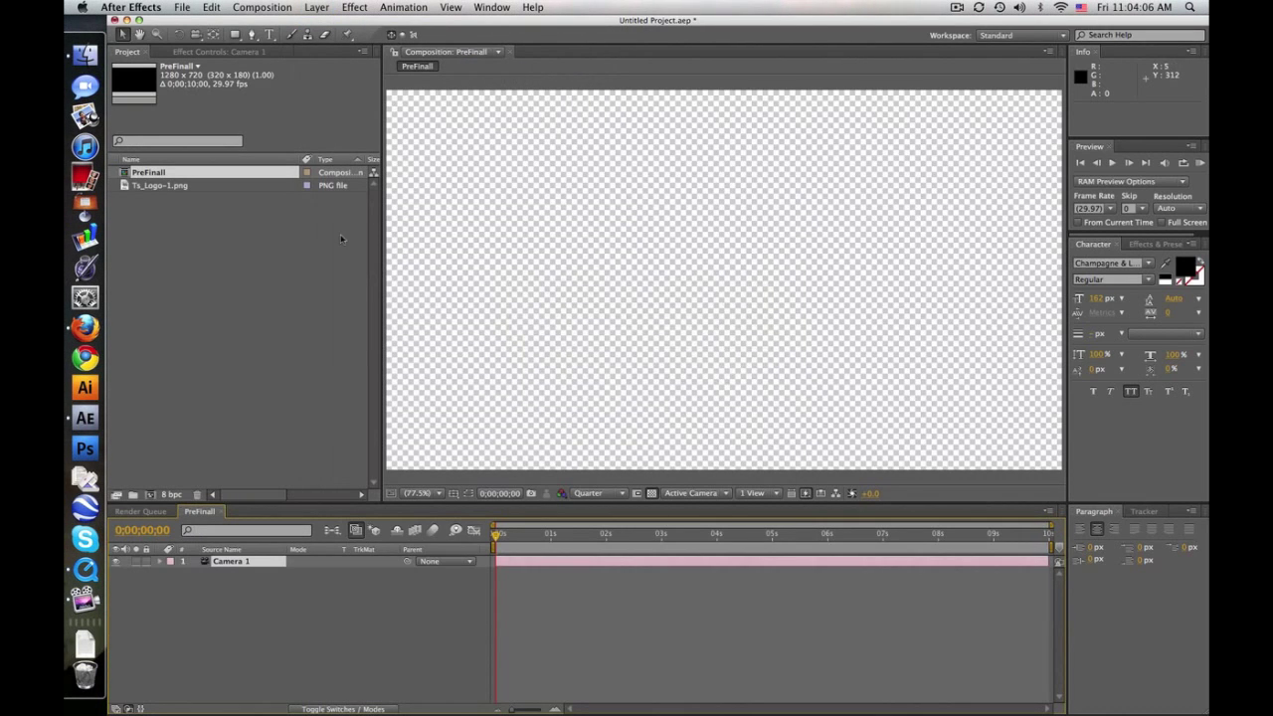
- Add a null object as a 3D layer and parent Camera 1 to it
left_click(316, 7)
mouse_move(328, 23)
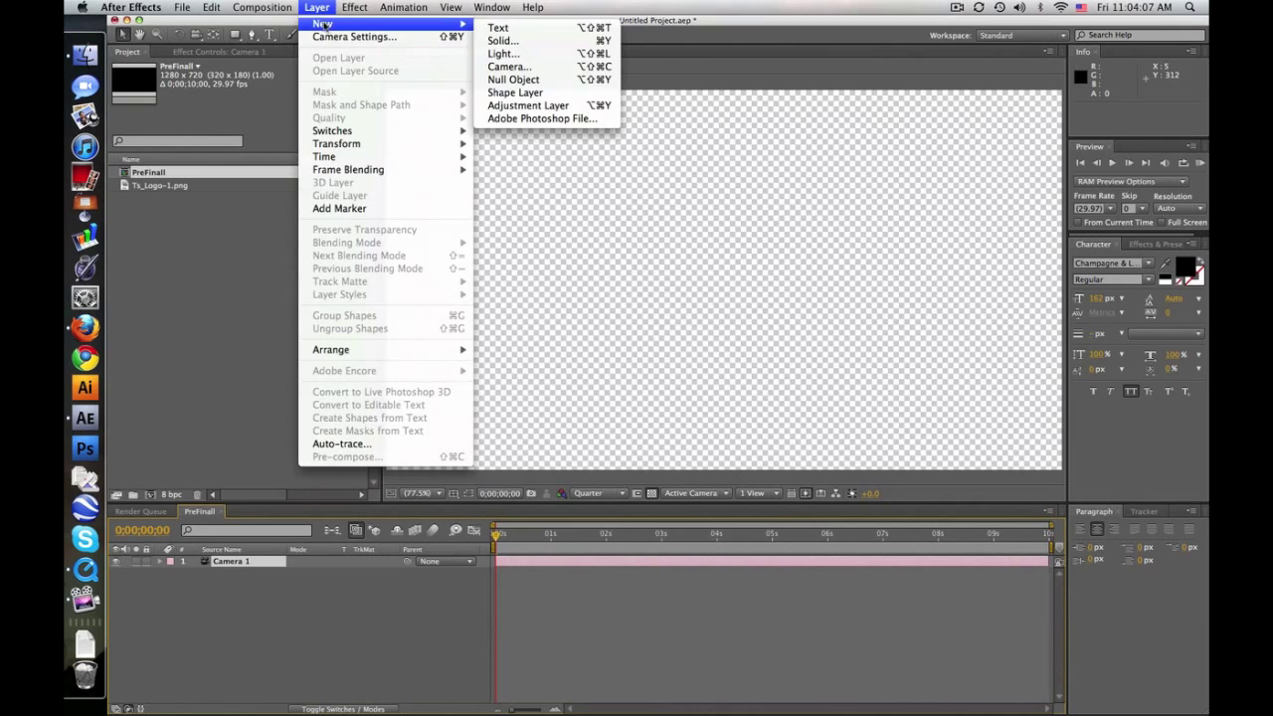
left_click(518, 81)
left_click(343, 709)
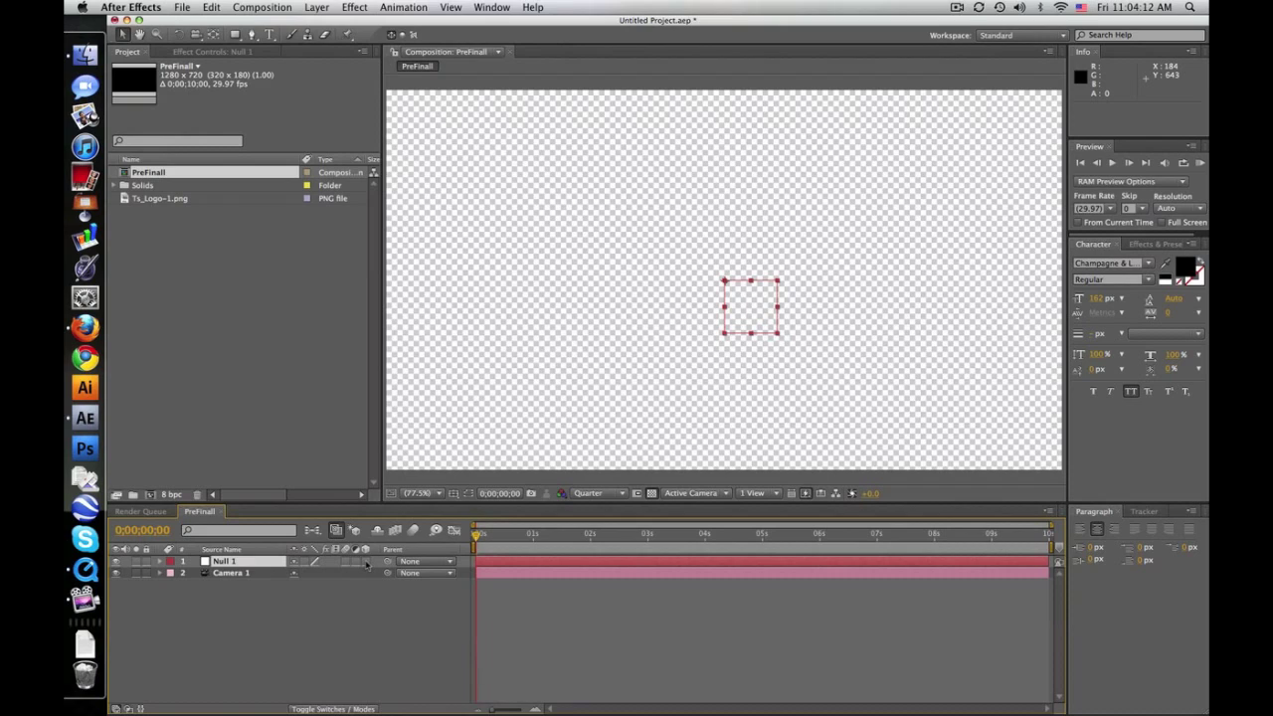
left_click(366, 561)
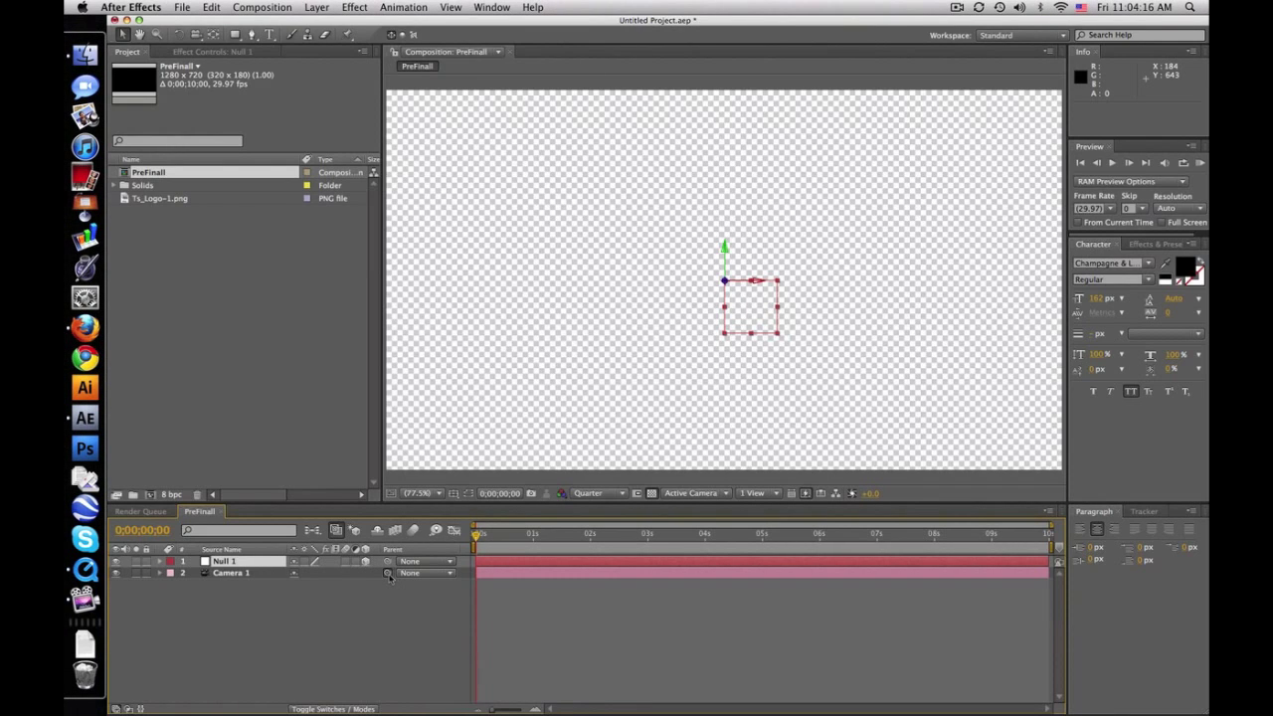
left_click_drag(388, 577, 278, 563)
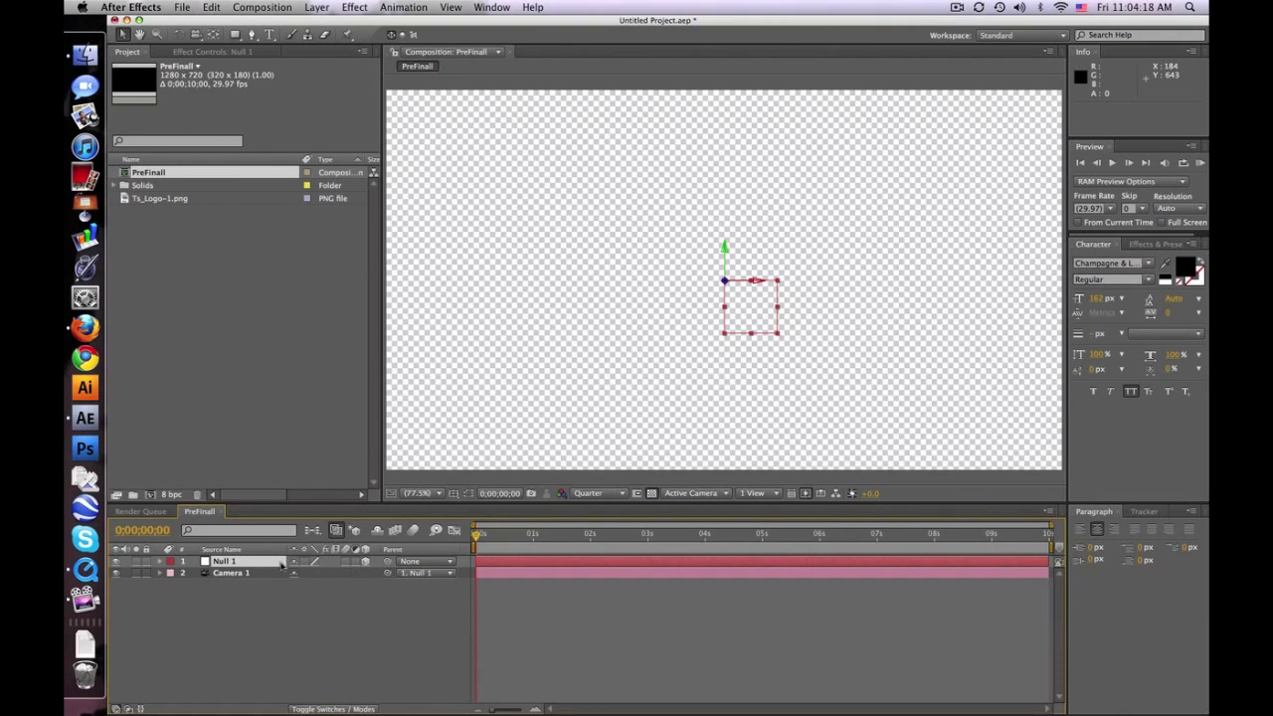
left_click(555, 622)
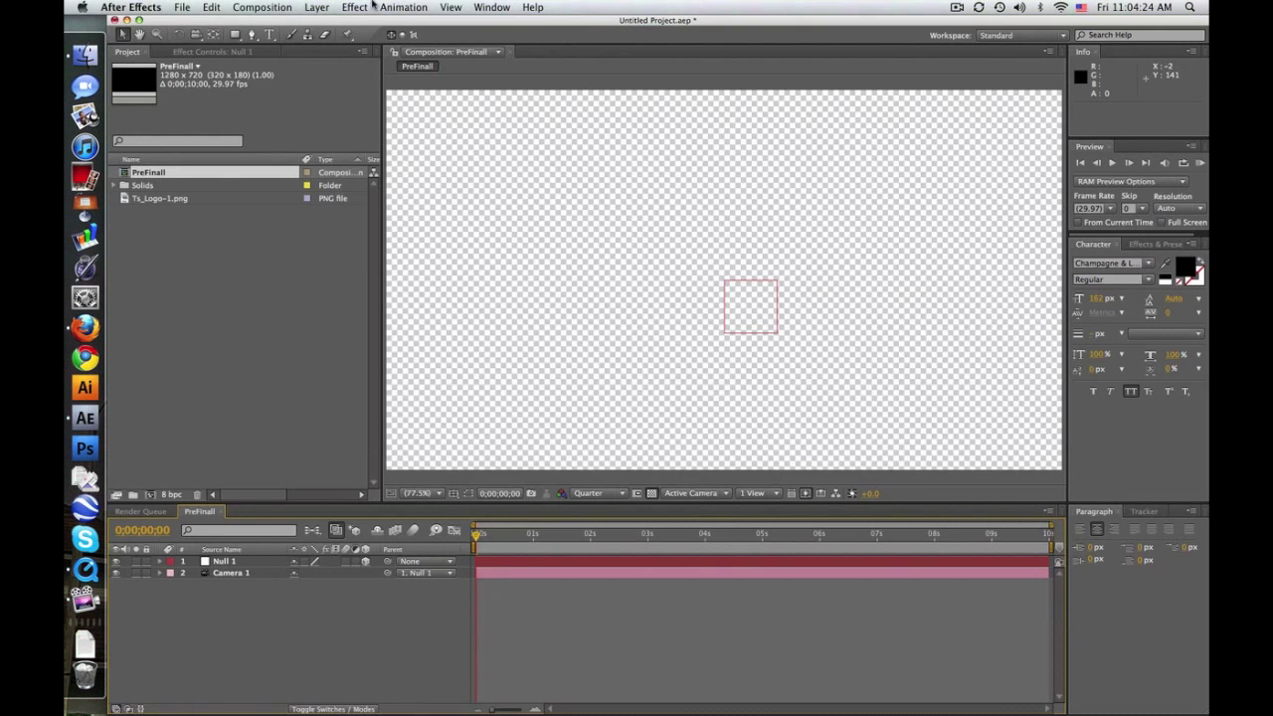
- Create a black 1280 × 720 px solid layer named Floor
left_click(316, 7)
mouse_move(328, 26)
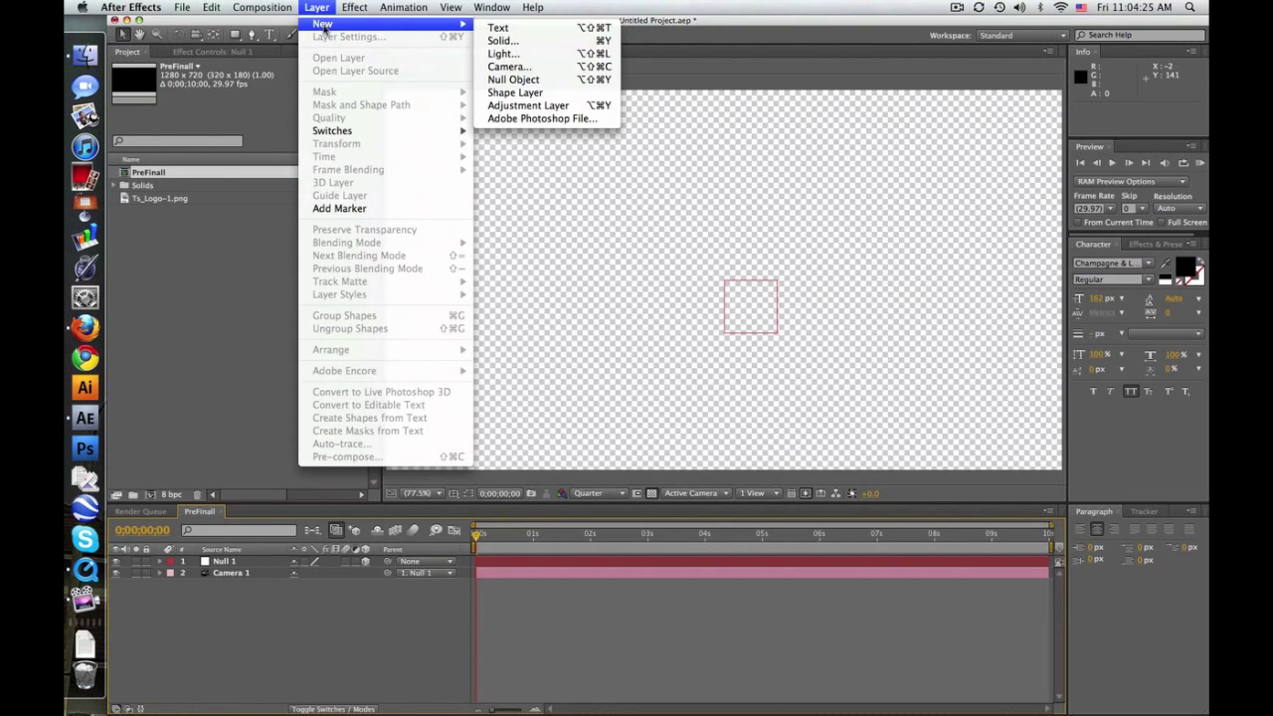
left_click(516, 38)
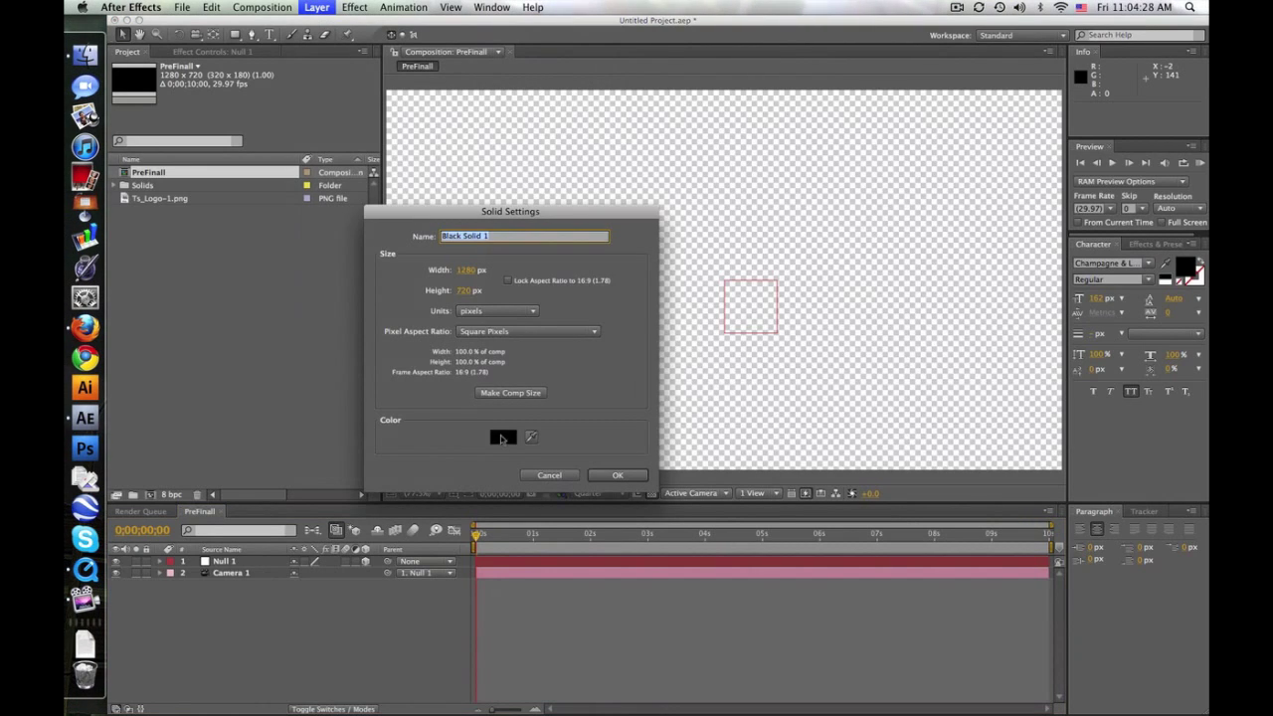
type("Floor")
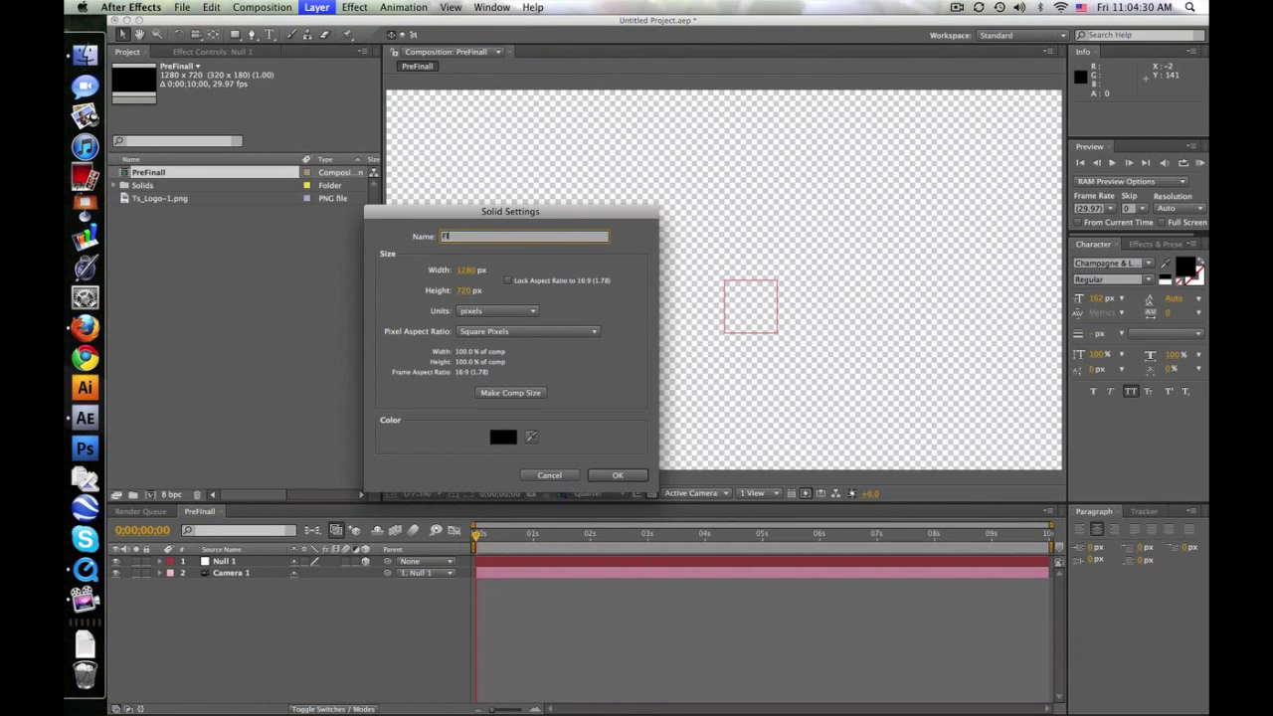
left_click(623, 474)
- Find the Ramp effect and apply it to the Floor layer
left_click(1149, 245)
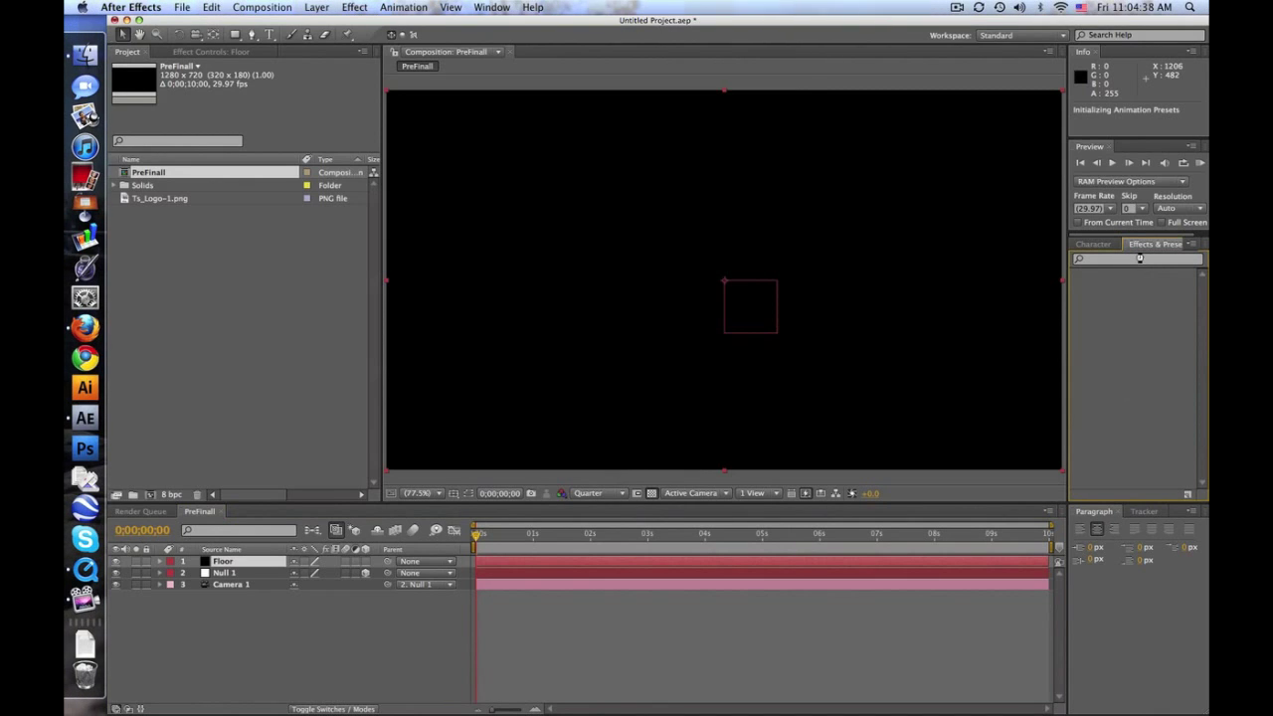
left_click(1139, 258)
type("rampl")
left_click_drag(1111, 286, 623, 418)
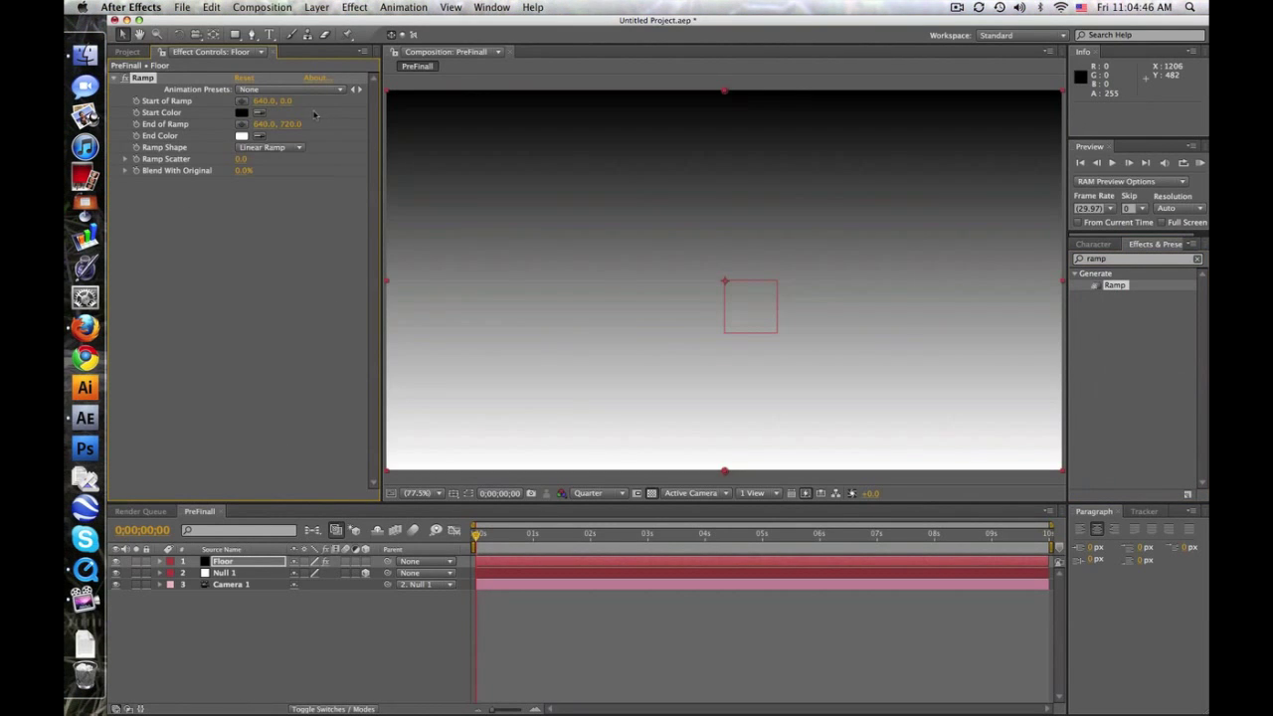
- Set the Floor ramp's start color to mid gray, 676767
left_click(241, 115)
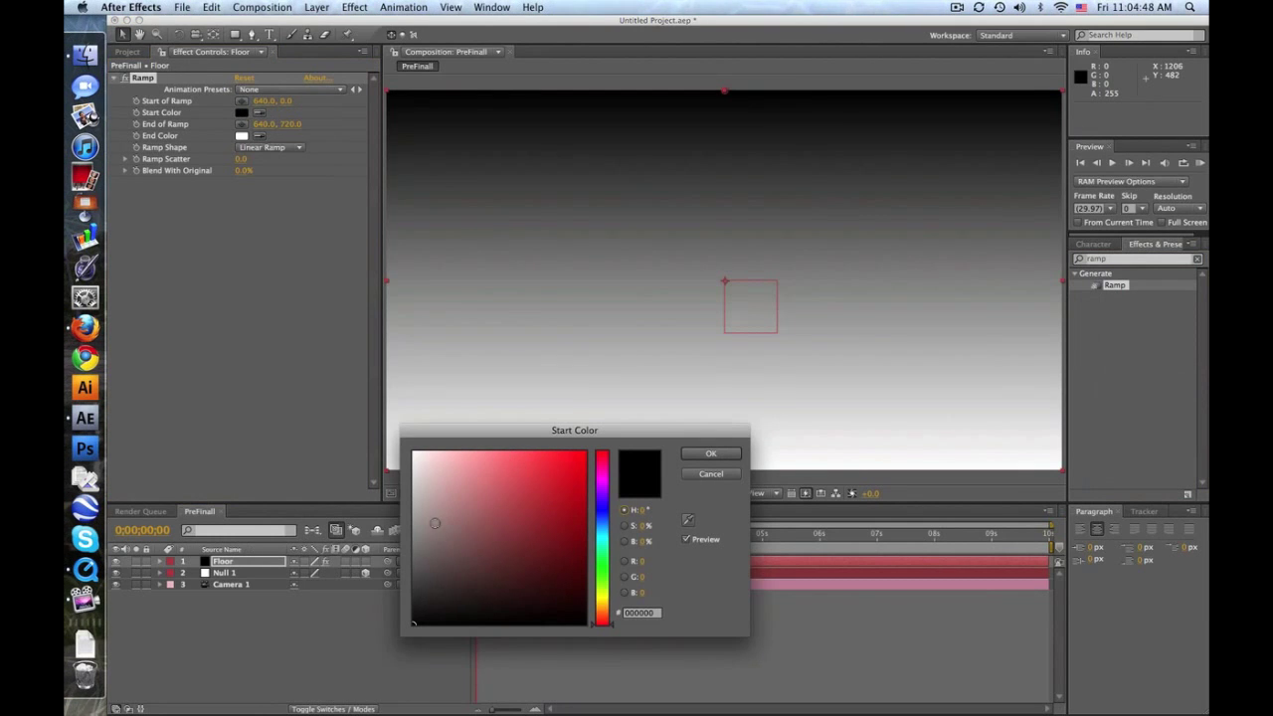
left_click(413, 555)
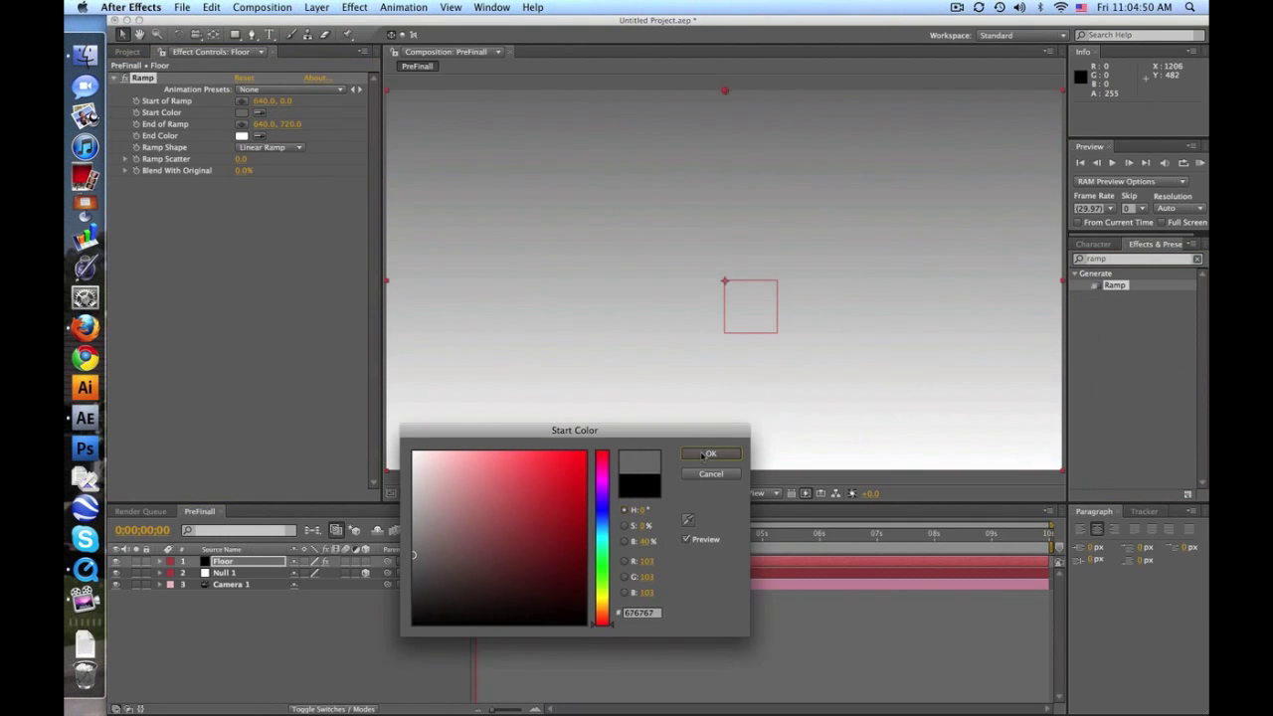
left_click(708, 454)
- Make the Floor layer 3D and set its X Rotation to -90°
left_click(365, 561)
key("r")
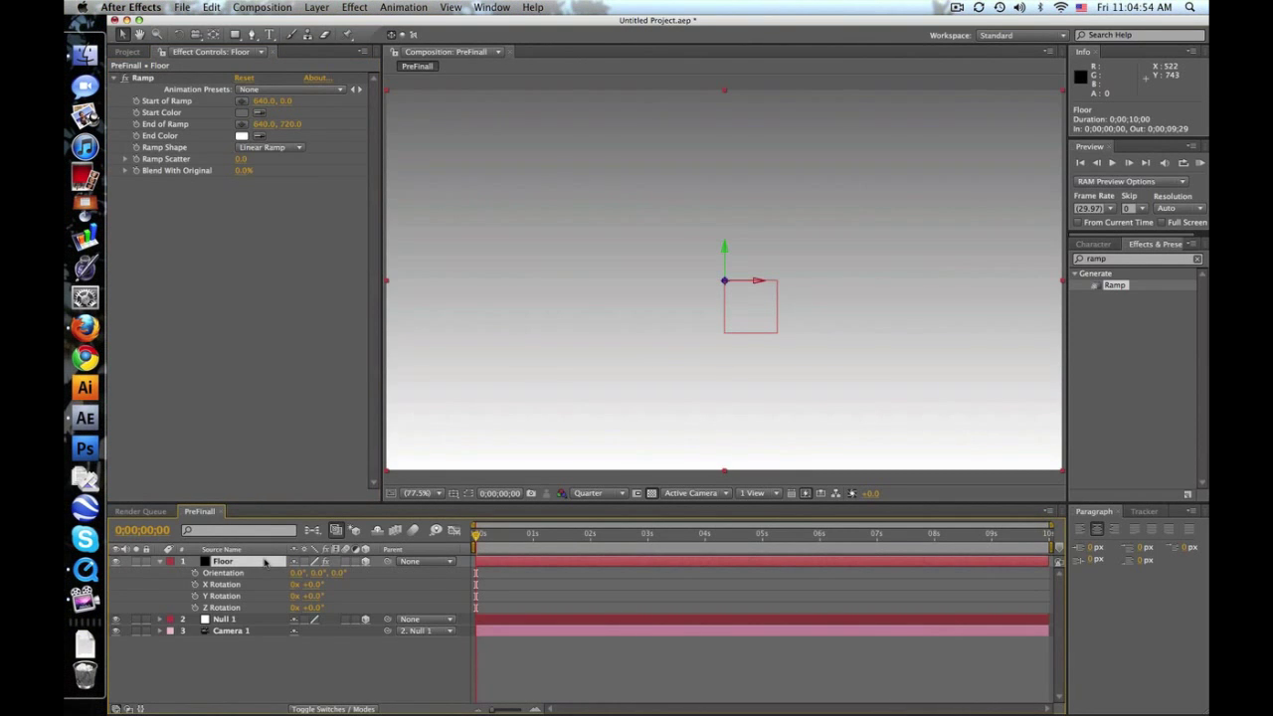
left_click_drag(303, 584, 318, 592)
left_click(315, 585)
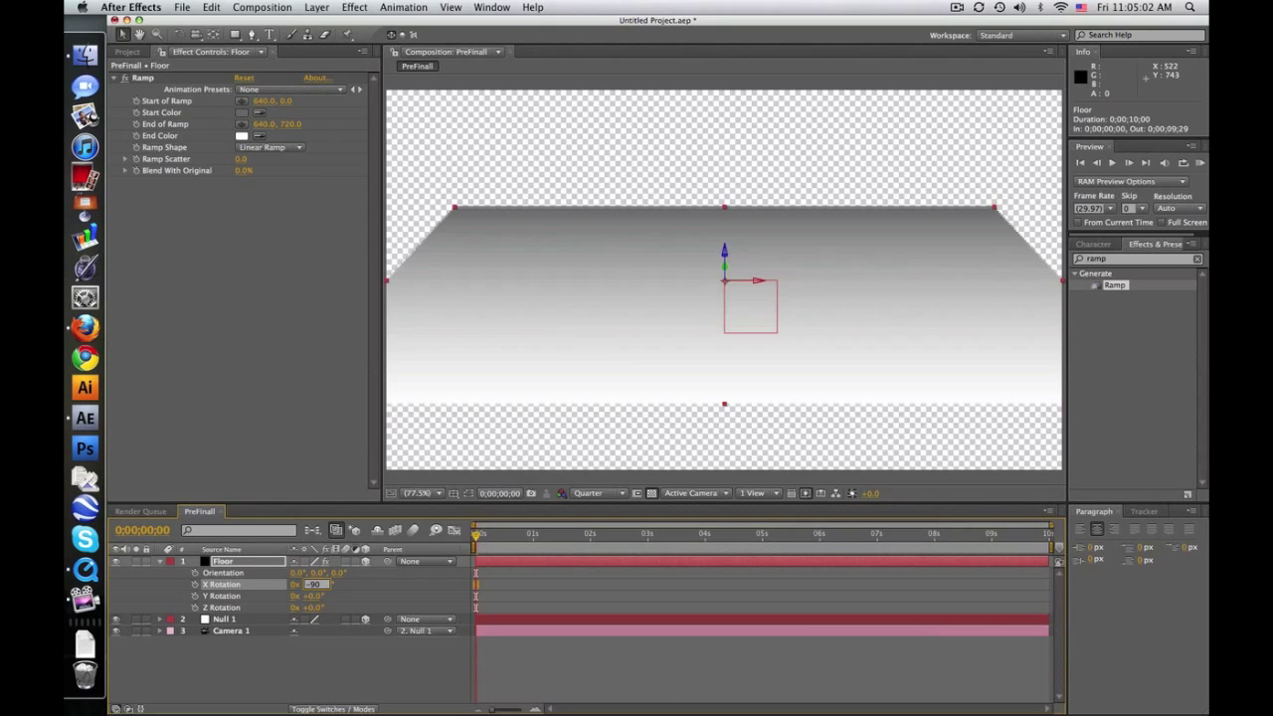
type("-90")
key("Return")
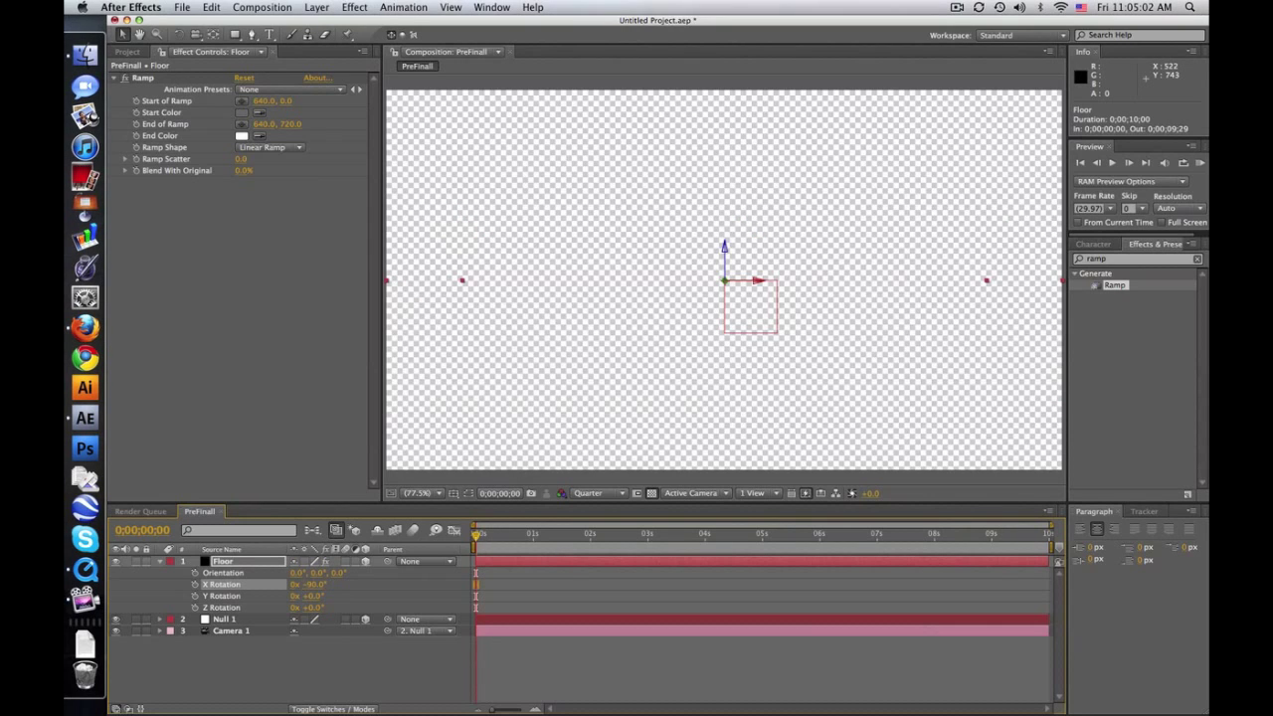
- Switch the composition viewer to Custom View 1 and set its preview resolution to Full
left_click(723, 493)
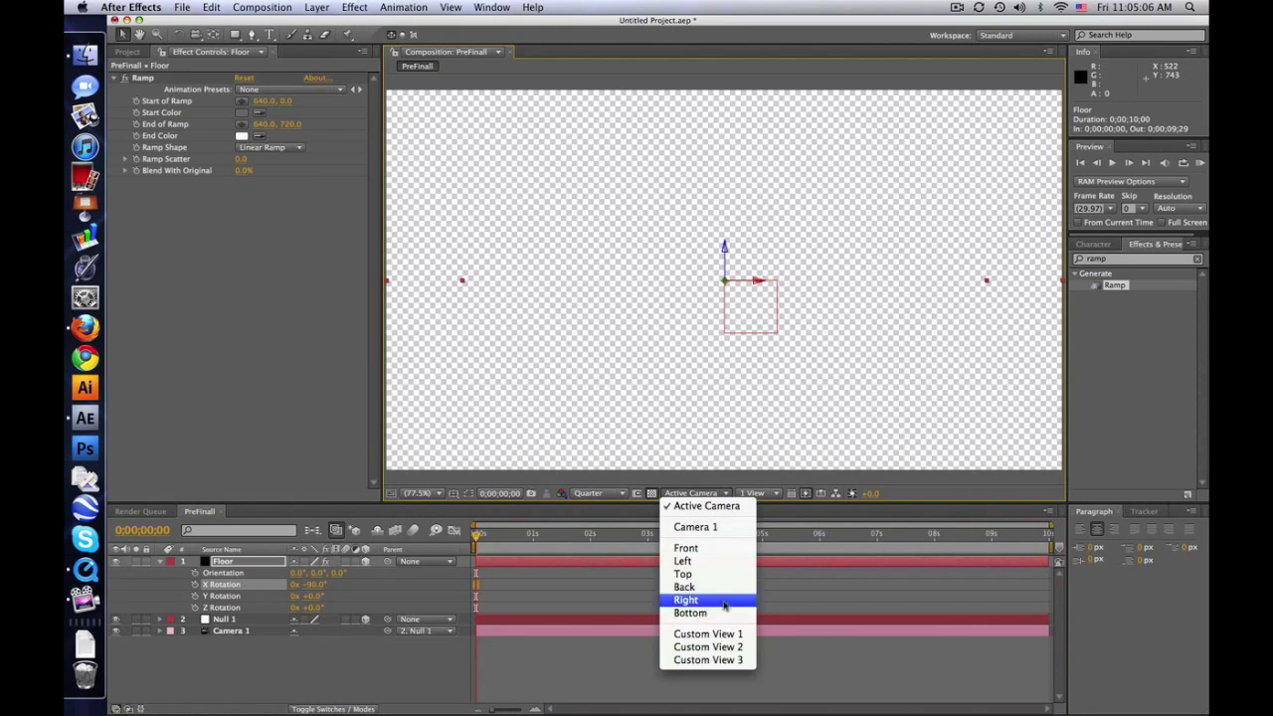
left_click(725, 635)
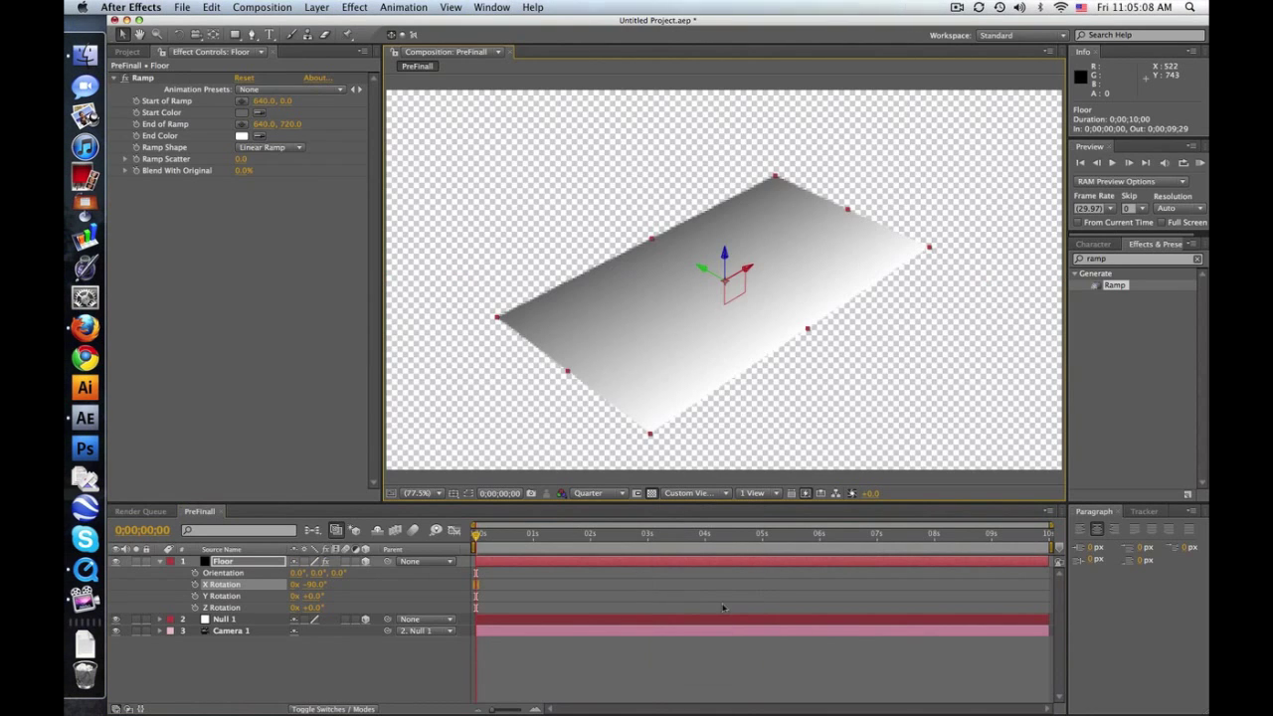
left_click(589, 493)
left_click(602, 526)
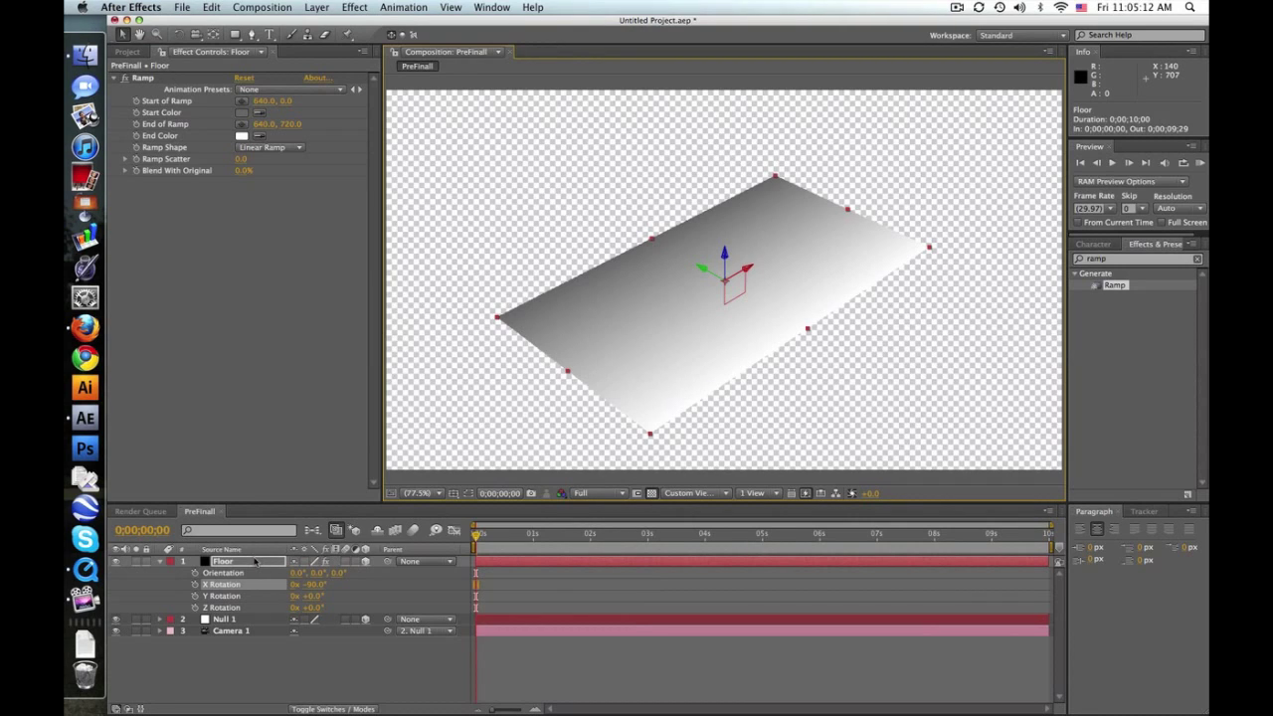
- Apply the Motion Tile effect to the Floor layer and set its Output Width to 300
key("Return")
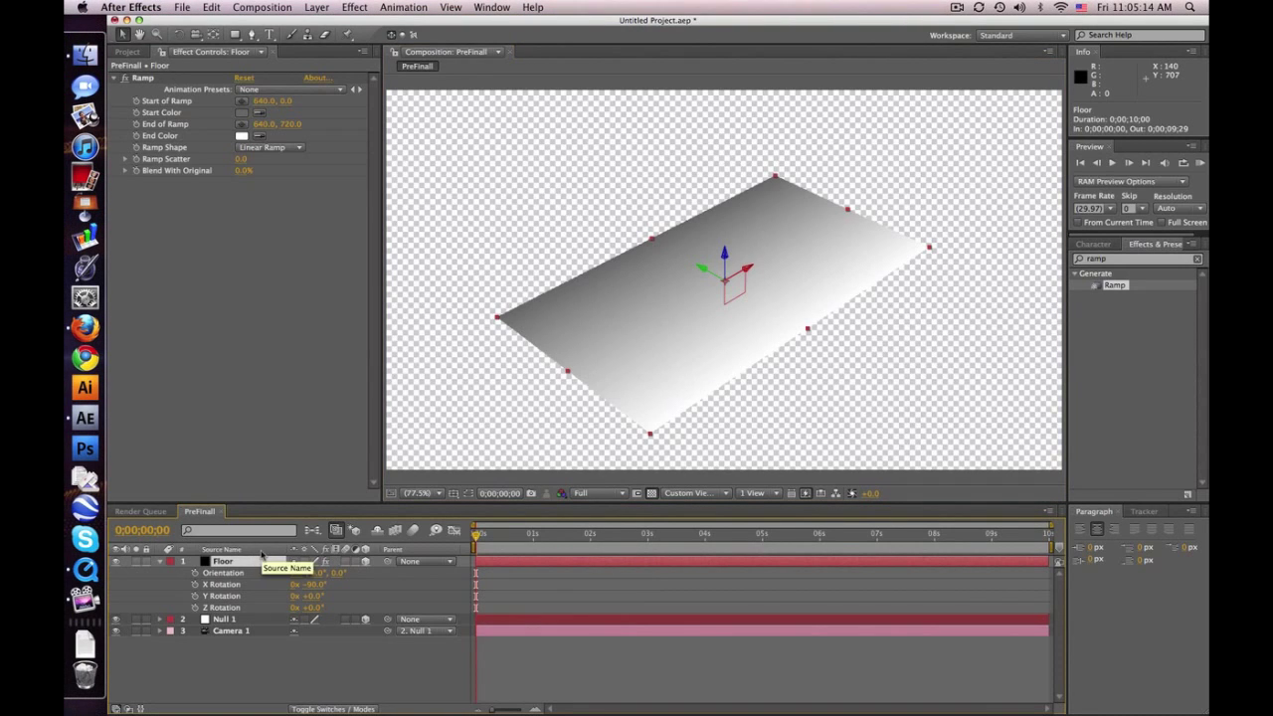
left_click(1118, 259)
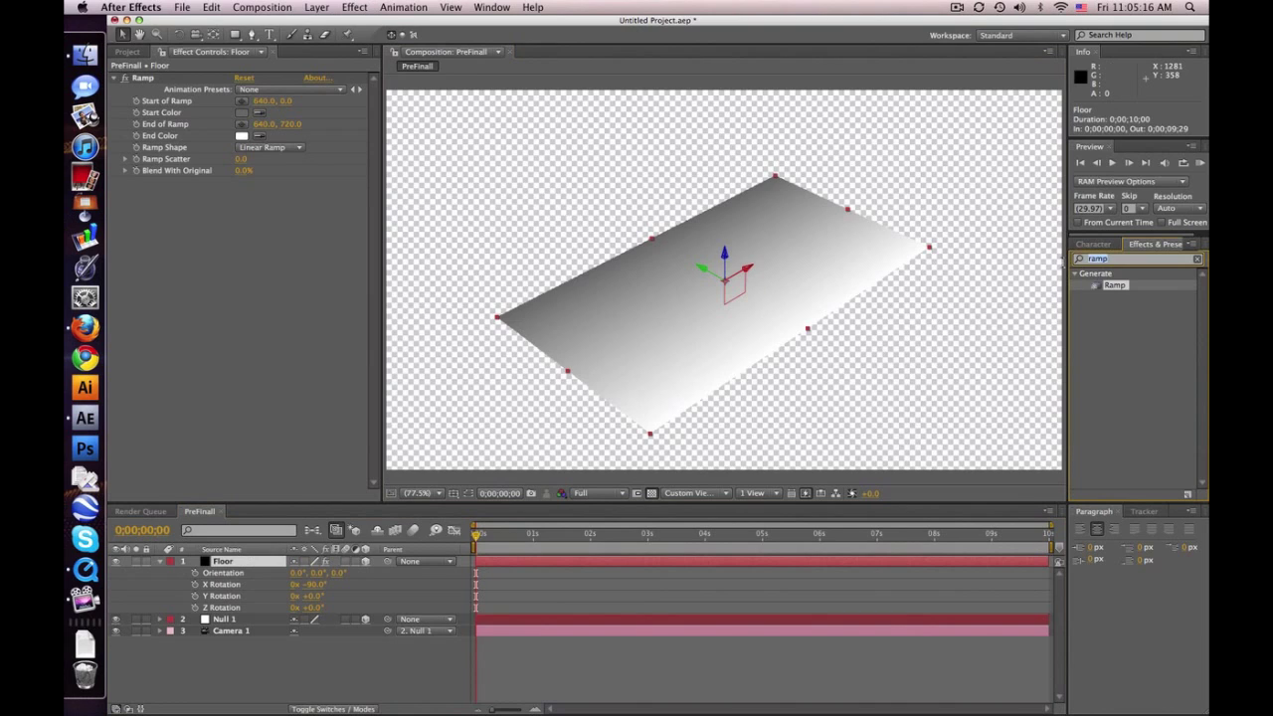
type("motio")
left_click_drag(1124, 435, 238, 563)
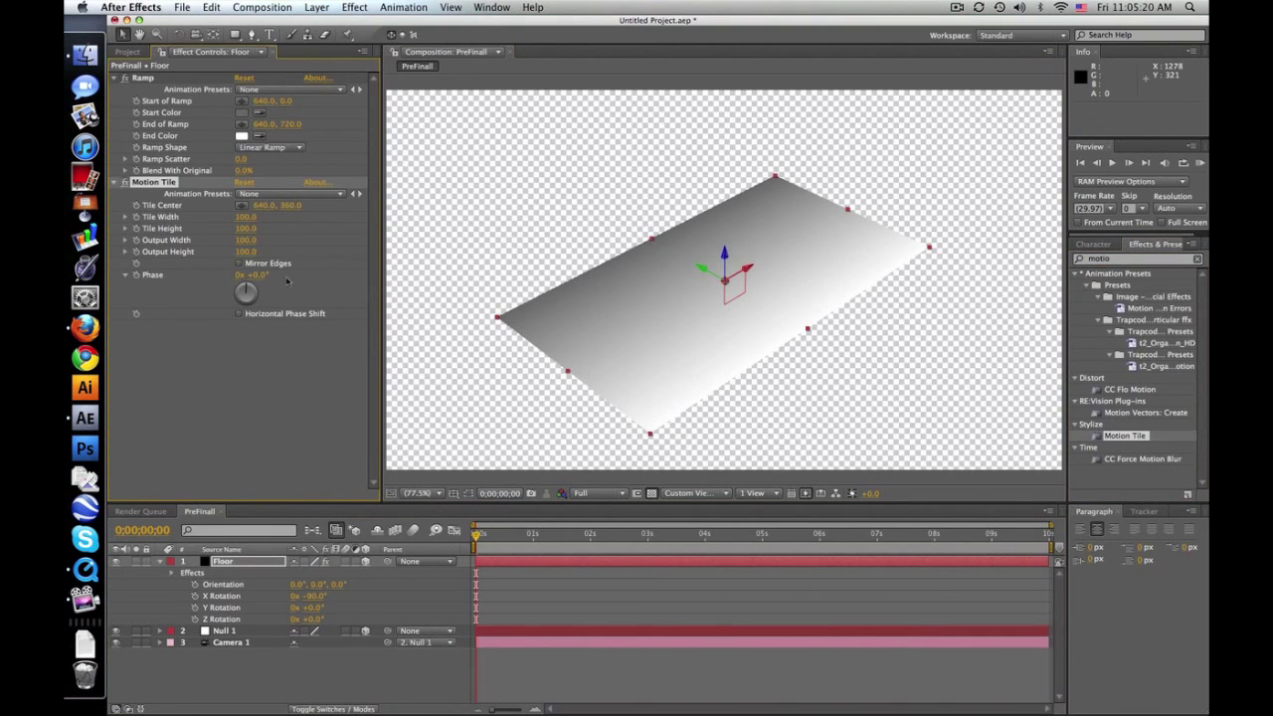
left_click(246, 241)
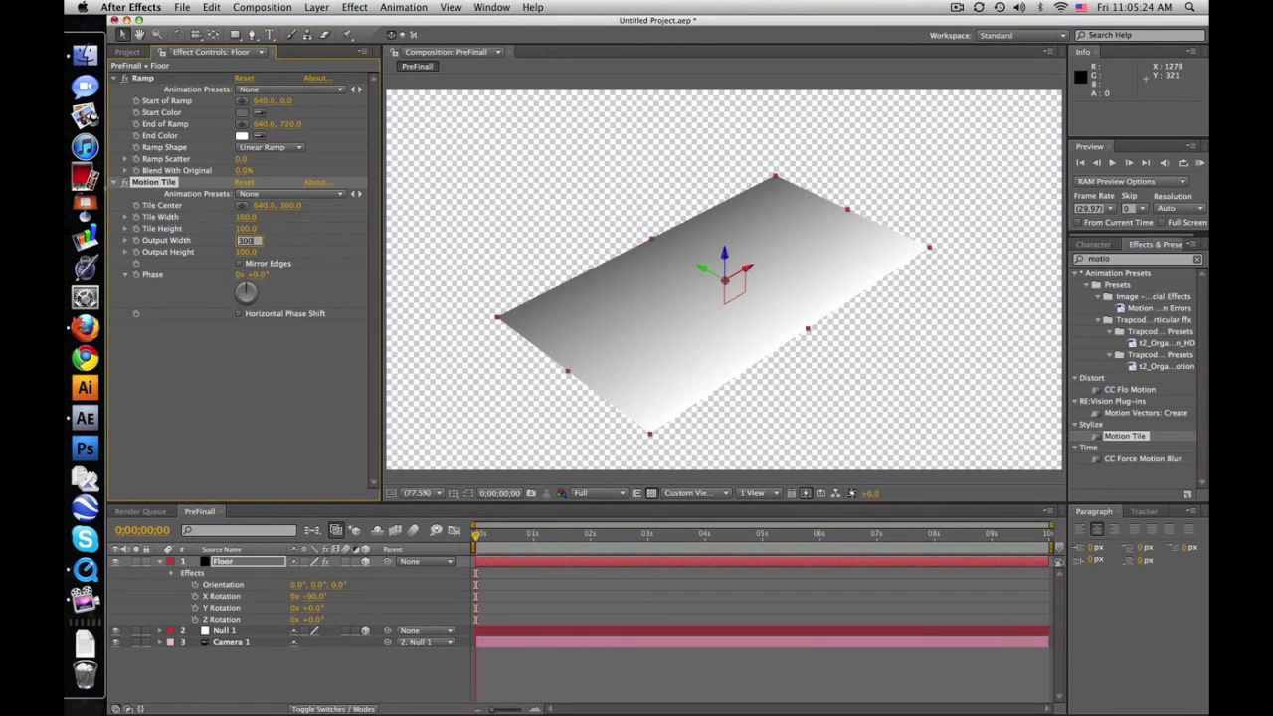
key("Return")
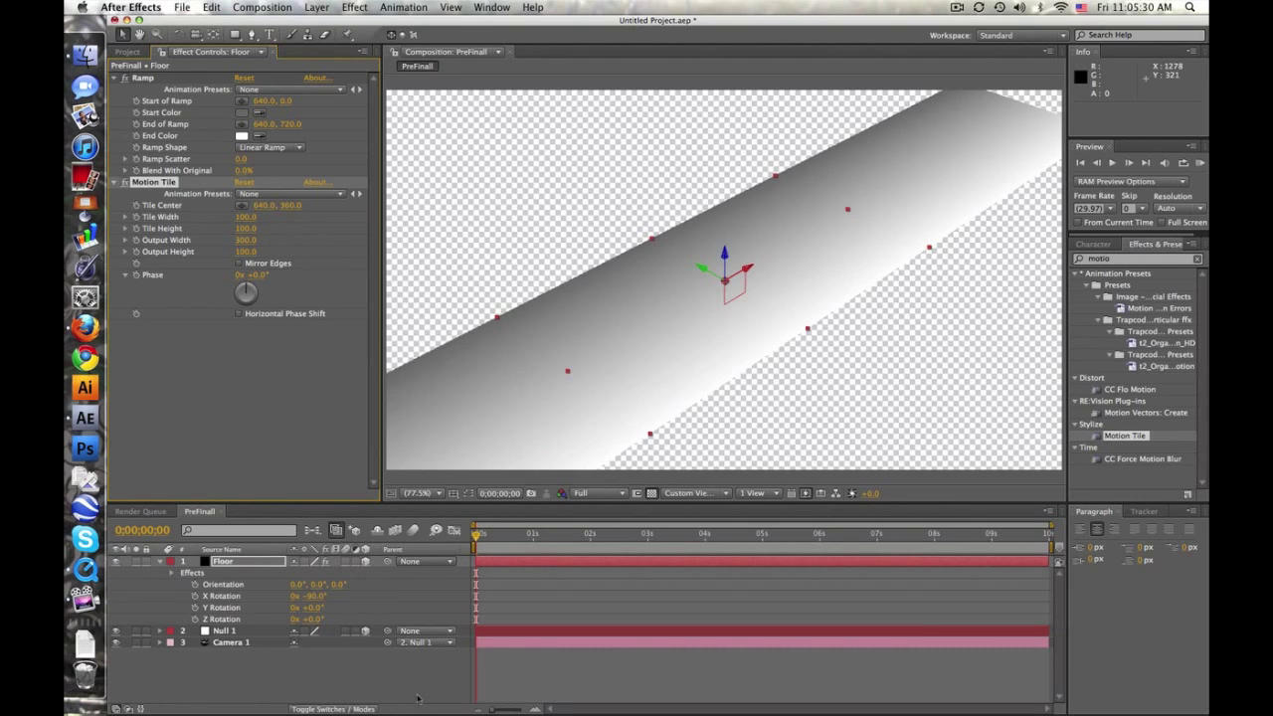
- Duplicate the Floor layer and rename the copy Wall
left_click(253, 563)
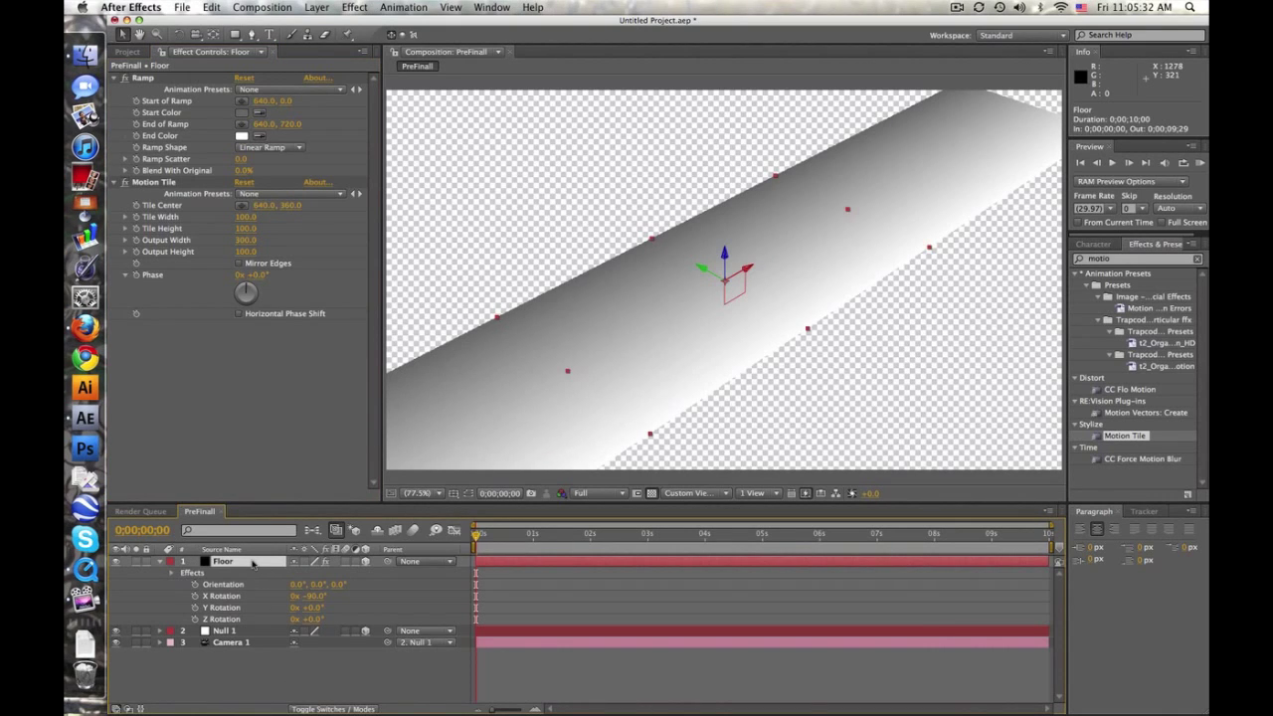
key("super+d")
key("Return")
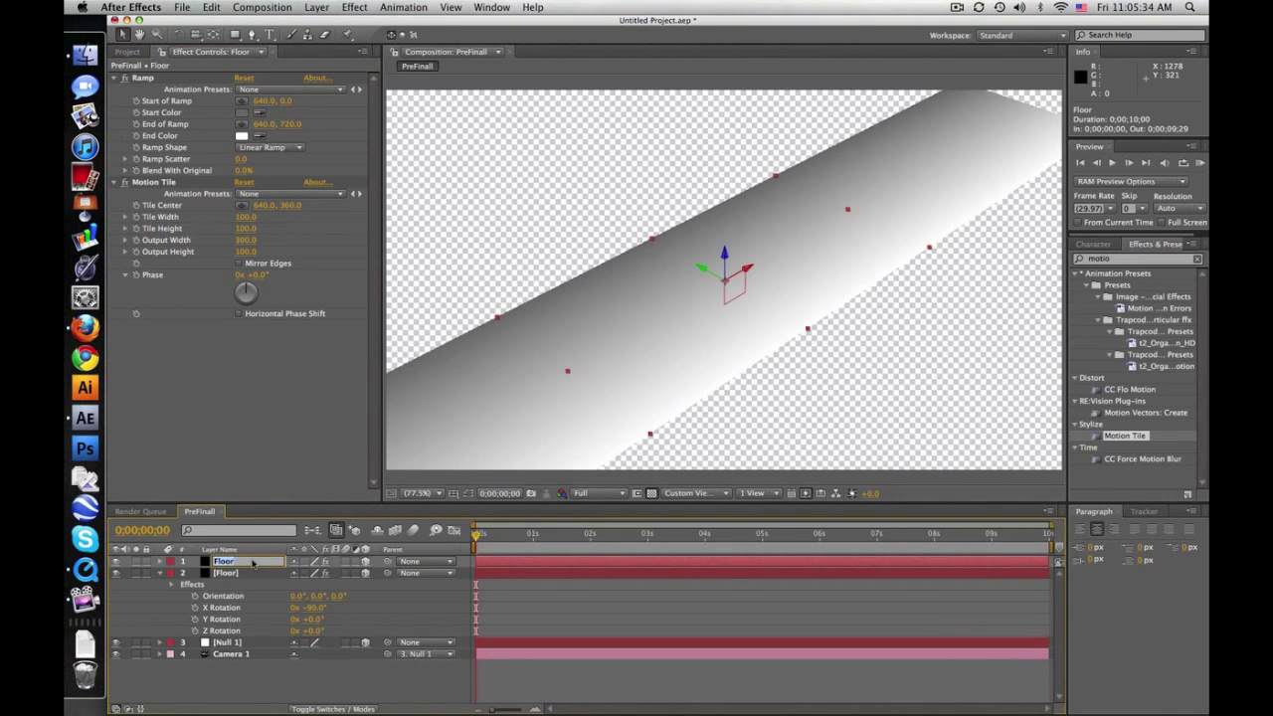
key("Return")
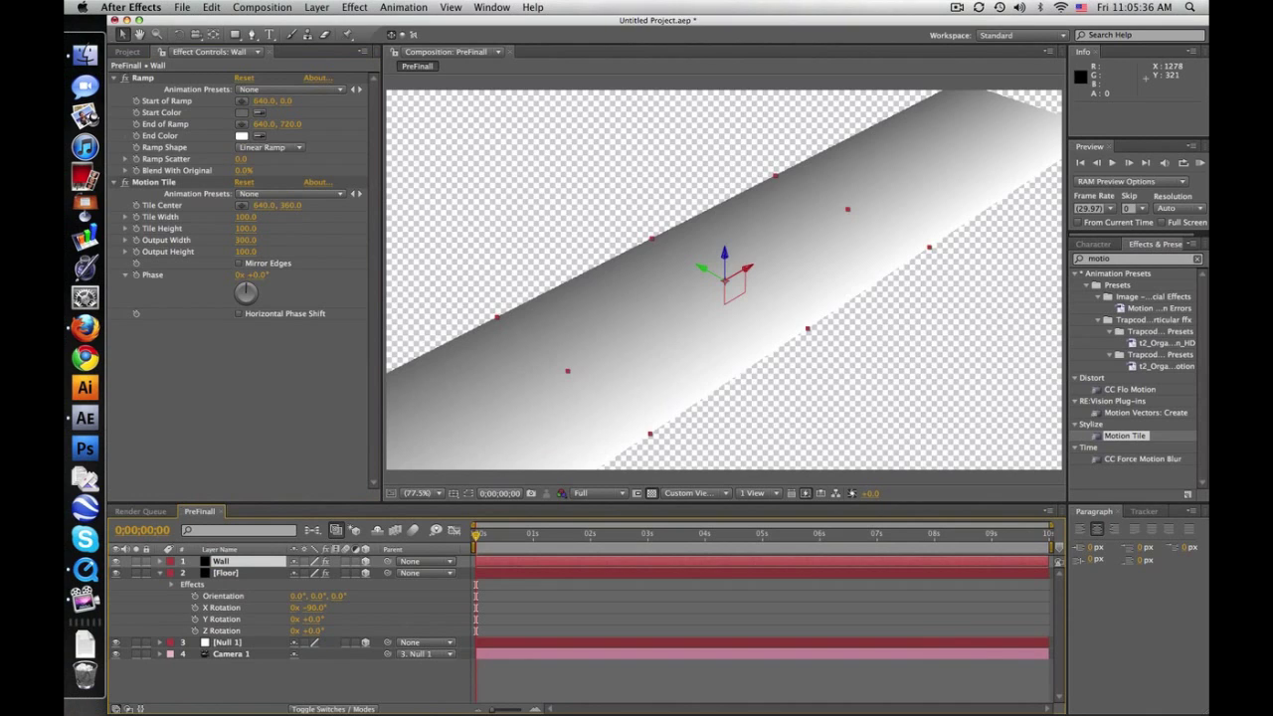
- Set the Wall layer's X Rotation to -180° so it stands perpendicular to the floor
key("r")
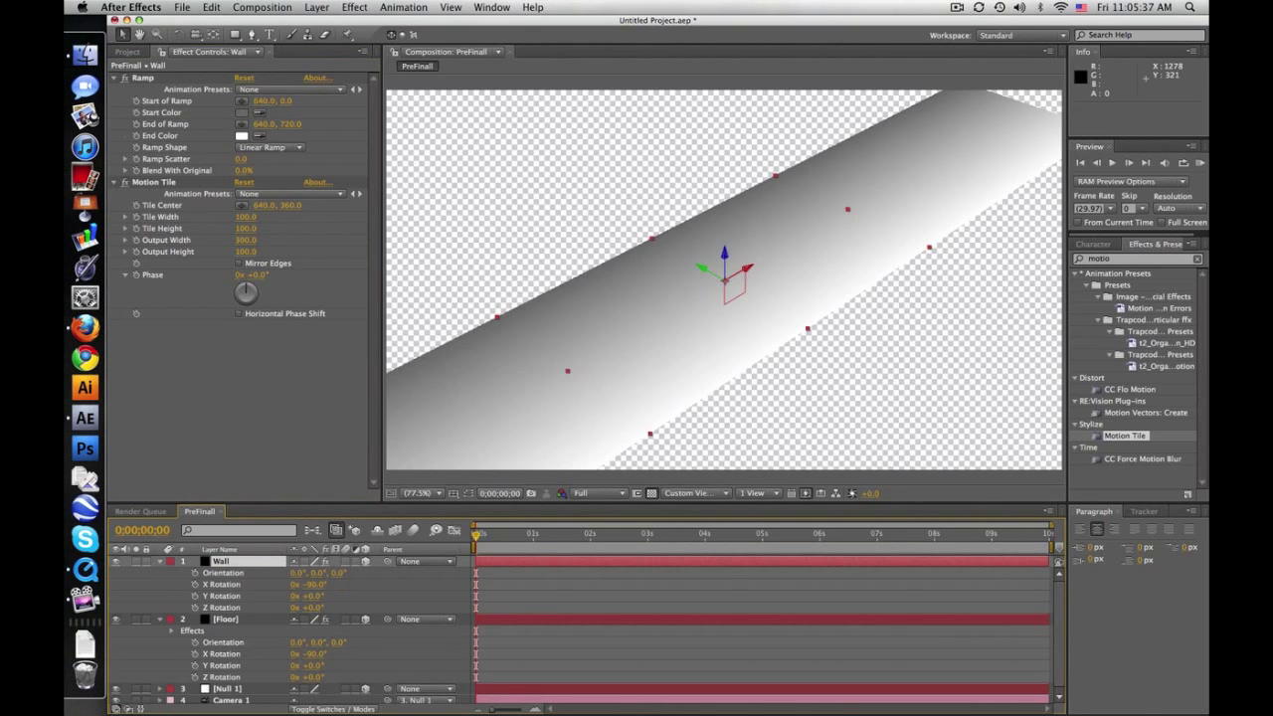
mouse_move(308, 585)
left_mouse_down()
mouse_move(257, 575)
mouse_move(316, 585)
left_mouse_up()
left_click(316, 585)
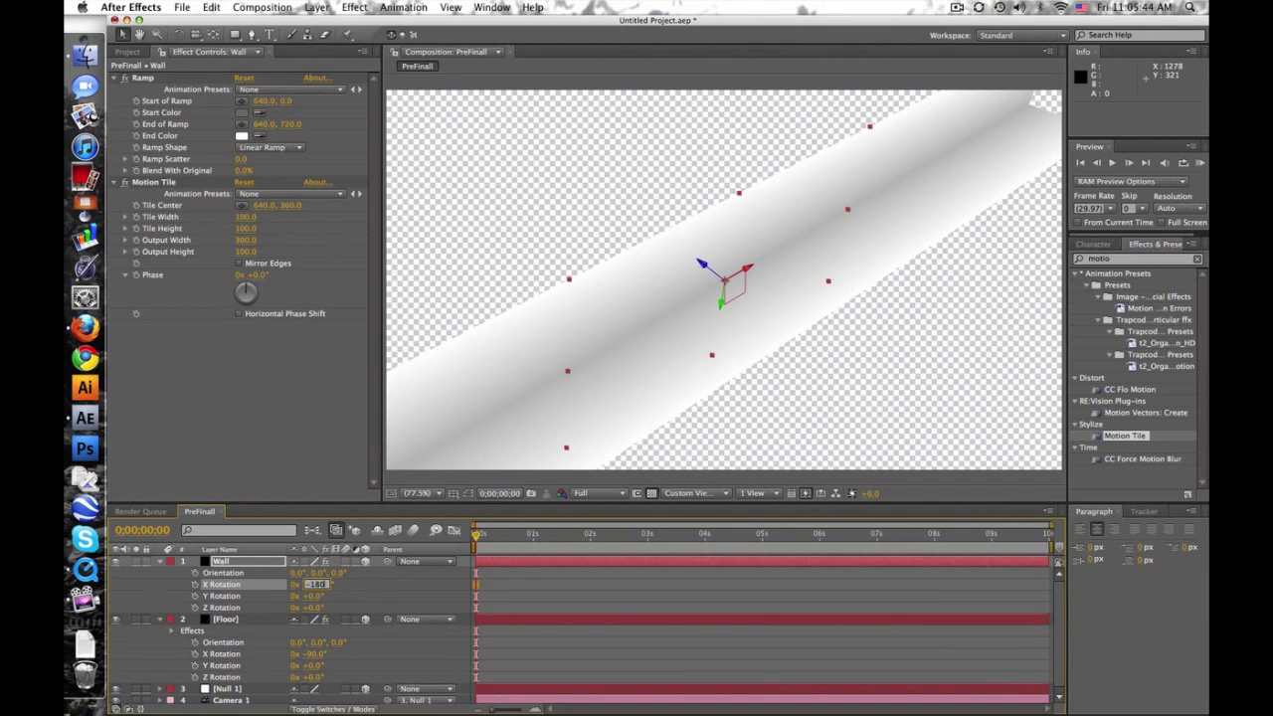
type("-180")
key("Return")
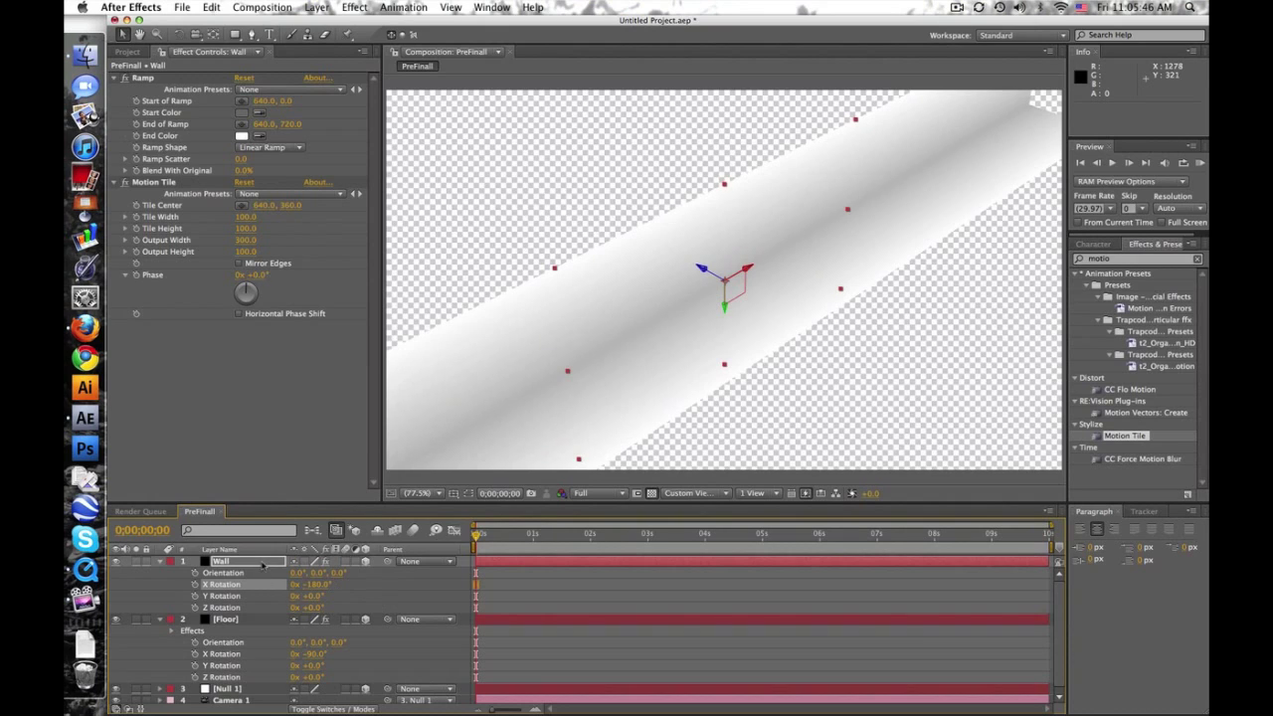
- Move the Wall layer back to the floor's far edge and raise it, to a position of about 640, -1, 355
left_click(263, 564)
key("p")
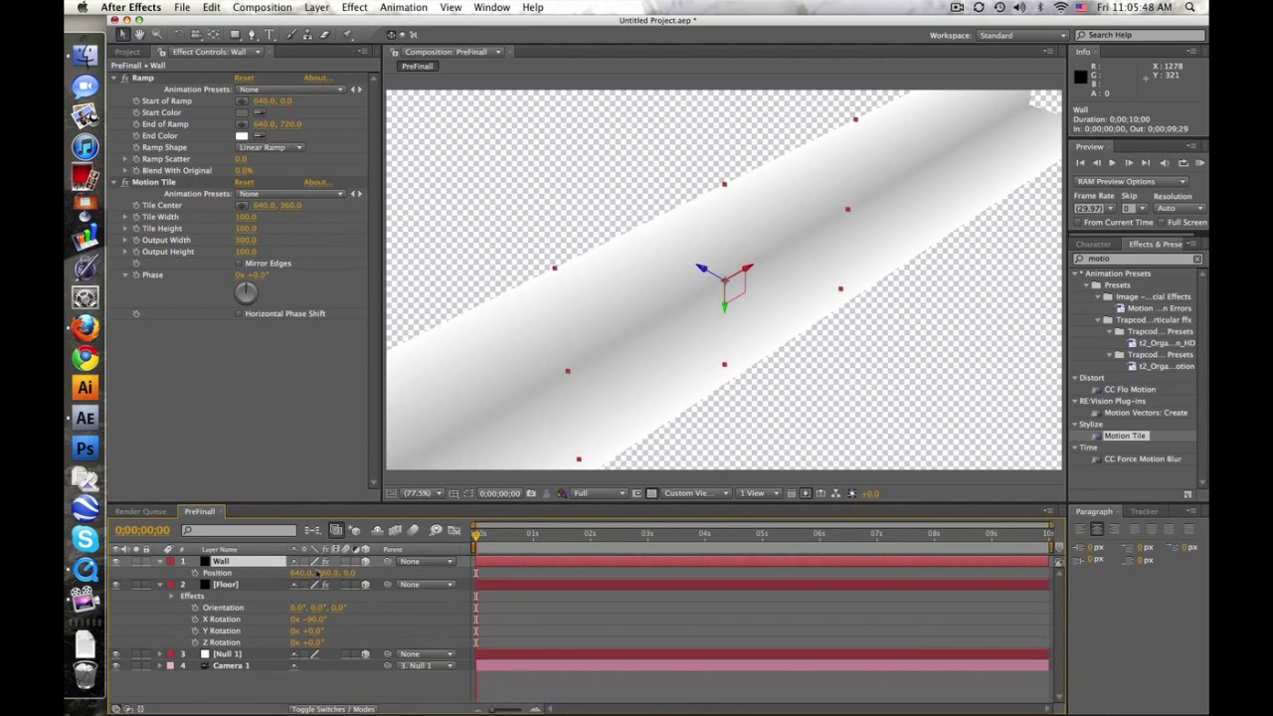
left_click_drag(704, 268, 629, 226)
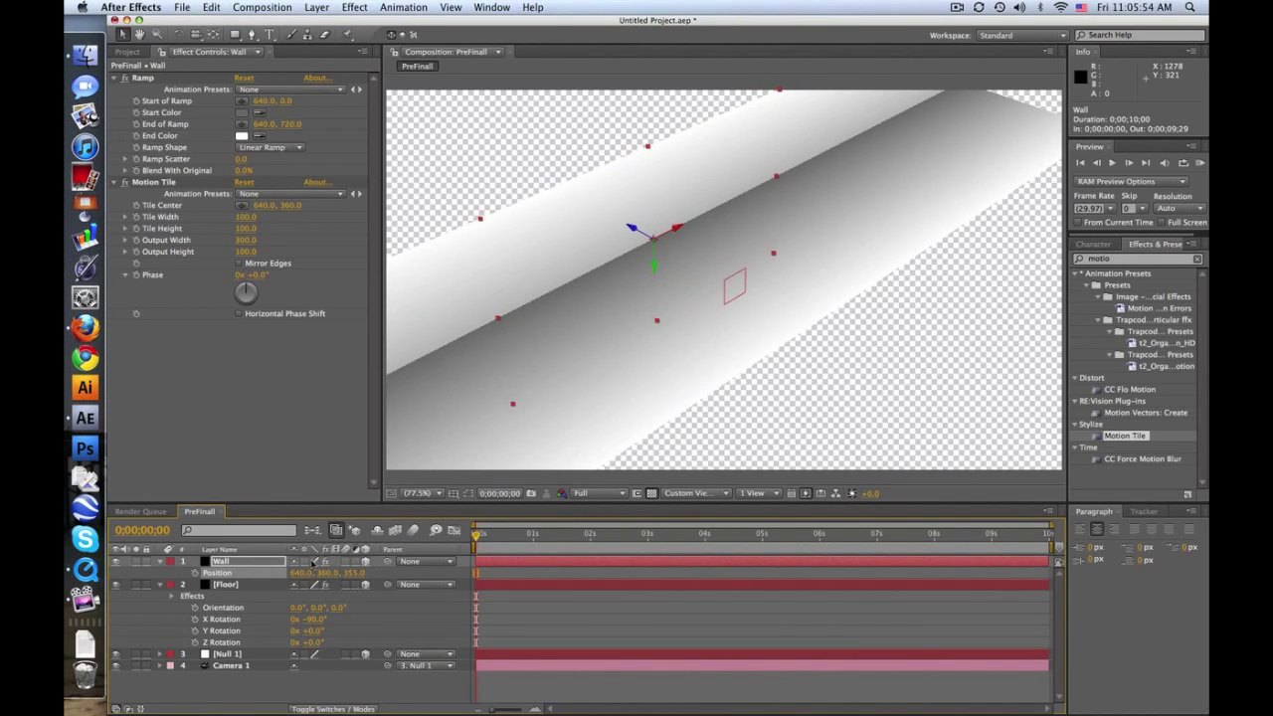
left_click_drag(324, 573, 79, 581)
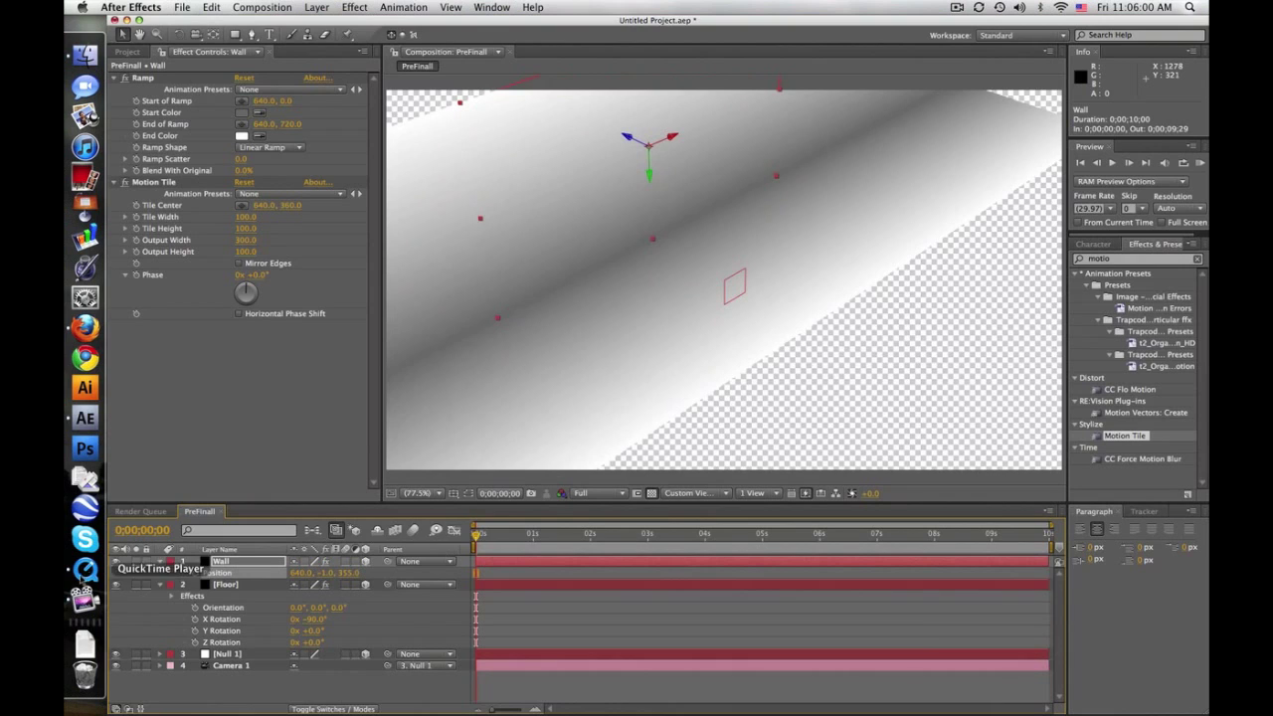
- Switch the composition viewer to Active Camera and set Null 1's Y position to about 104
left_click(724, 497)
left_click(710, 504)
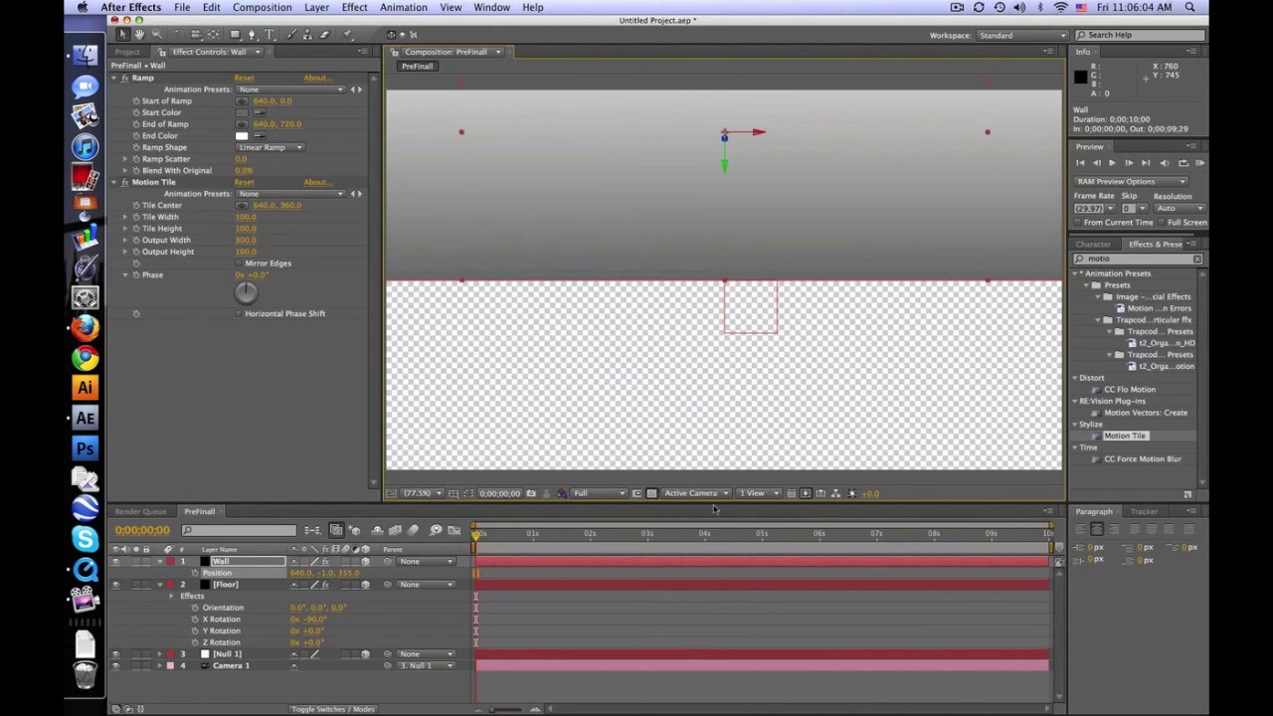
left_click(580, 621)
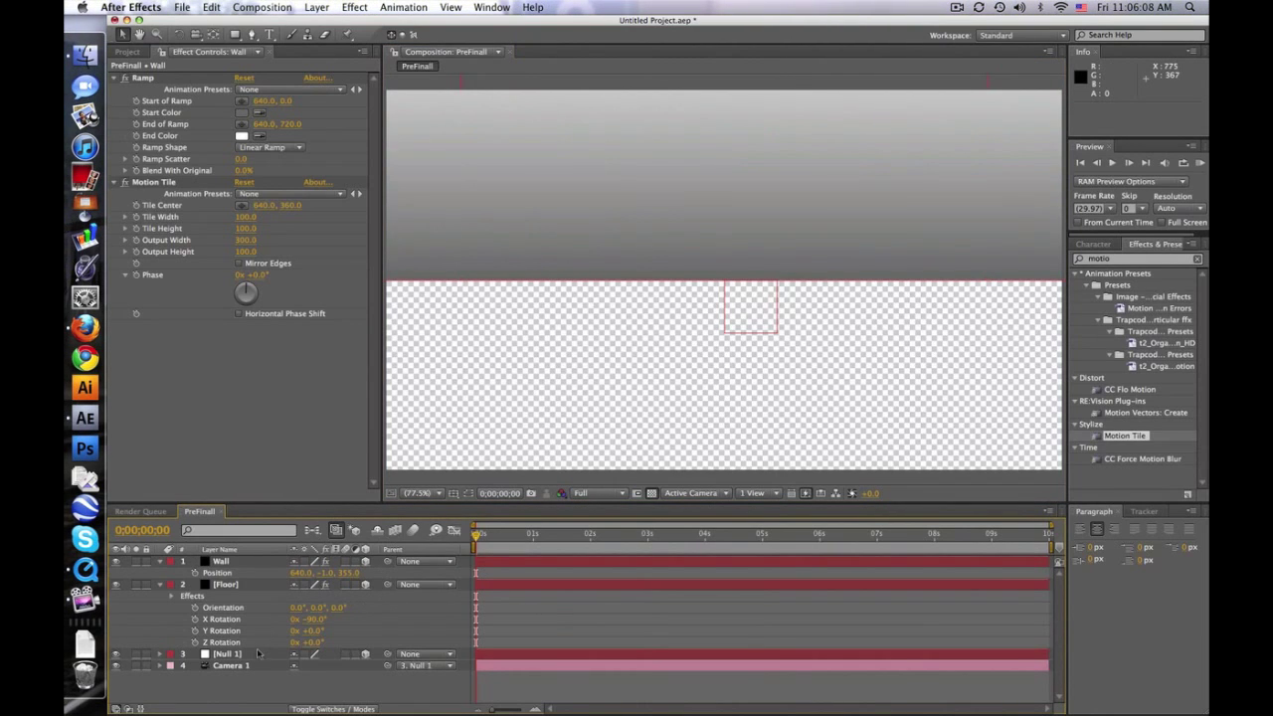
left_click(253, 656)
key("p")
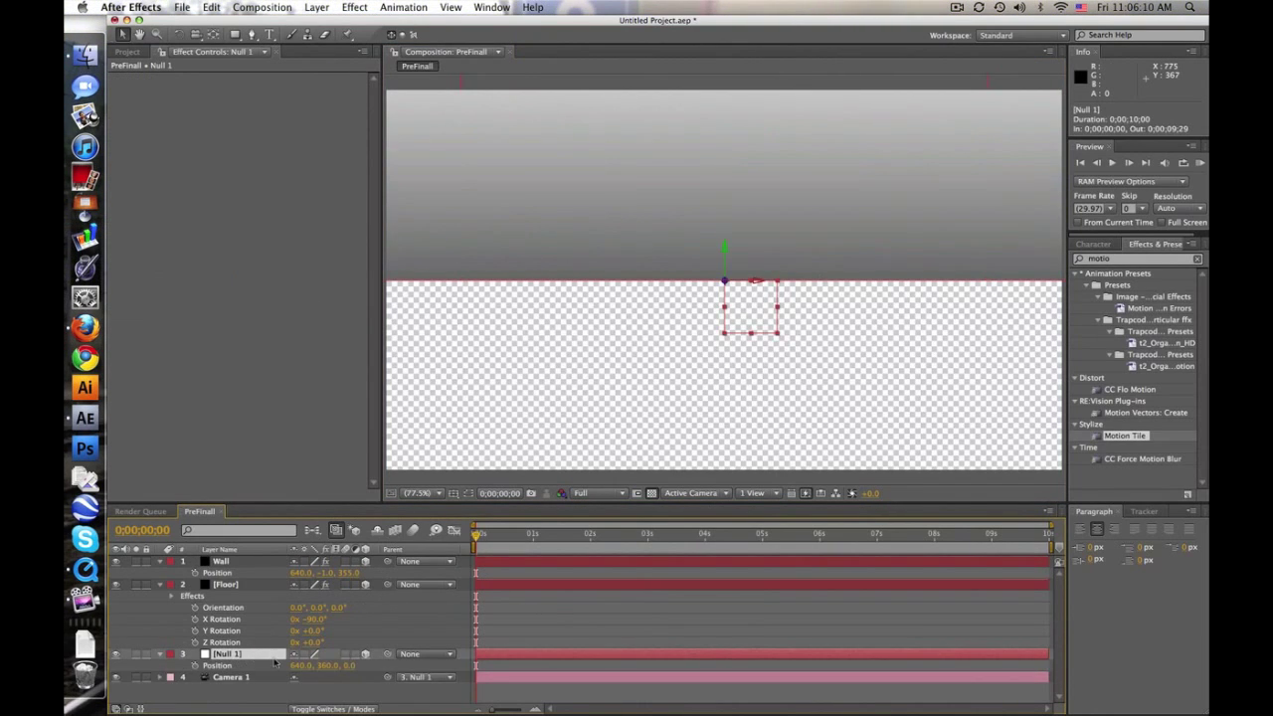
left_click_drag(325, 666, 212, 665)
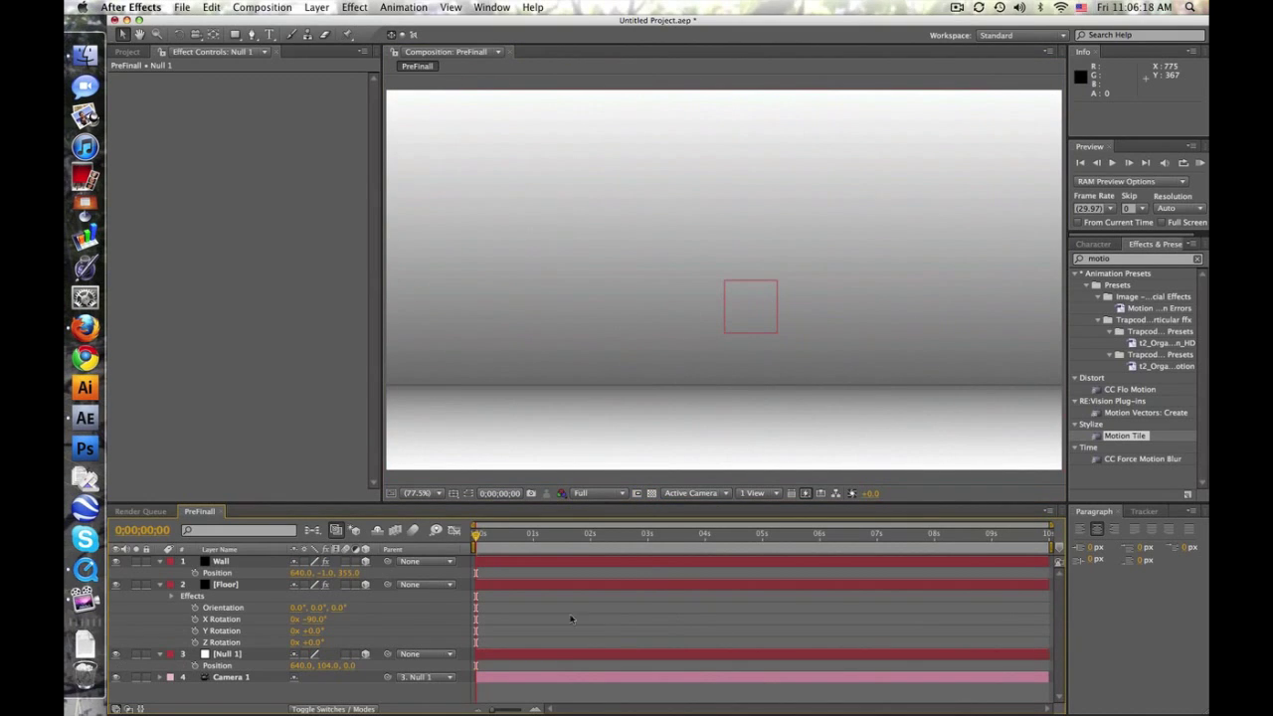
- Lower the Wall layer to a Y position of 6 to meet the floor, and hide Null 1
left_click_drag(325, 582, 334, 581)
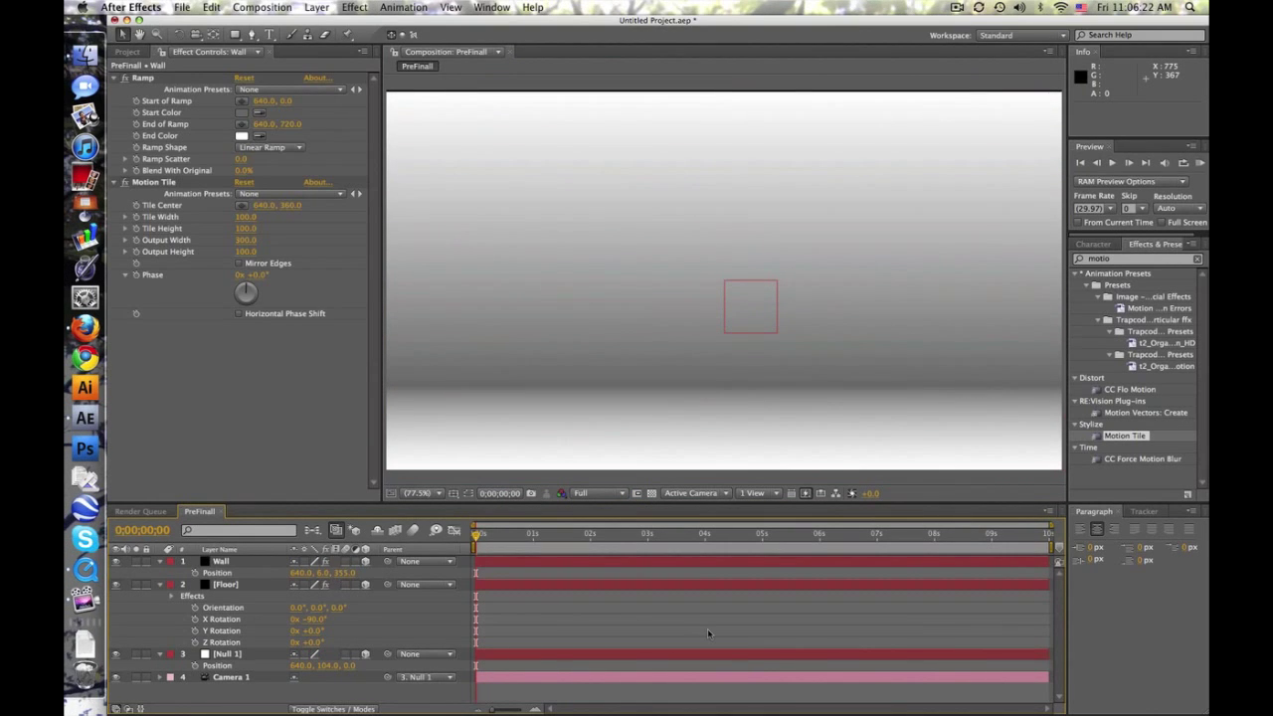
left_click(115, 655)
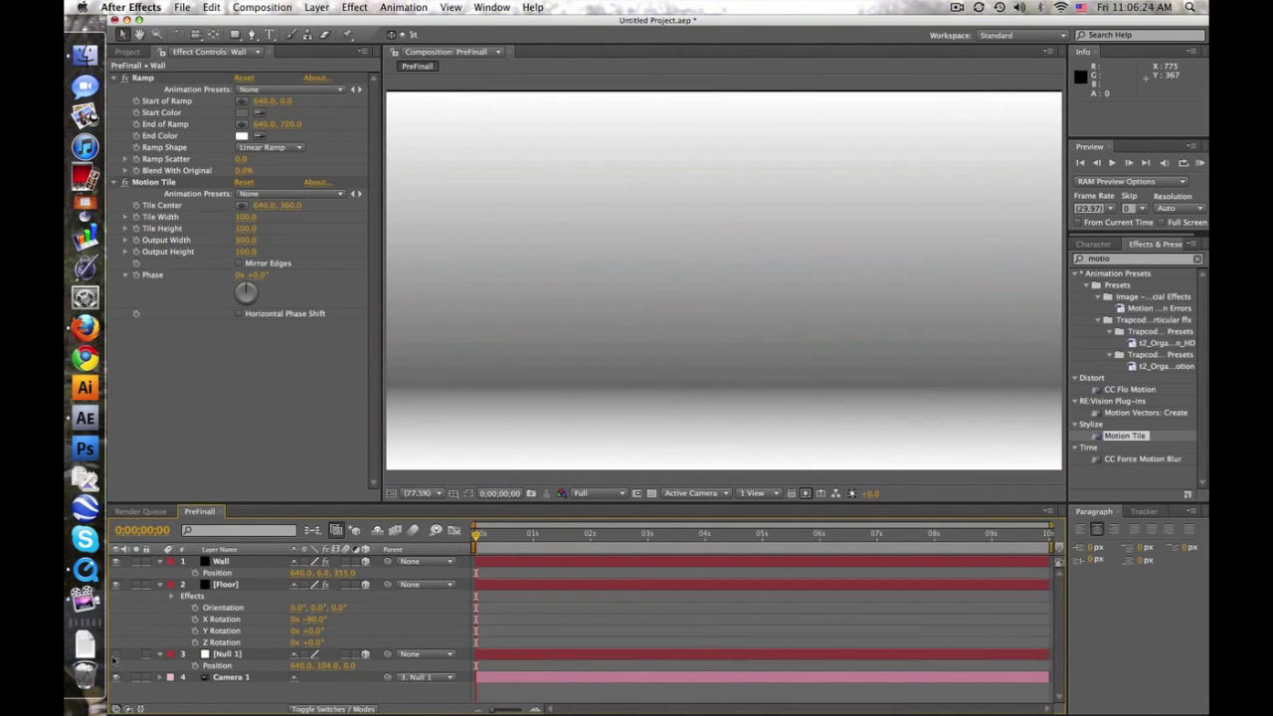
left_click(632, 567)
left_click(703, 614)
- Create a new composition named Logo Comp with the HDV/HDTV 720 29.97 preset and a 10-second duration
left_click(263, 7)
left_click(283, 22)
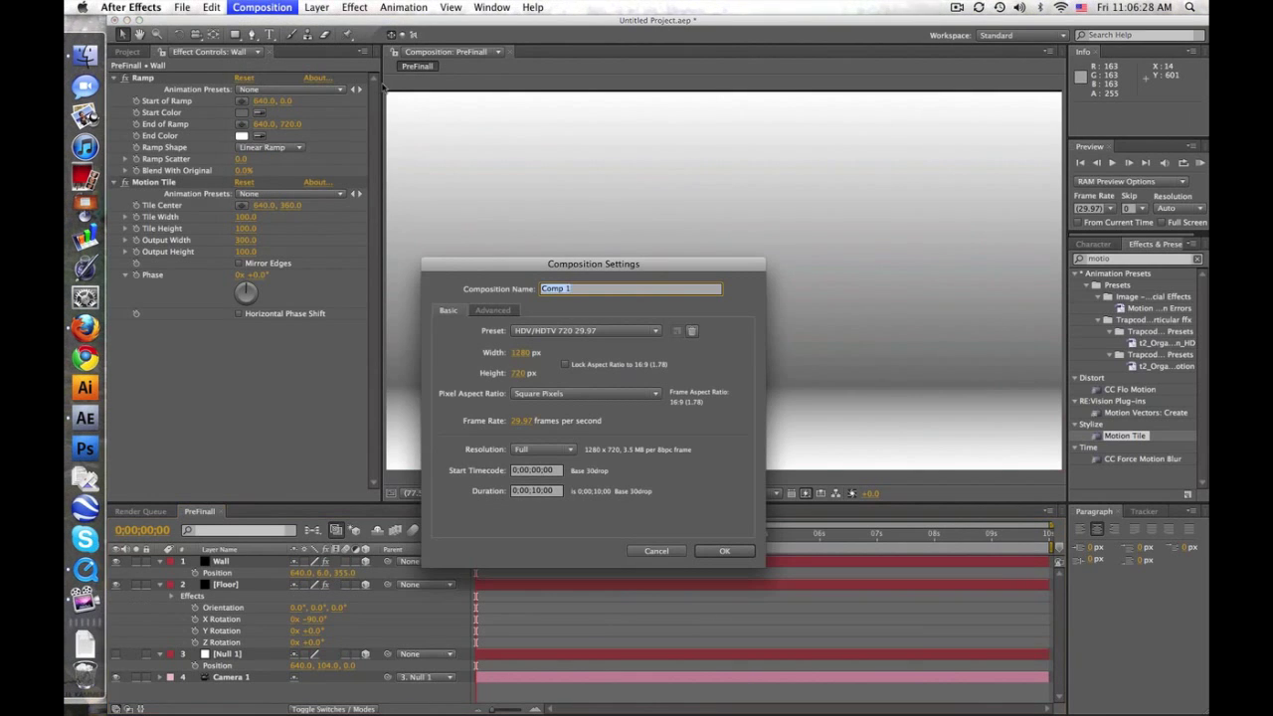
type("Logo")
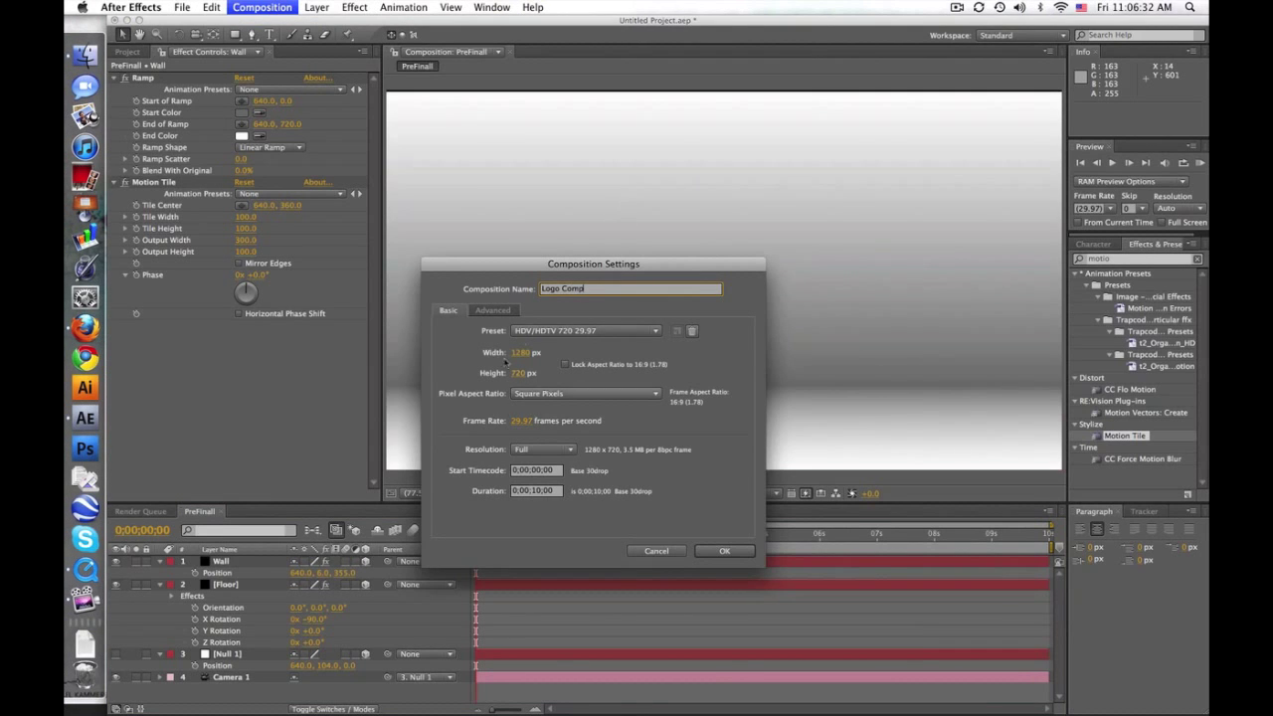
left_click(725, 551)
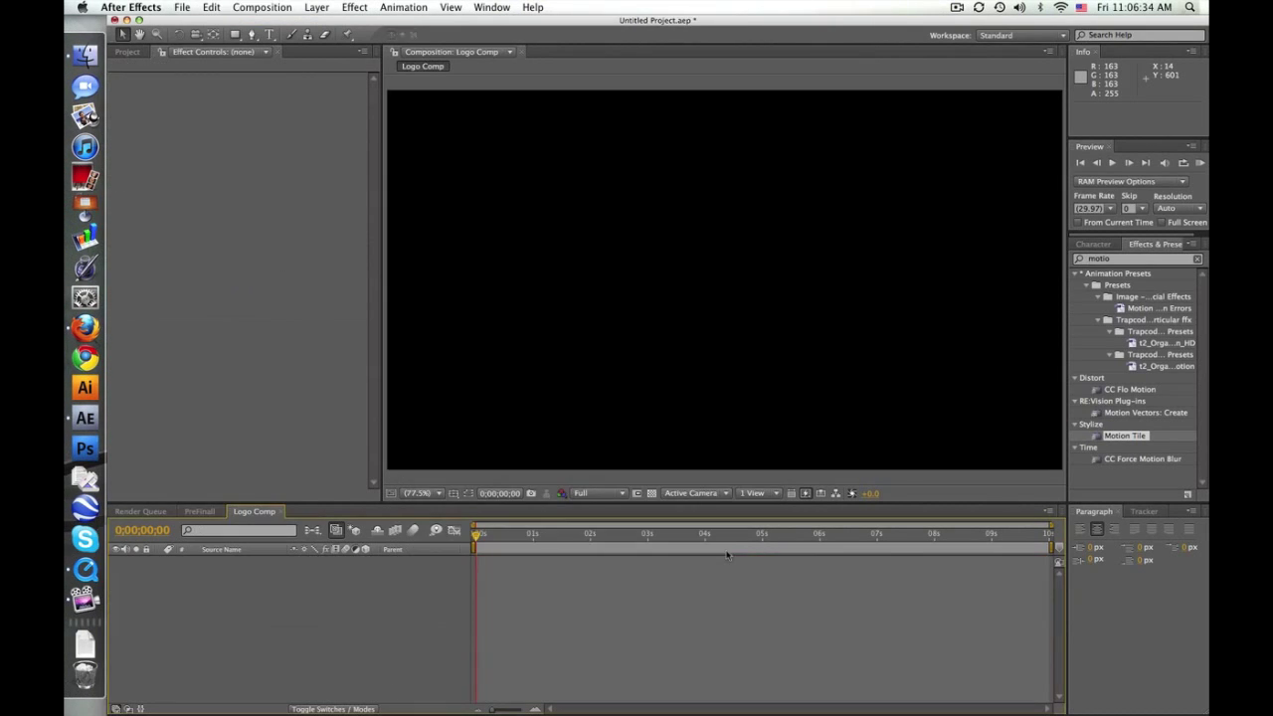
- Add Ts_Logo-1.png to Logo Comp and turn on the transparency grid
left_click(128, 52)
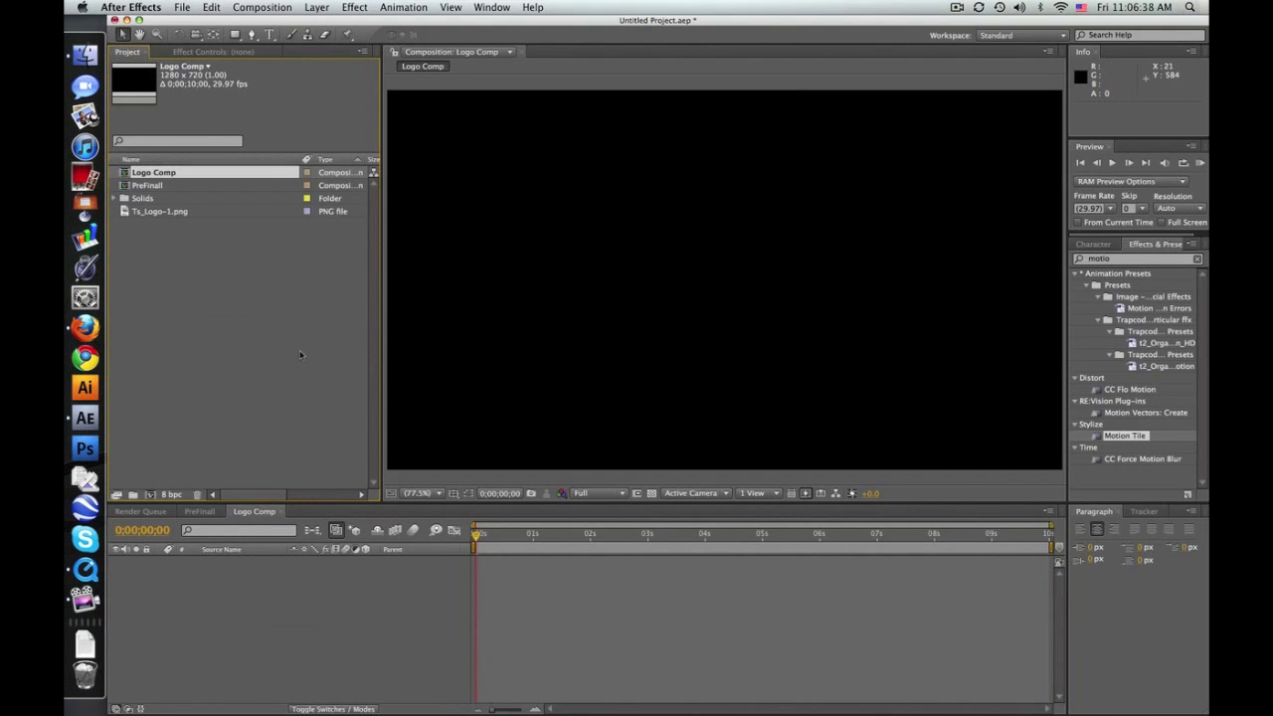
left_click_drag(159, 211, 724, 278)
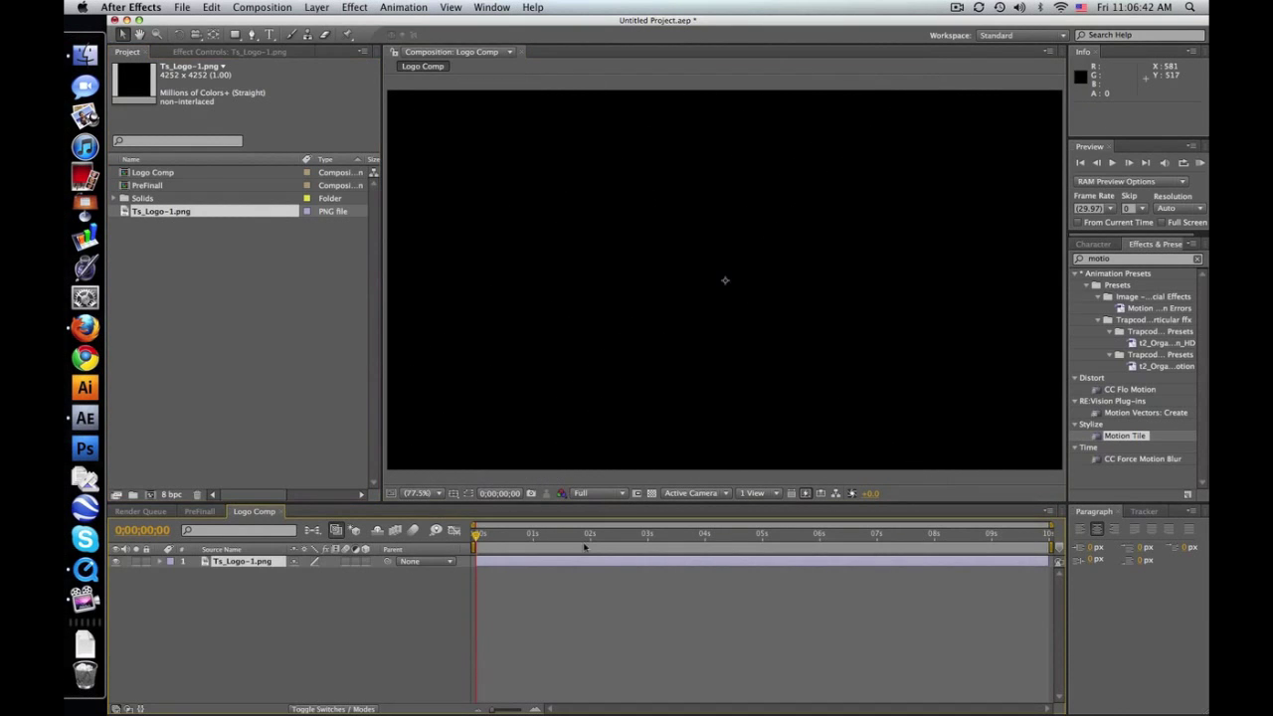
left_click(651, 493)
- Set the Ts_Logo-1.png layer's Scale to 27%
left_click(254, 562)
key("s")
left_click(346, 574)
type("27")
key("Return")
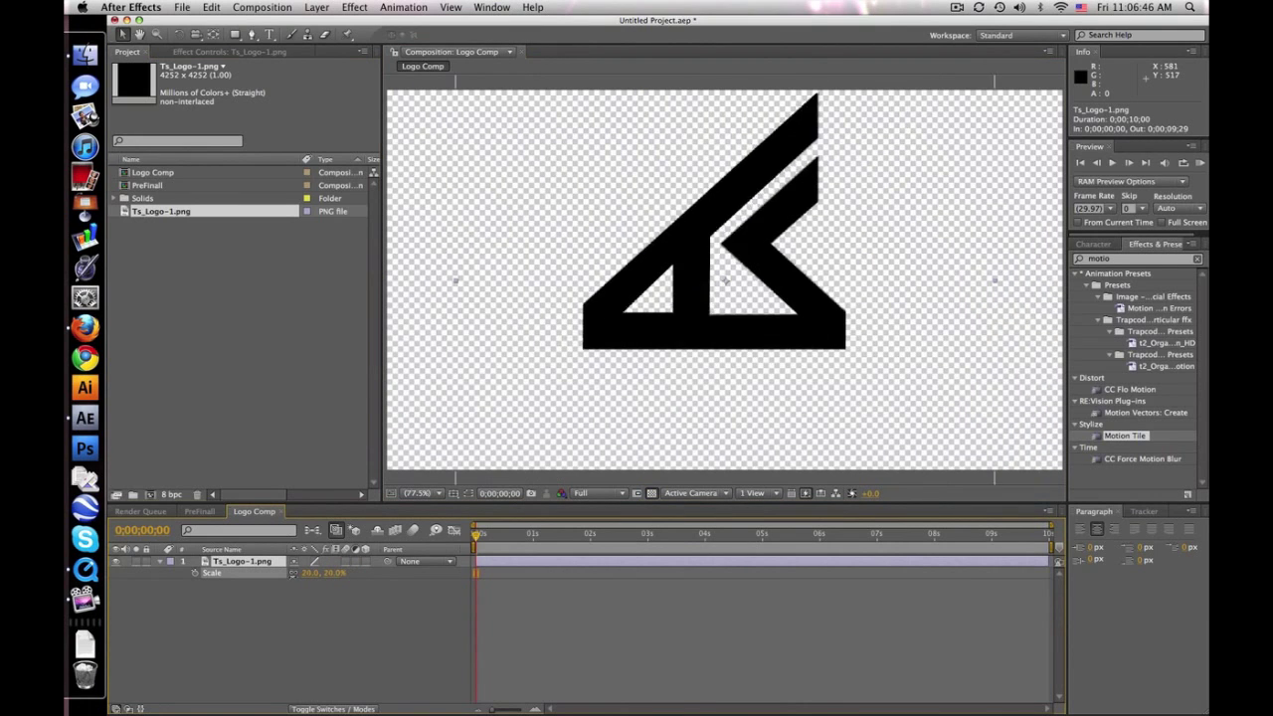
- Show the title/action safe guides over Logo Comp
left_click(434, 494)
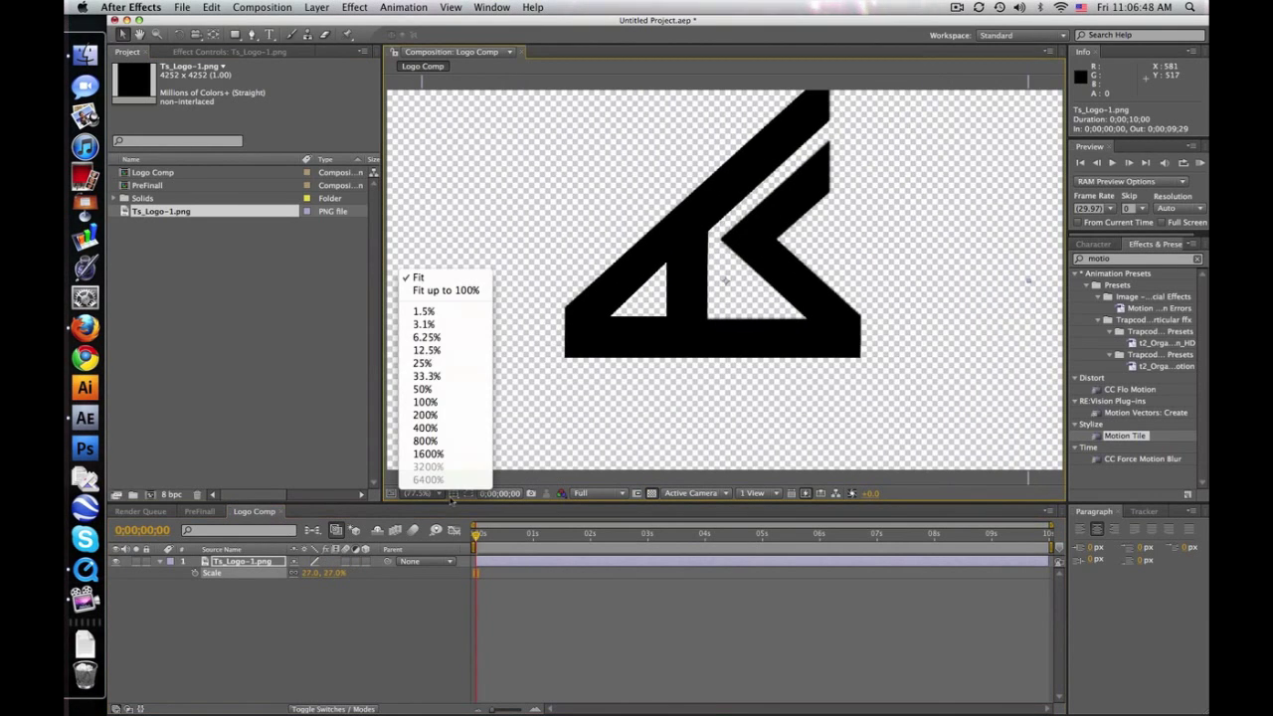
left_click(453, 493)
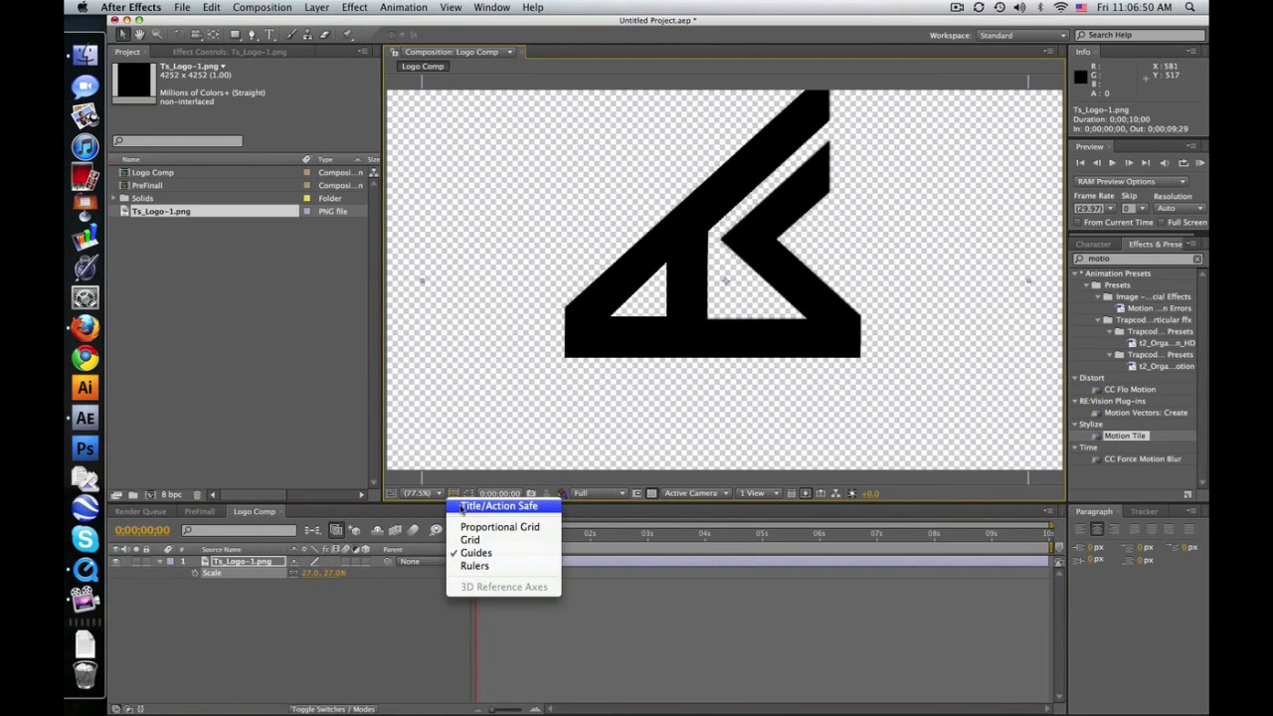
left_click(462, 507)
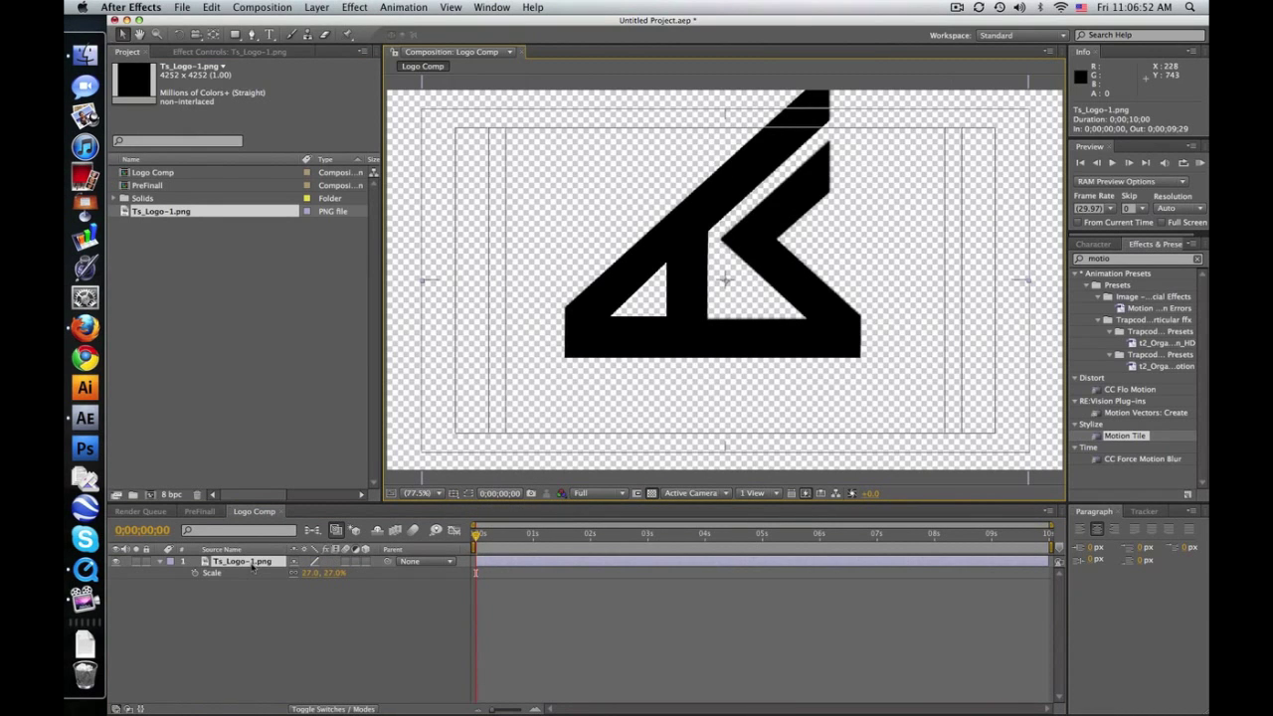
- Fit the logo at 18% scale near the frame's center, at about 634.8, 400, and hide the title/action safe guides
left_click_drag(756, 286, 753, 315)
left_click_drag(308, 578, 294, 579)
left_click_drag(736, 340, 734, 329)
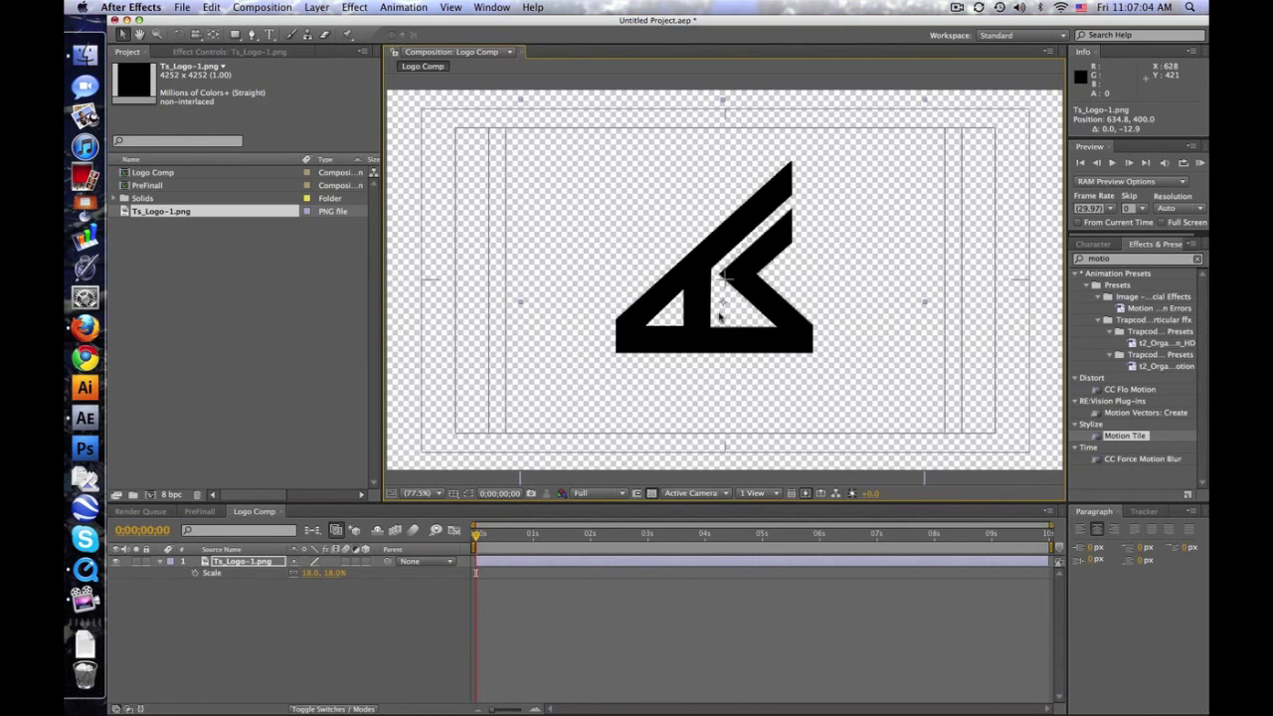
left_click(721, 631)
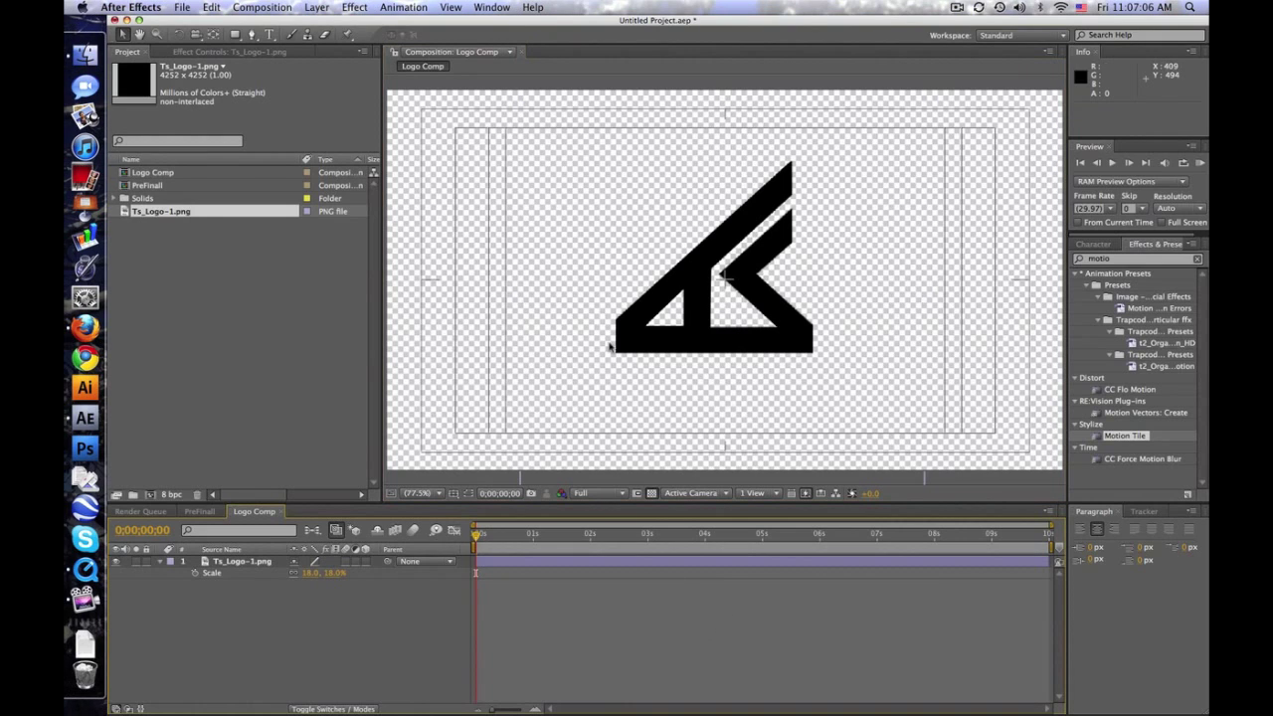
left_click(452, 494)
left_click(507, 503)
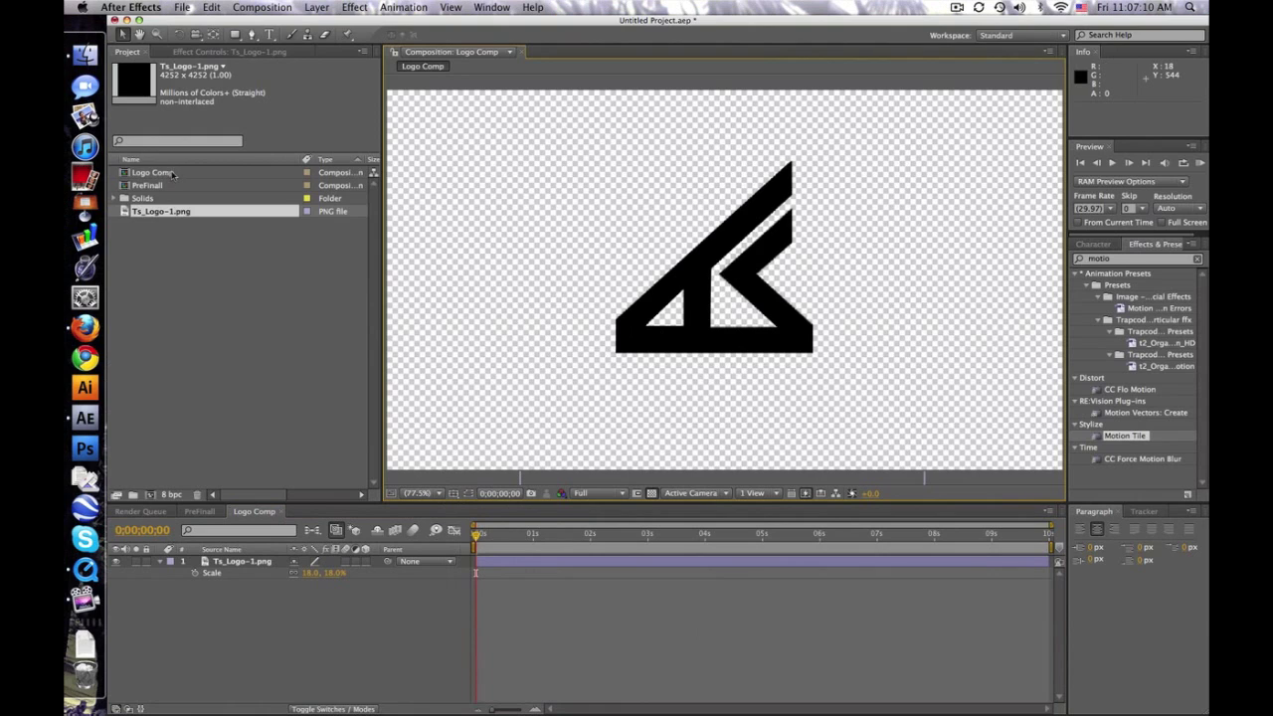
- Nest Logo Comp in a new composition and rename that composition Logo Texture
left_click(169, 173)
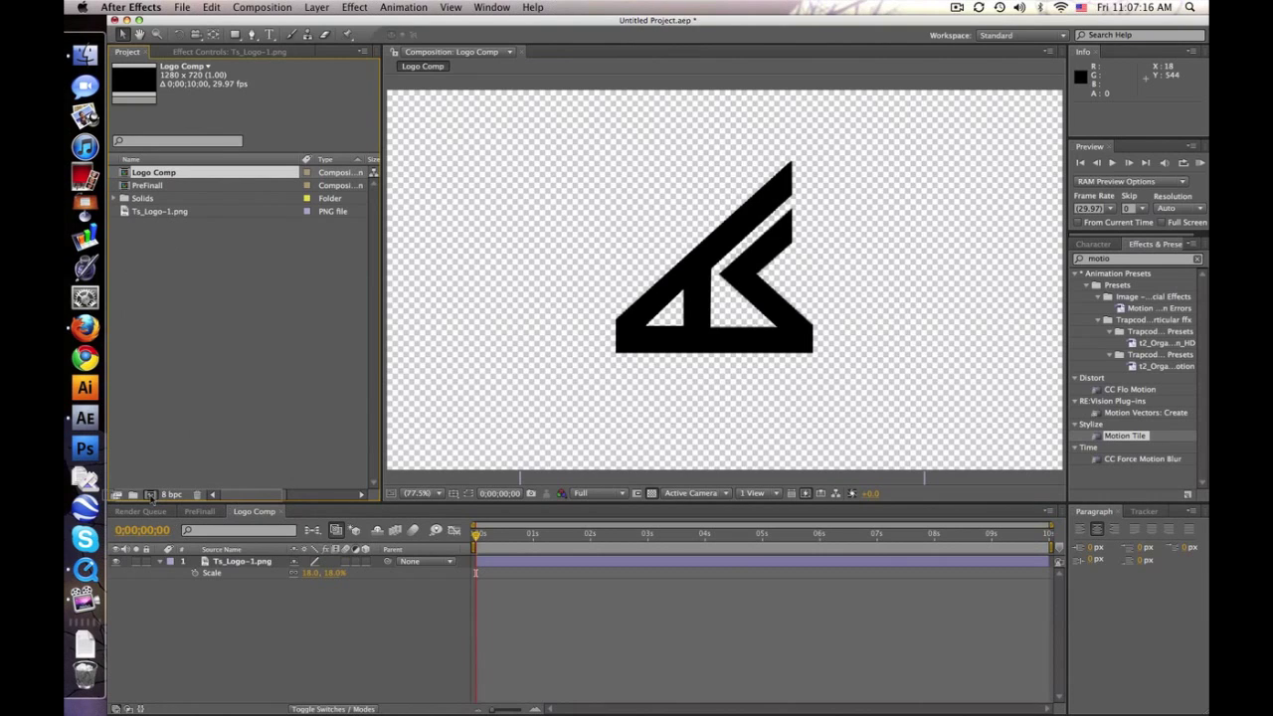
left_click(150, 496)
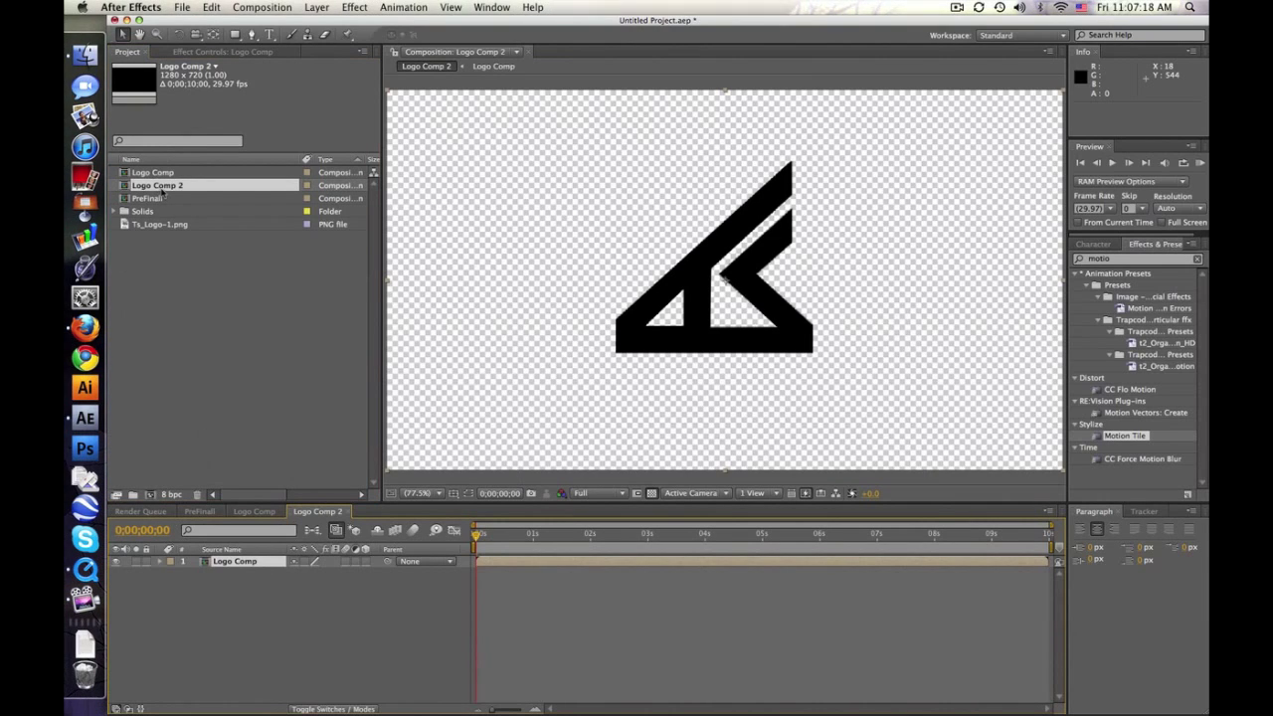
key("Return")
key("Right")
key("BackSpace")
type("Tex")
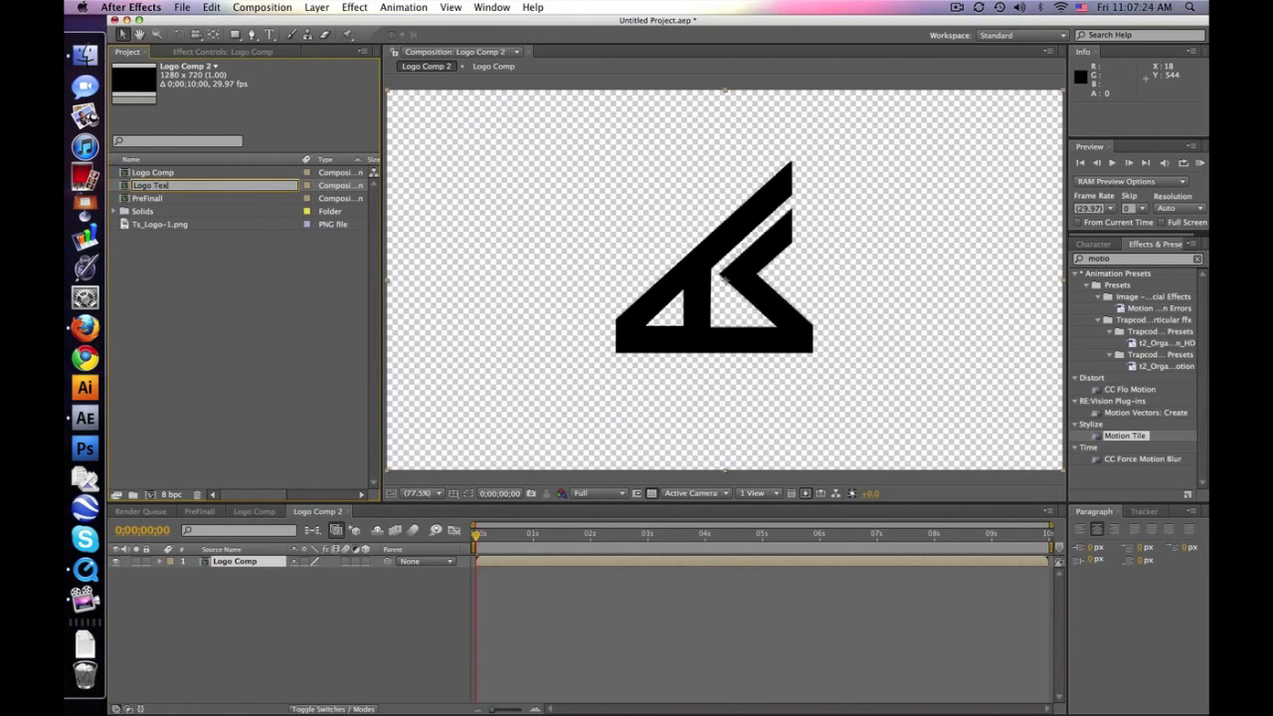
left_click(181, 262)
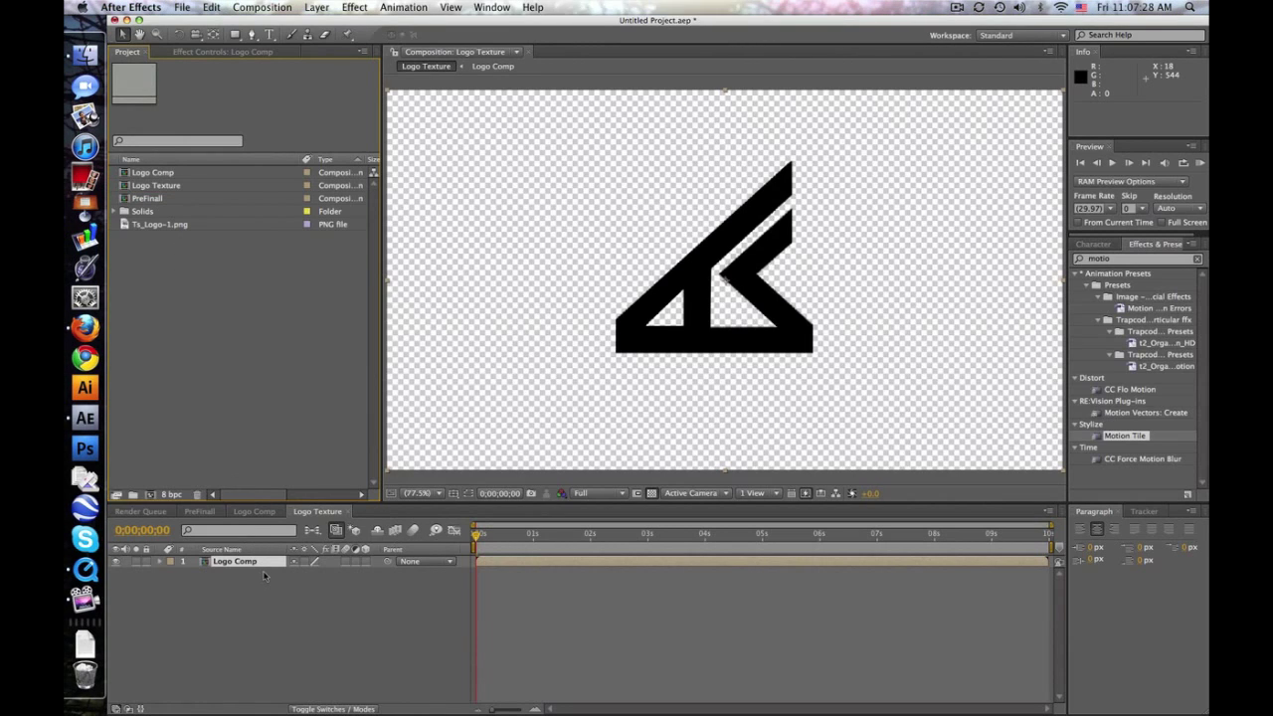
- Nest Logo Comp in another new composition and rename it Logo Edges
left_click(160, 175)
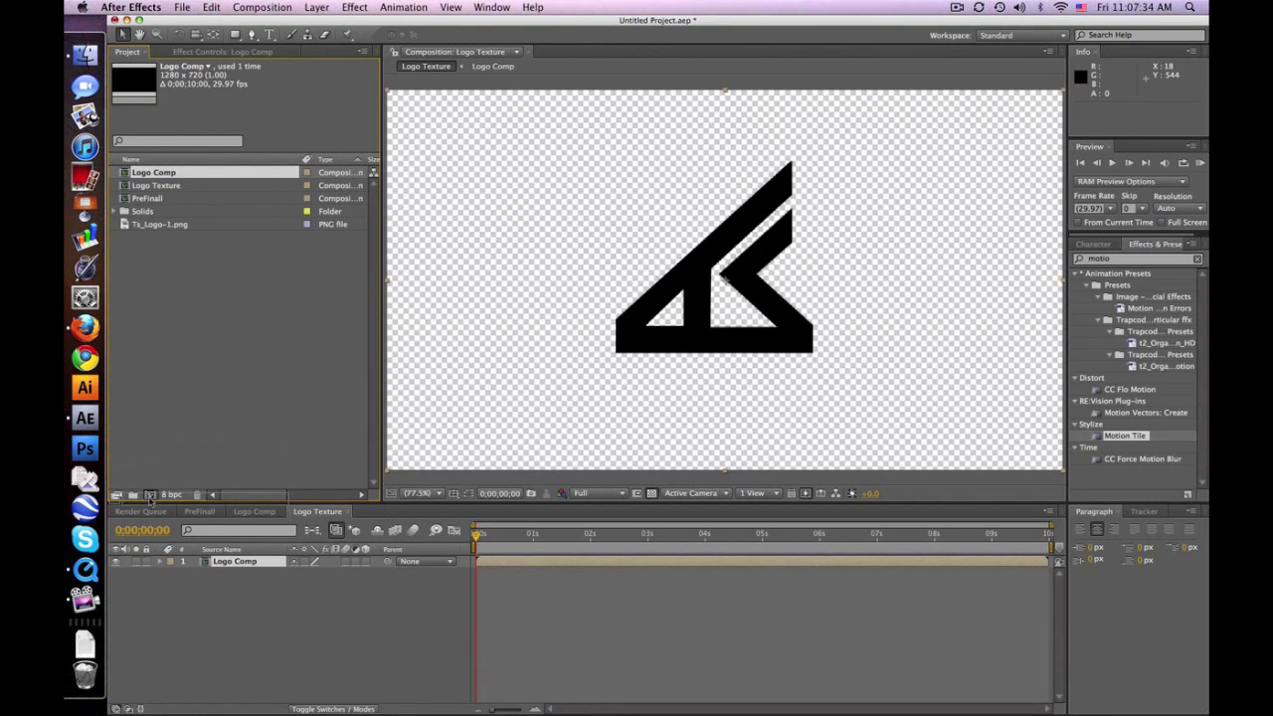
left_click_drag(151, 498, 150, 499)
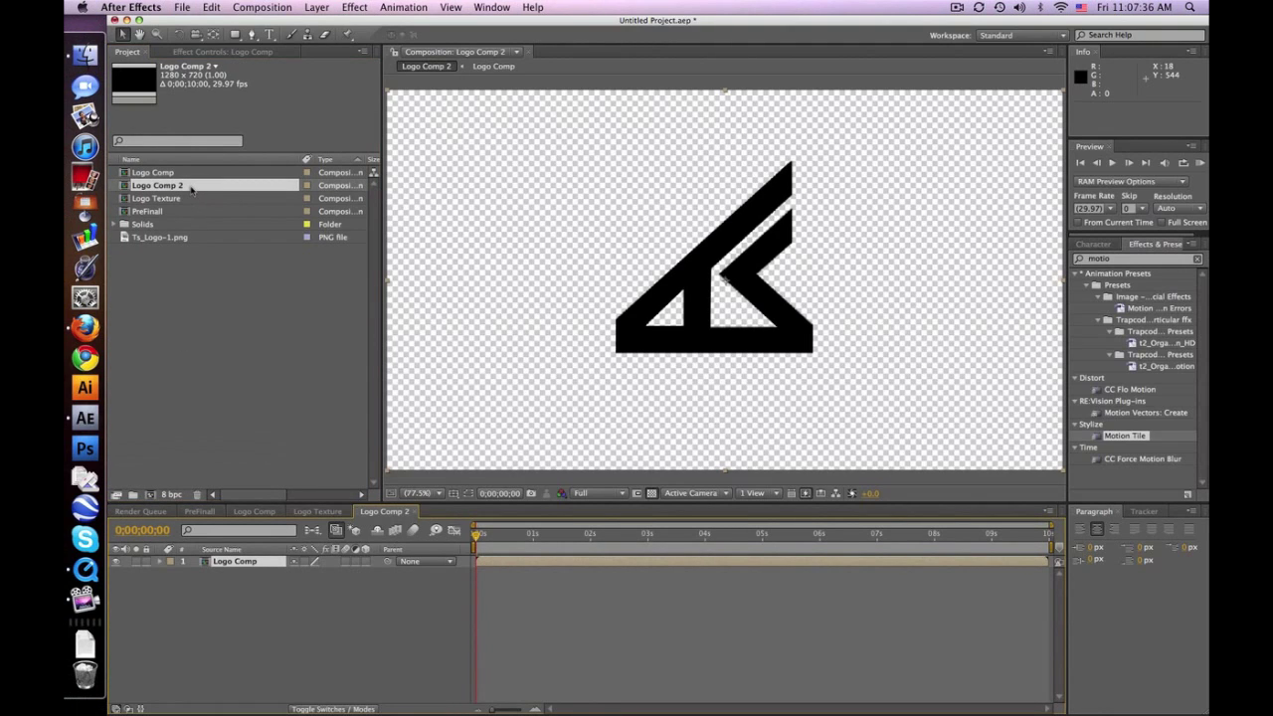
key("Return")
type("Logo Com")
key("BackSpace")
key("BackSpace")
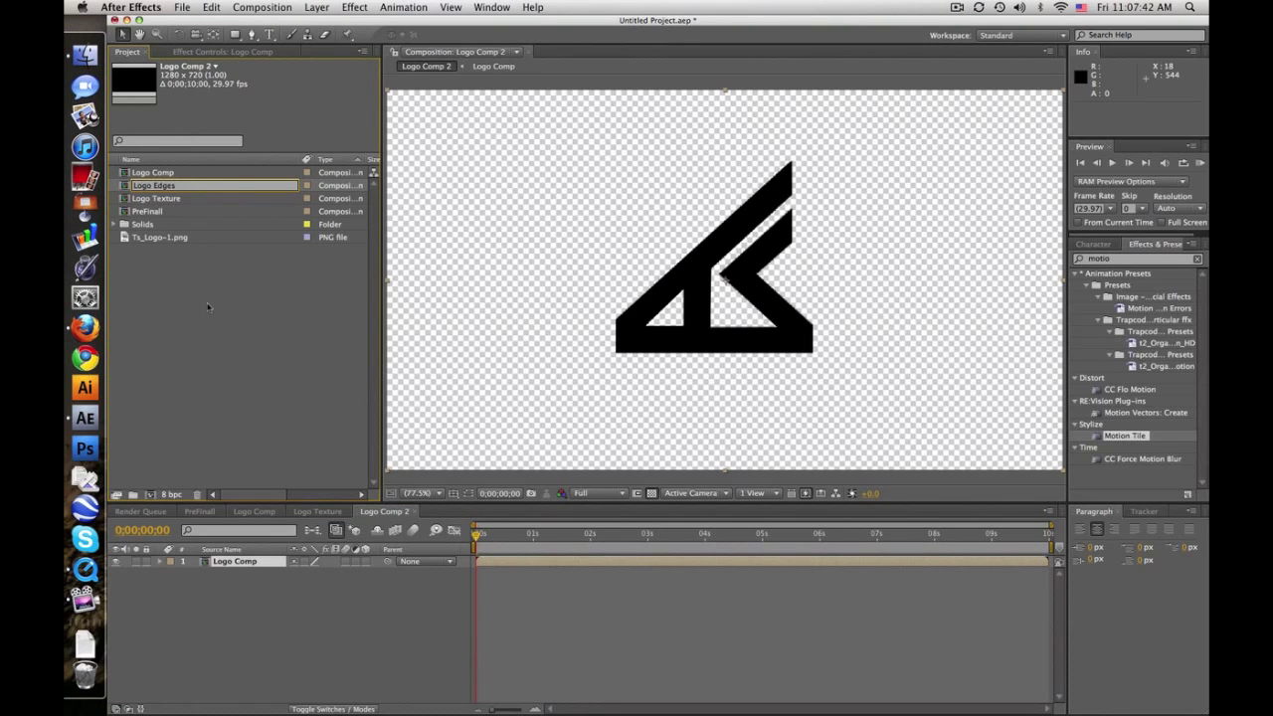
type("Edges")
key("Return")
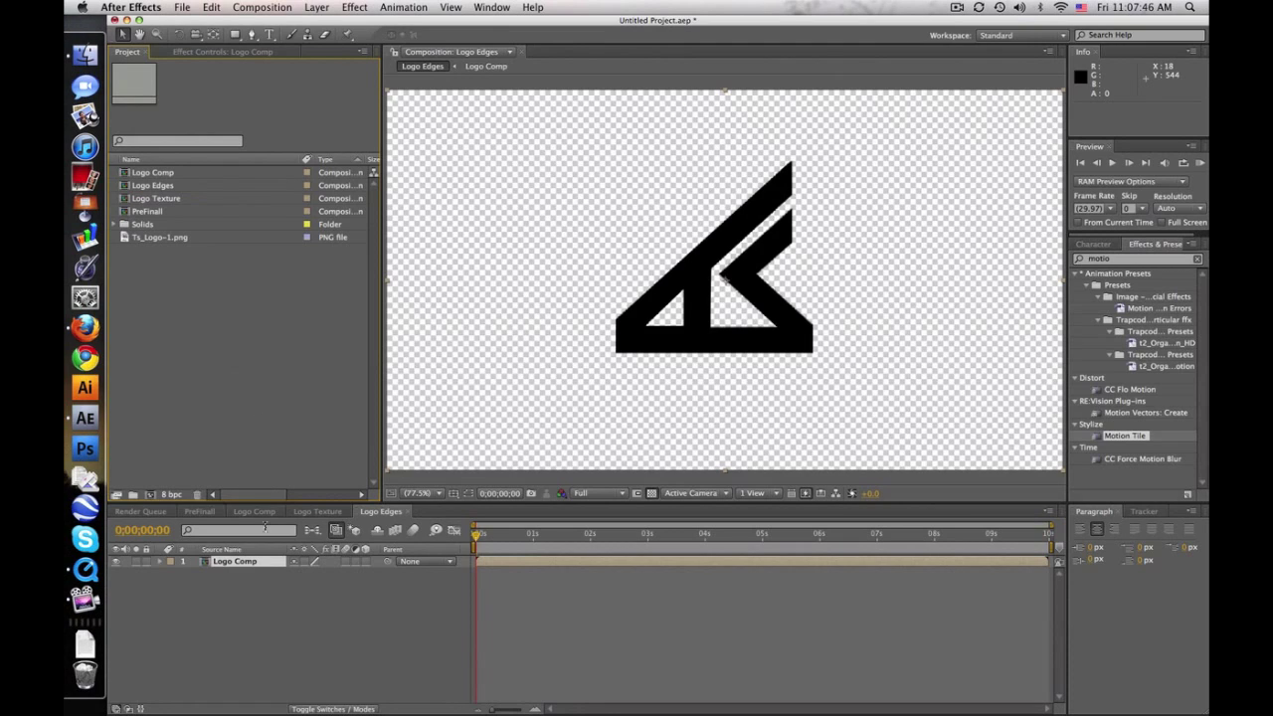
- Duplicate the Logo Comp layer inside the Logo Edges composition
left_click(177, 187)
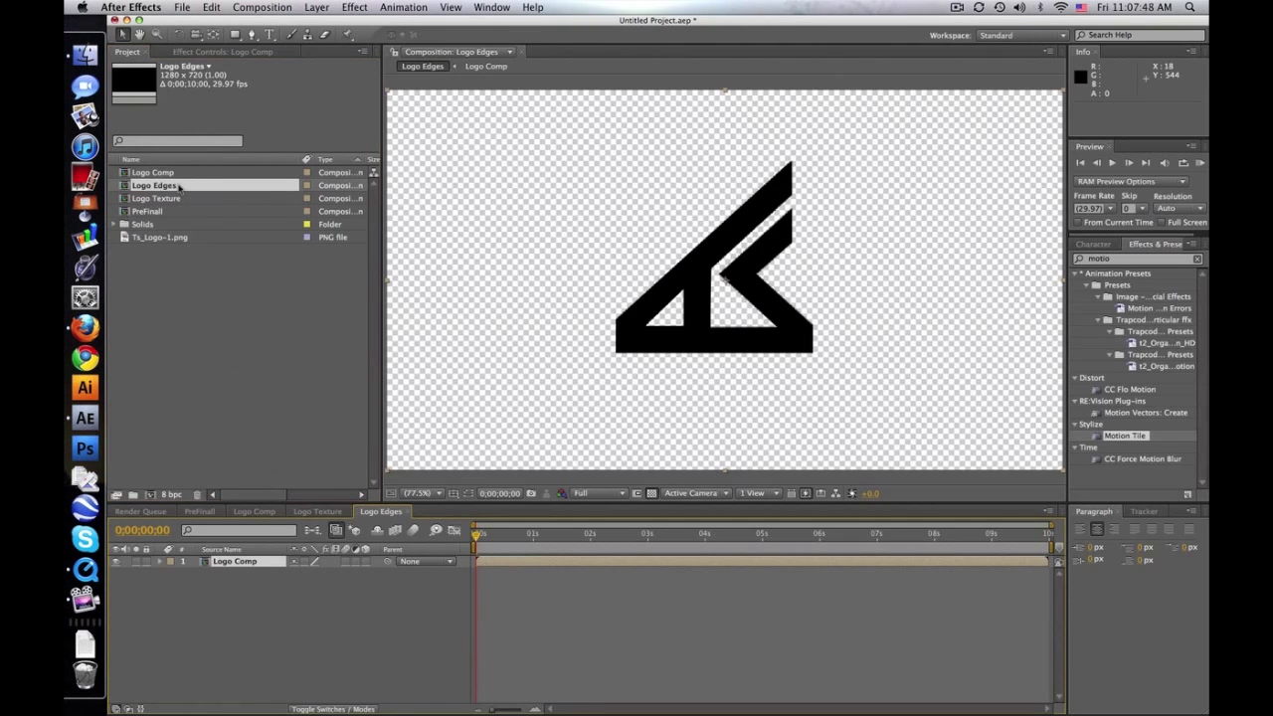
left_click(261, 562)
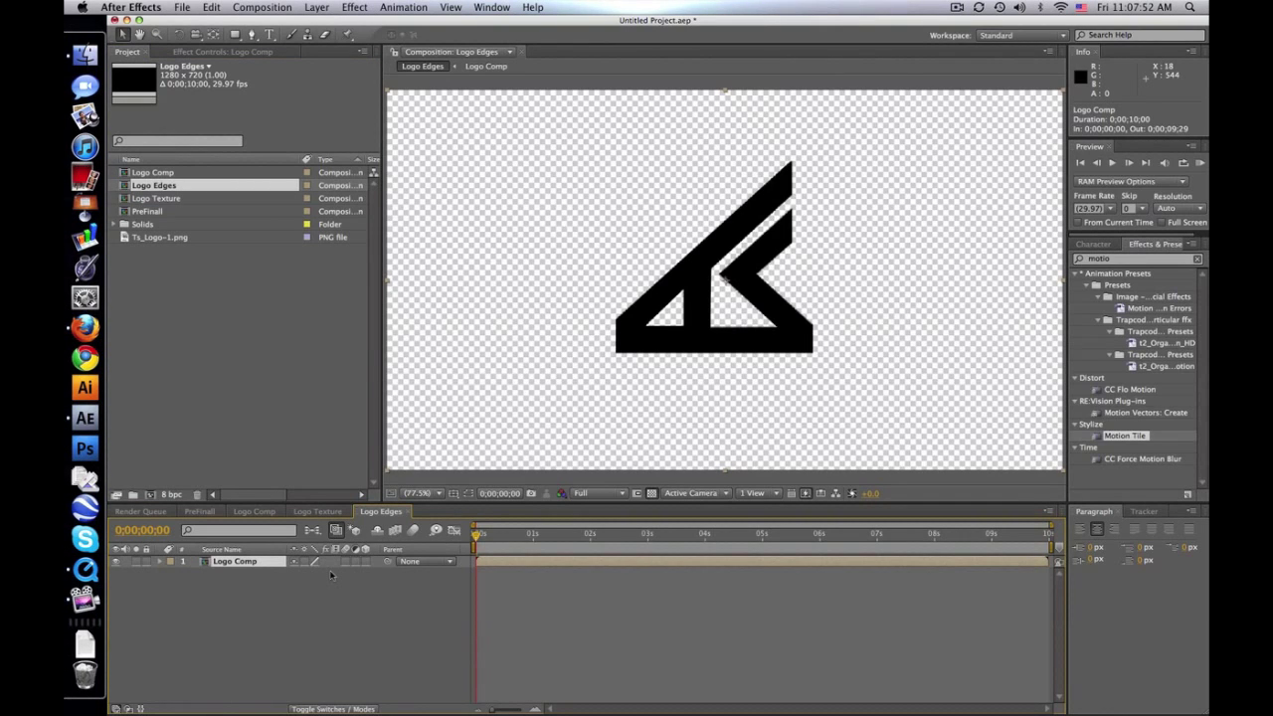
key("super+d")
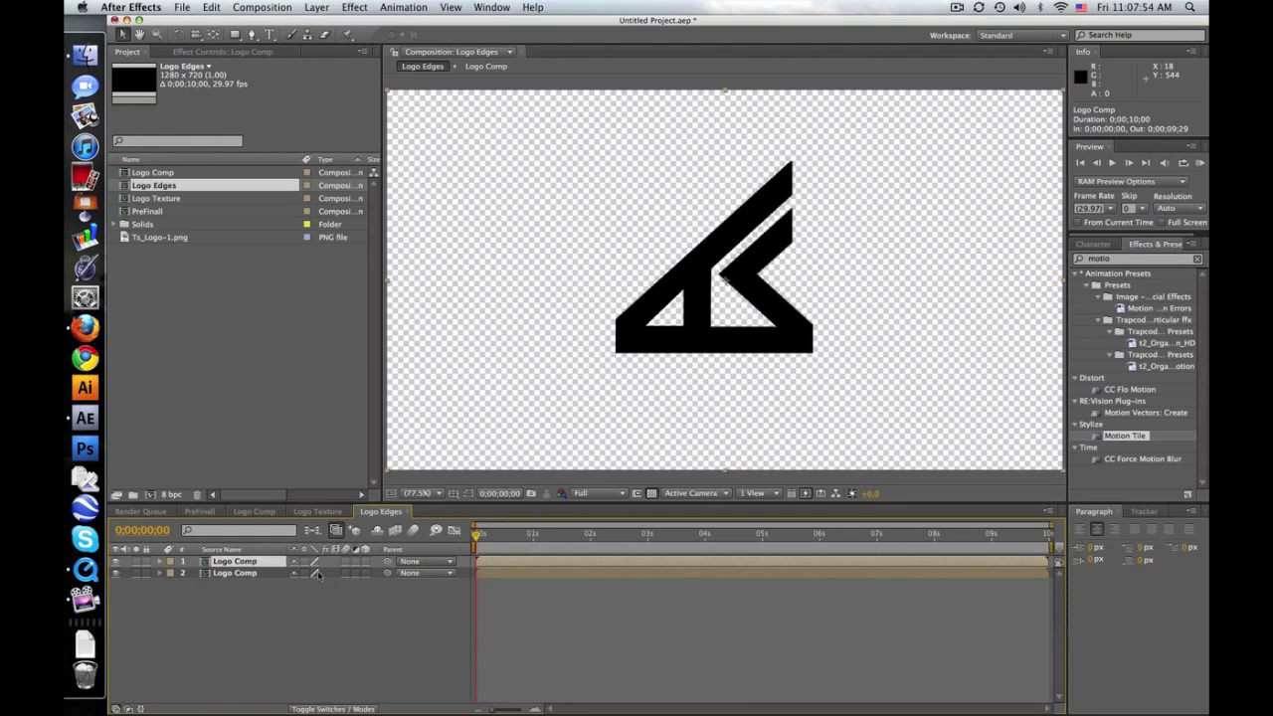
- Apply the Simple Choker effect to the upper Logo Comp layer and set its Choke Matte to 5
left_click(1128, 259)
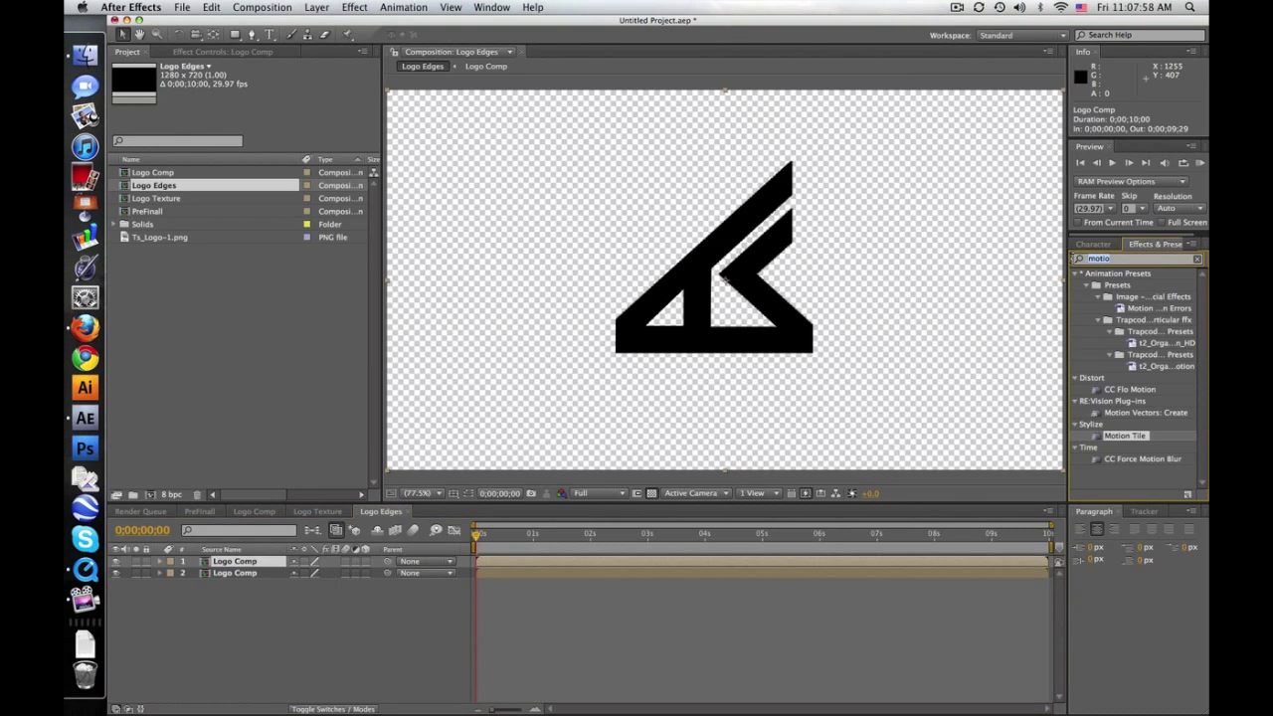
type("chok")
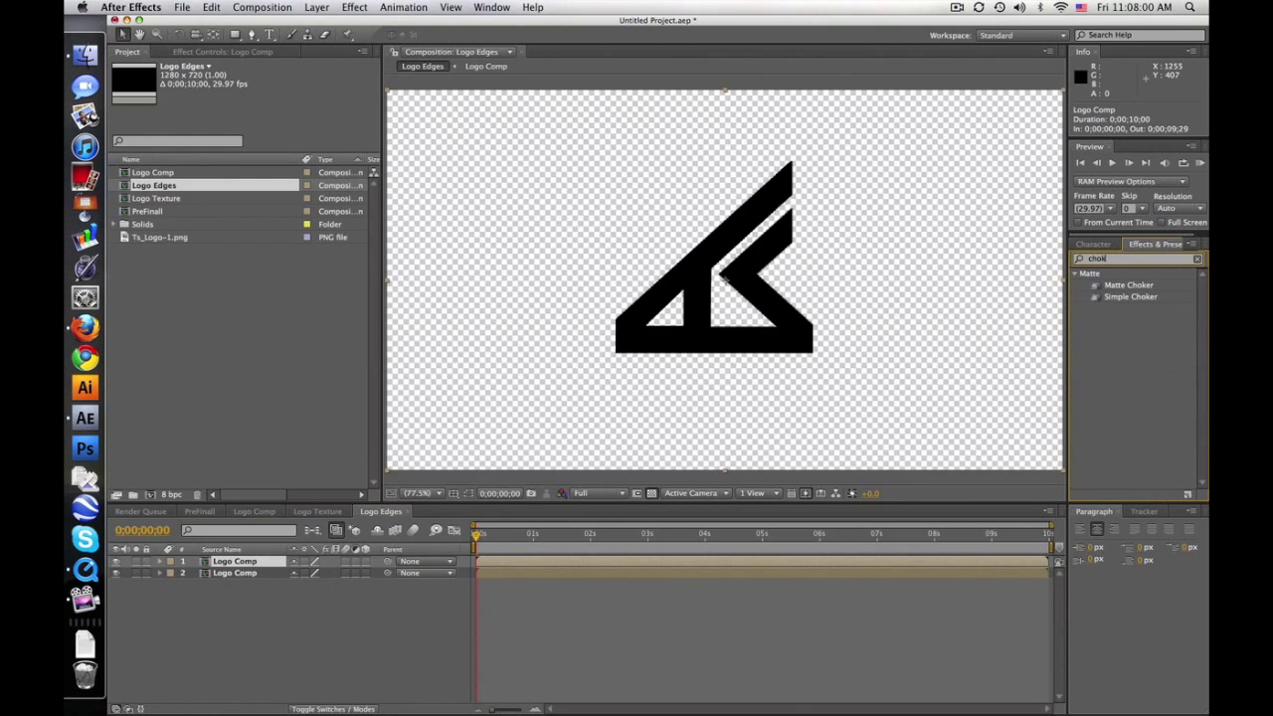
left_click_drag(1129, 296, 274, 563)
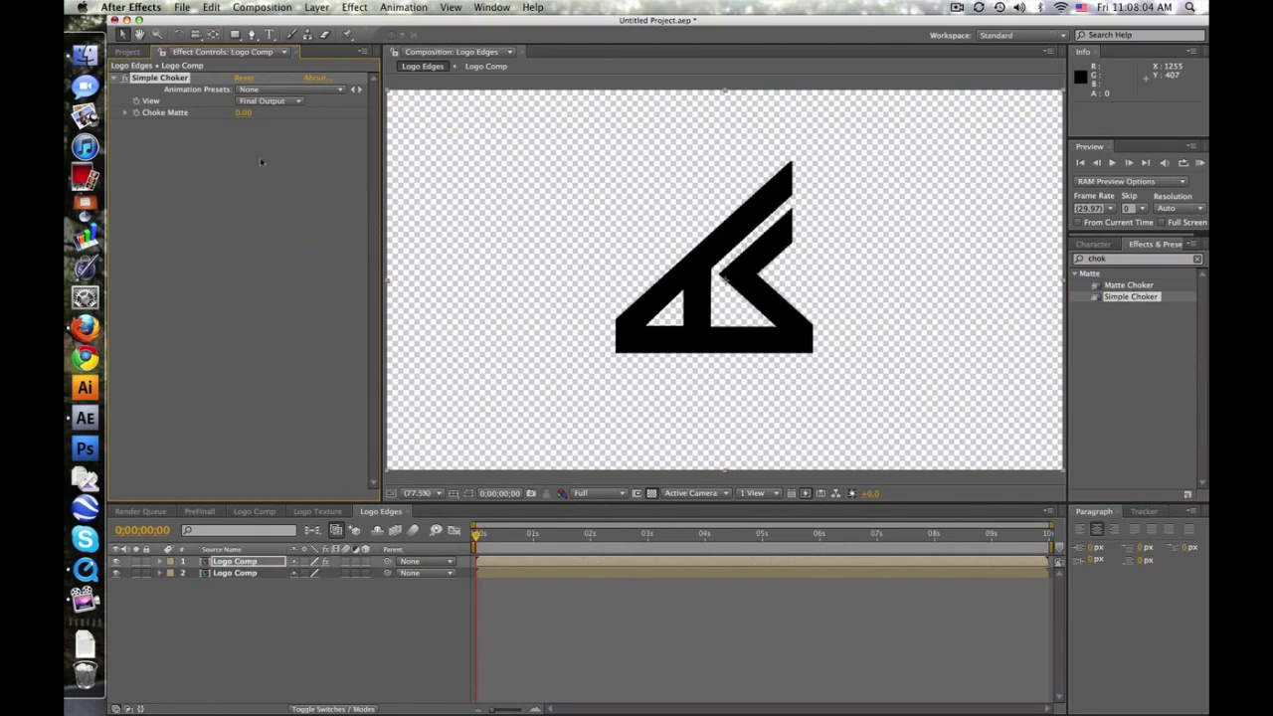
left_click(245, 113)
type("5")
key("Return")
- Set the lower Logo Comp layer's track matte to Alpha Inverted so only the logo's outline remains
left_click(357, 709)
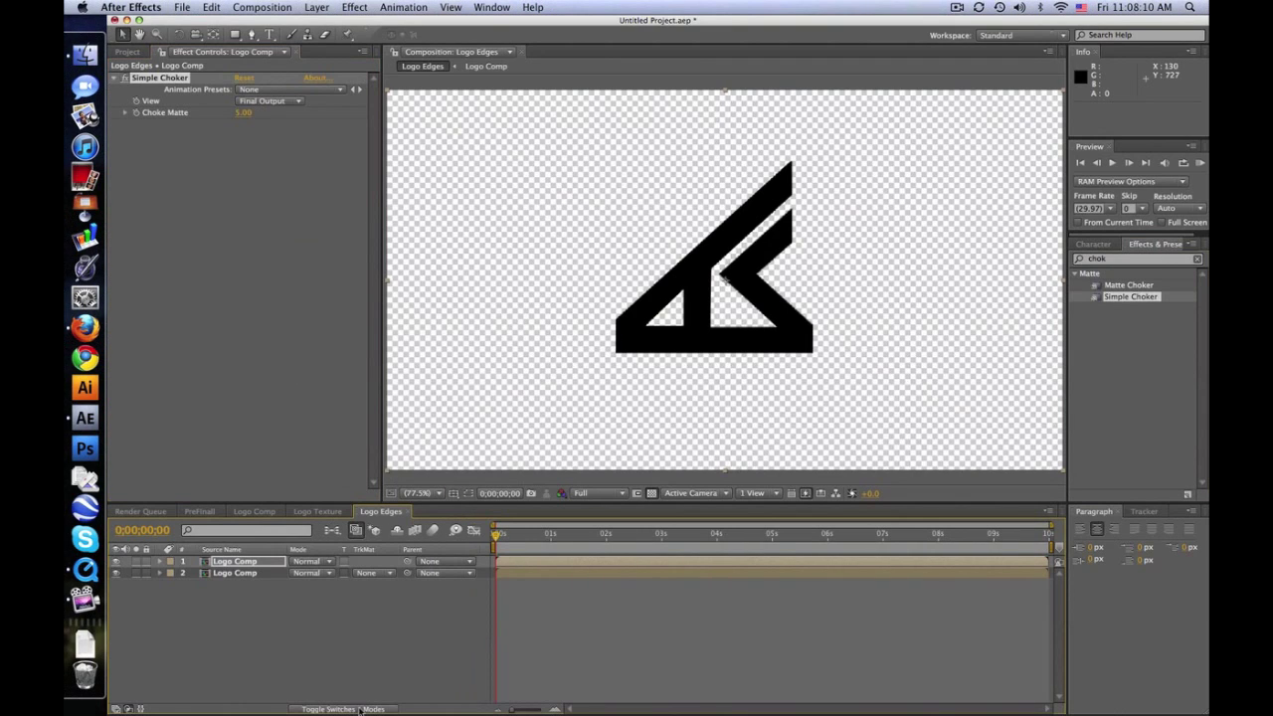
left_click(369, 575)
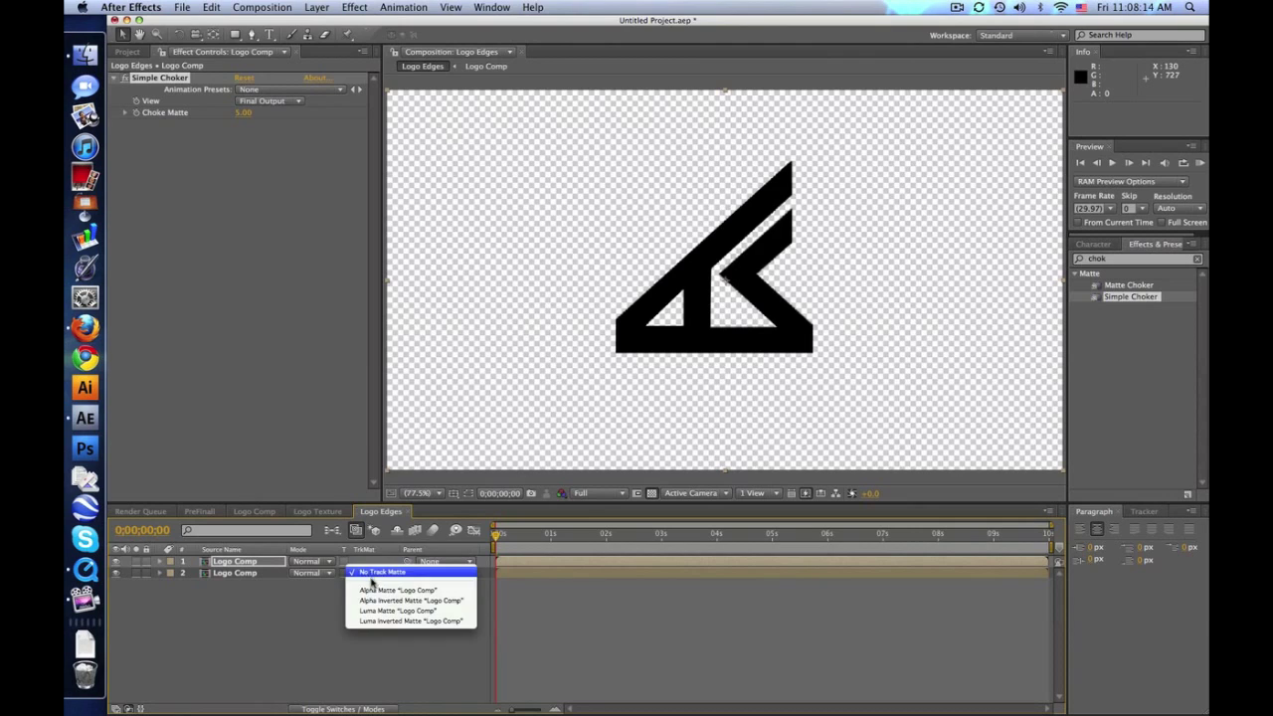
left_click(374, 591)
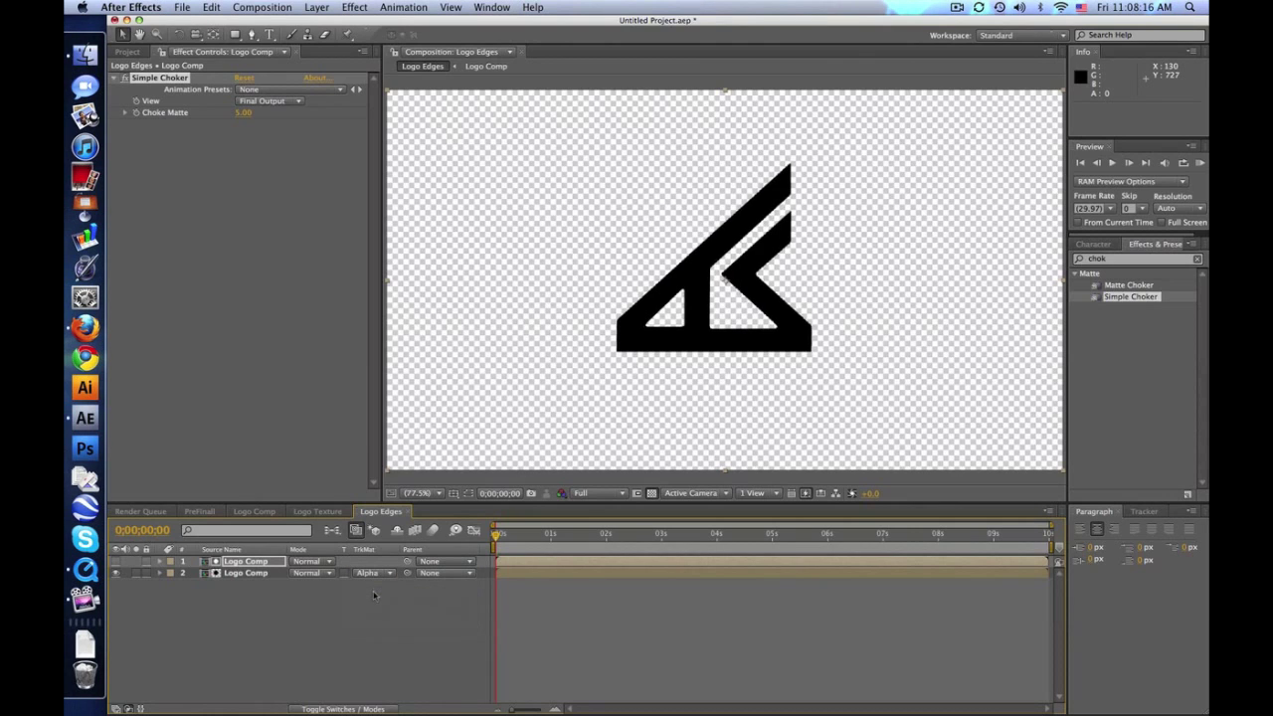
left_click(375, 576)
left_click(376, 584)
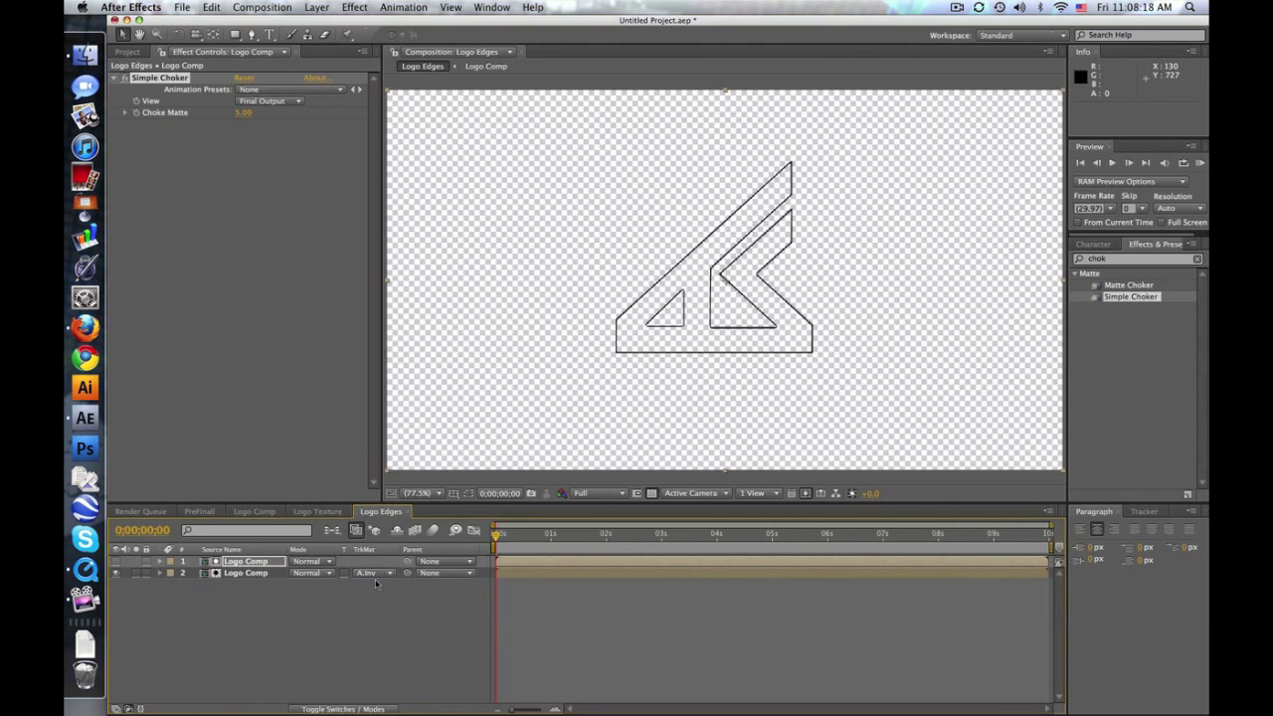
left_click(605, 600)
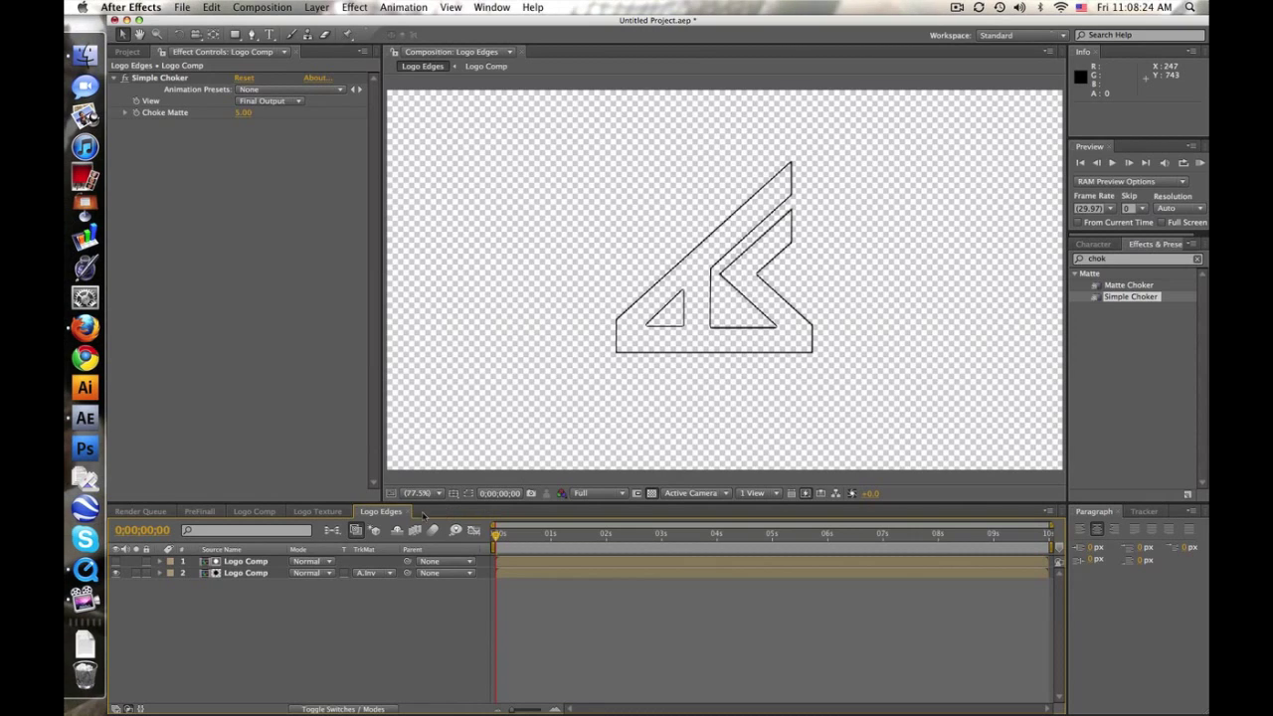
- Add Logo Edges above the Logo Comp layer in Logo Texture and apply the Fill effect to it
left_click(329, 515)
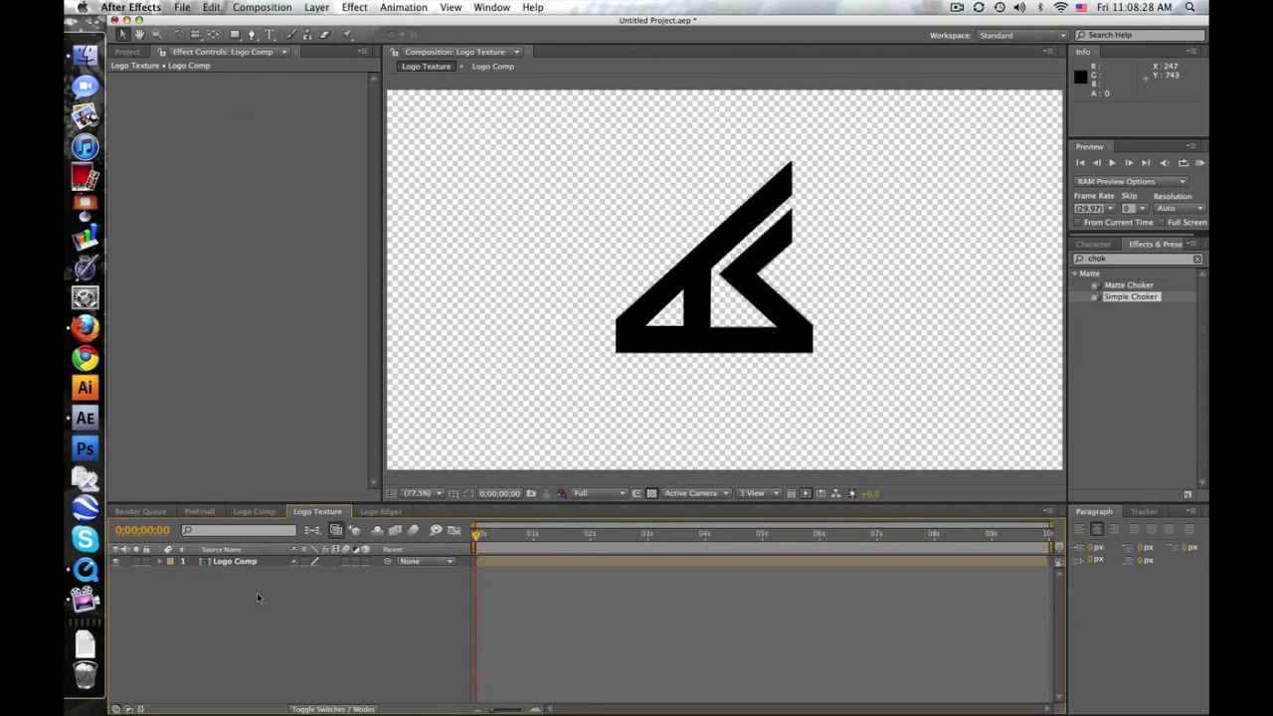
left_click(127, 52)
left_click_drag(175, 187, 261, 562)
key("super+5")
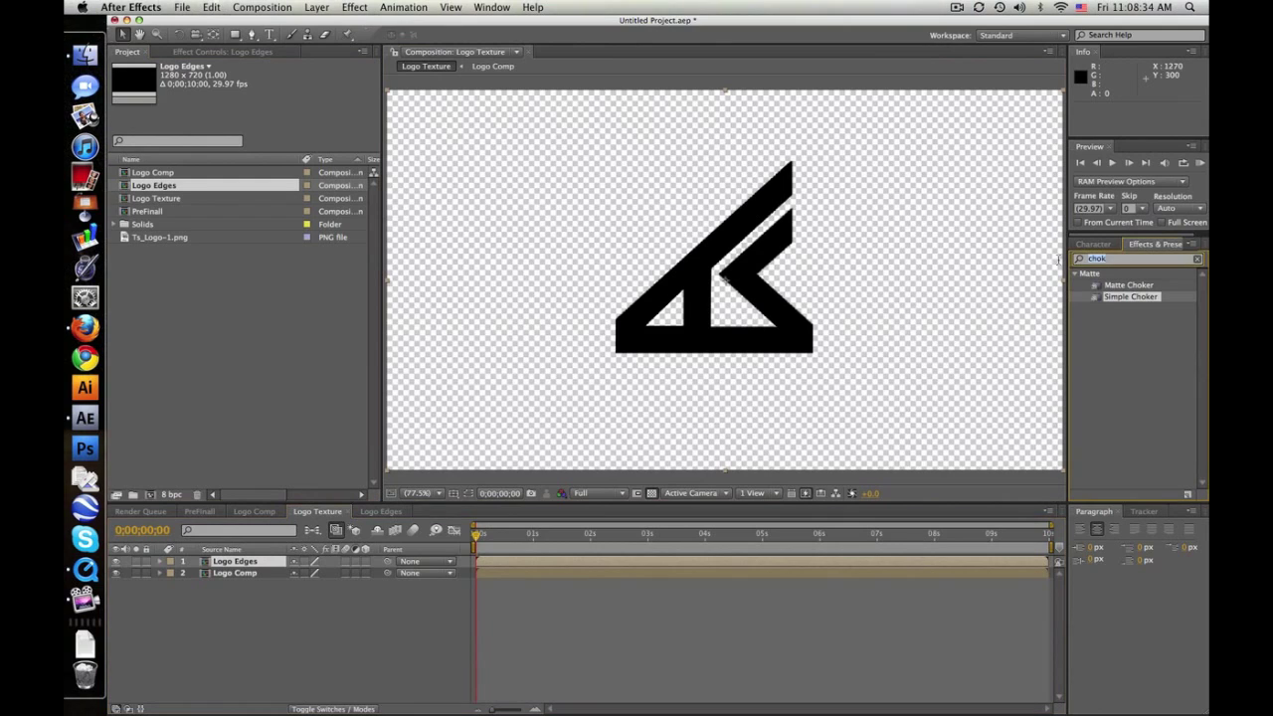
type("fill")
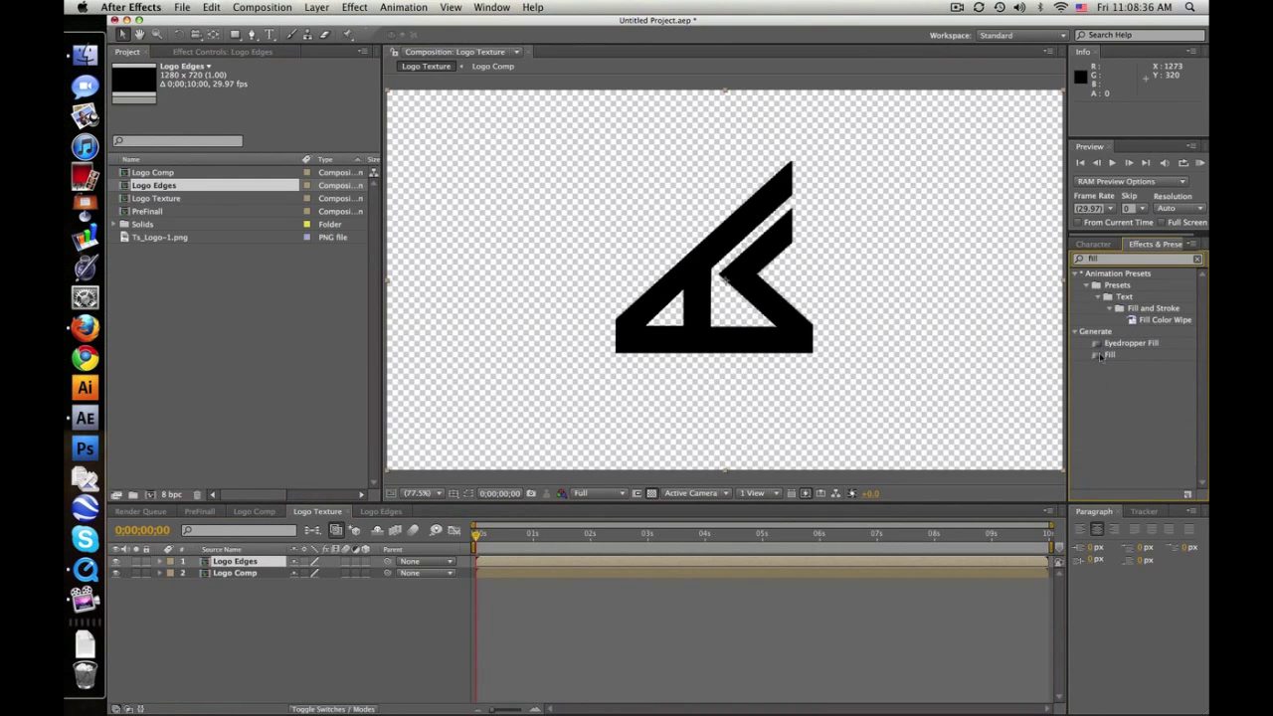
left_click_drag(1105, 355, 856, 417)
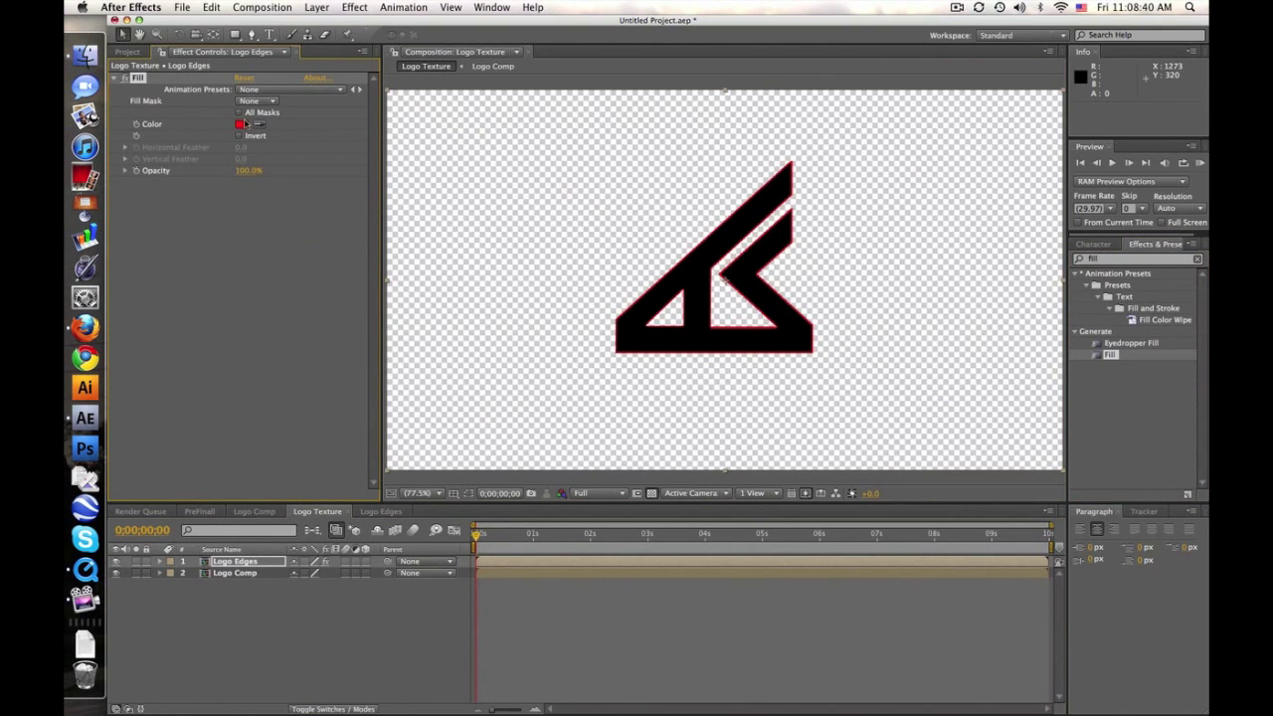
- Set the Logo Edges fill color to light grey D4D4D4 and turn off the transparency grid
left_click(242, 124)
left_click_drag(464, 494, 412, 478)
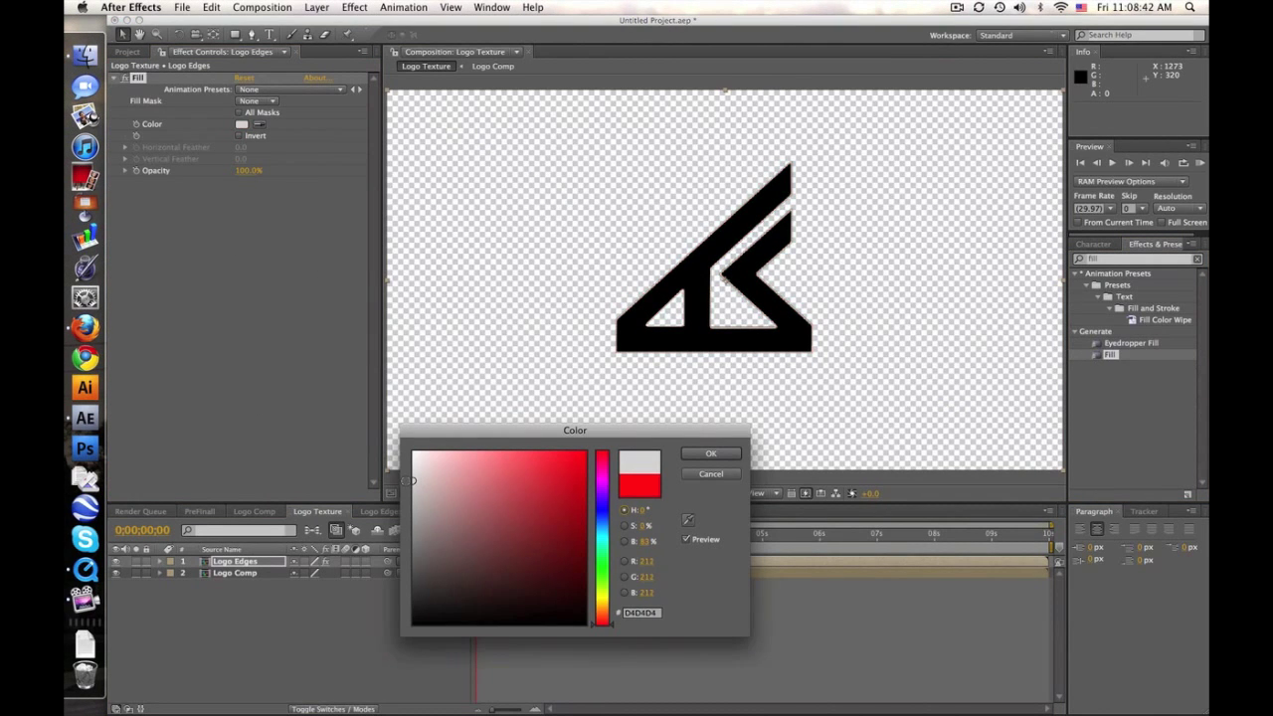
left_click(712, 455)
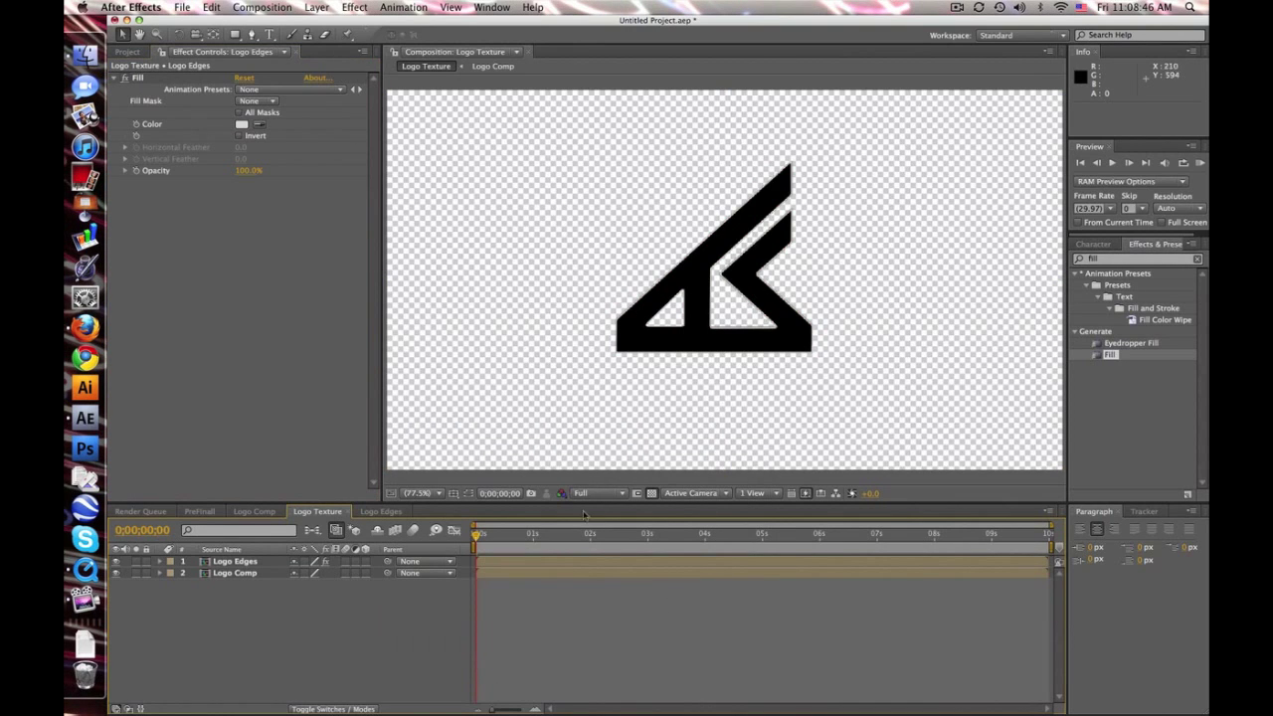
left_click(651, 493)
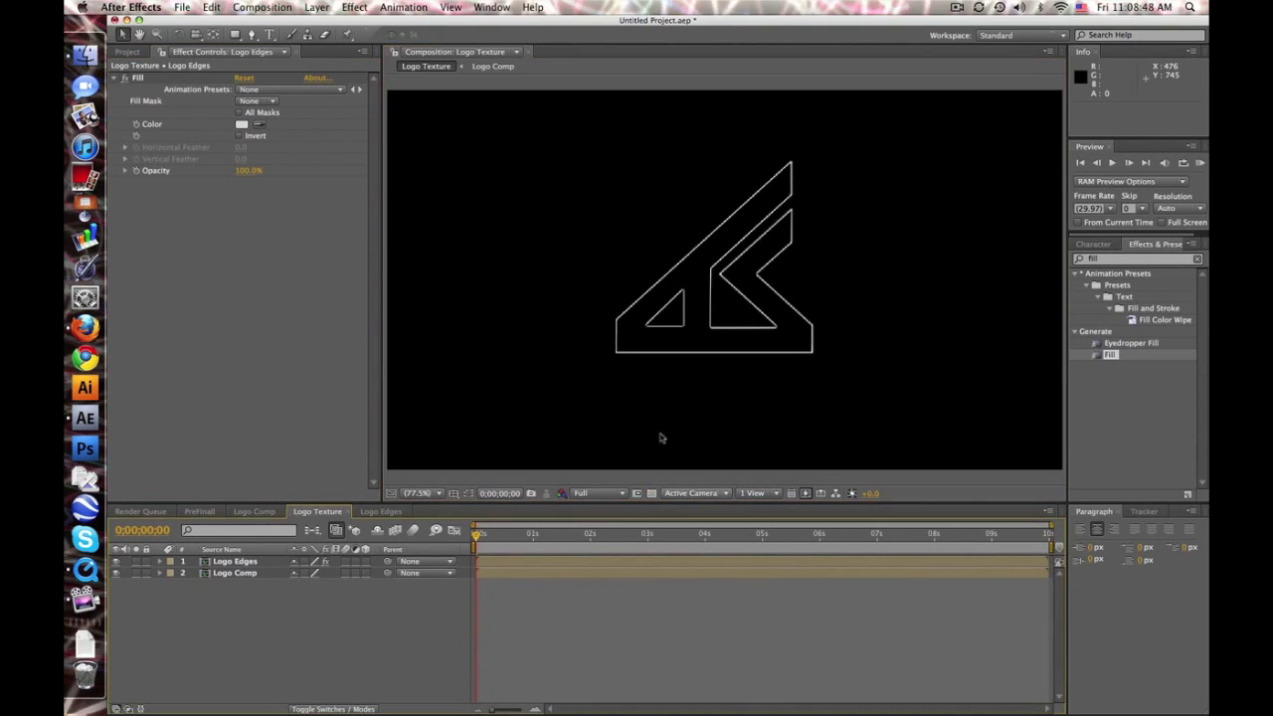
left_click(651, 493)
left_click(651, 493)
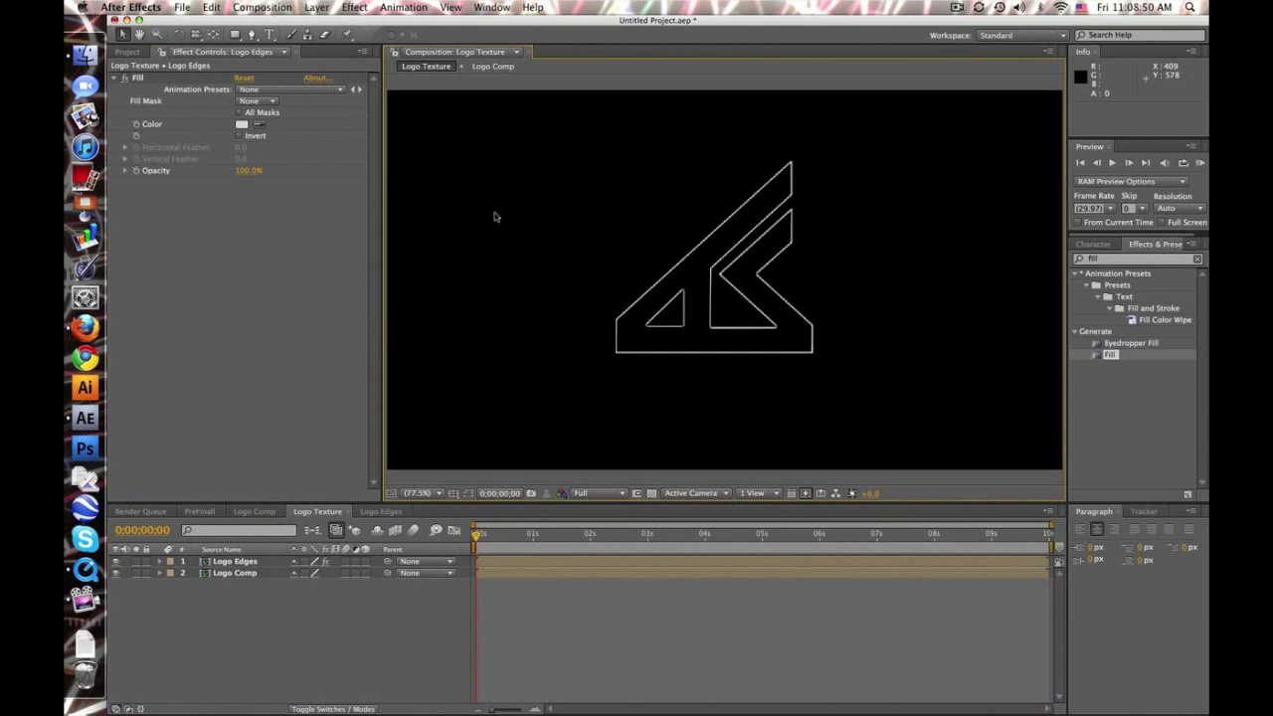
- Create a 1280 x 720 black solid named Noise in Logo Texture and apply Fractal Noise to it
left_click(316, 7)
mouse_move(338, 24)
left_click(514, 47)
type("Noise")
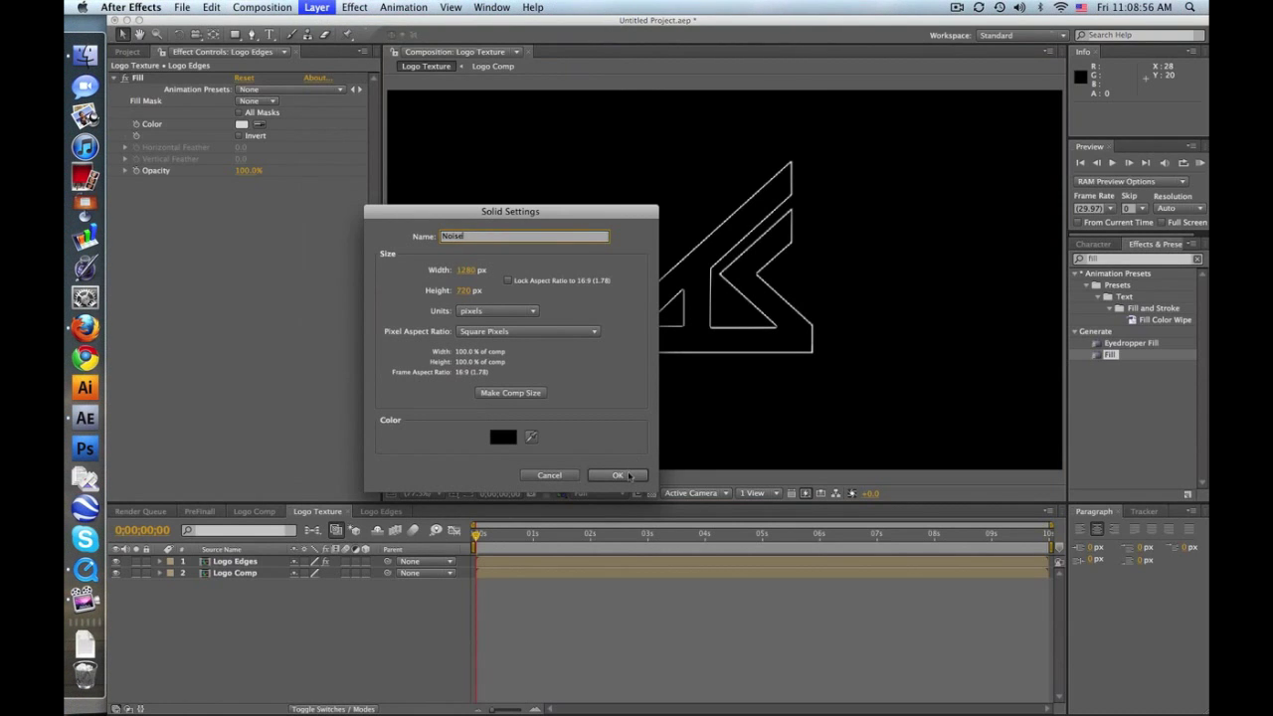
left_click(629, 477)
type("frac")
left_click_drag(1134, 358, 262, 563)
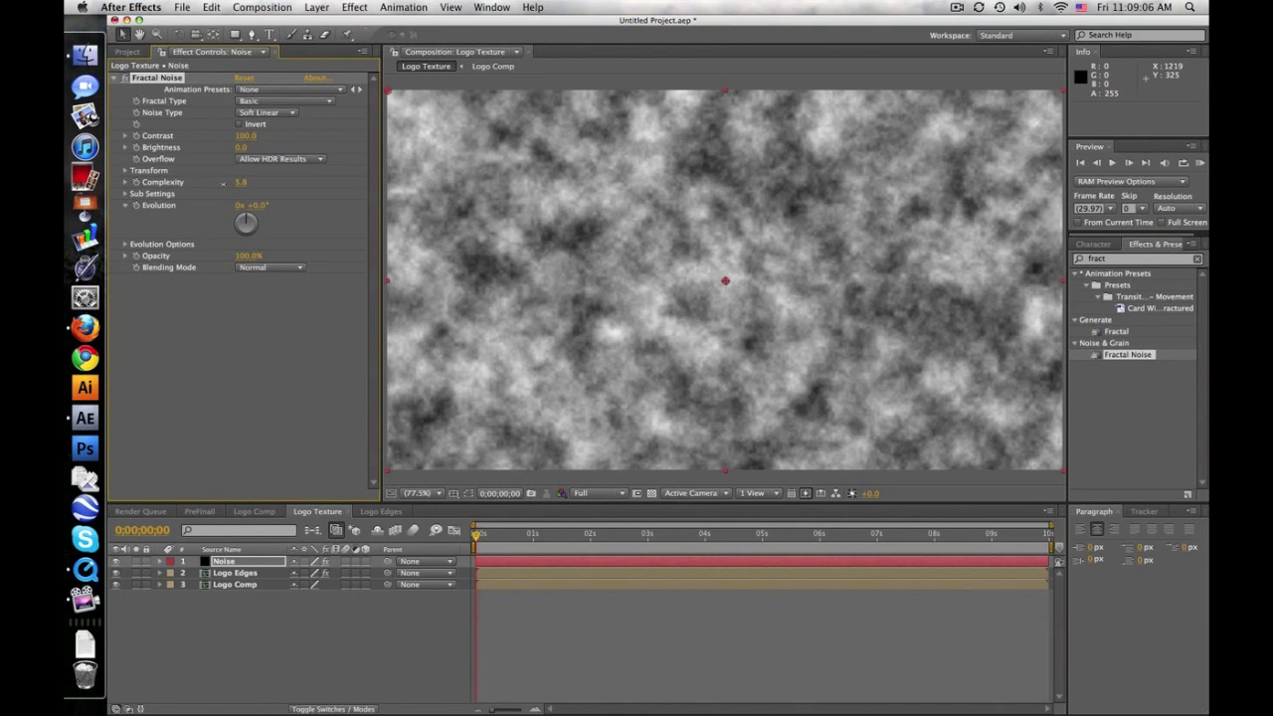
- Set the Noise layer's Fractal Noise Complexity to 1 and its Contrast to 1036
left_click_drag(241, 182, 251, 182)
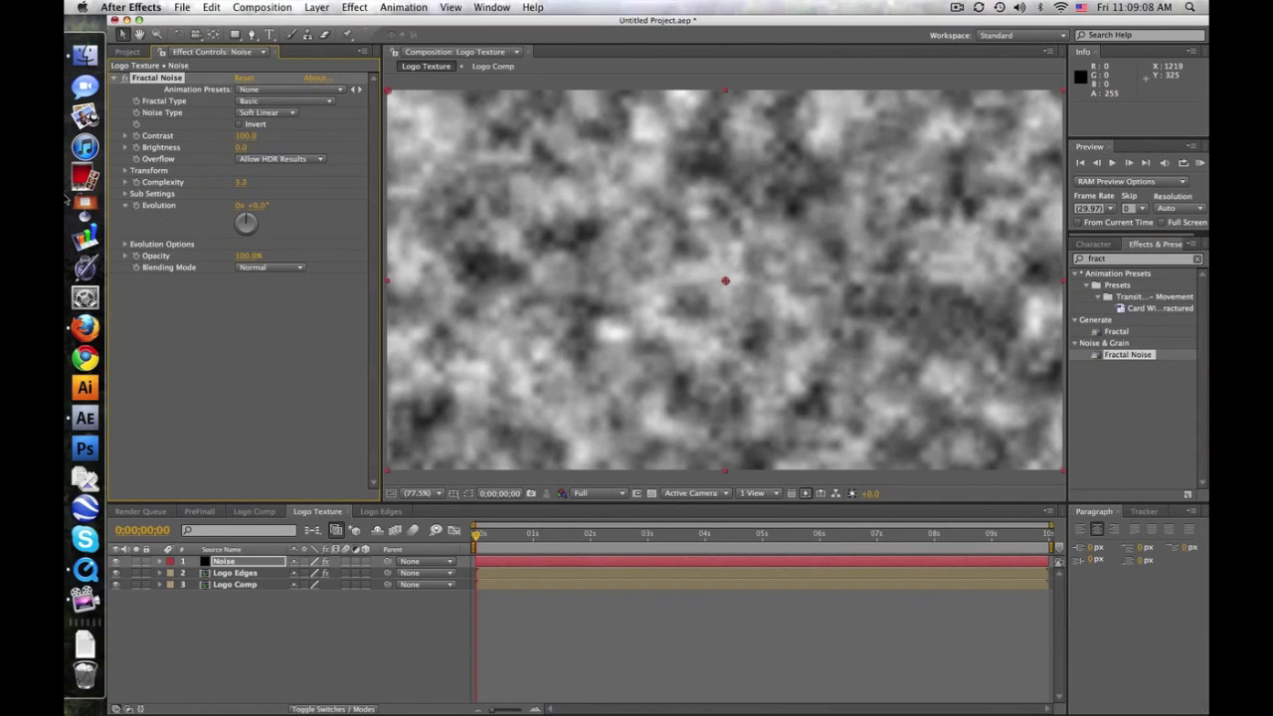
left_click(247, 182)
type("1")
key("Return")
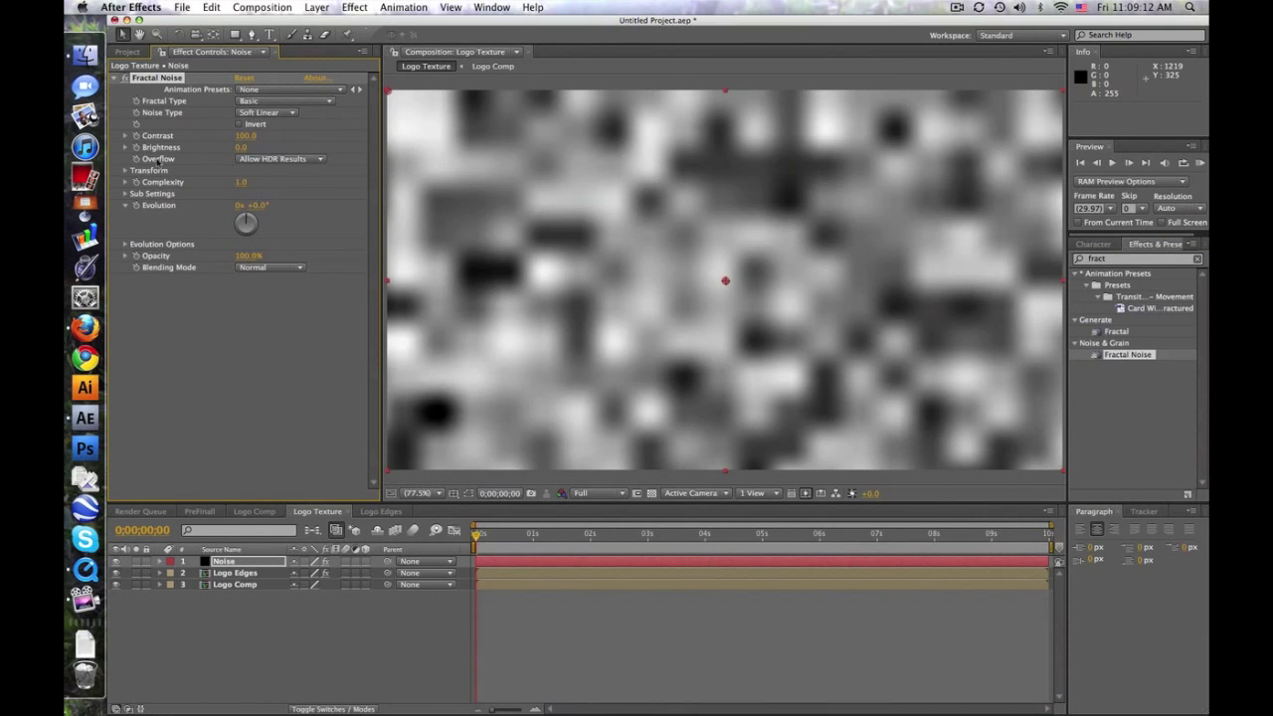
left_click_drag(245, 135, 915, 161)
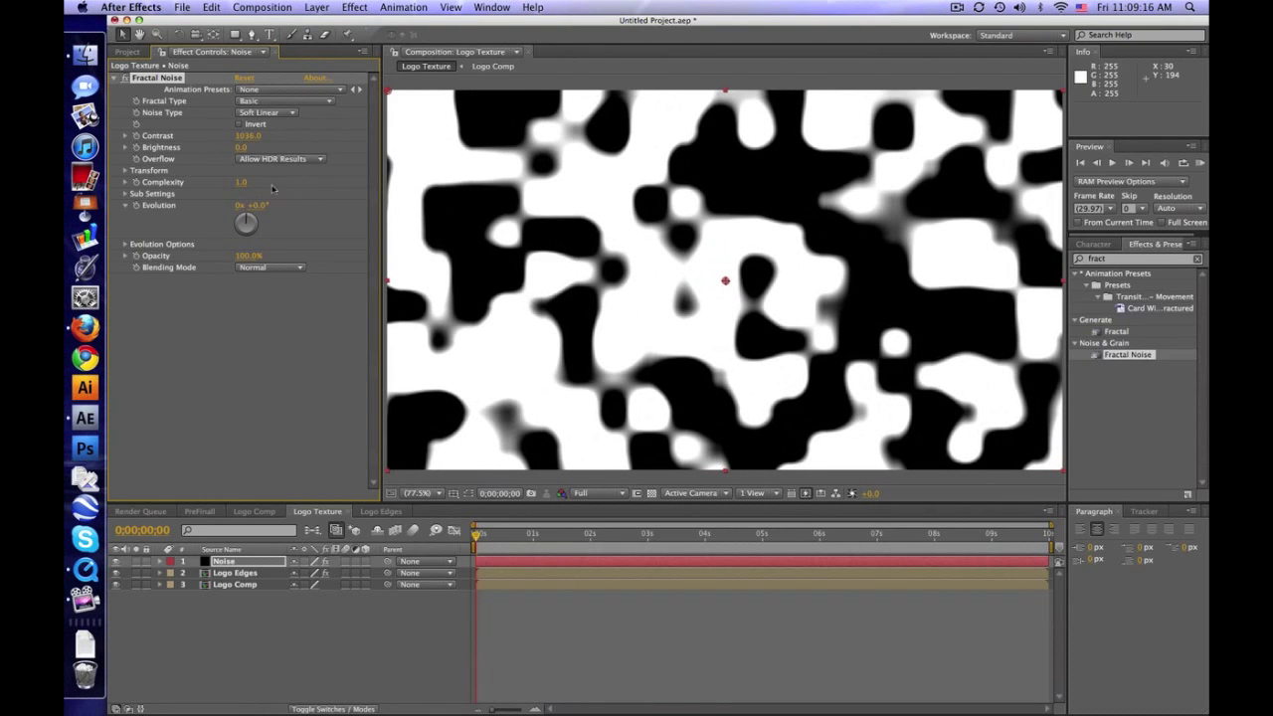
- Set the Fractal Noise Scale to 95 and its Brightness to -109
left_click(126, 171)
mouse_move(247, 209)
left_mouse_down()
mouse_move(224, 209)
mouse_move(243, 209)
left_mouse_up()
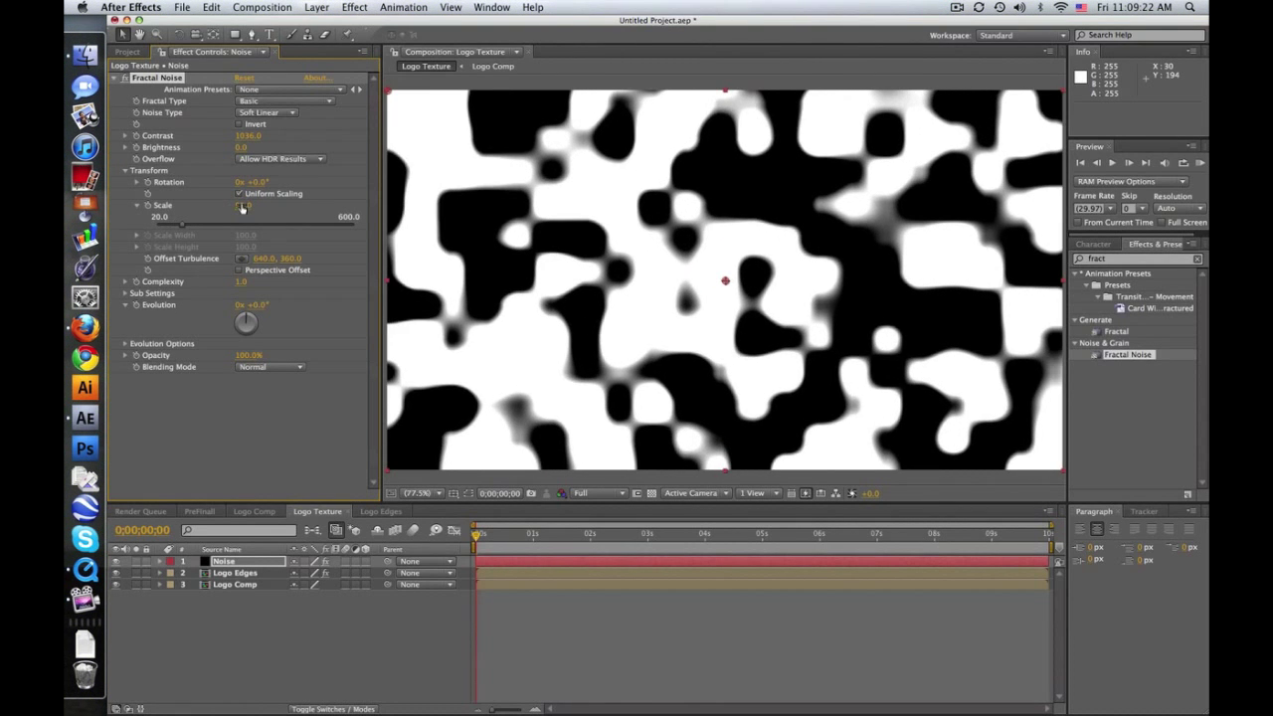
left_click_drag(252, 149, 187, 169)
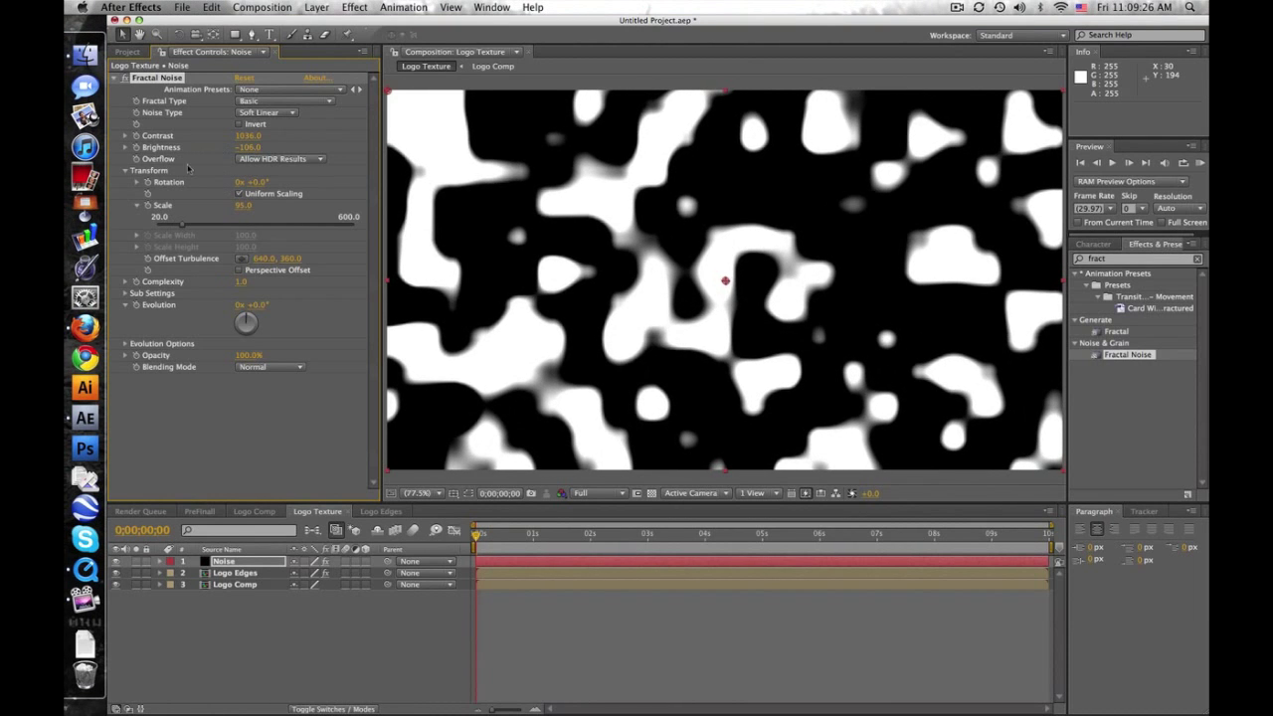
- Set the Logo Edges track matte to Luma Matte "Noise" and scrub the opening seconds to preview the masked edges
left_click(229, 574)
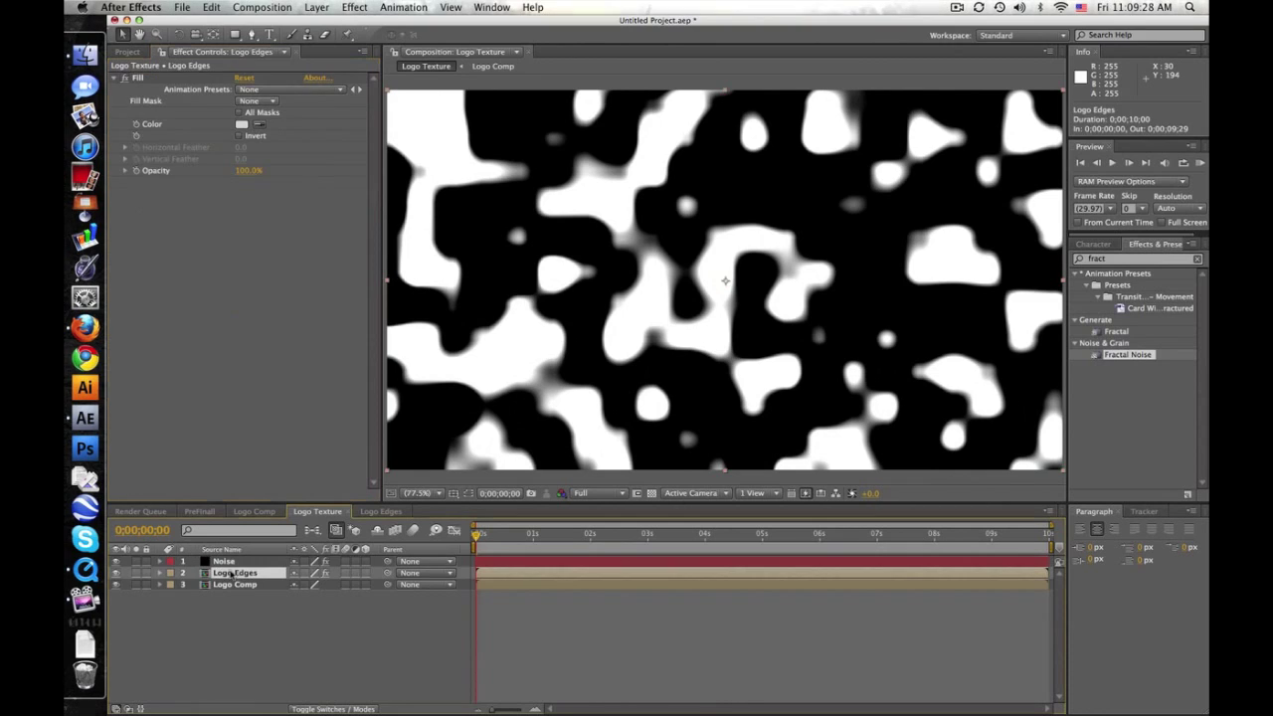
left_click(333, 709)
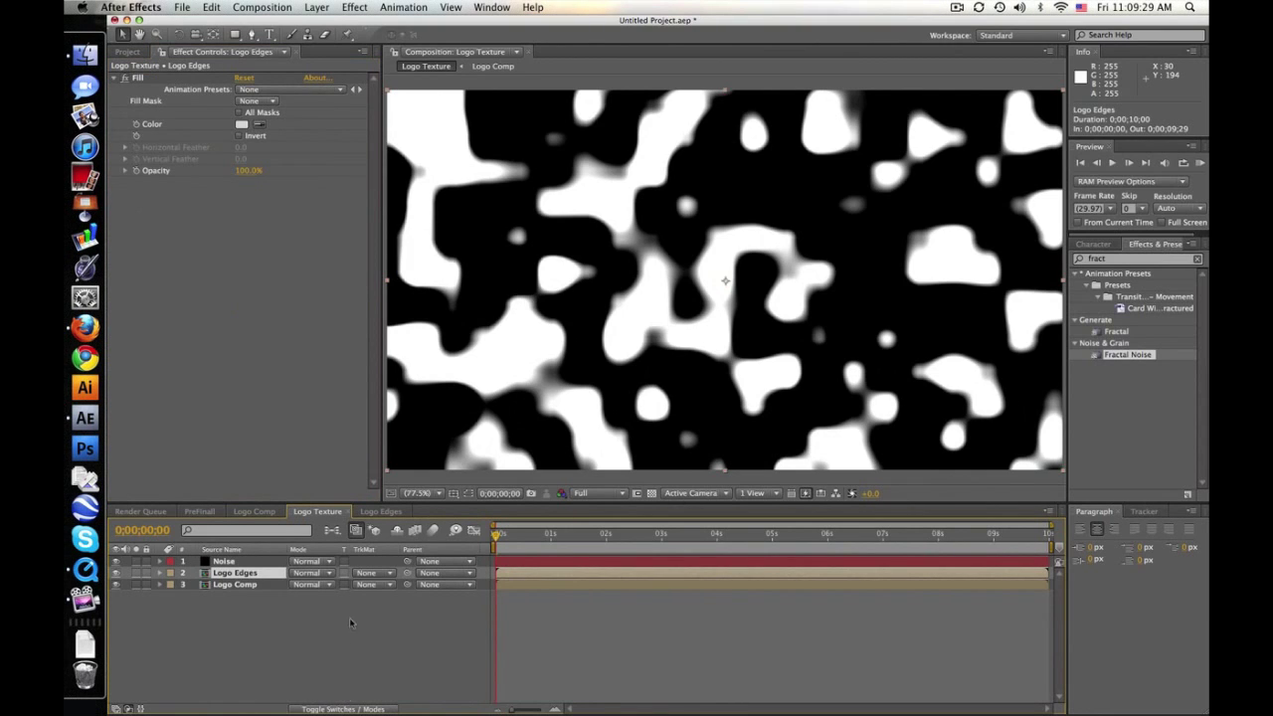
left_click(376, 574)
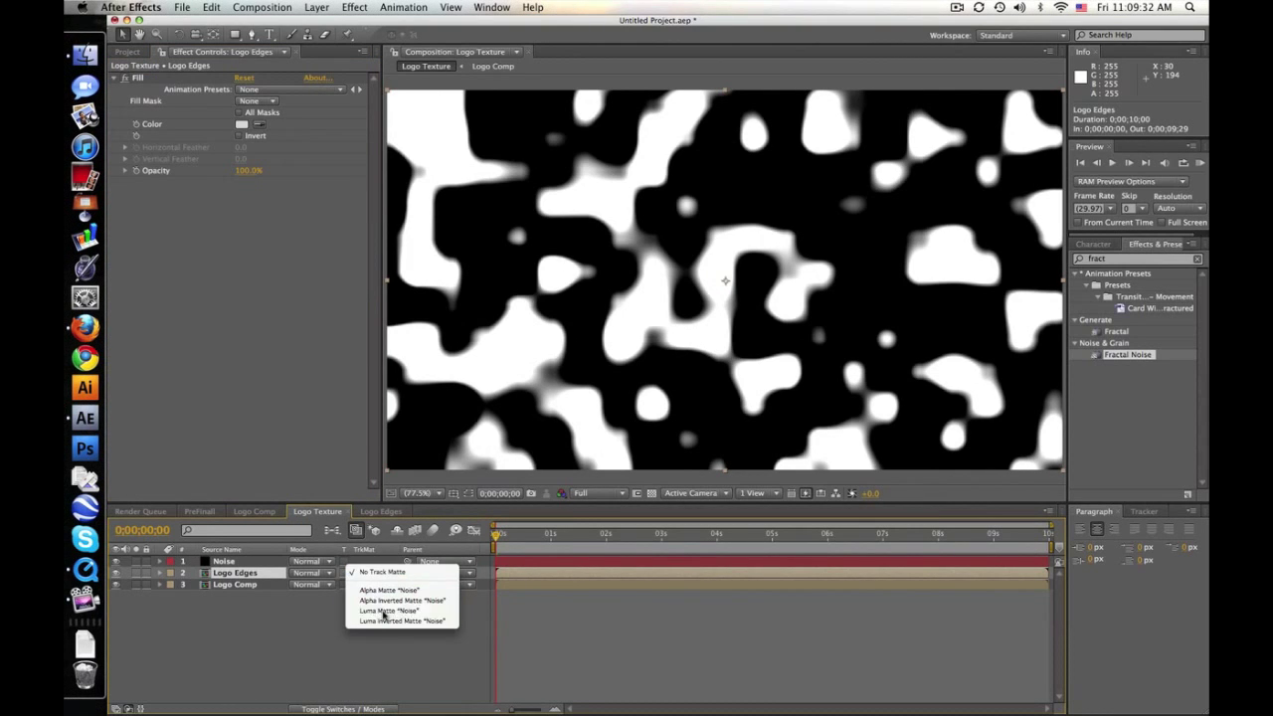
left_click(384, 611)
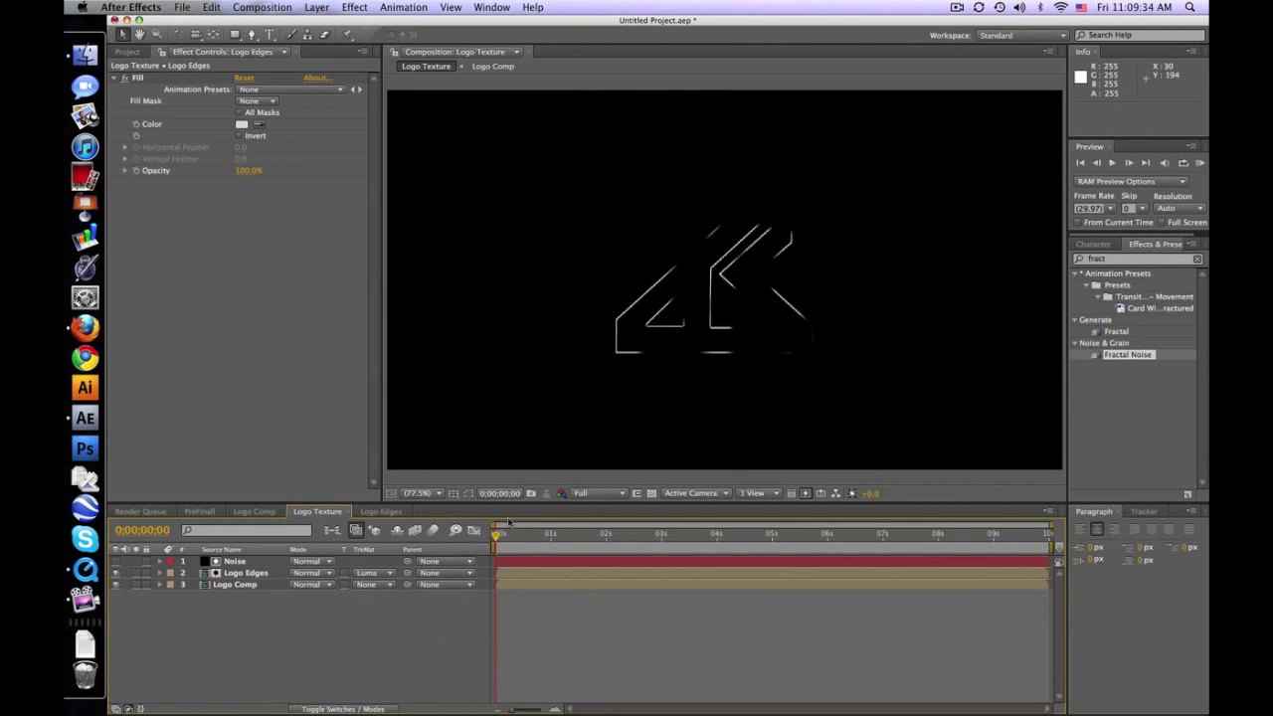
left_click_drag(497, 535, 596, 535)
left_click_drag(497, 537, 494, 536)
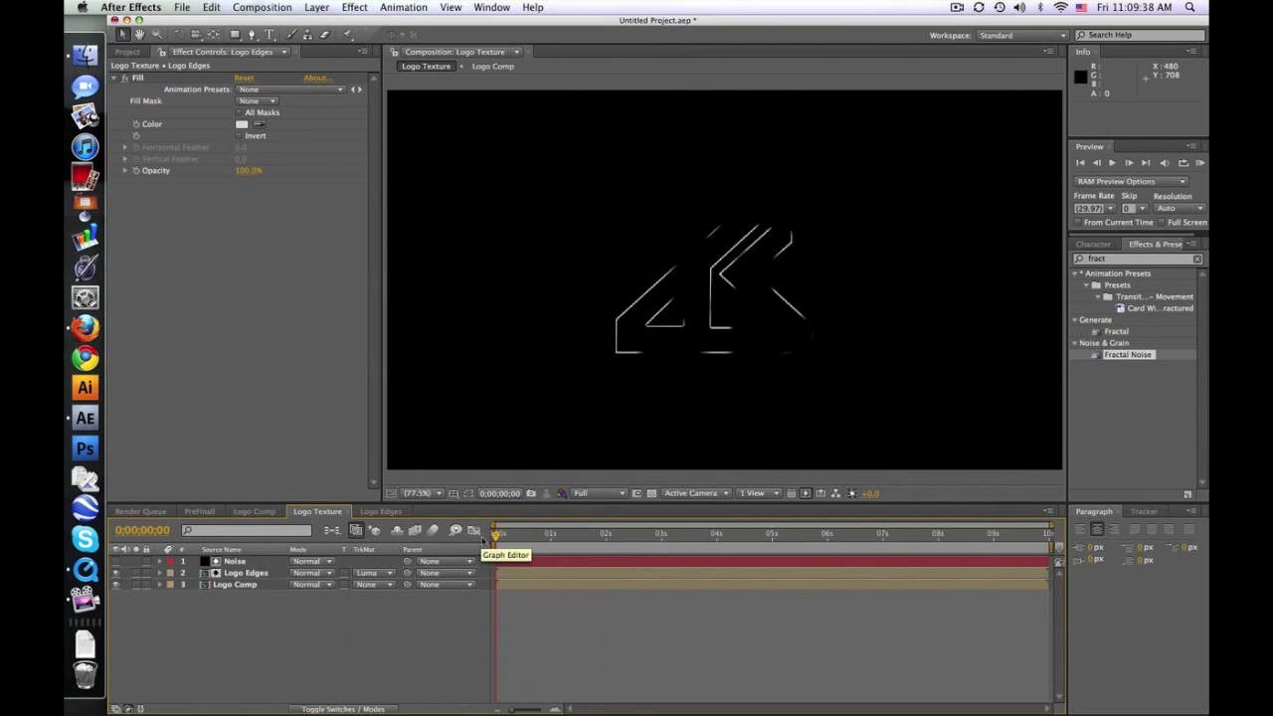
- Keyframe the Noise layer's Fractal Noise Evolution from 0 at the start to 3 revolutions at 4 seconds, and preview the animation
left_click(249, 563)
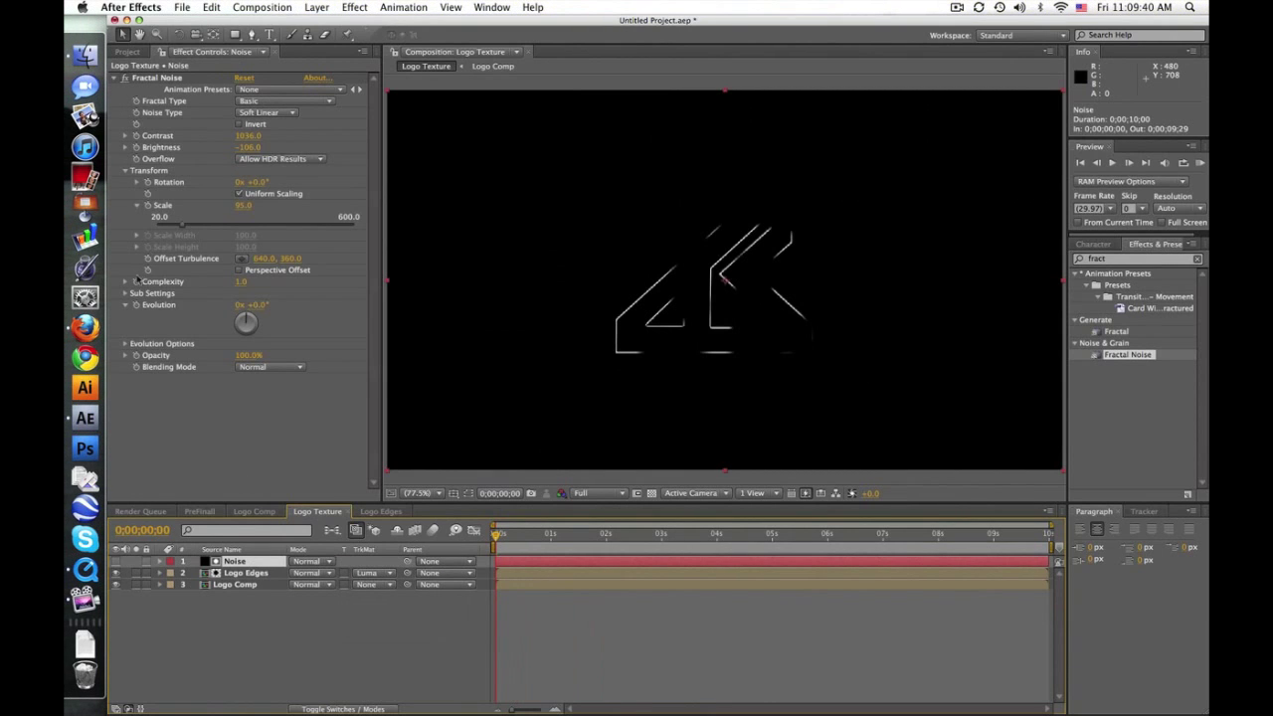
left_click(138, 308)
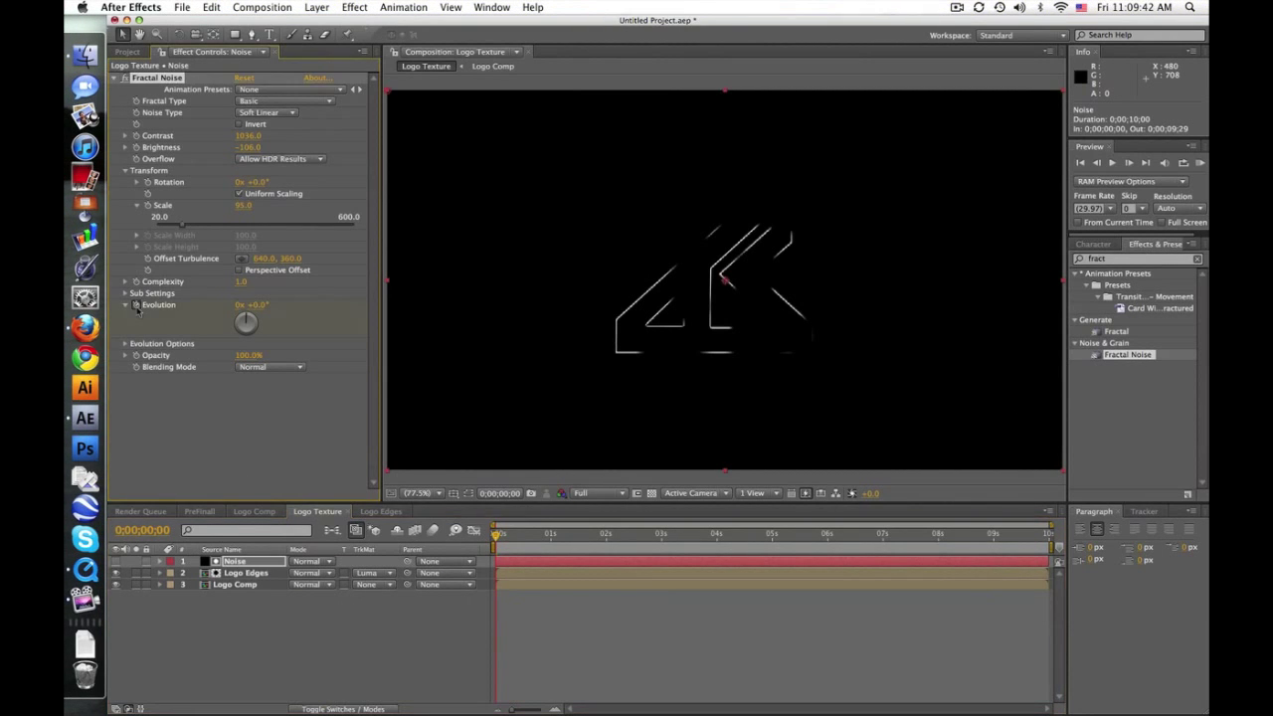
left_click(717, 536)
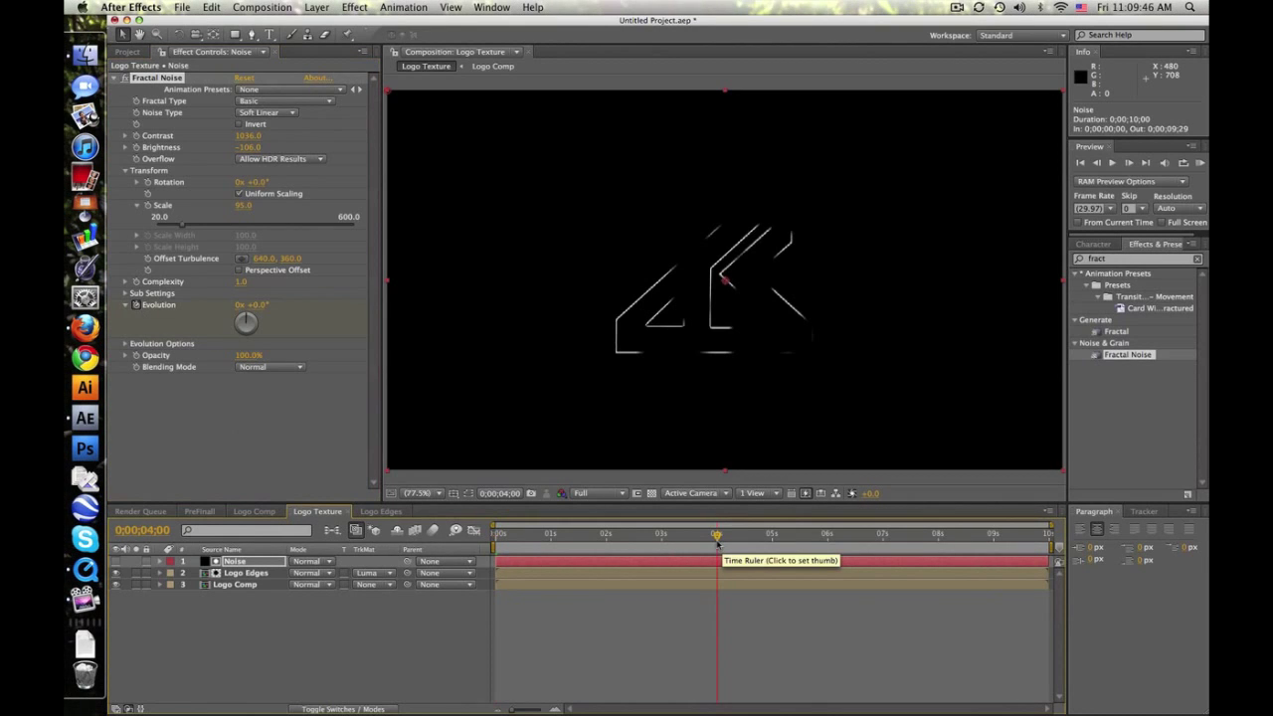
left_click(240, 305)
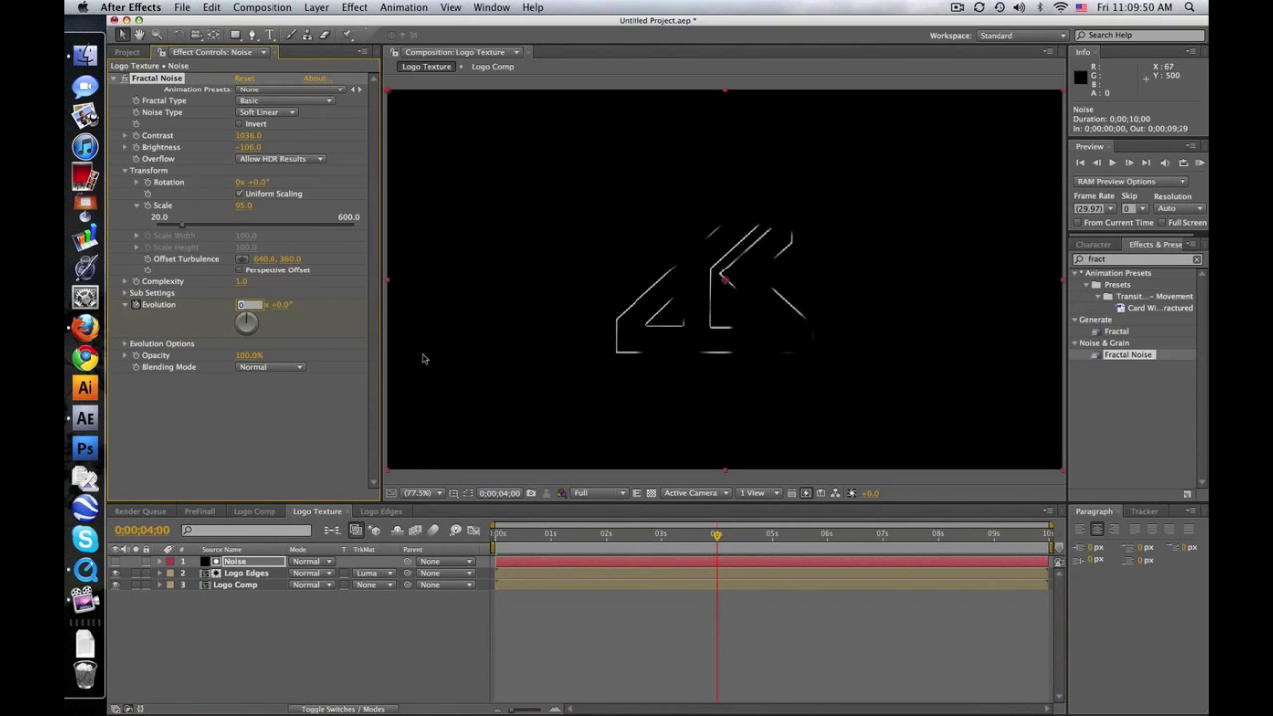
type("3")
key("Return")
left_click_drag(500, 534, 761, 534)
- Reveal the Noise layer's keyframes and apply Easy Ease to the Evolution keyframe at 4 seconds
left_click(255, 563)
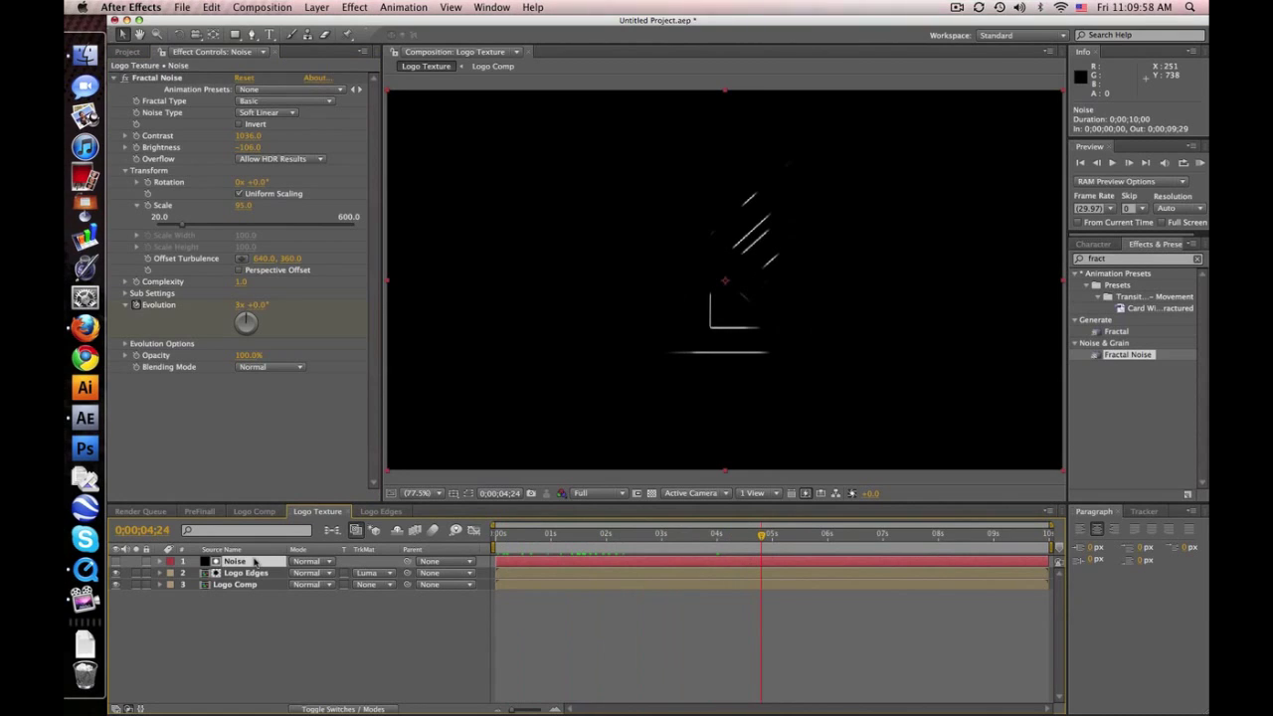
key("u")
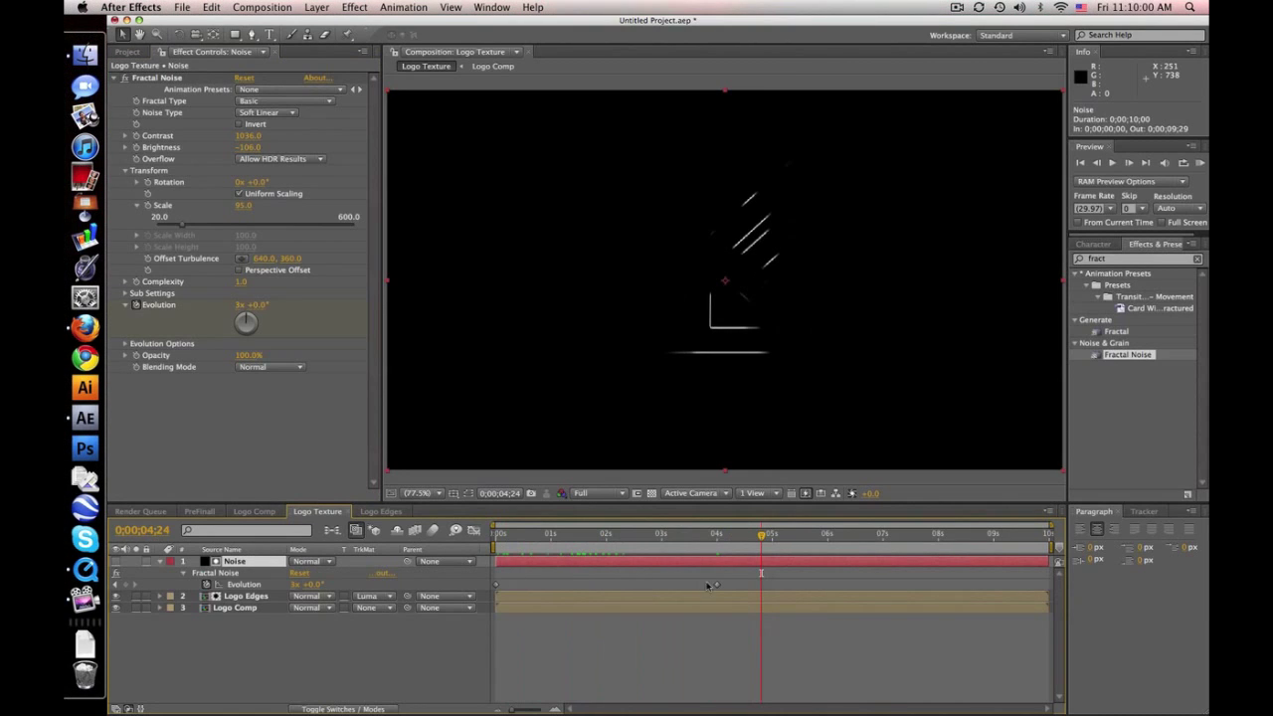
left_click(716, 585)
right_click(717, 584)
mouse_move(756, 702)
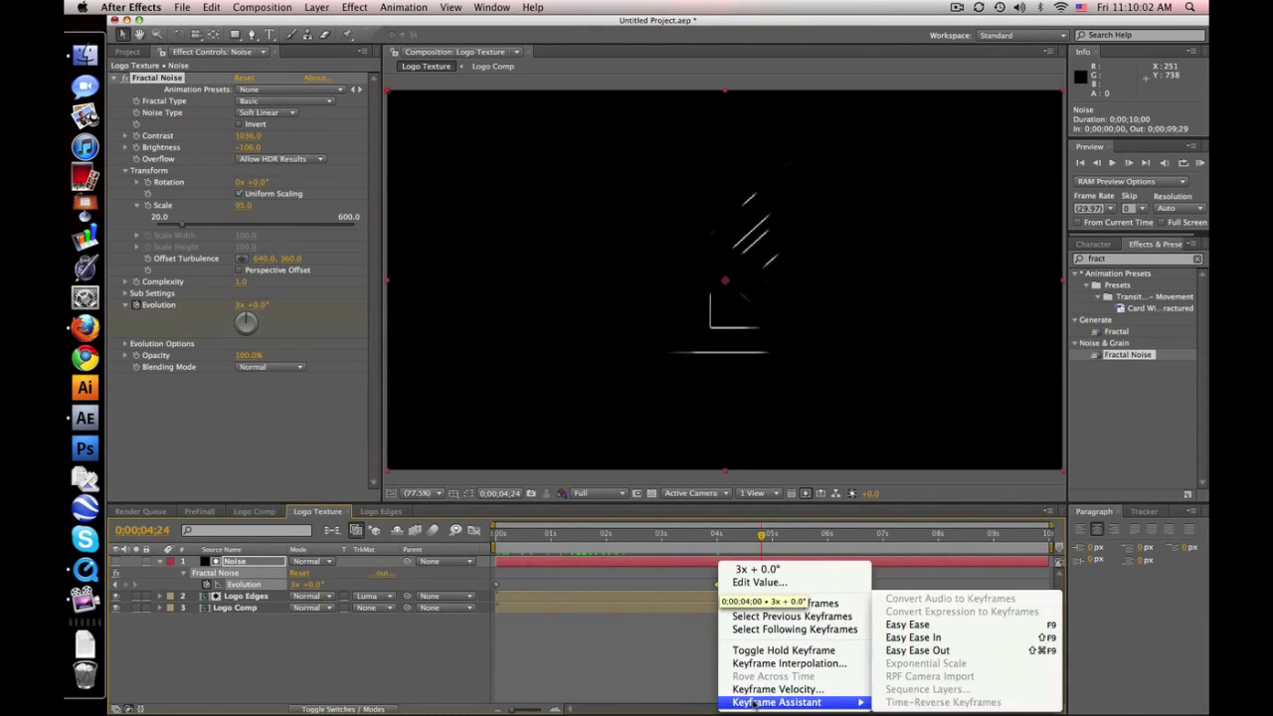
left_click(906, 624)
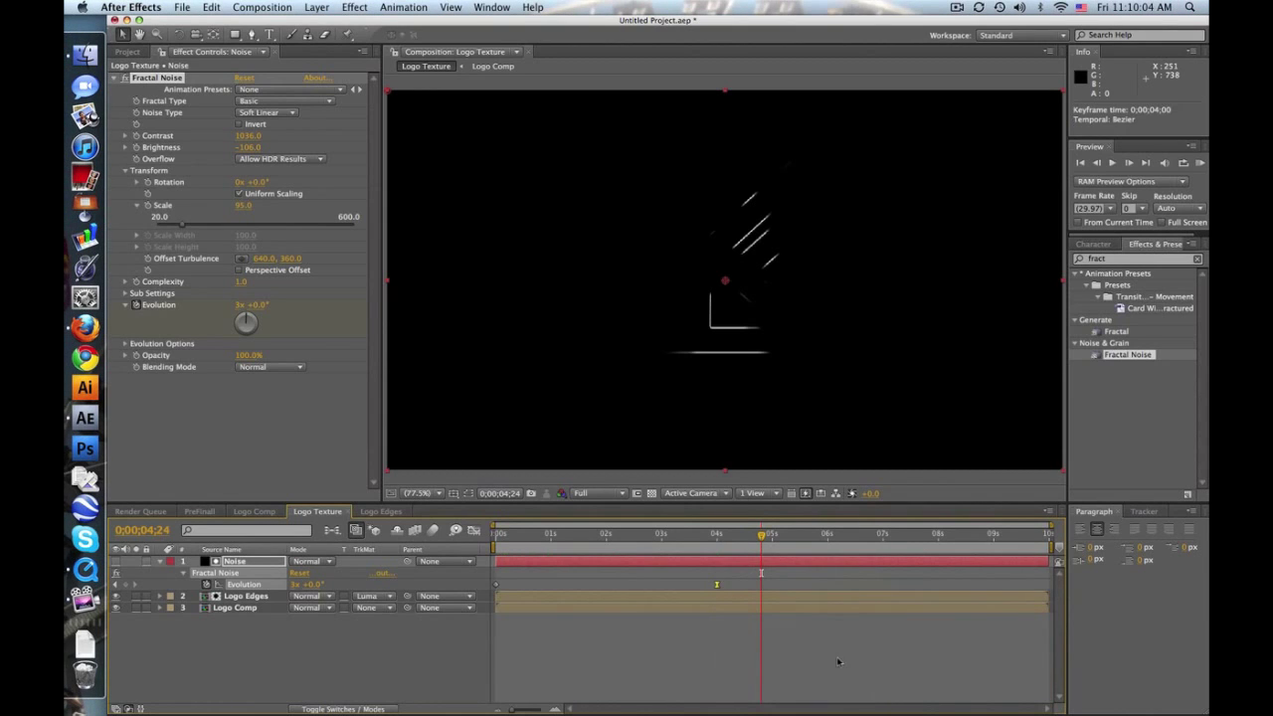
left_click_drag(760, 534, 729, 535)
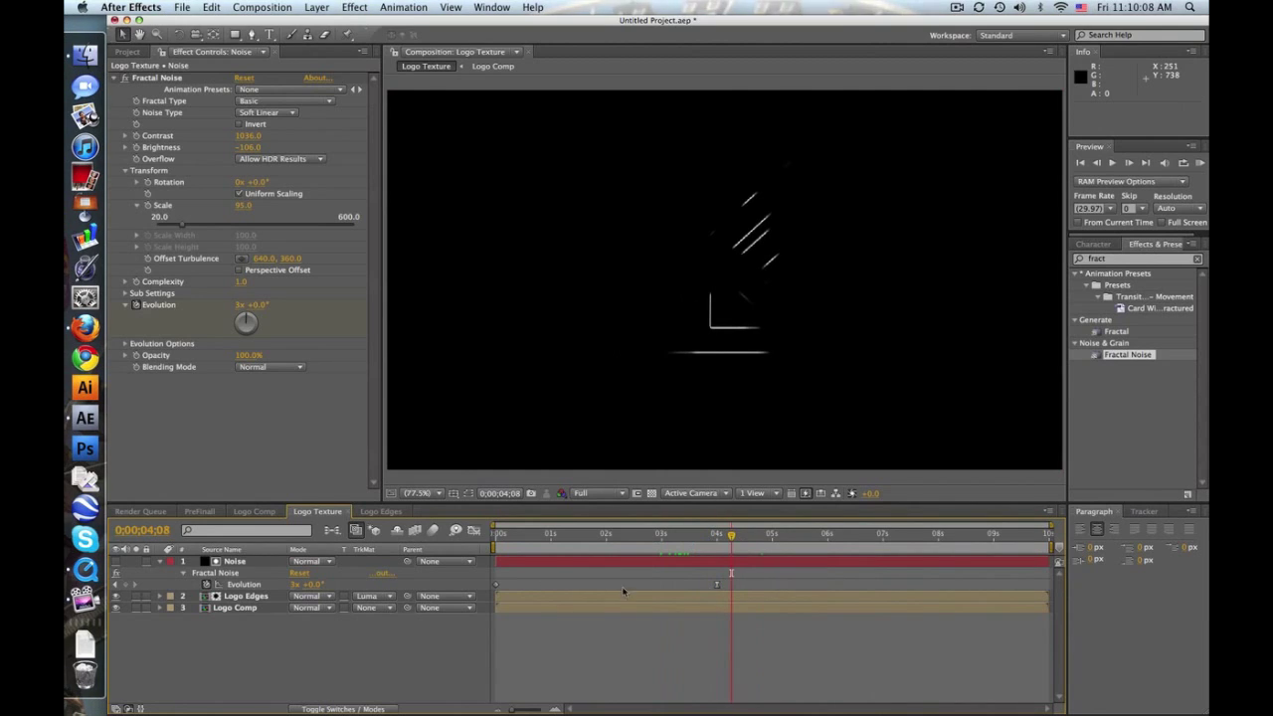
- Create a 1280 x 720, 29.97 fps, 10-second composition named Side Texture
left_click(272, 6)
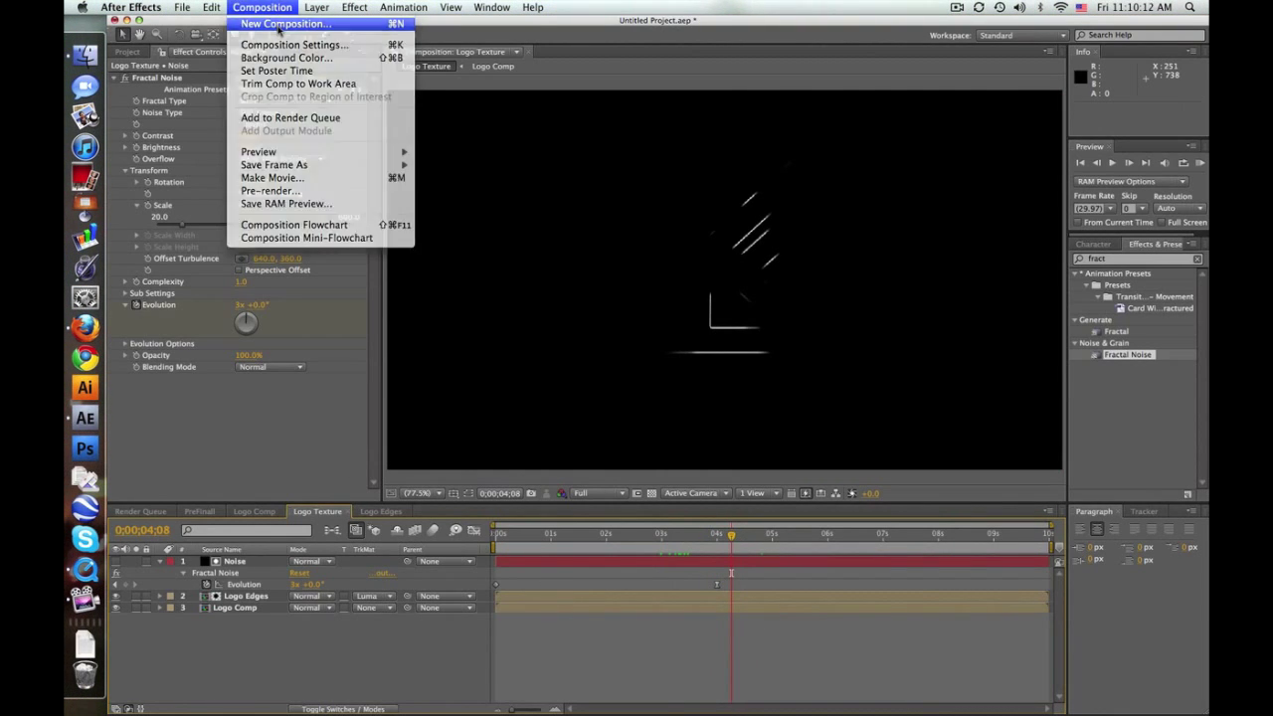
left_click(286, 23)
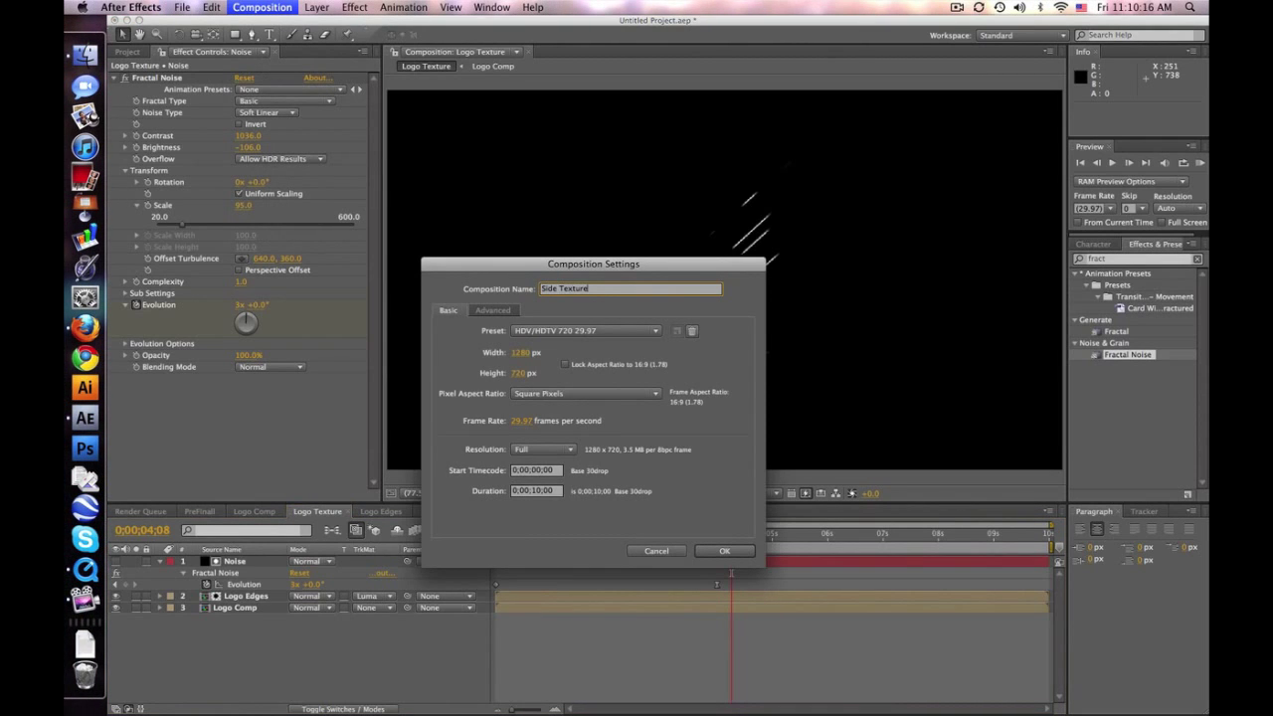
key("Return")
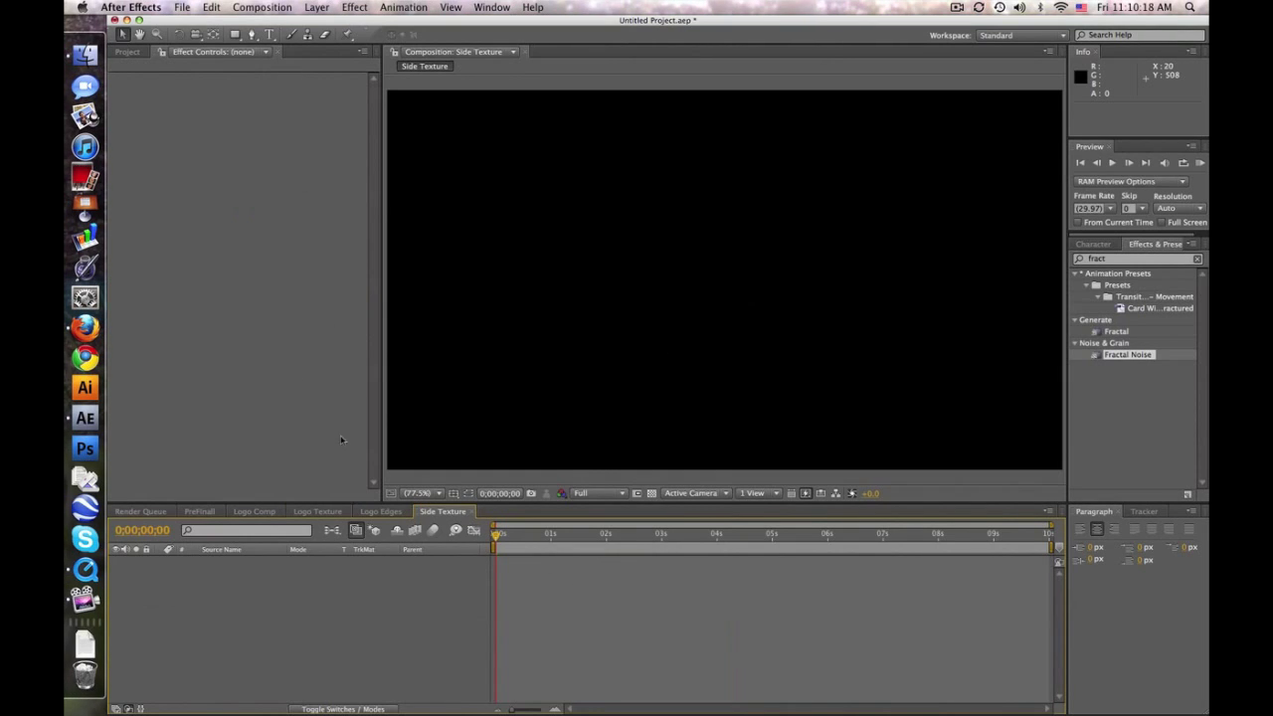
- Copy the Noise layer from Logo Texture into Side Texture, make it visible and scrub through its animation
left_click(317, 511)
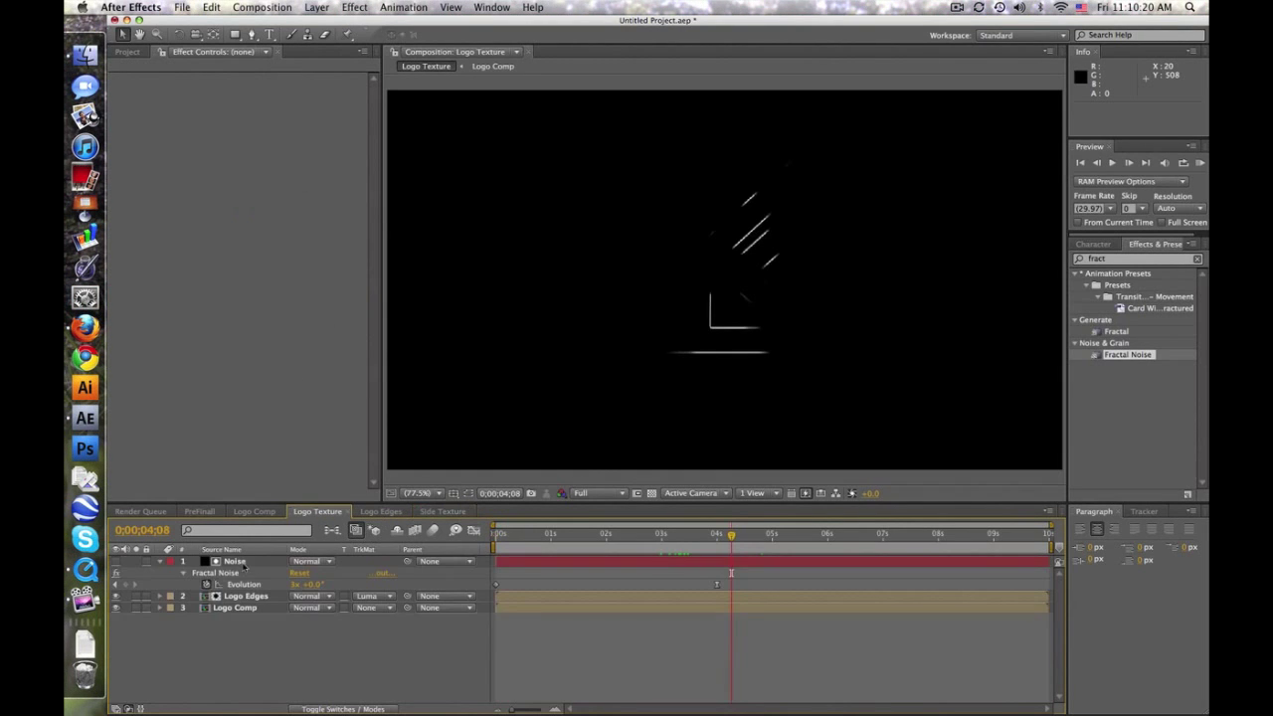
left_click(235, 562)
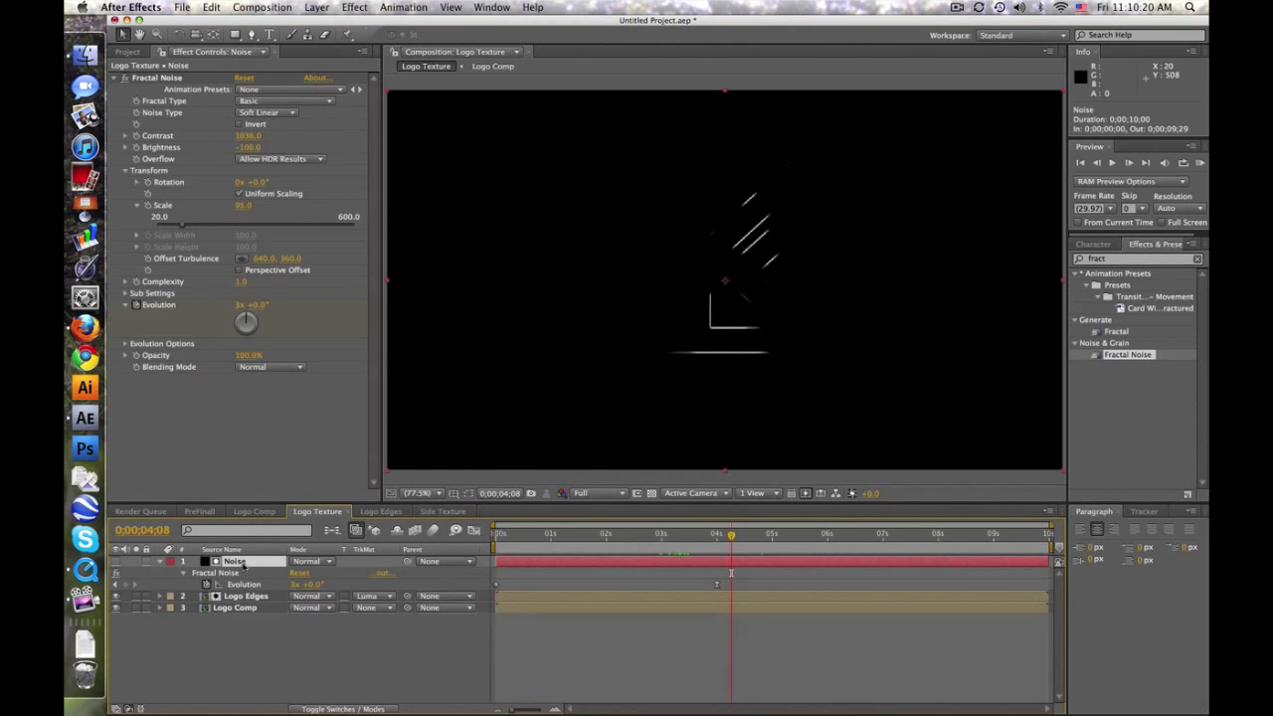
left_click(443, 512)
key("super+v")
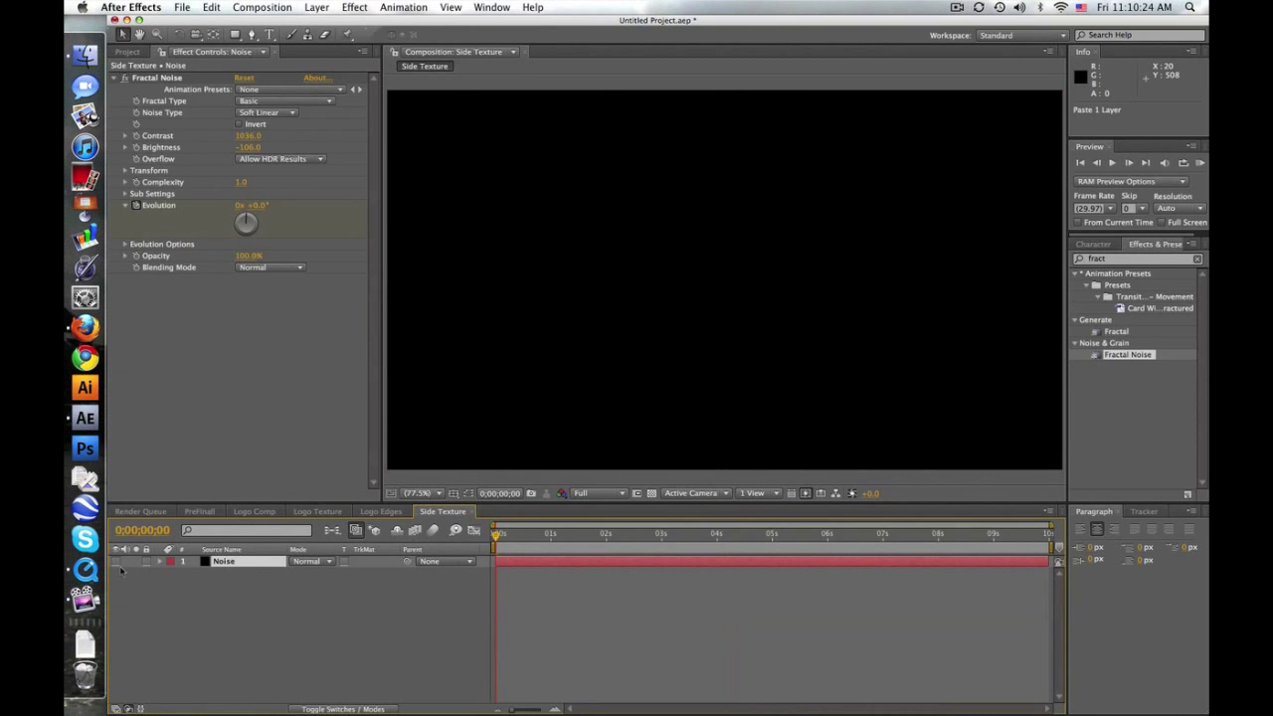
left_click(115, 562)
left_click_drag(497, 535, 756, 535)
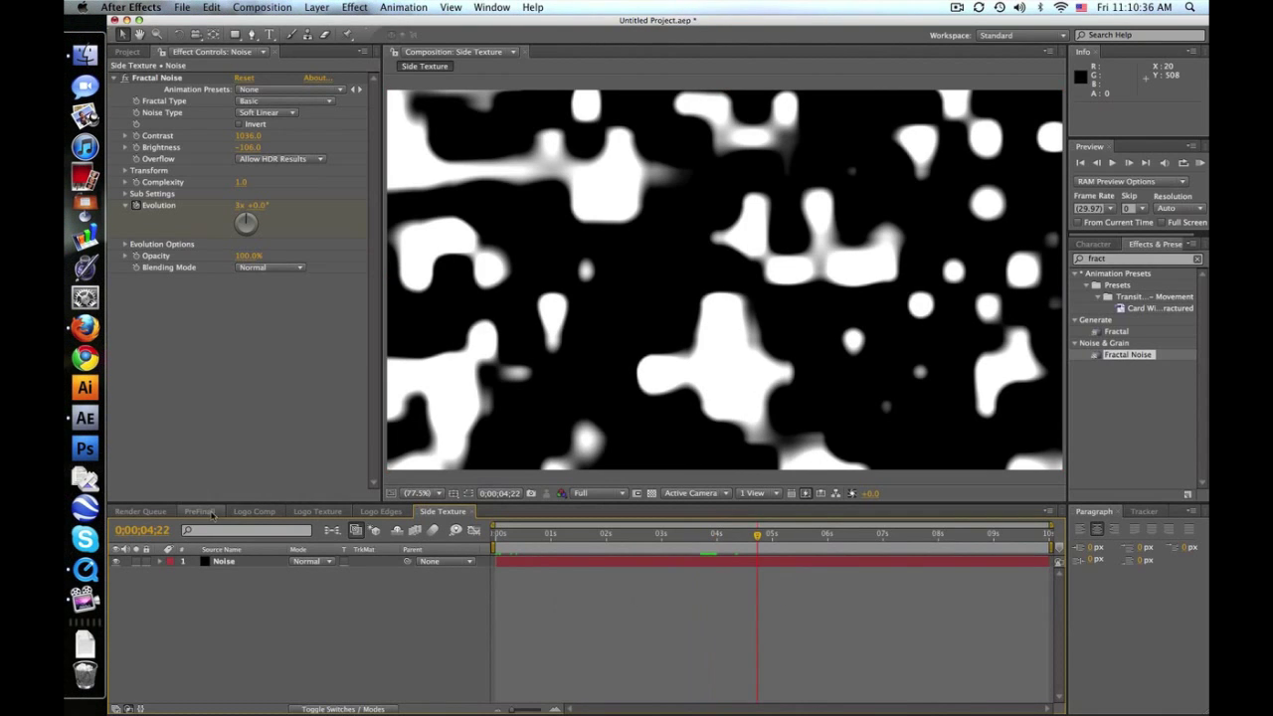
- Collapse the layer properties in PreFinall and create a 1280 x 720 black solid named 3d Logo
left_click(199, 511)
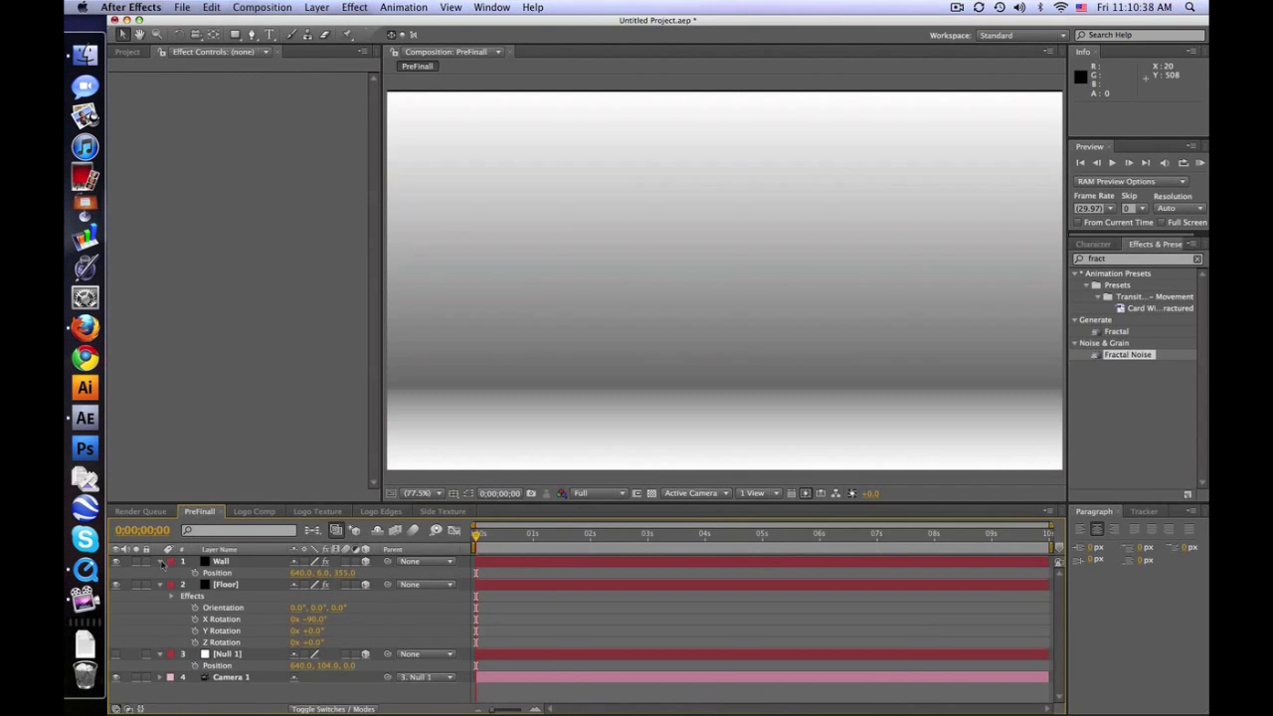
left_click(161, 574)
left_click(162, 585)
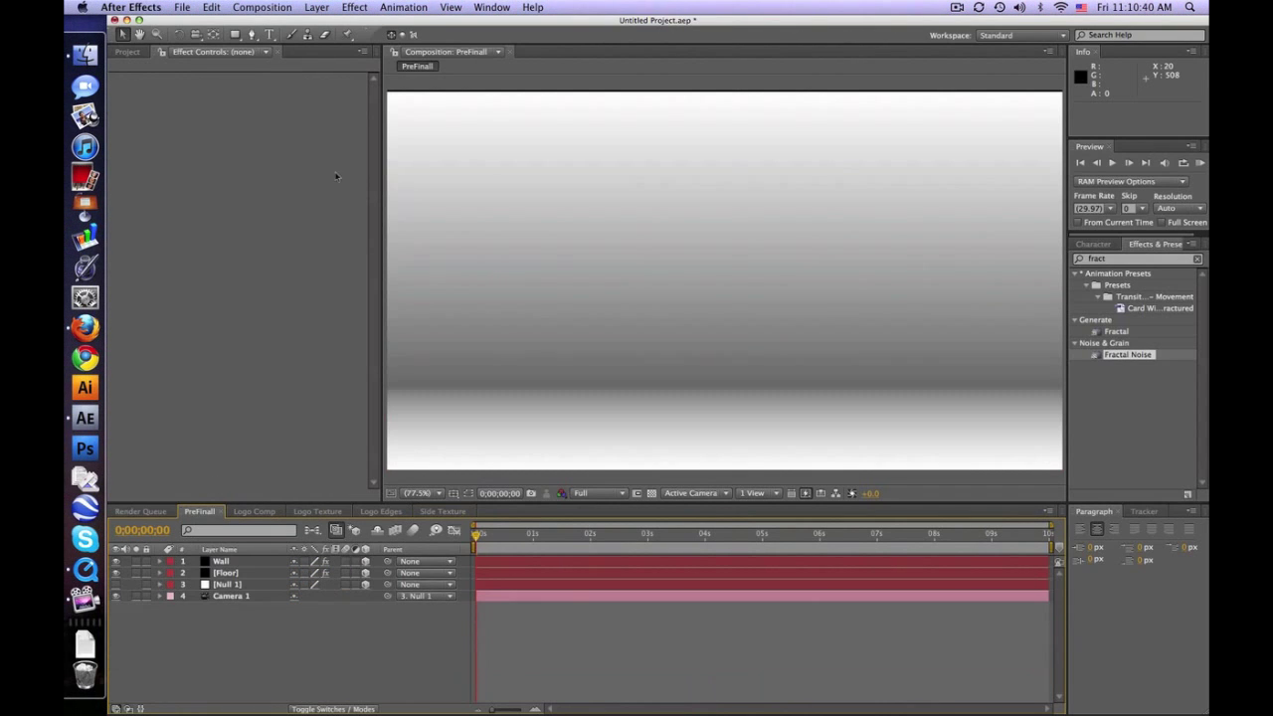
left_click(316, 7)
mouse_move(338, 23)
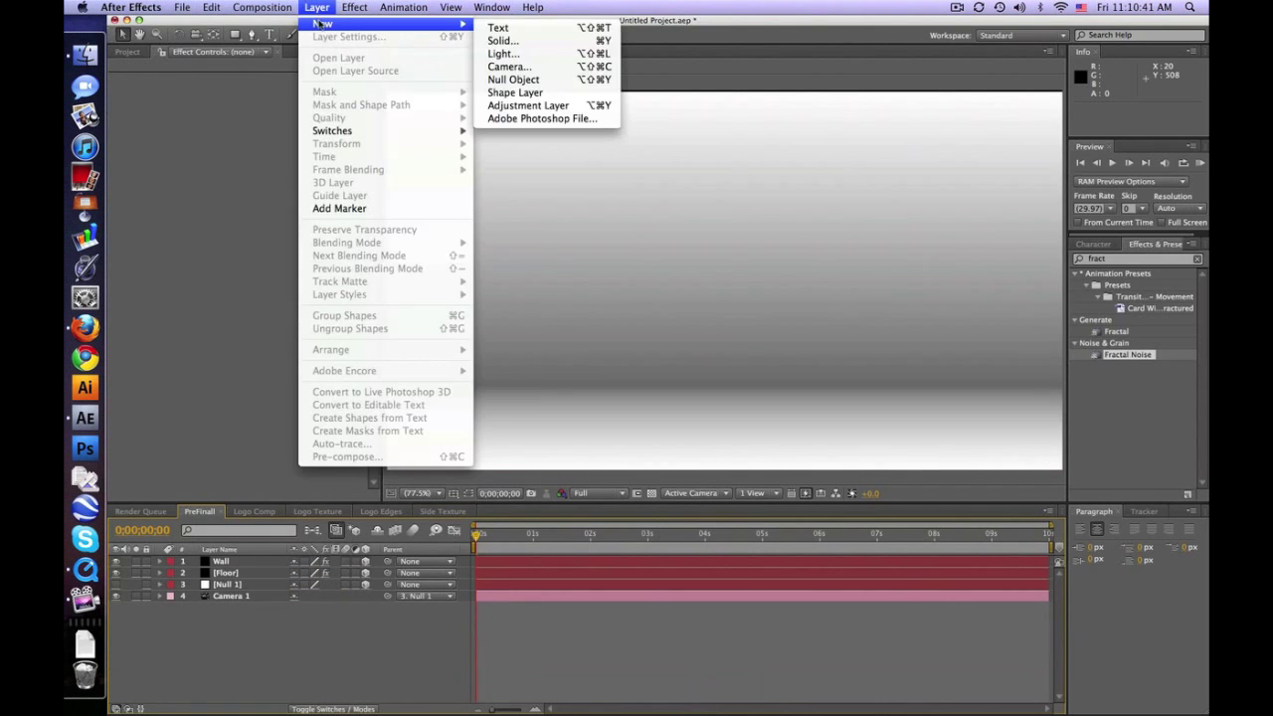
left_click(502, 40)
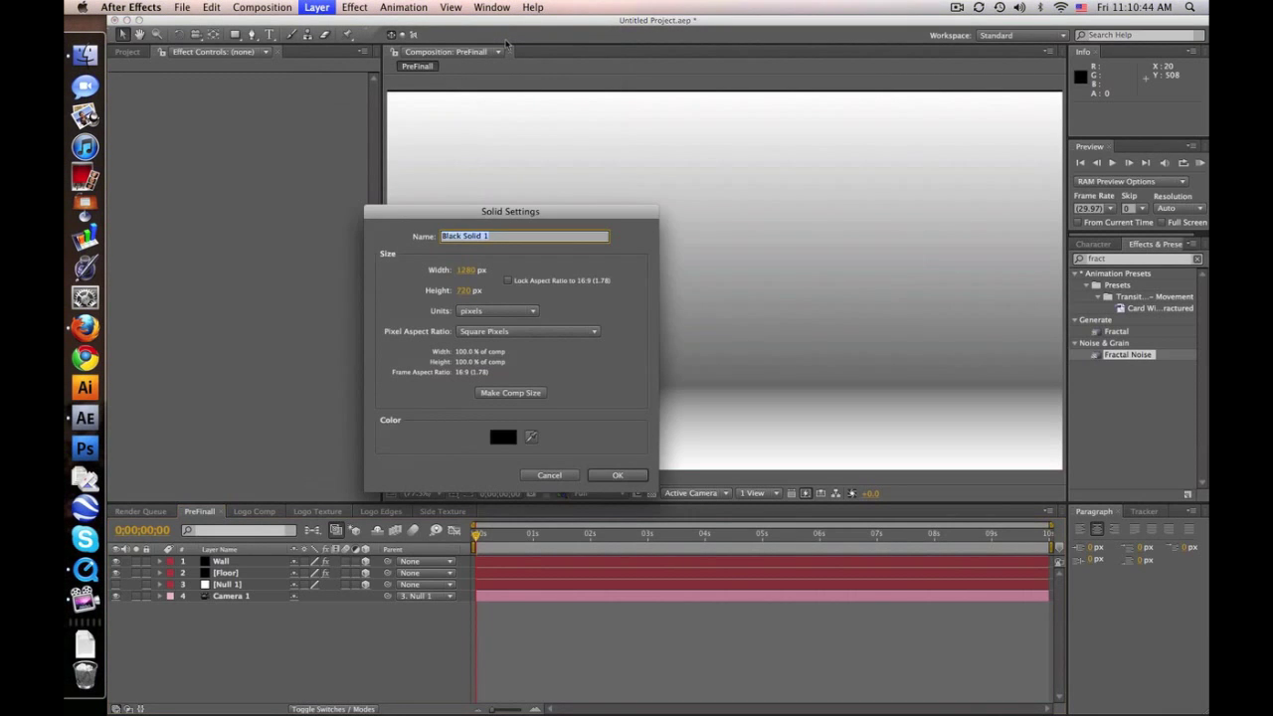
type("3d Logo")
key("Return")
- Apply the Shatter effect to the 3d Logo layer and set its View to Rendered
left_click(1134, 259)
type("shat")
left_click_drag(1109, 288, 781, 370)
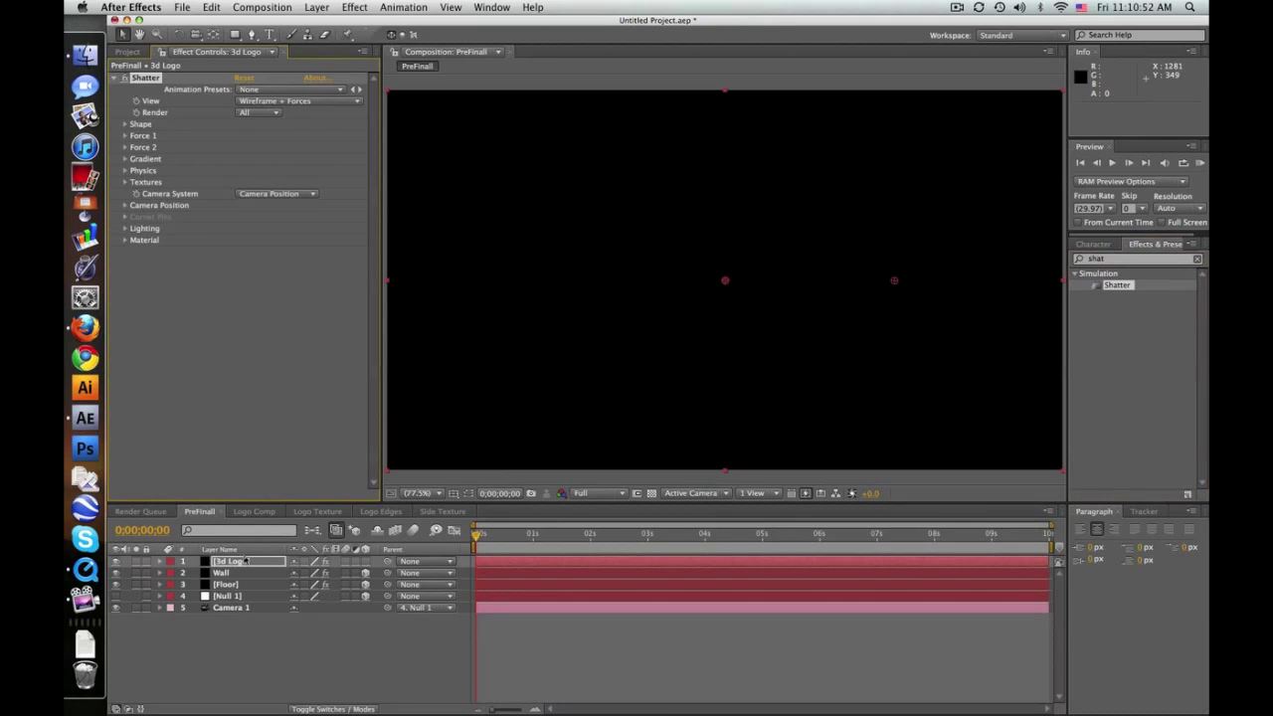
left_click(287, 104)
left_click(290, 57)
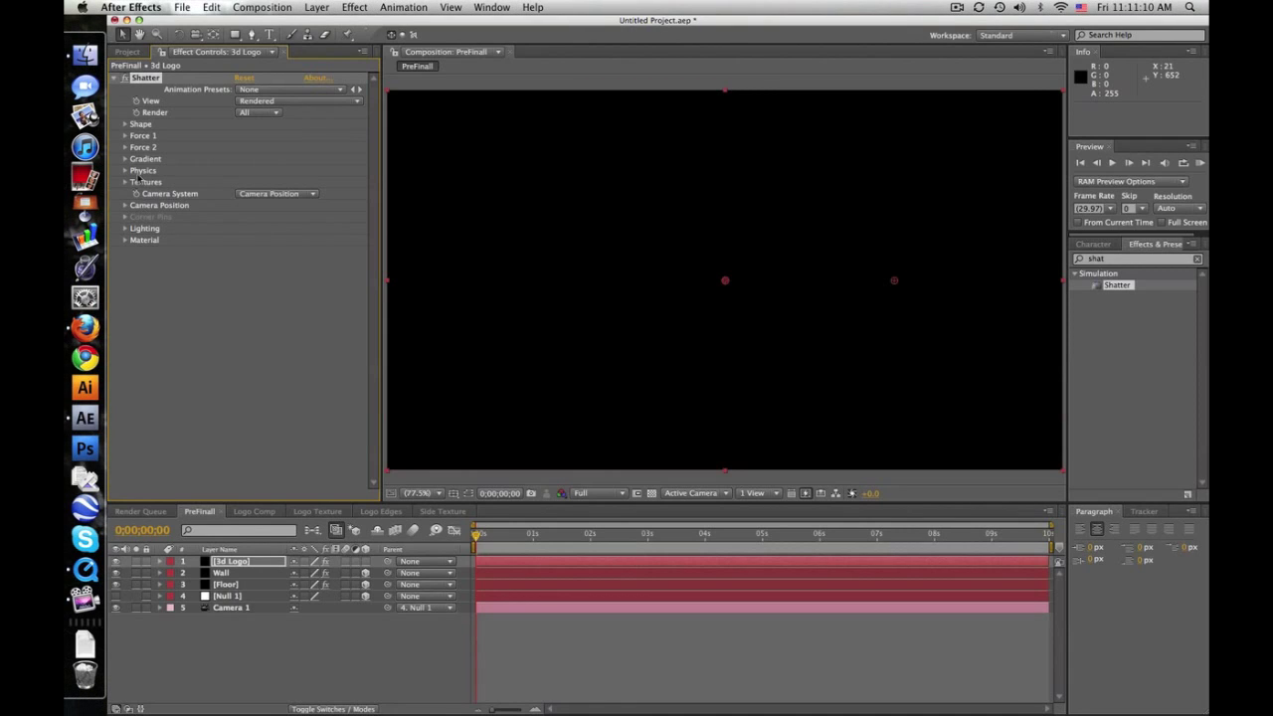
- Add Logo Comp, Logo Edges, Logo Texture and Side Texture below Camera 1 in PreFinall and hide all four layers
left_click(132, 52)
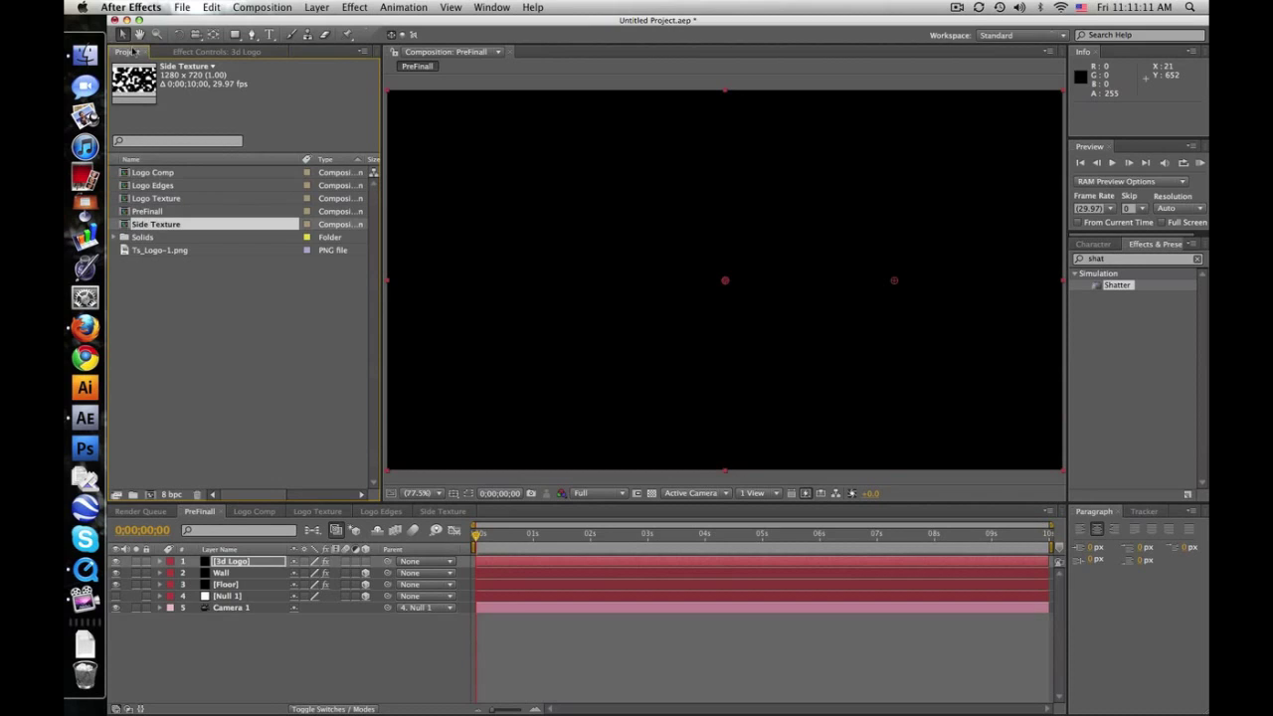
left_click(187, 174)
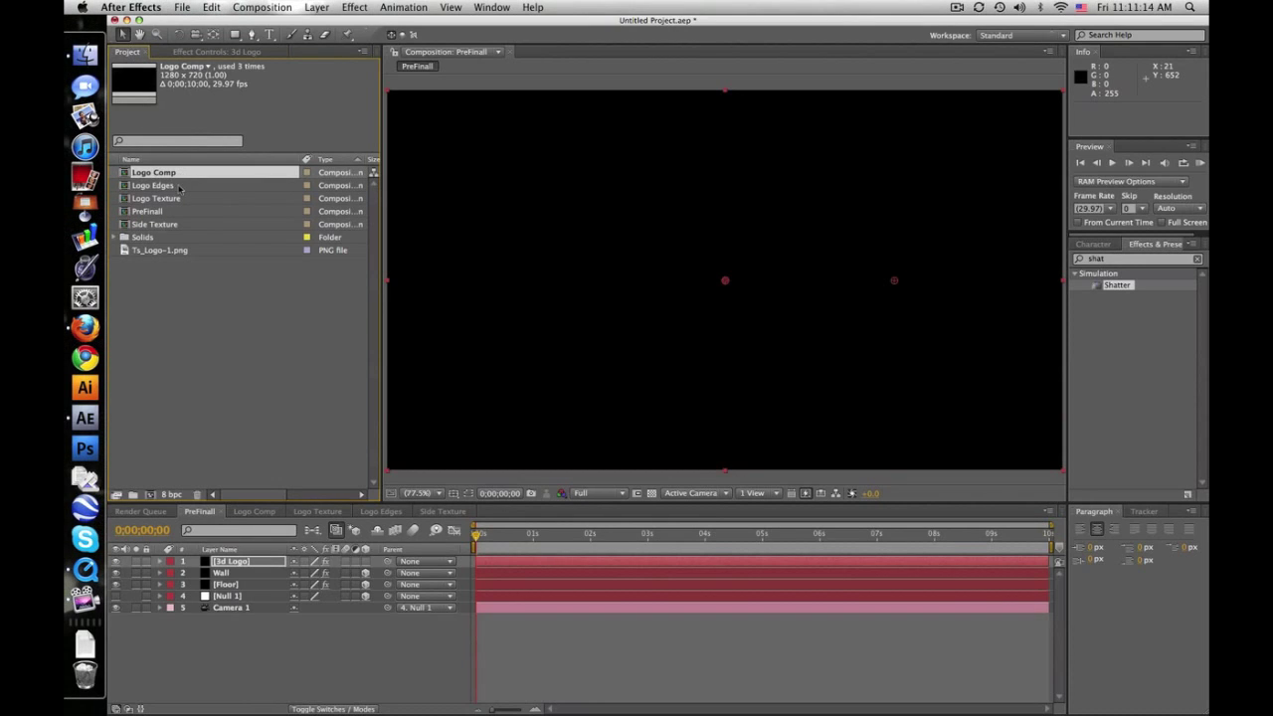
left_click(179, 198, "shift")
left_click_drag(180, 198, 239, 628)
left_click_drag(169, 227, 212, 672)
left_click_drag(117, 621, 117, 652)
left_click(223, 668)
- Set the 3d Logo layer's Shatter Pattern to Custom and its Custom Shatter Map to Logo Comp
left_click(245, 562)
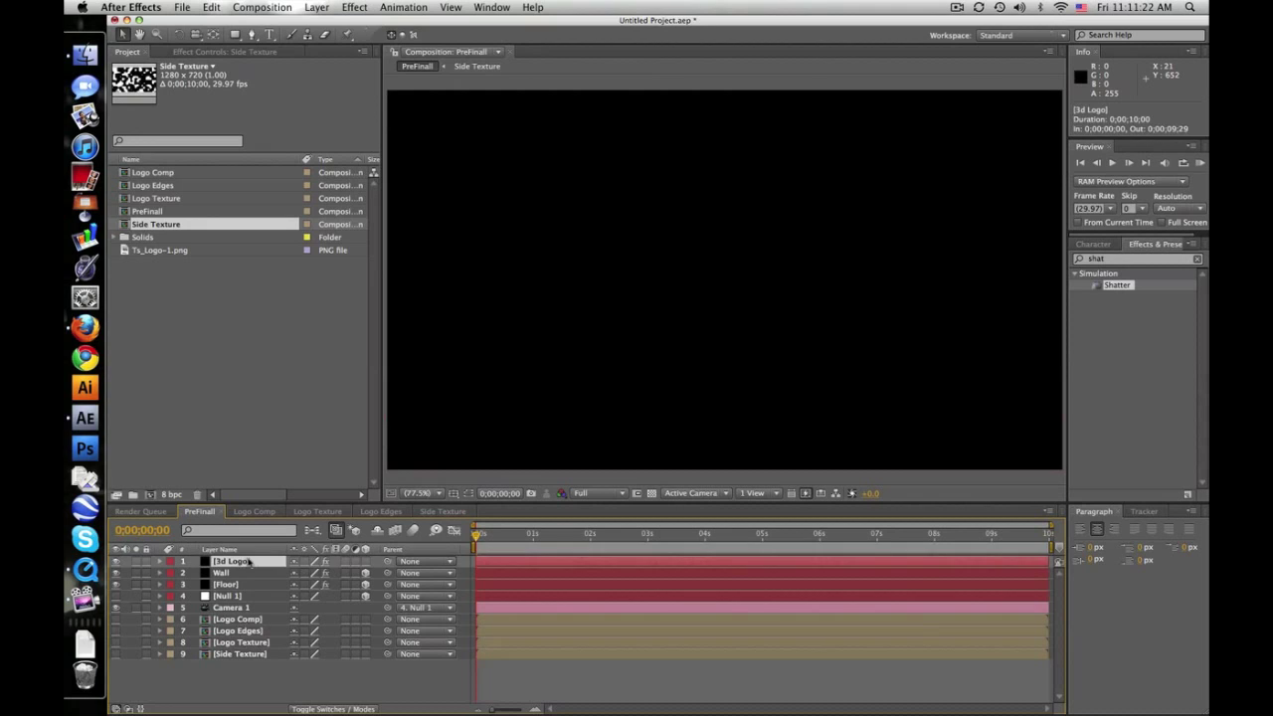
left_click(215, 52)
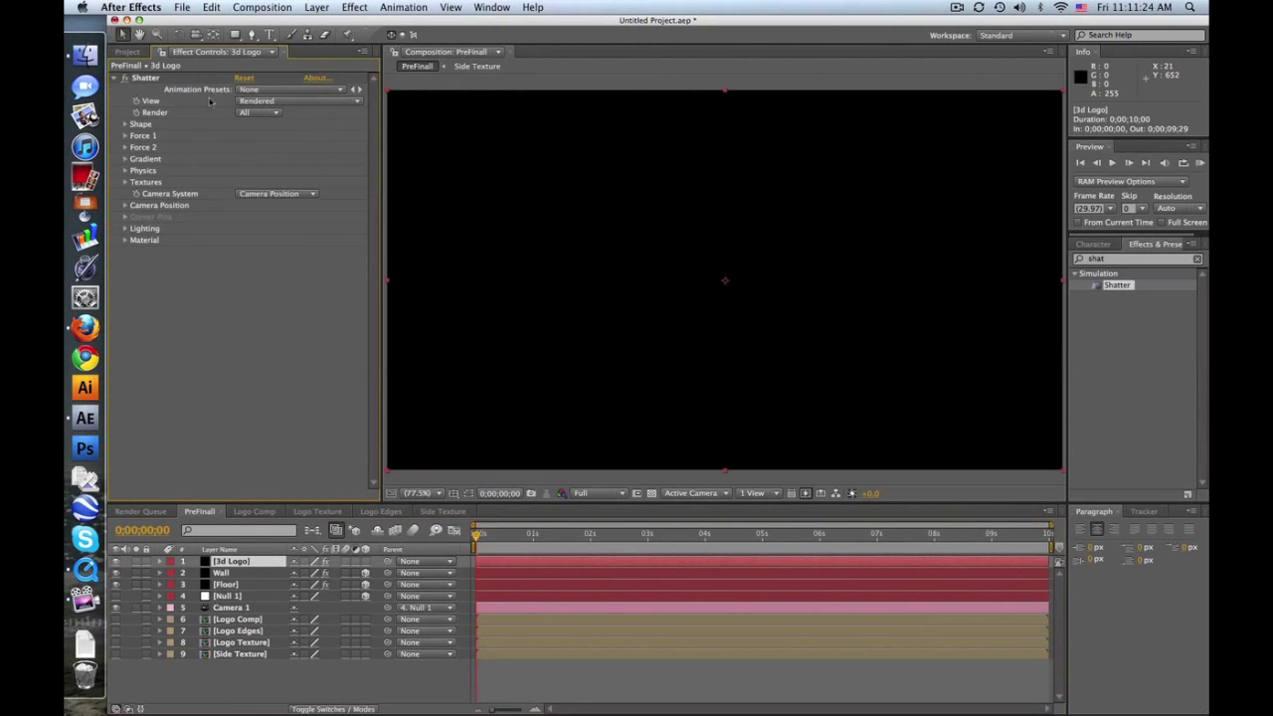
left_click(126, 123)
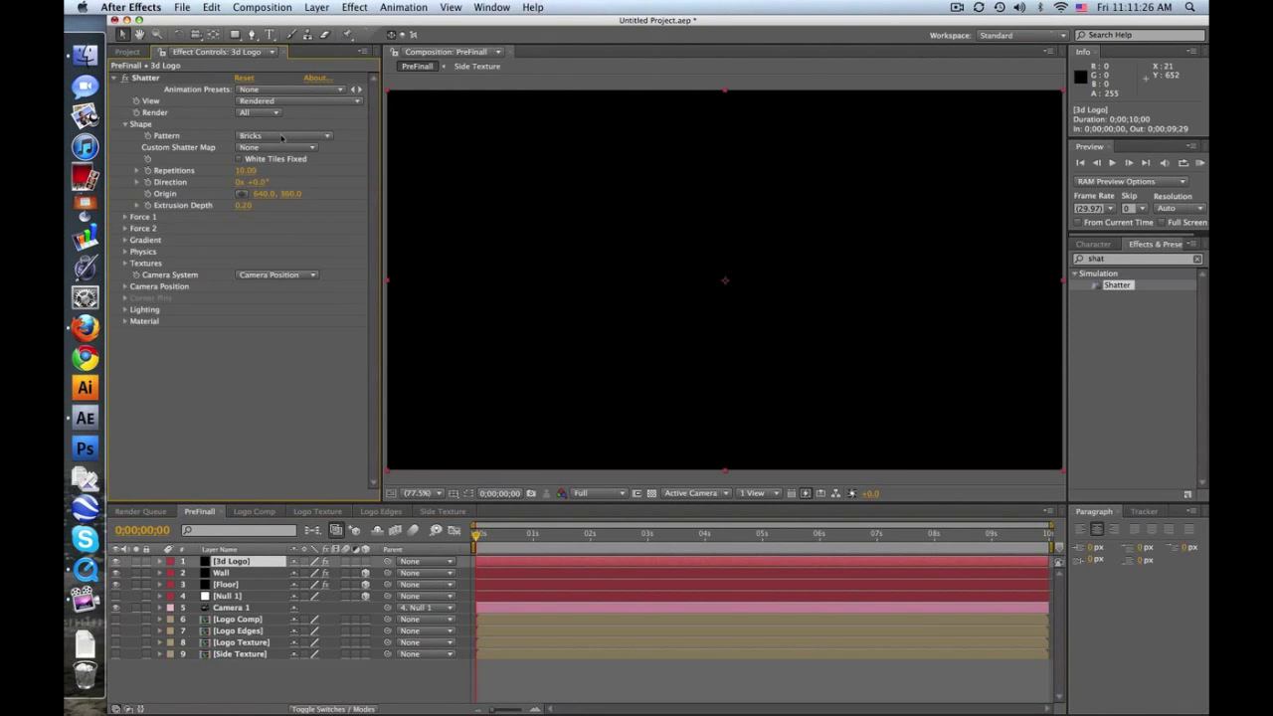
left_click(281, 136)
left_click(281, 117)
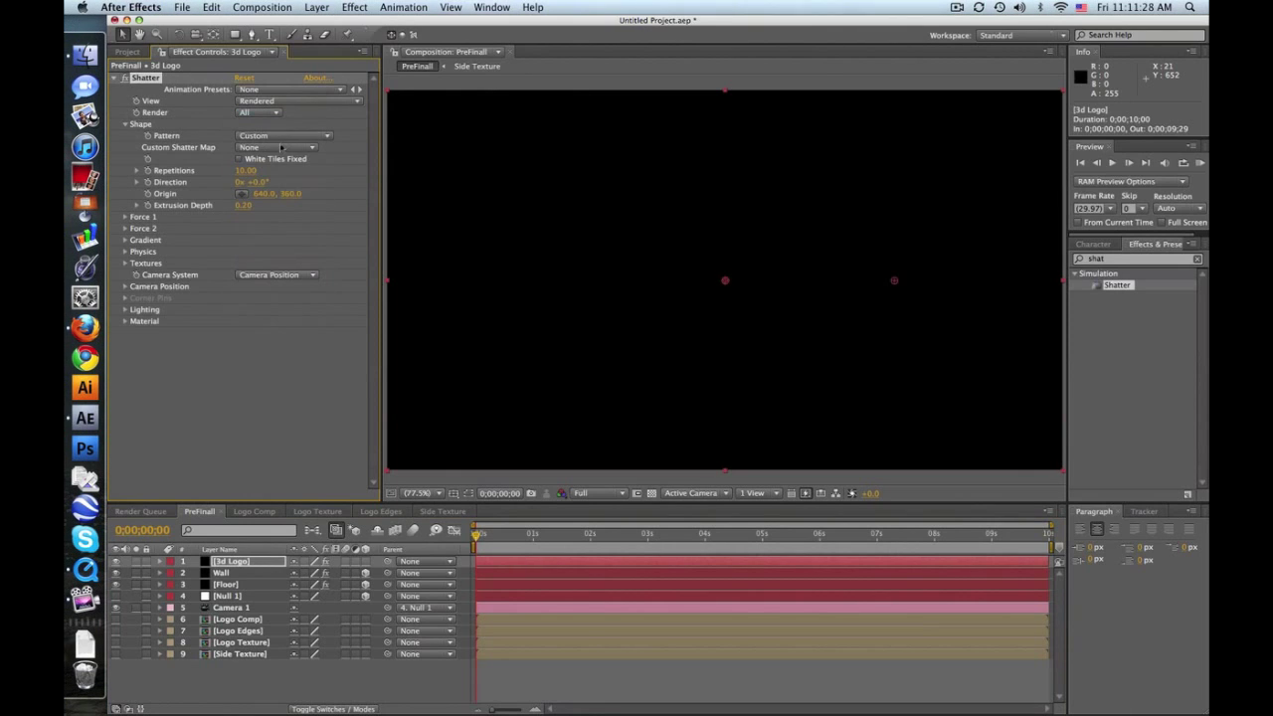
left_click(281, 148)
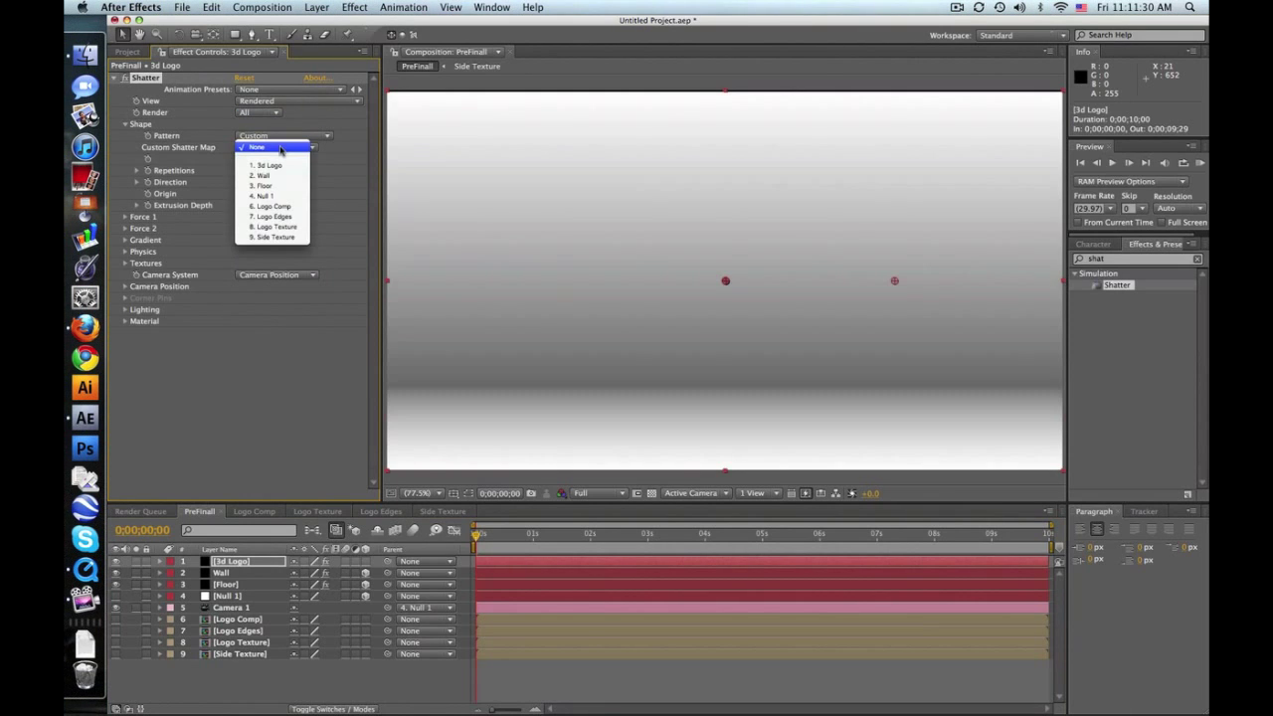
left_click(294, 207)
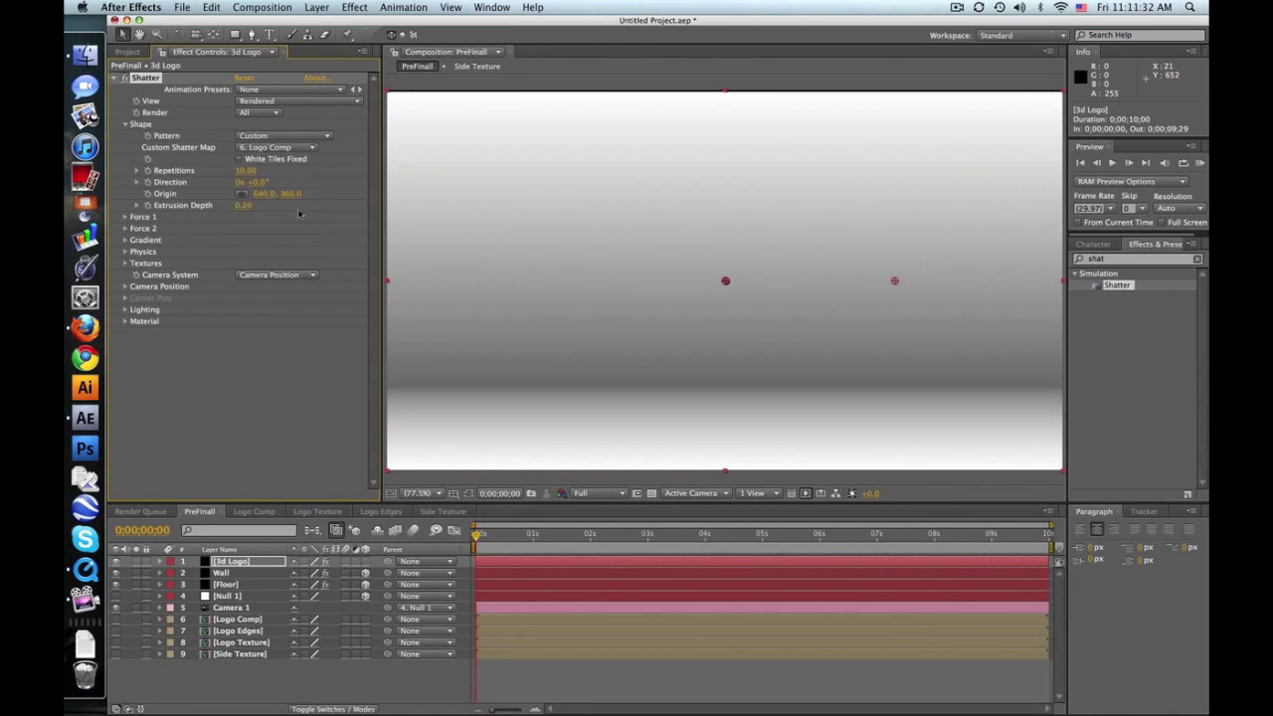
- Scrub through the first second of the Shatter animation at Quarter preview resolution and return to the start
left_click_drag(477, 538, 485, 540)
left_click(504, 538)
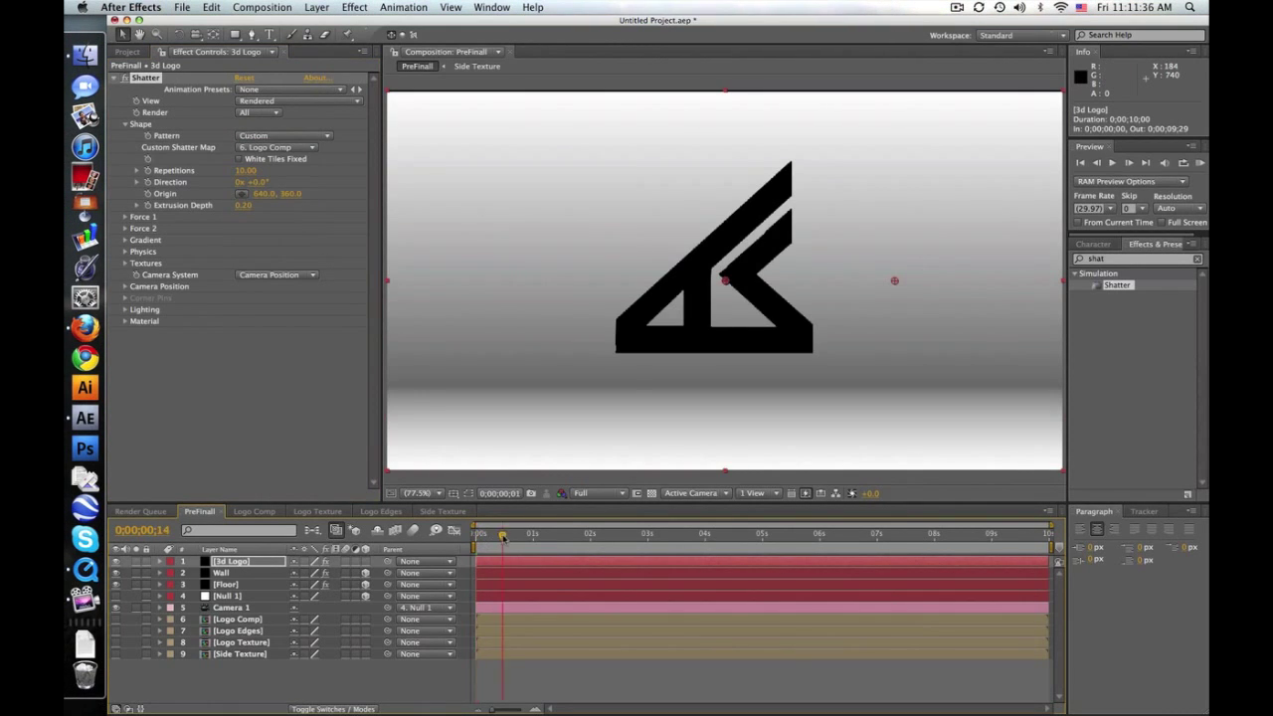
left_click_drag(498, 537, 518, 538)
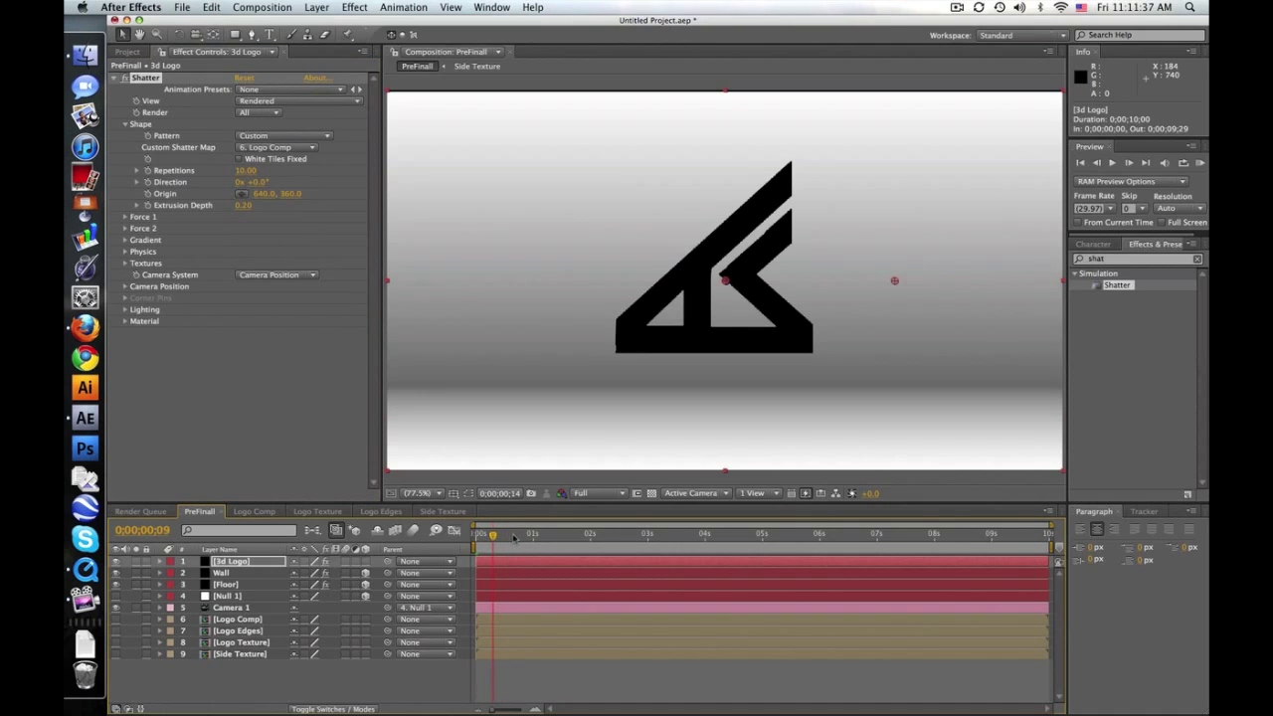
left_click(598, 495)
left_click(600, 566)
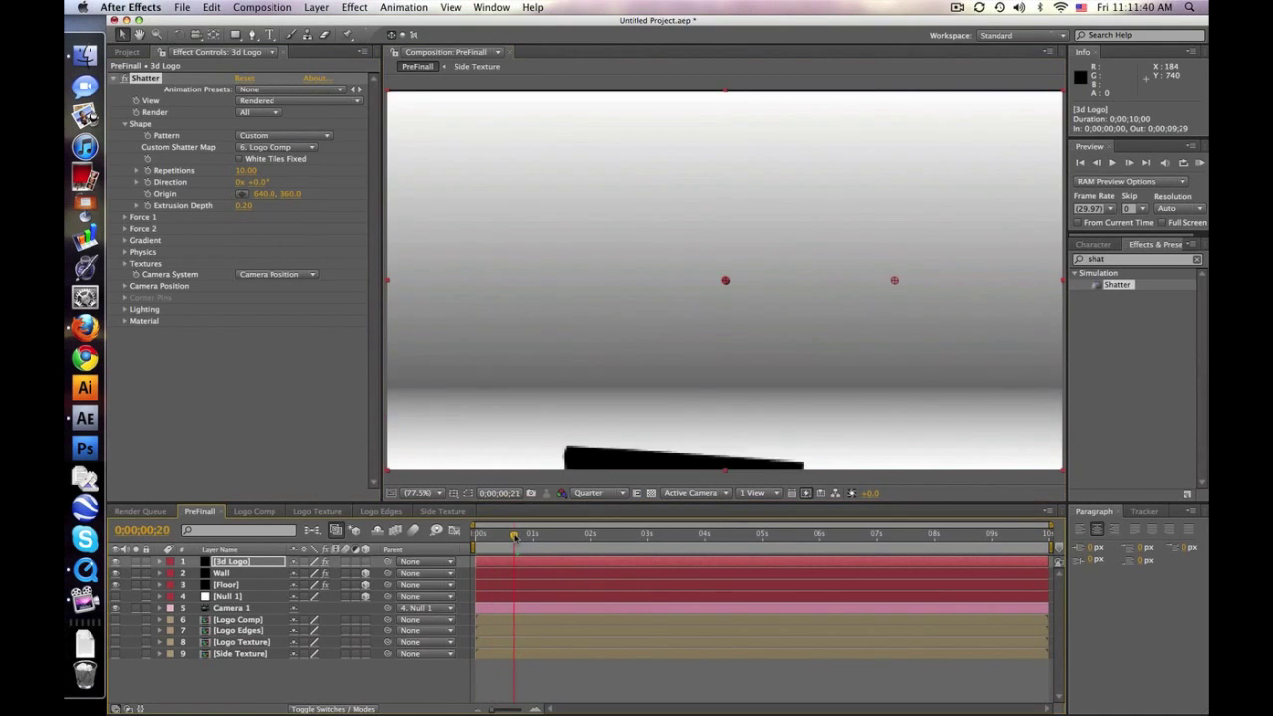
left_click(504, 538)
mouse_move(504, 537)
left_mouse_down()
mouse_move(484, 537)
mouse_move(516, 537)
mouse_move(479, 537)
left_mouse_up()
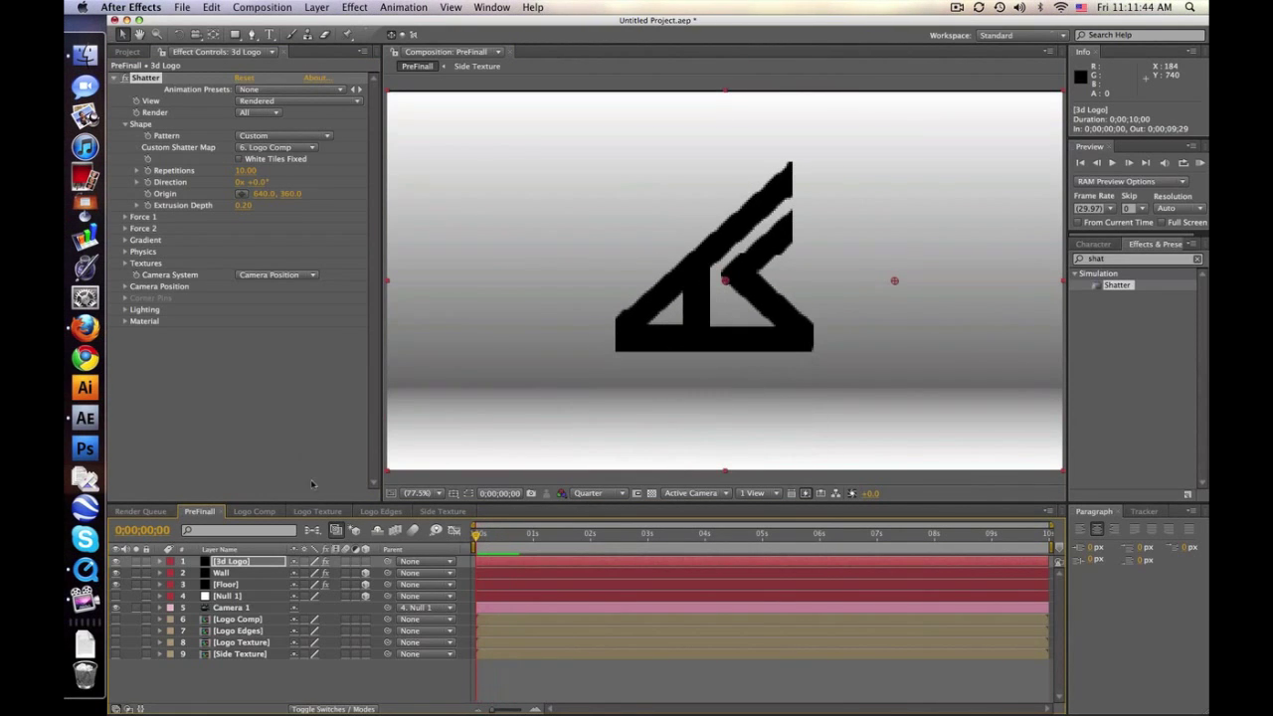
- Set Shatter's Force 1 Depth, Radius and Strength and its Physics Gravity to 0 on the 3d Logo layer
left_click(125, 217)
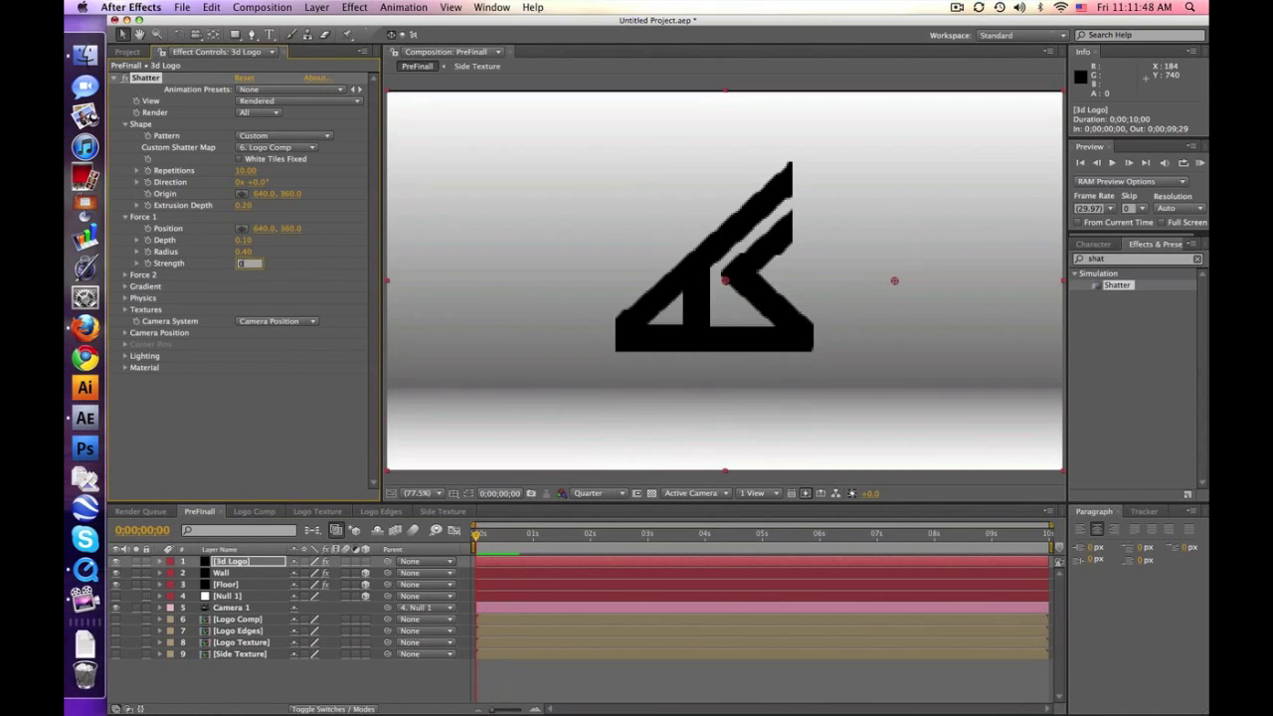
type("00")
key("Return")
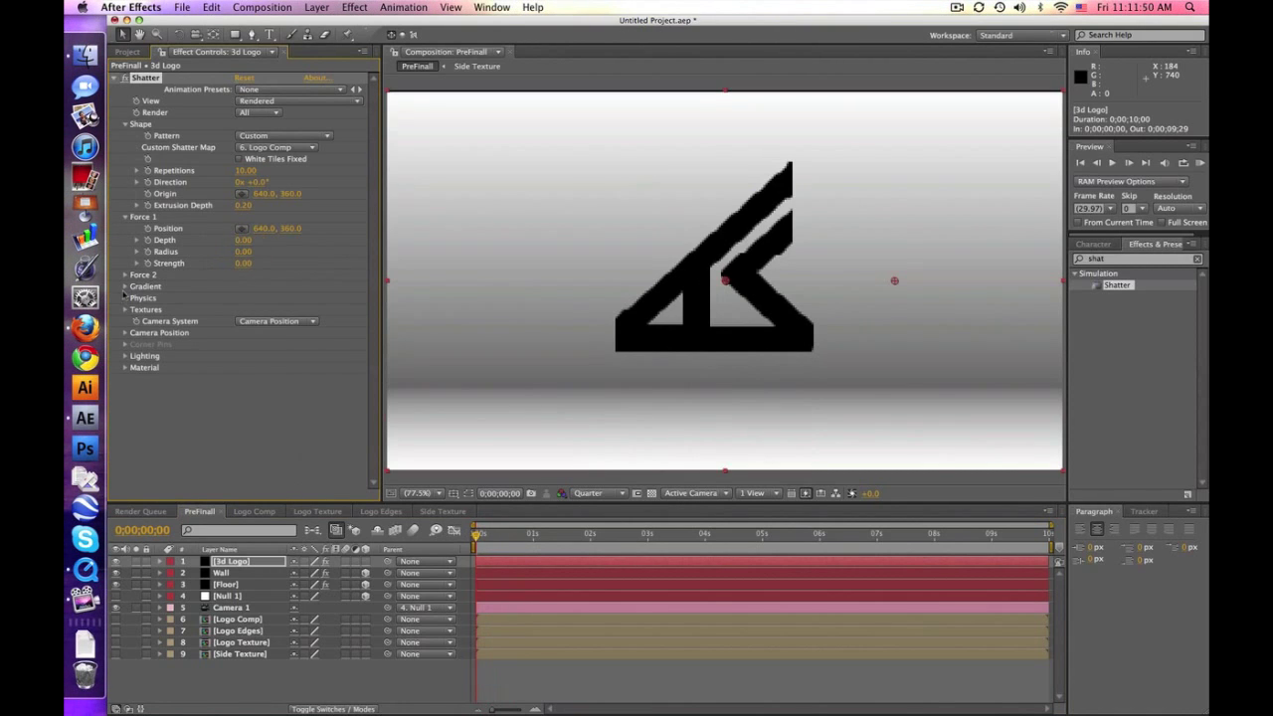
left_click(125, 297)
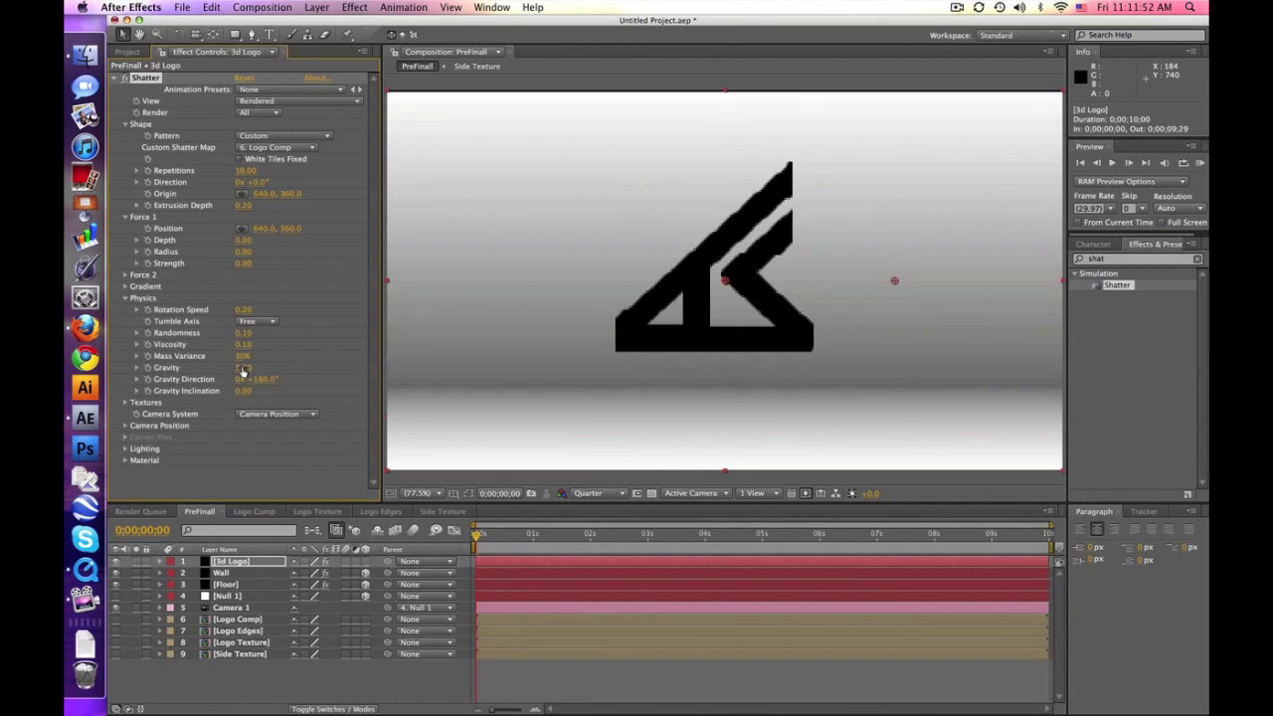
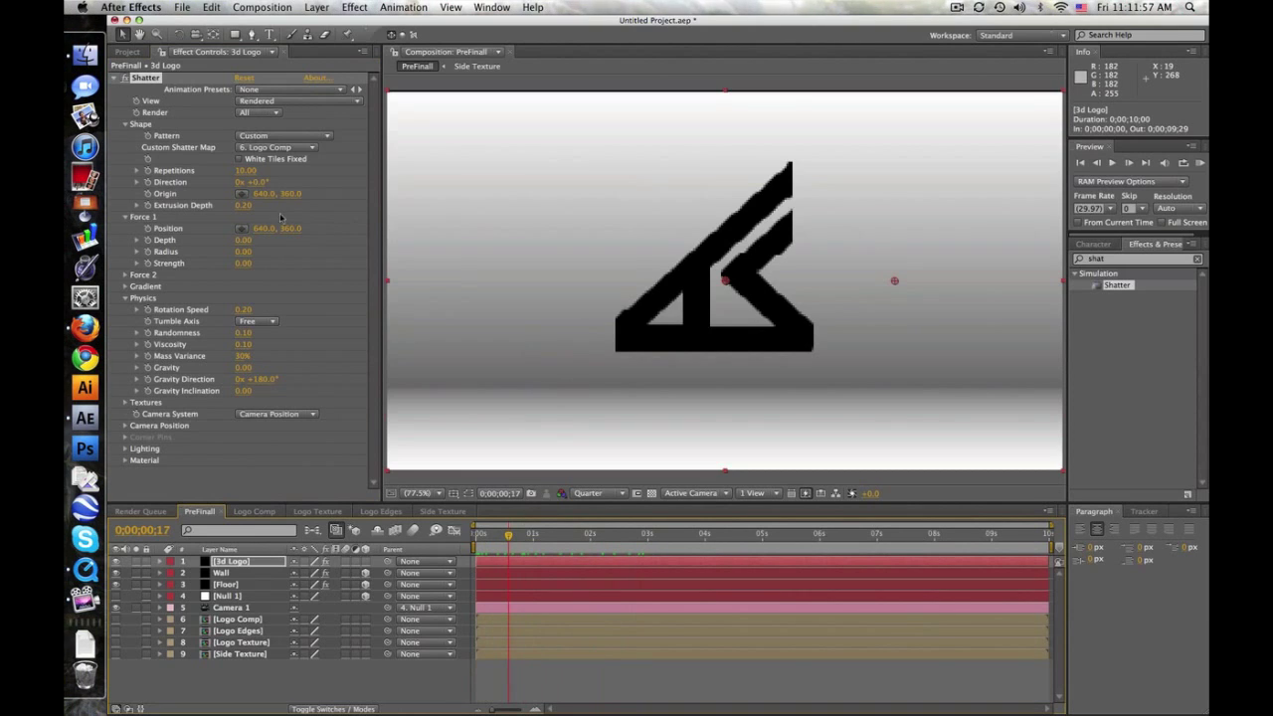
- Expand Shatter's Camera Position settings and set the Shape's Extrusion Depth to 1
left_click_drag(243, 204, 421, 308)
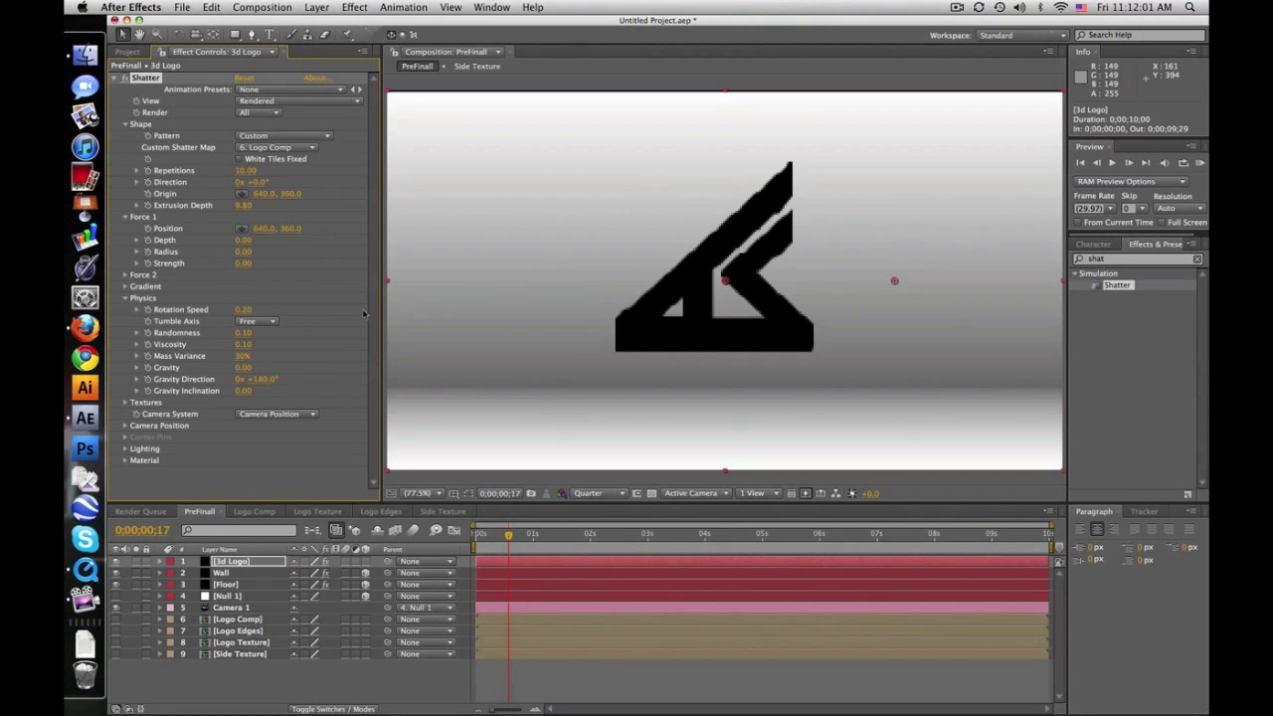
left_click(125, 425)
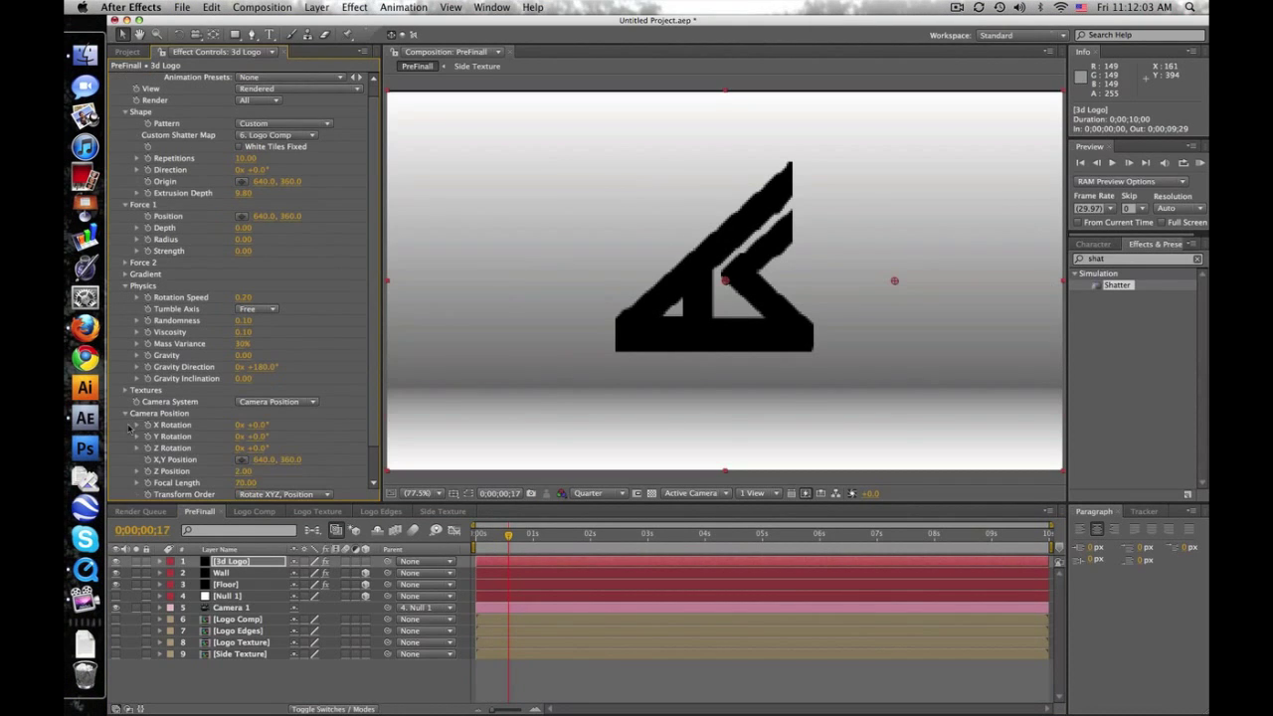
left_click_drag(283, 459, 261, 413)
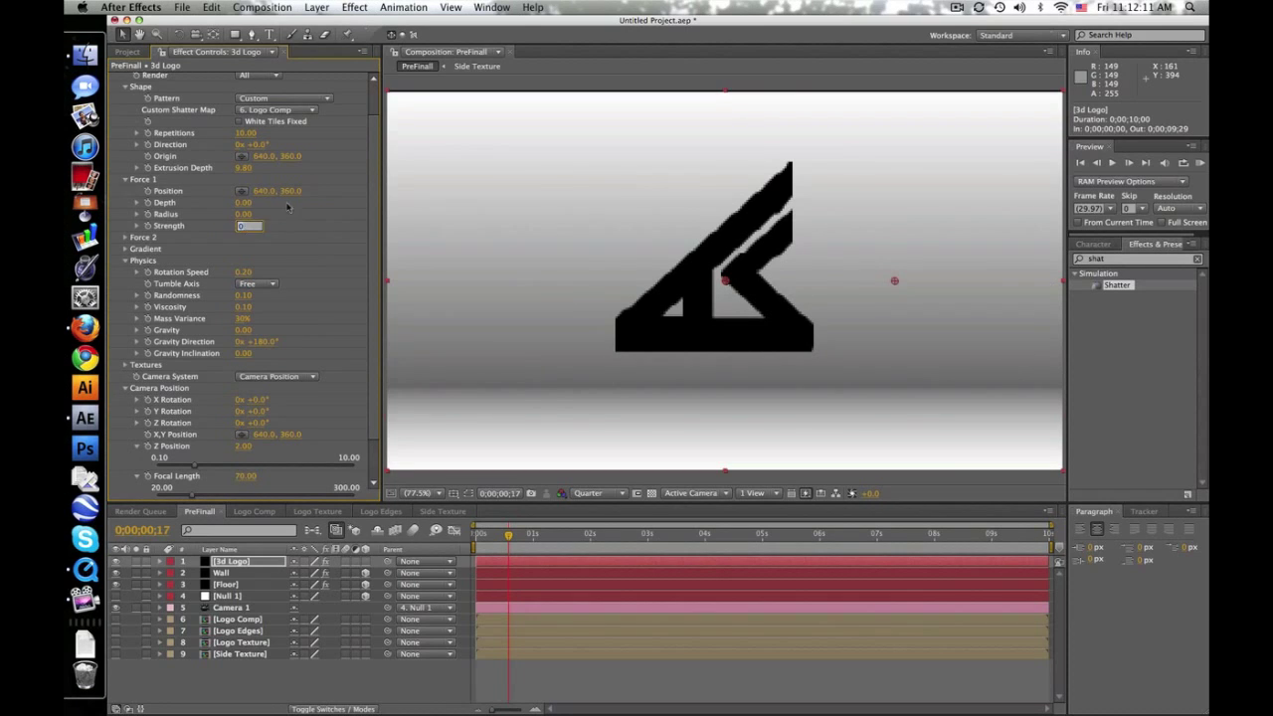
key("Return")
left_click(242, 167)
type("1")
key("Return")
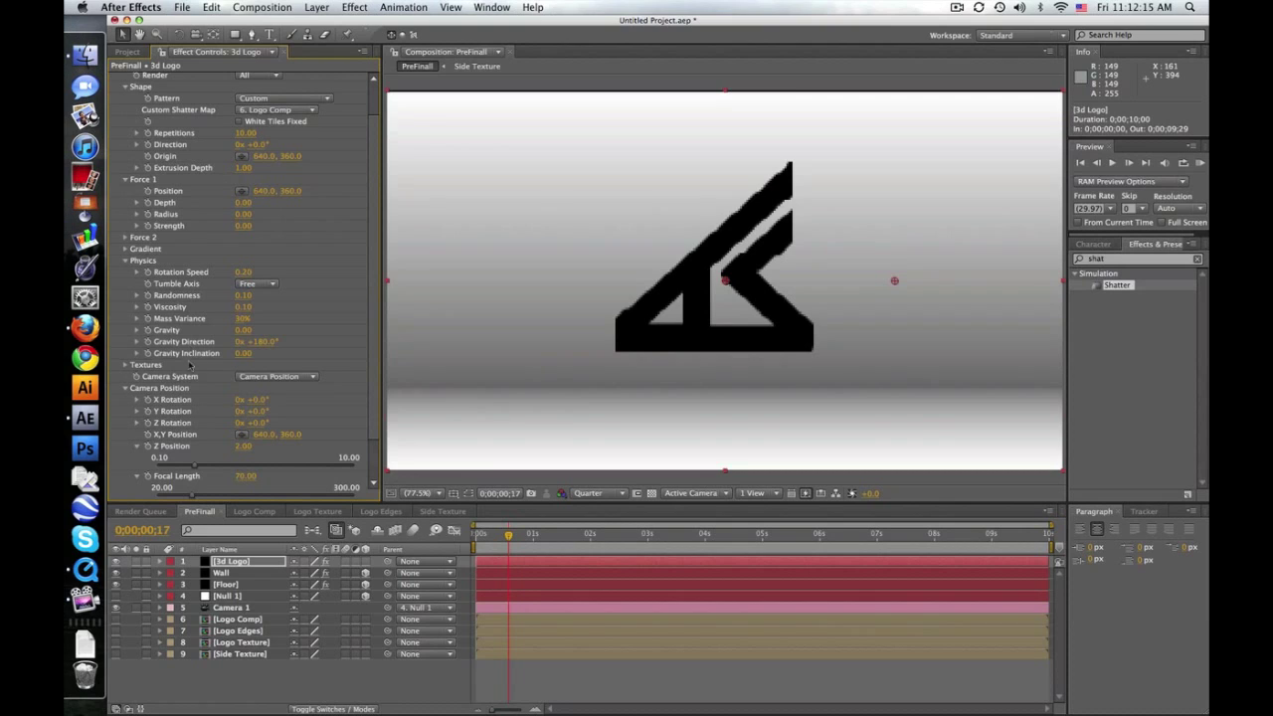
- Check the focal length in Camera 1's settings and close them without changes
scroll(382, 395, "down", 2)
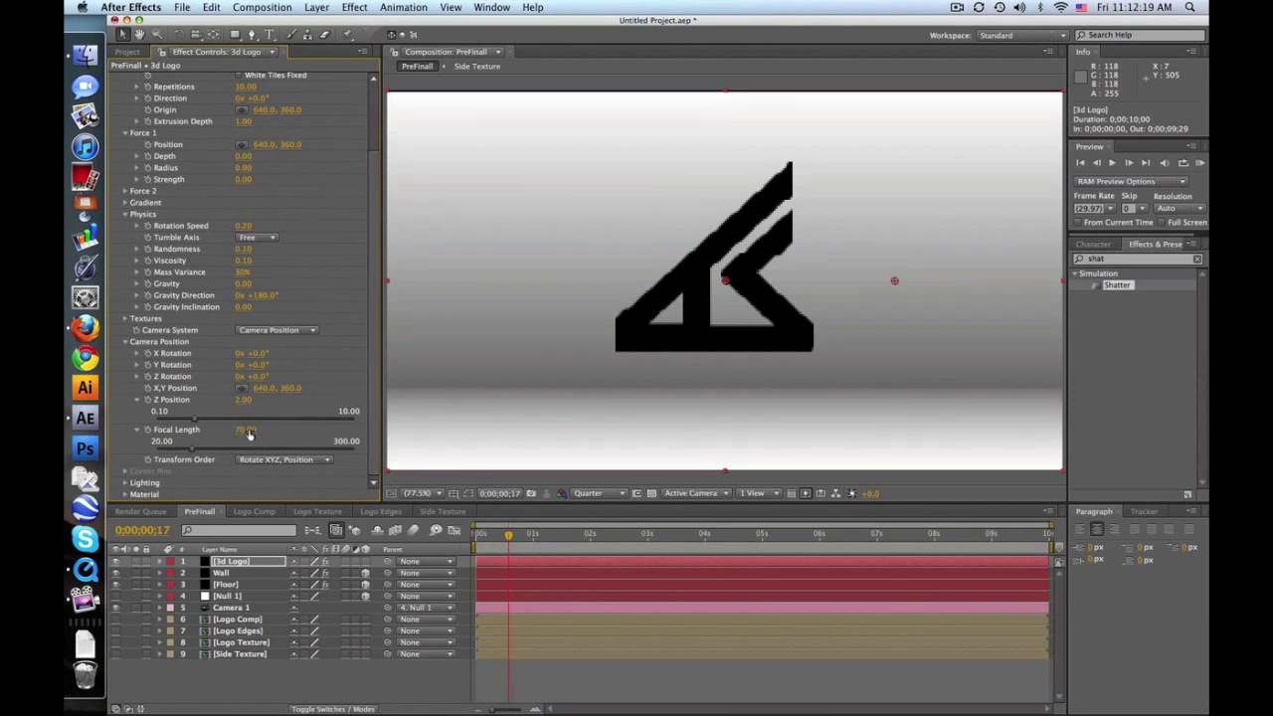
left_click(231, 607)
left_click(316, 7)
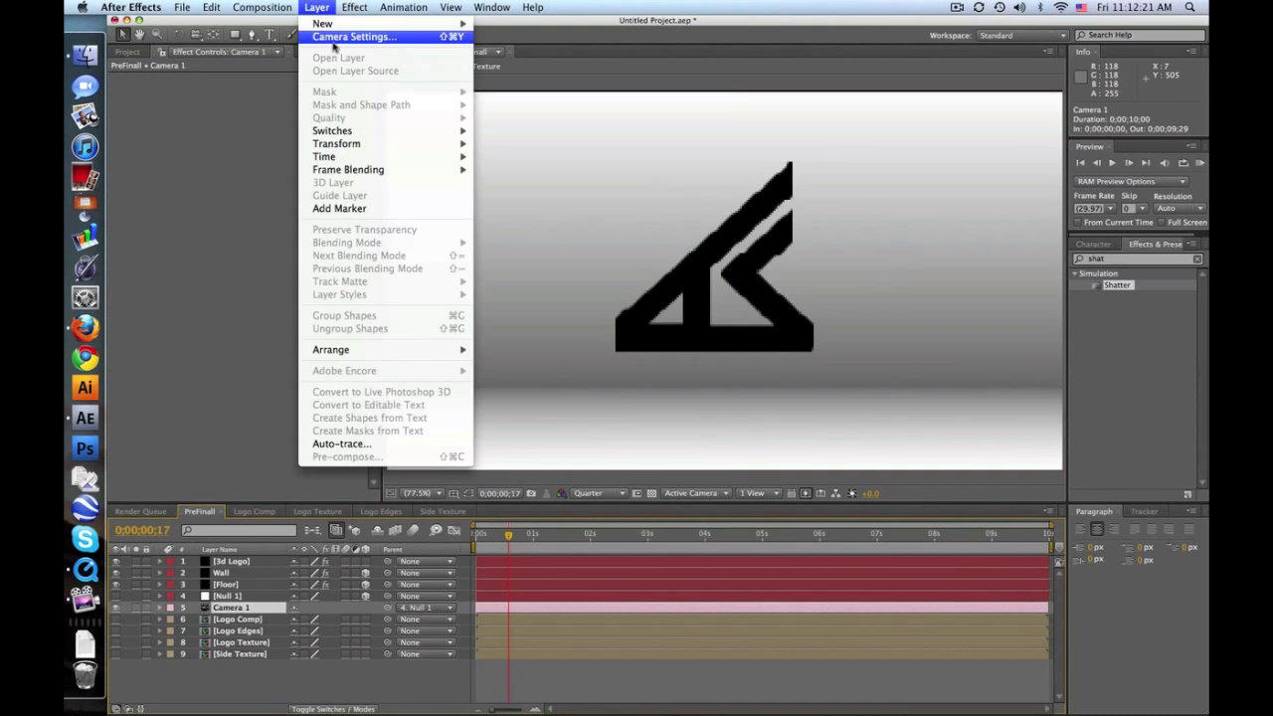
left_click(348, 36)
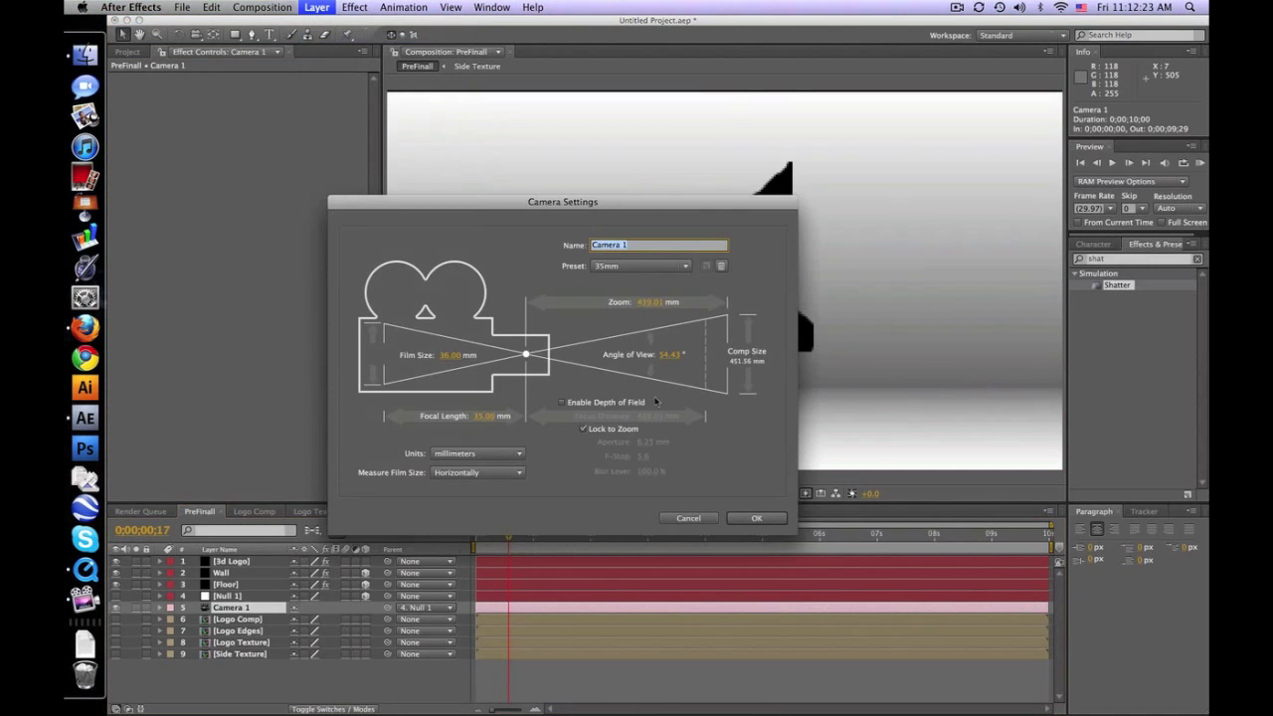
left_click(691, 521)
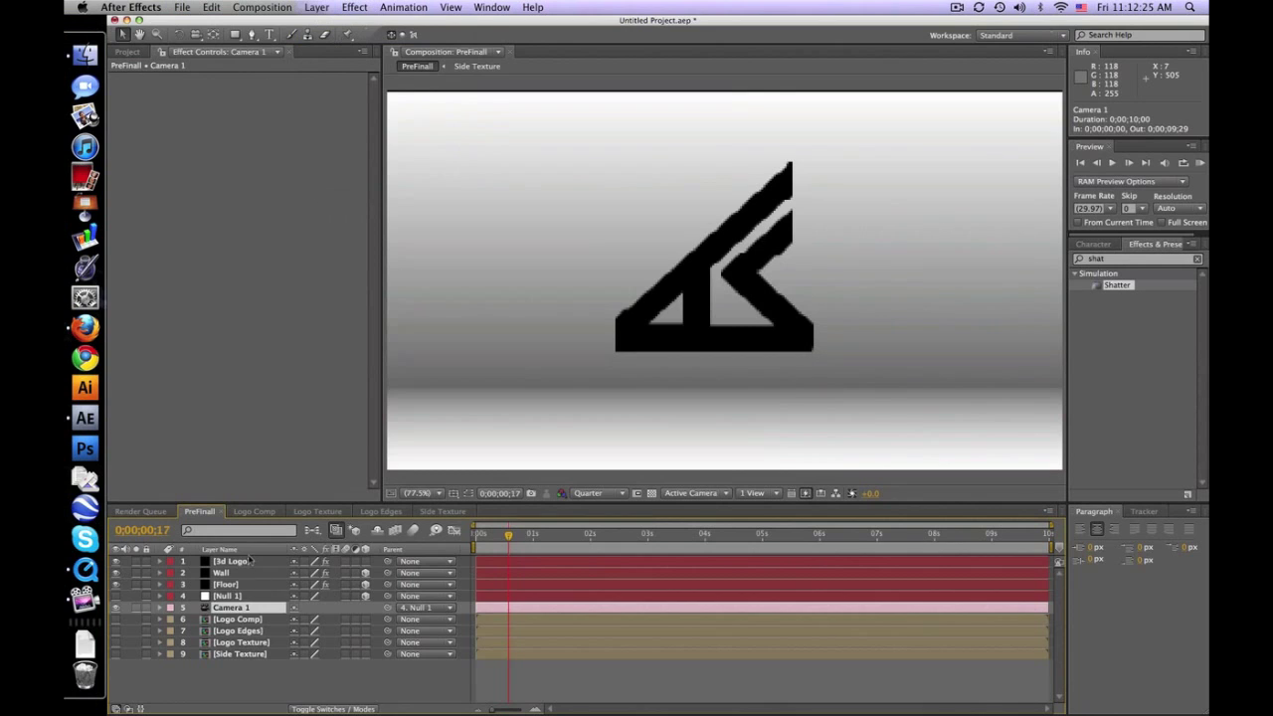
- Set the 3d Logo's Shatter camera Focal Length to 35 and Z Position to 1.04
left_click(238, 561)
scroll(254, 398, "down", 4)
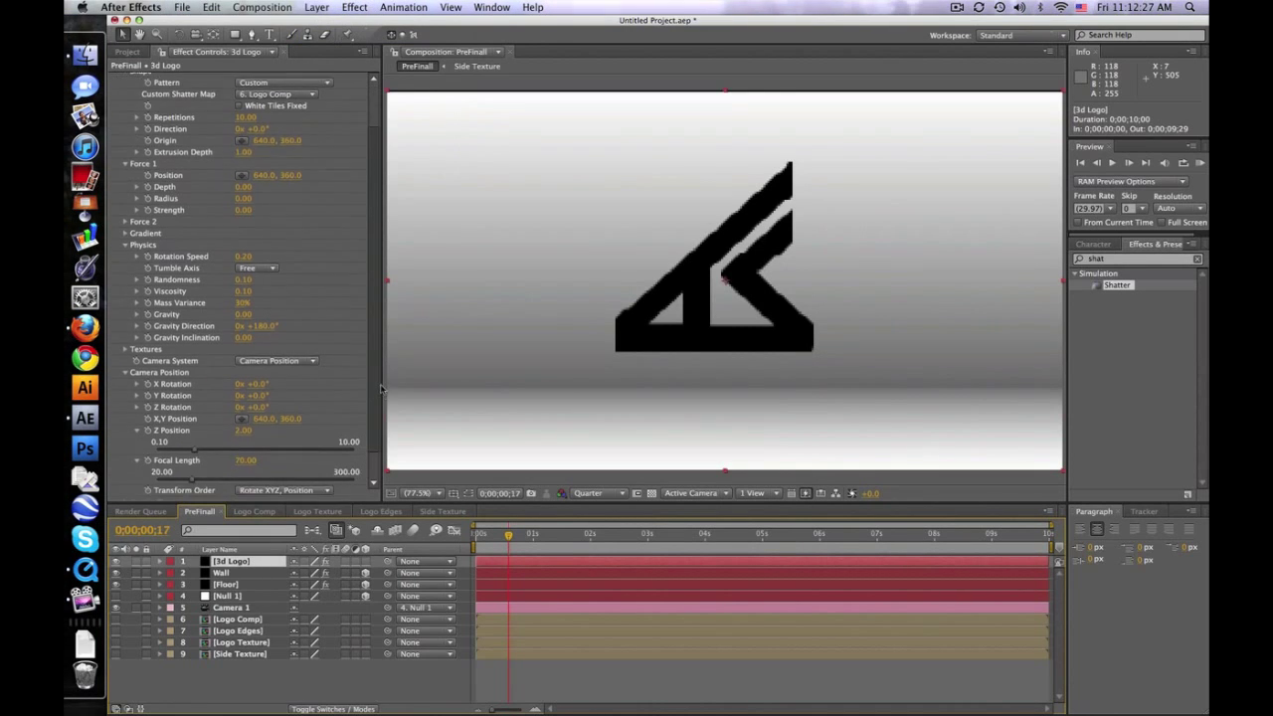
left_click(242, 429)
type("3")
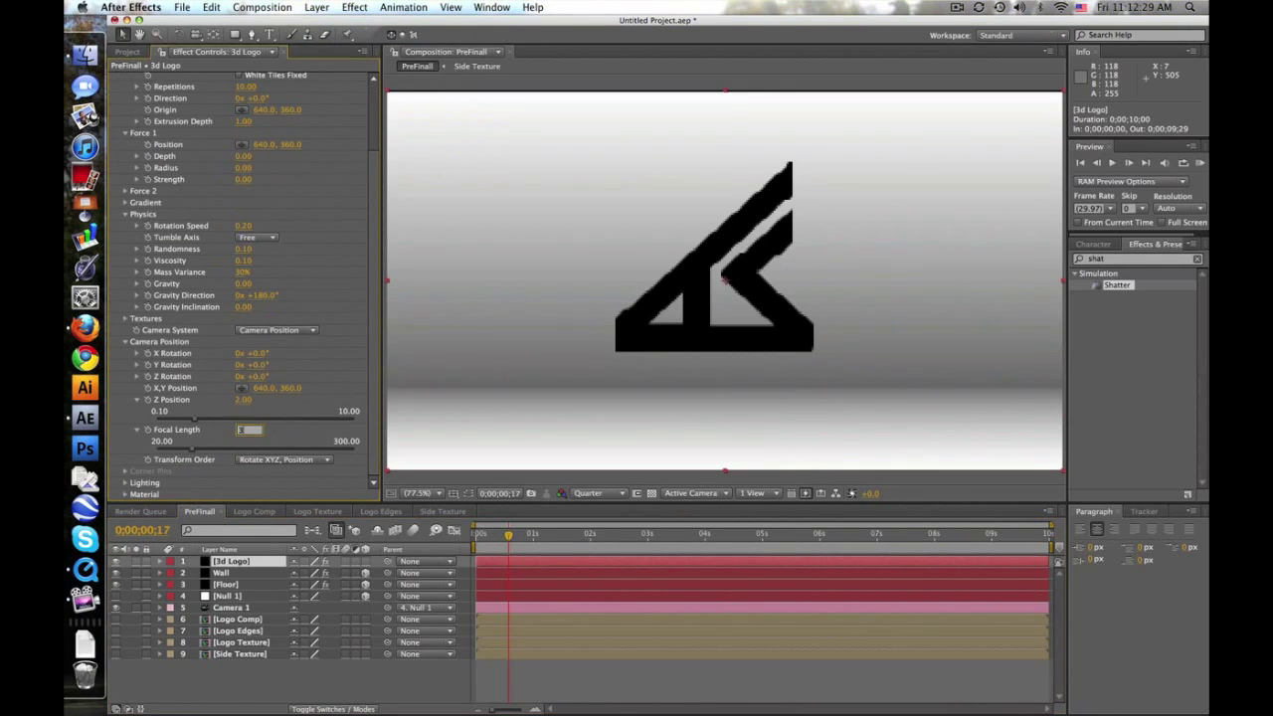
type("5")
key("Return")
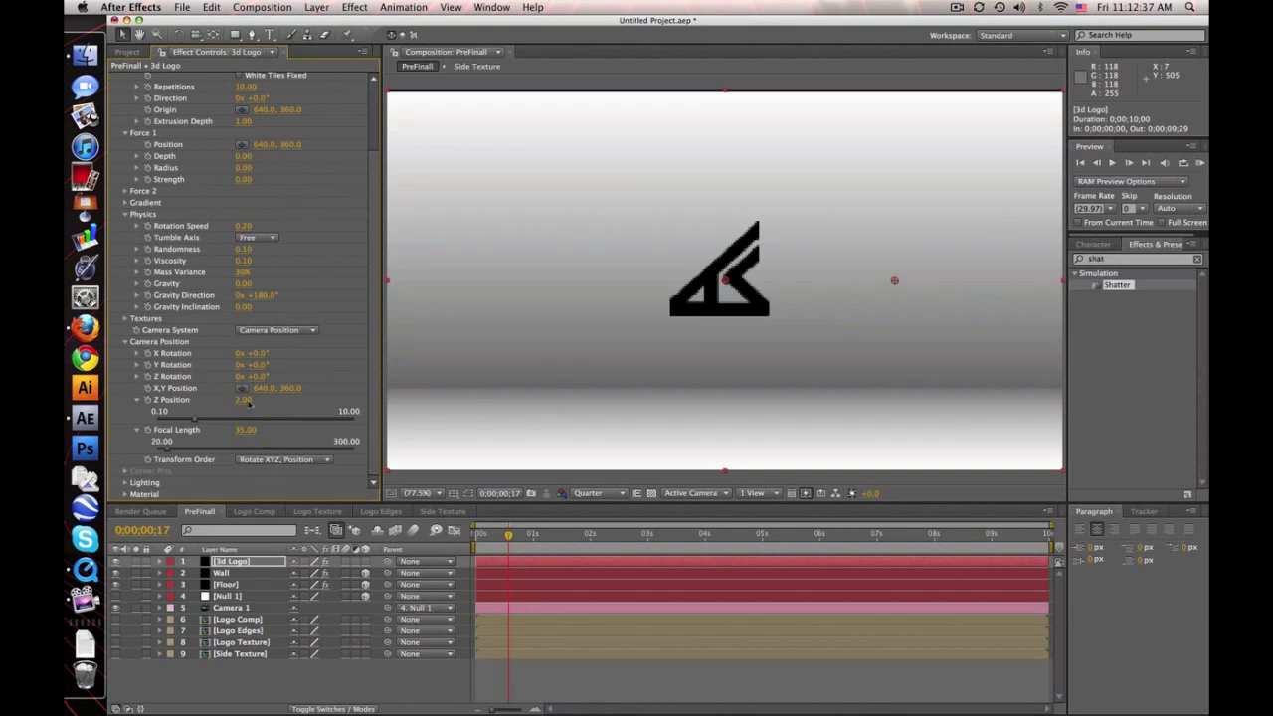
left_click_drag(244, 398, 193, 416)
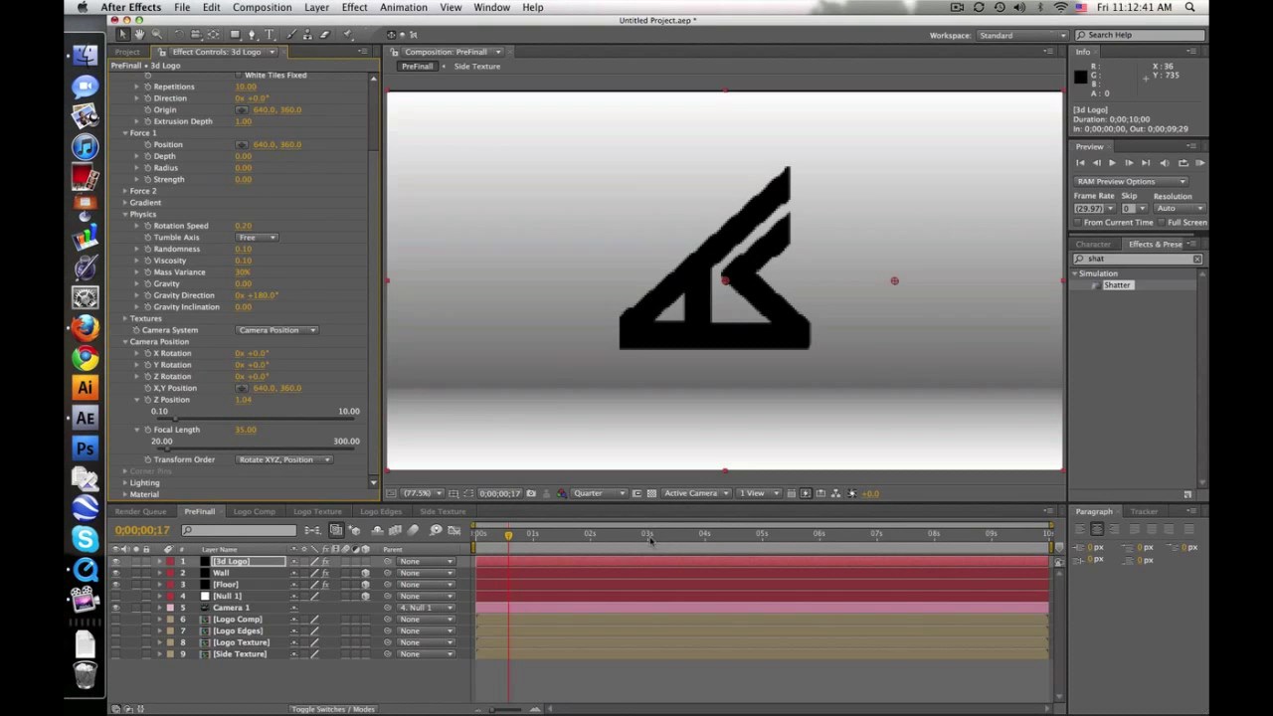
- At 0;00;04;00, enable keyframing for Shatter's camera X, Y and Z Rotation and Z Position
left_click(705, 535)
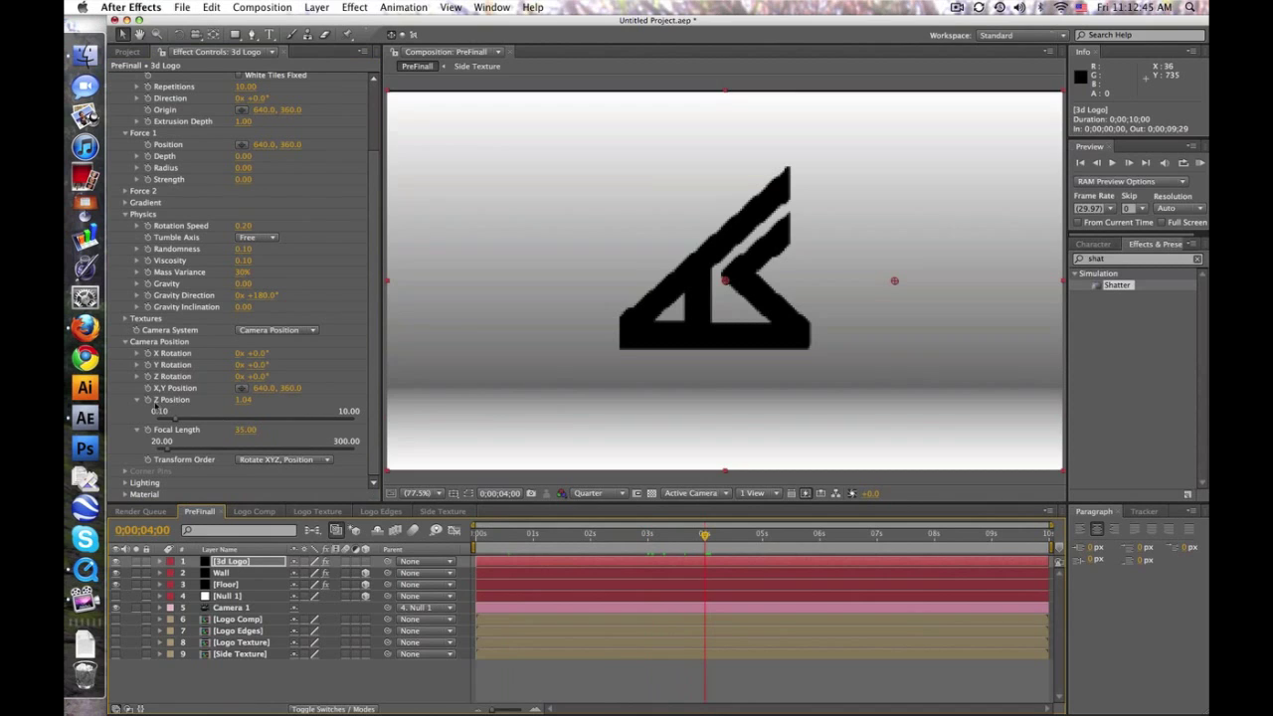
left_click(147, 353)
left_click(147, 364)
left_click(147, 376)
- At 0;00;00;00, keyframe Shatter's camera X, Y and Z Rotation at 45° and Z Position at -0.29
left_click_drag(704, 535, 596, 537)
left_click_drag(497, 535, 476, 535)
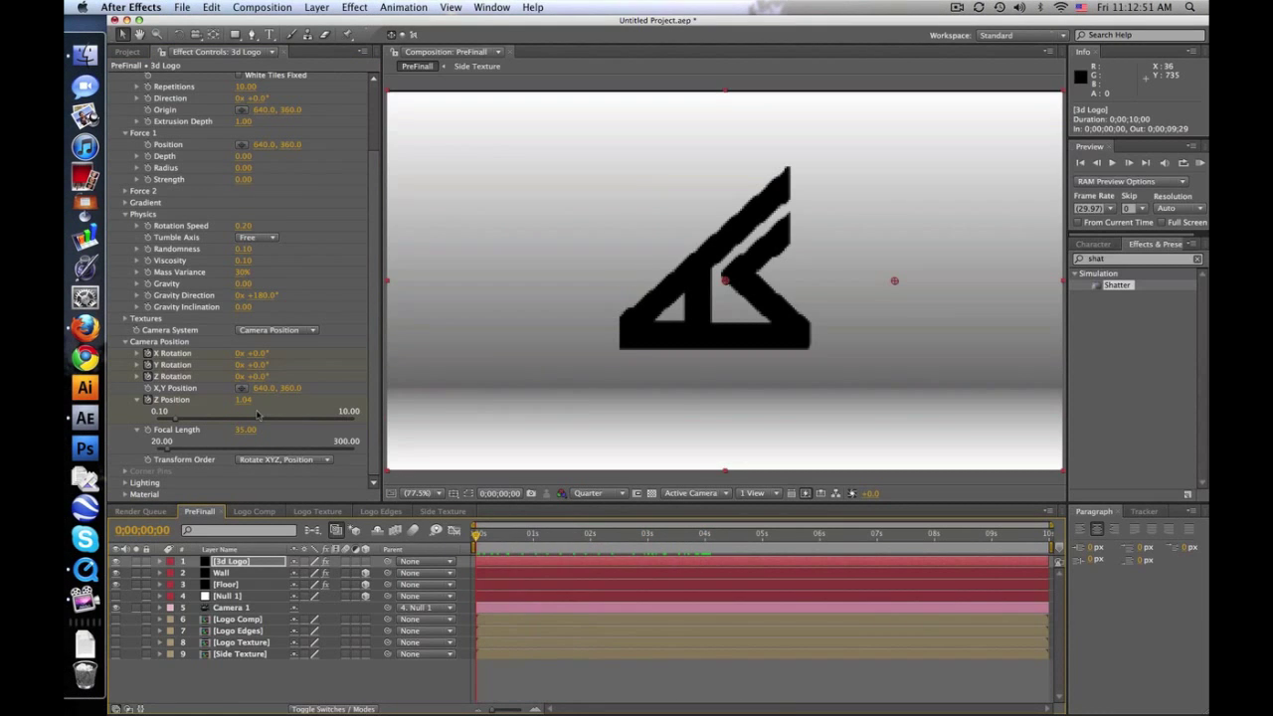
left_click(258, 353)
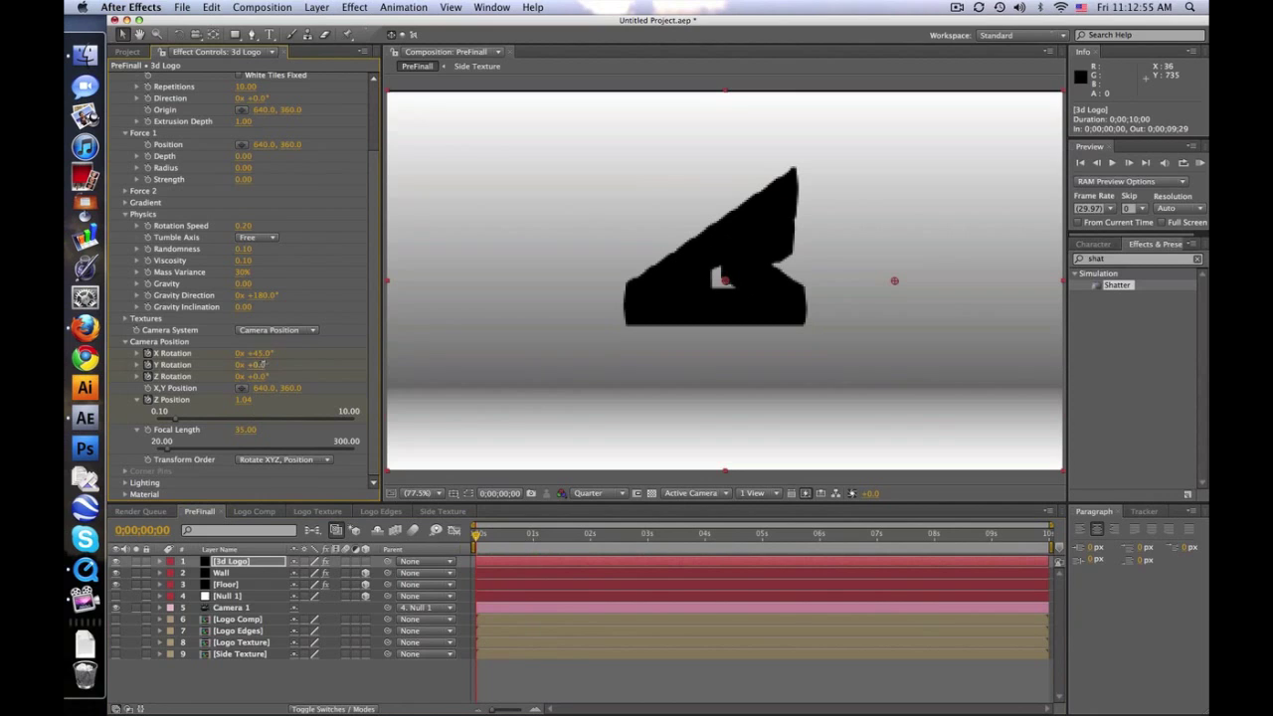
key("Return")
left_click(257, 376)
type("45")
key("Return")
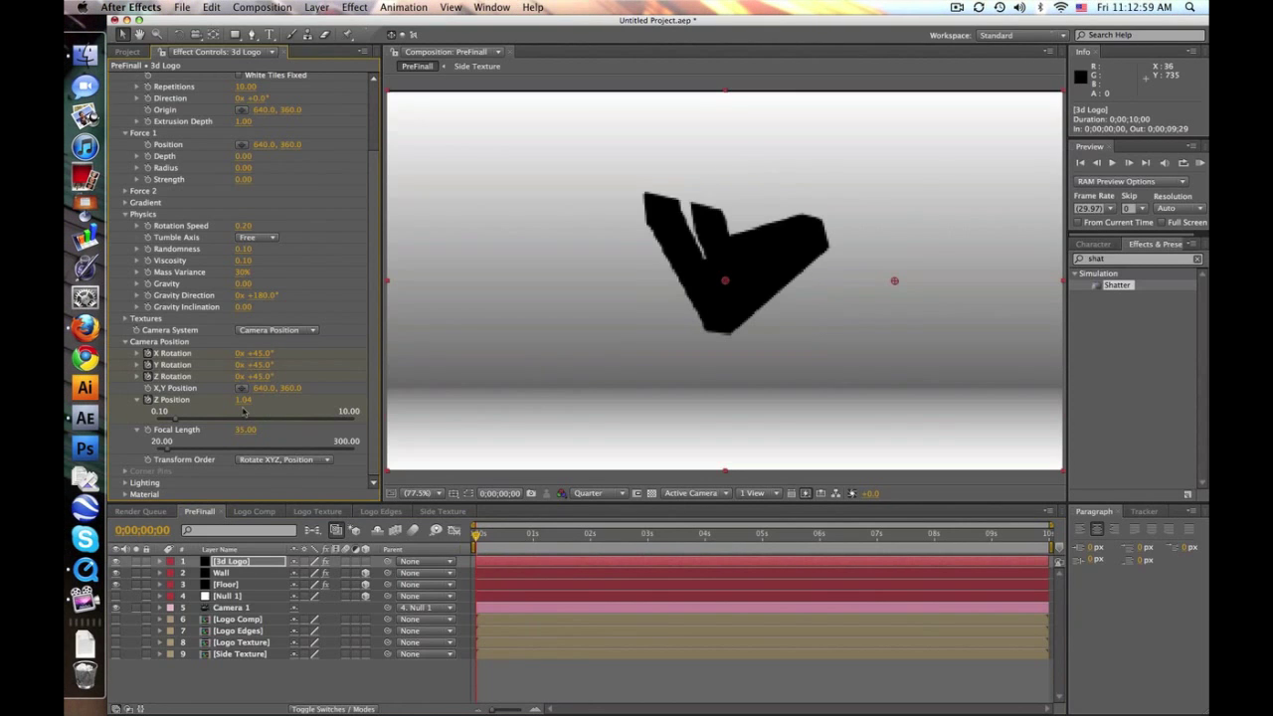
left_click_drag(243, 403, 151, 402)
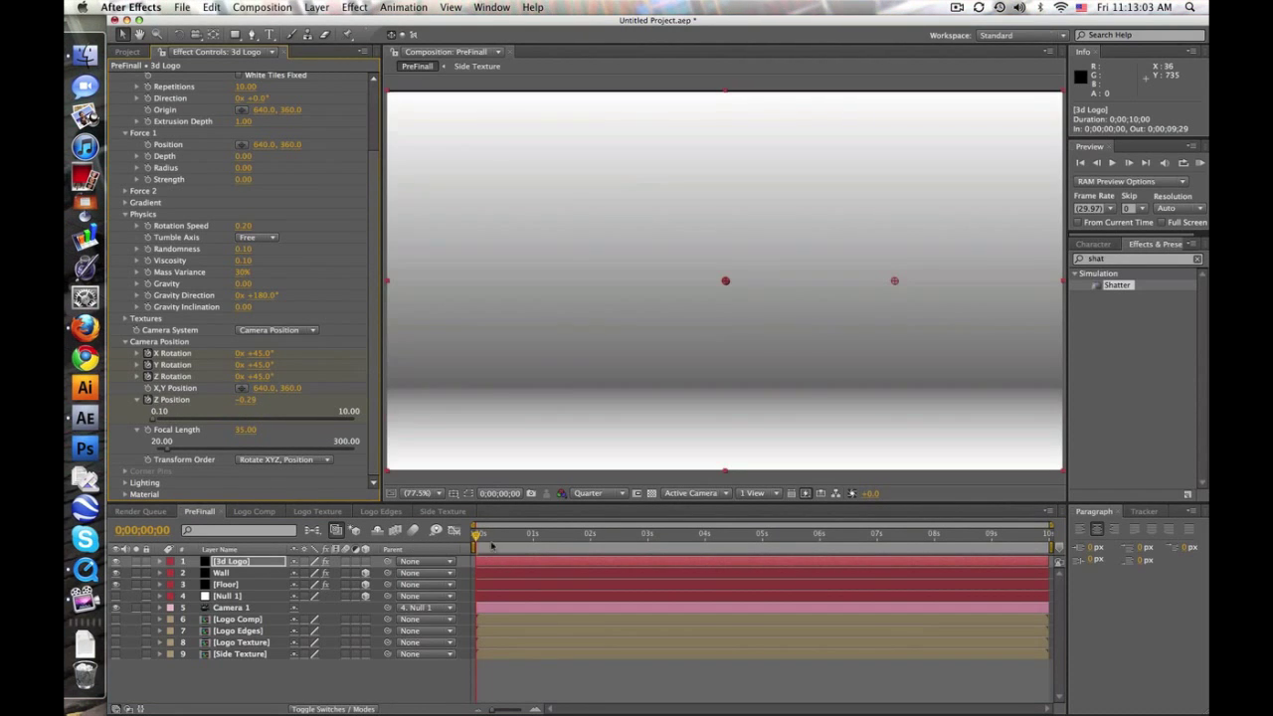
- Scrub the logo animation to 0;00;02;27, collapse the Shatter effect and set the preview resolution to Full
left_click_drag(475, 534, 643, 535)
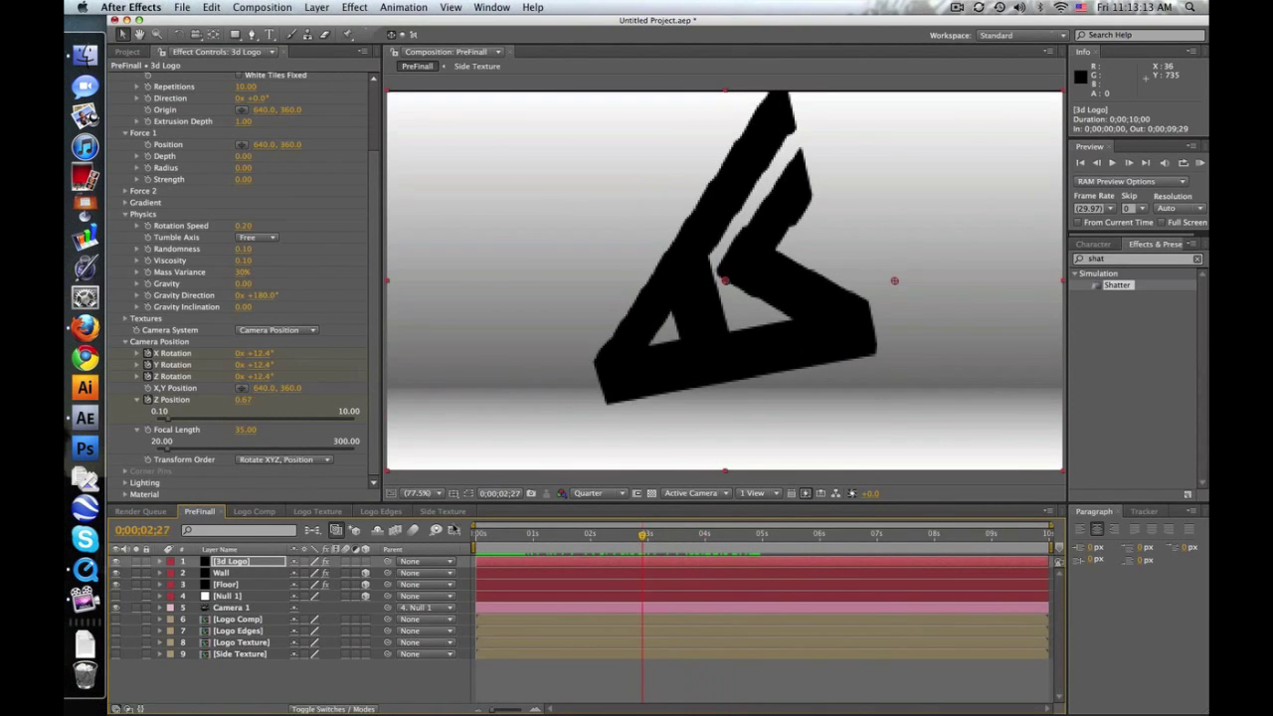
scroll(365, 184, "up", 10)
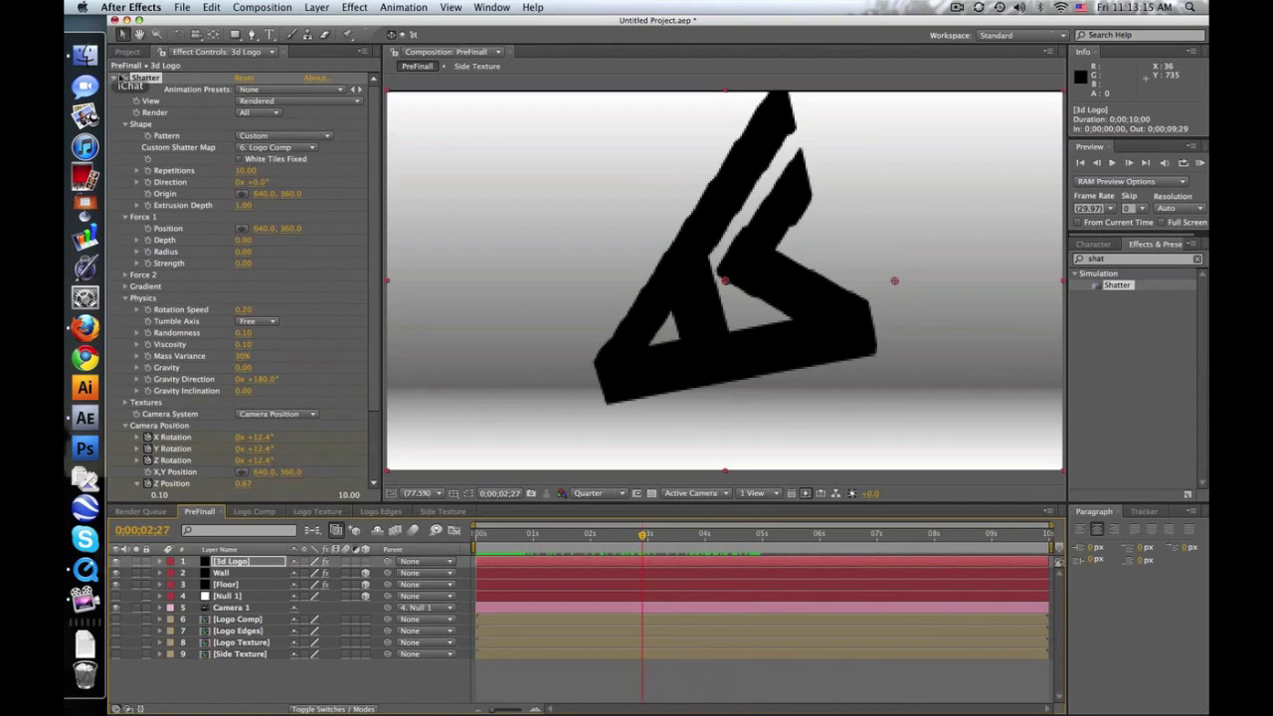
left_click(117, 80)
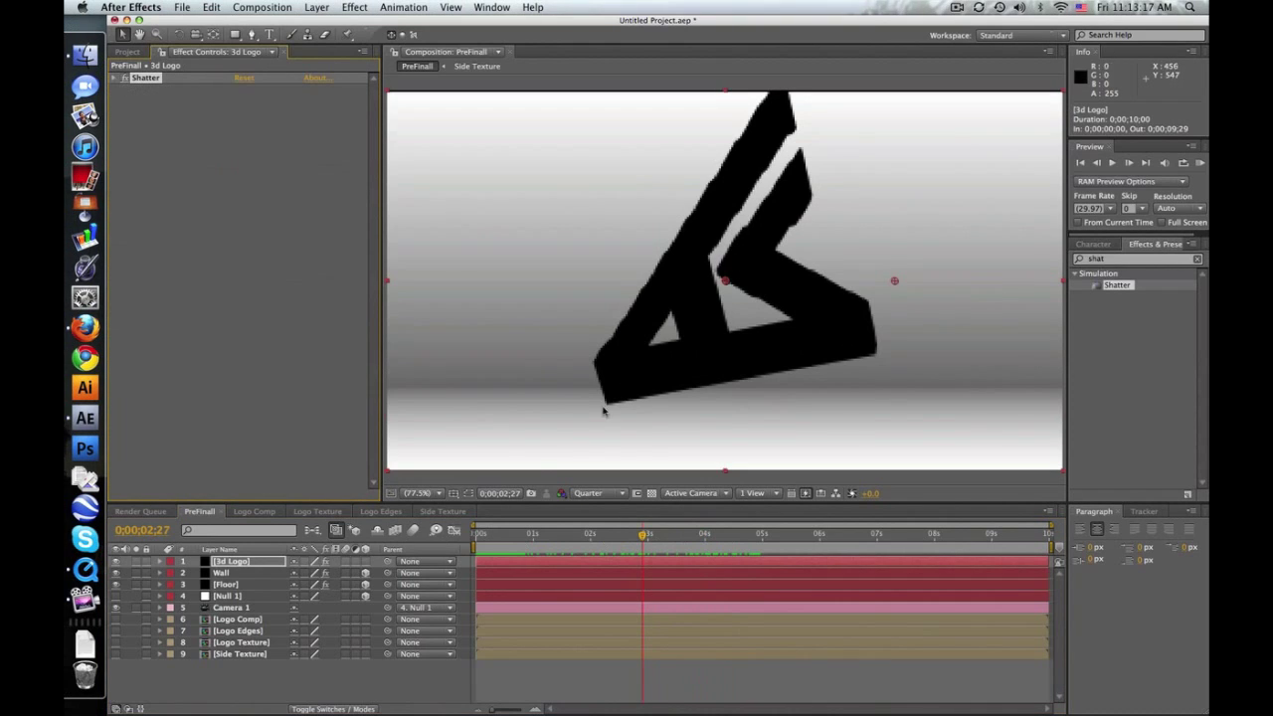
left_click(618, 495)
left_click(589, 523)
left_click(196, 36)
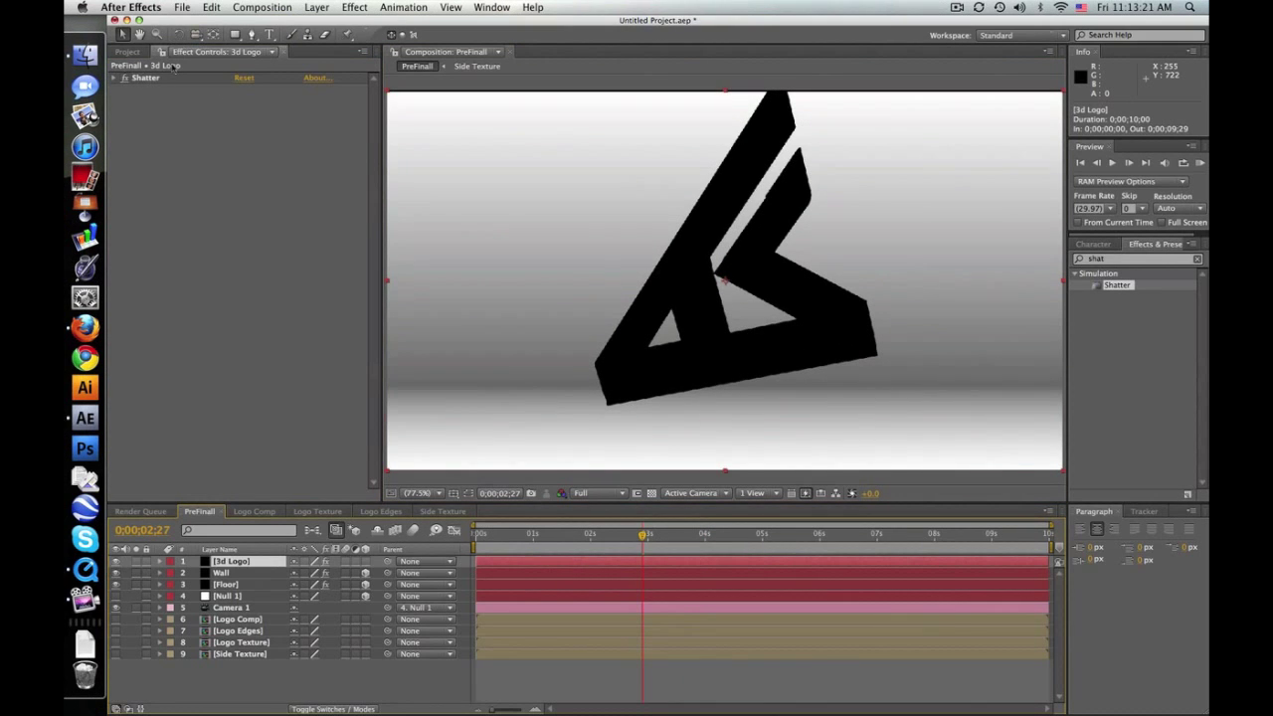
- Set Shatter's Front Layer texture to Logo Texture and scrub back to 0;00;02;10 to check the logo's surface
left_click(114, 78)
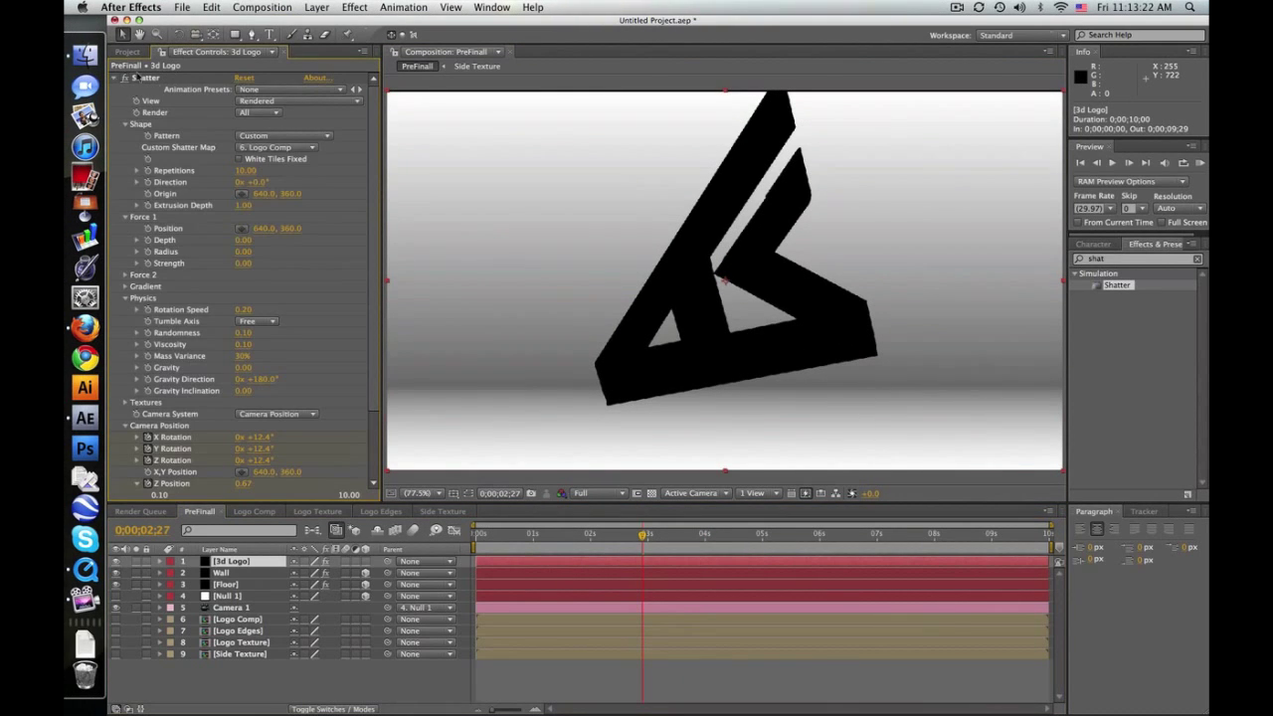
left_click(125, 124)
left_click(126, 136)
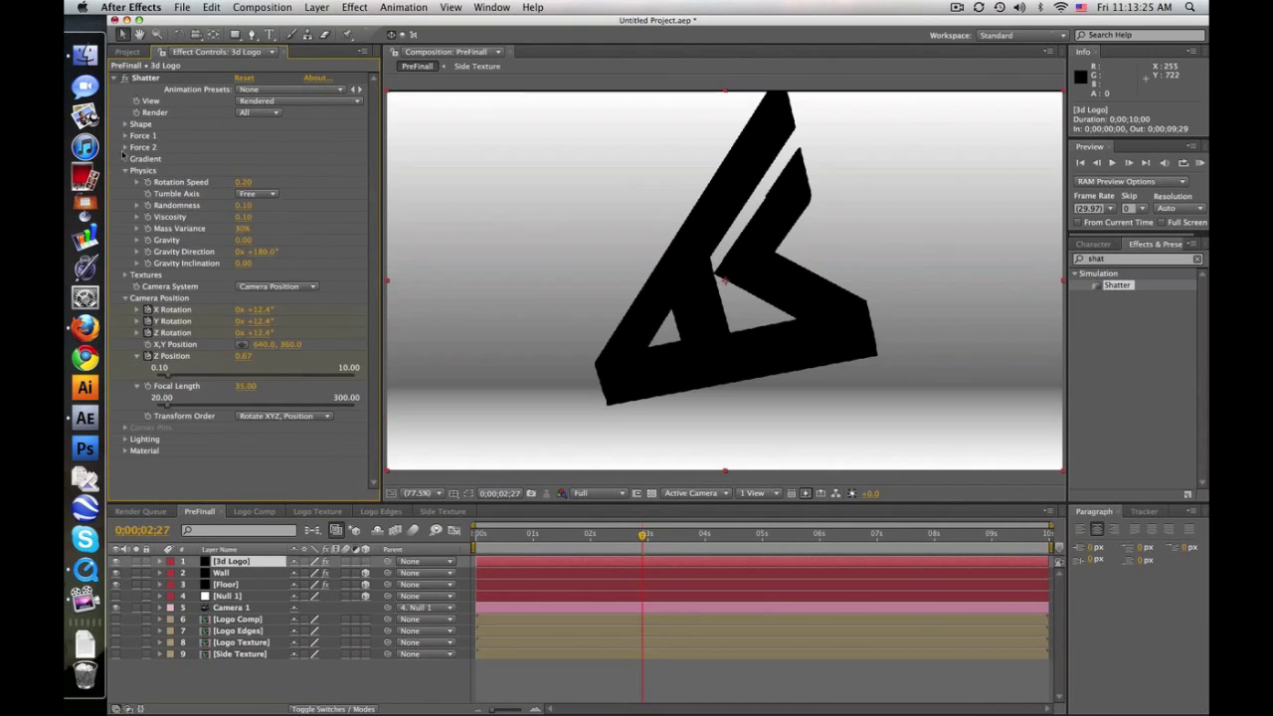
left_click(125, 171)
left_click(125, 183)
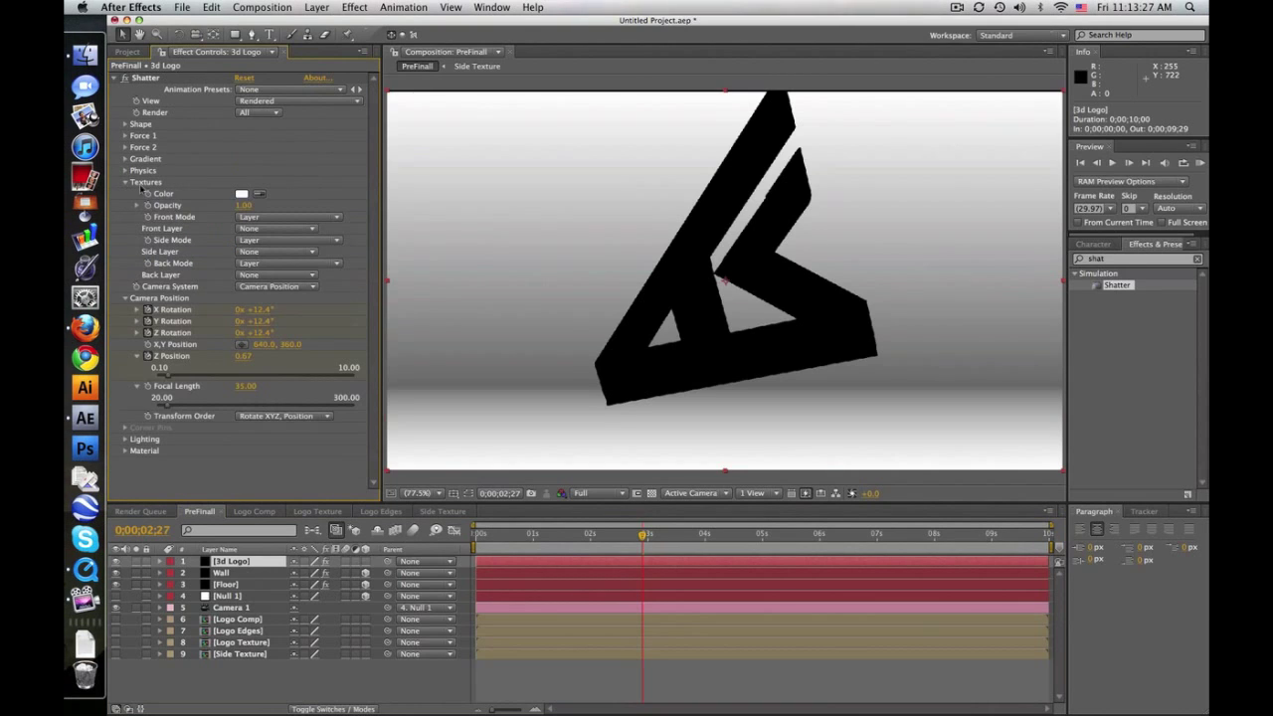
left_click(270, 229)
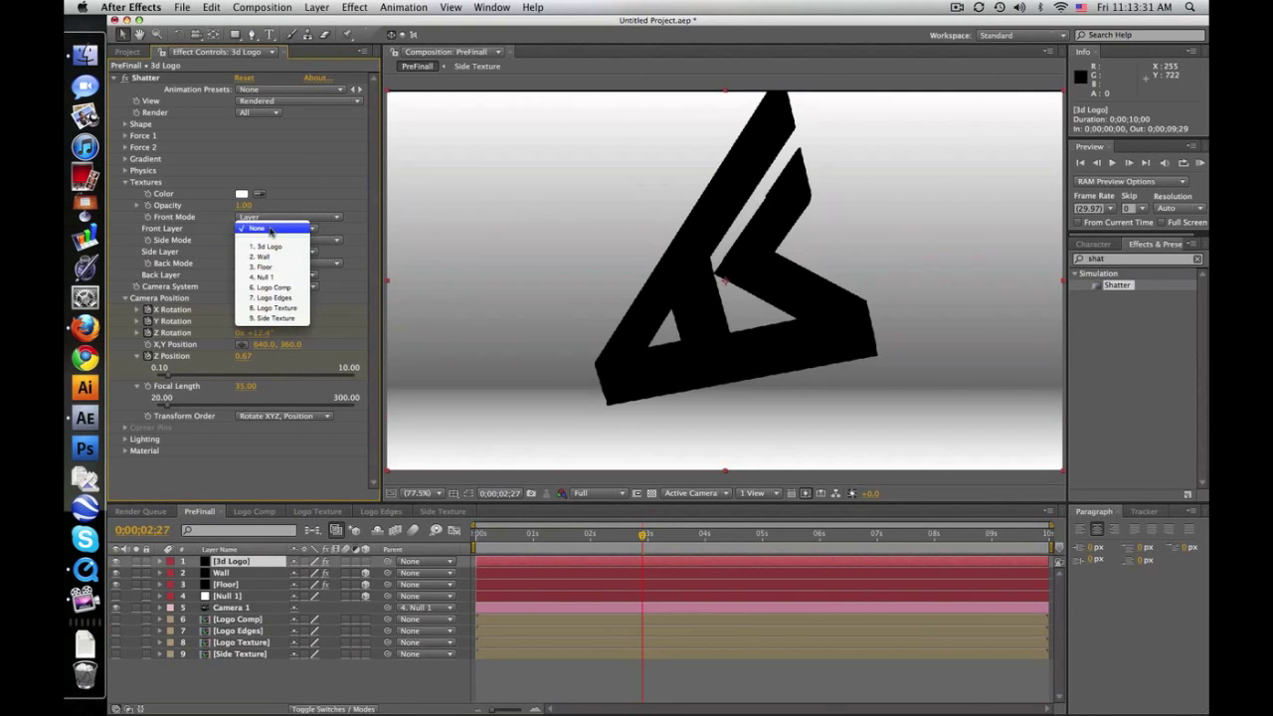
left_click(306, 308)
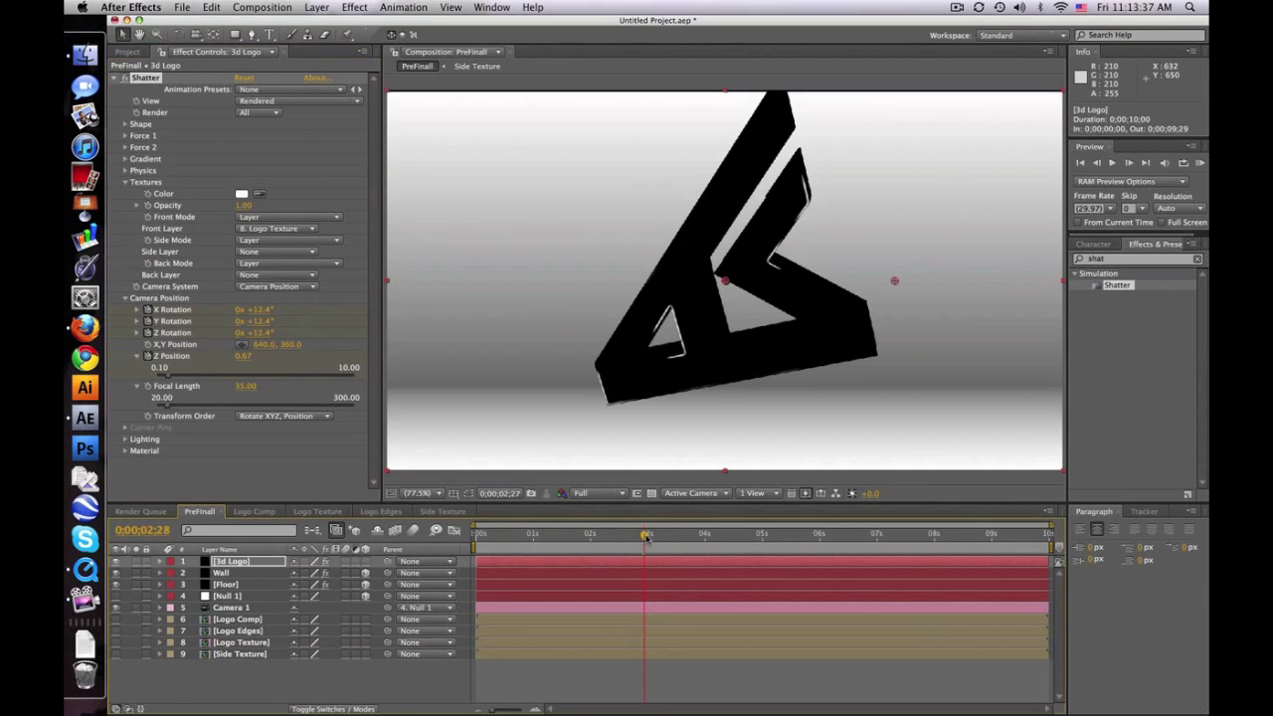
left_click(648, 535)
left_click_drag(649, 535, 610, 535)
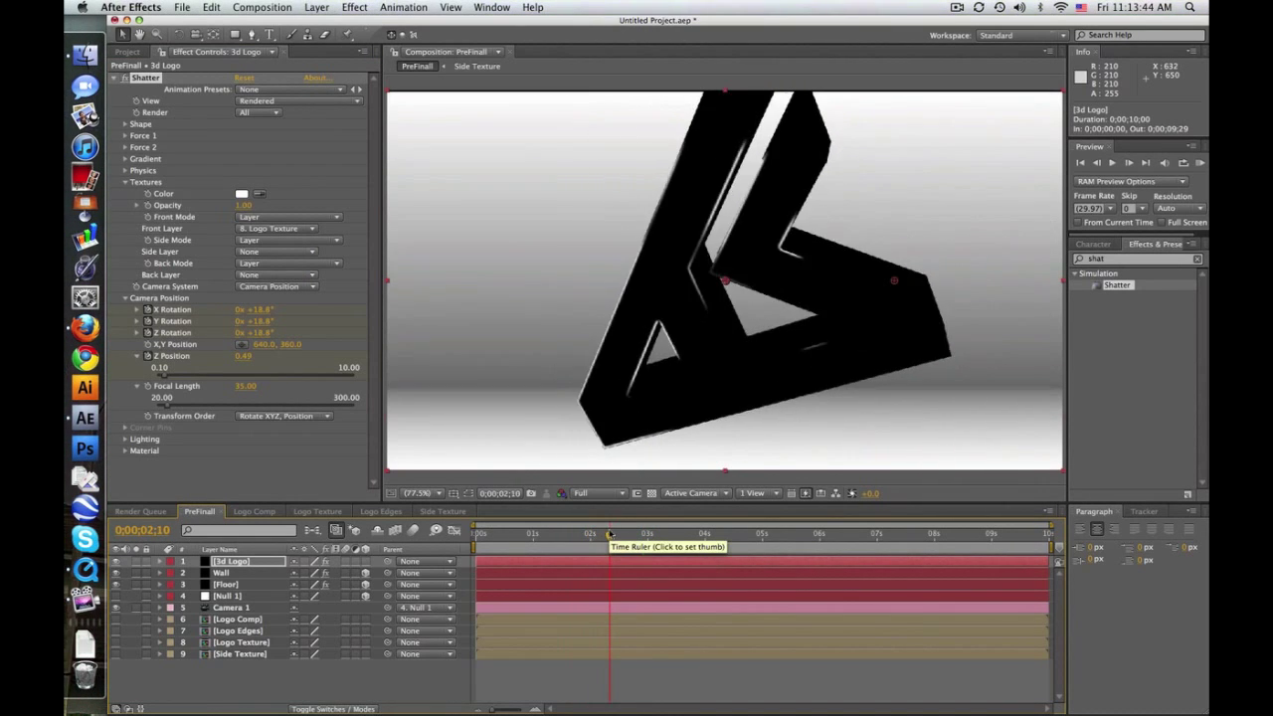
- Set Shatter's Side Layer texture to Side Texture and scrub the logo animation to 0;00;04;01 to check the sides
left_click(264, 254)
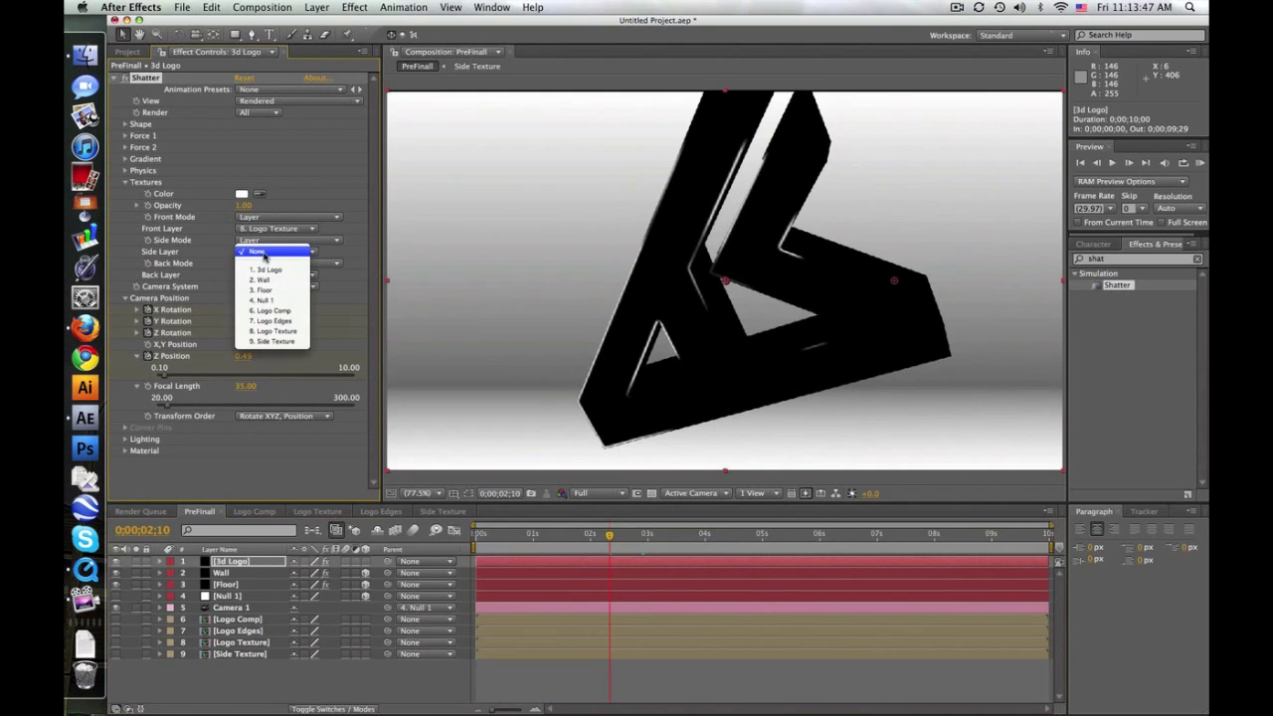
left_click(287, 342)
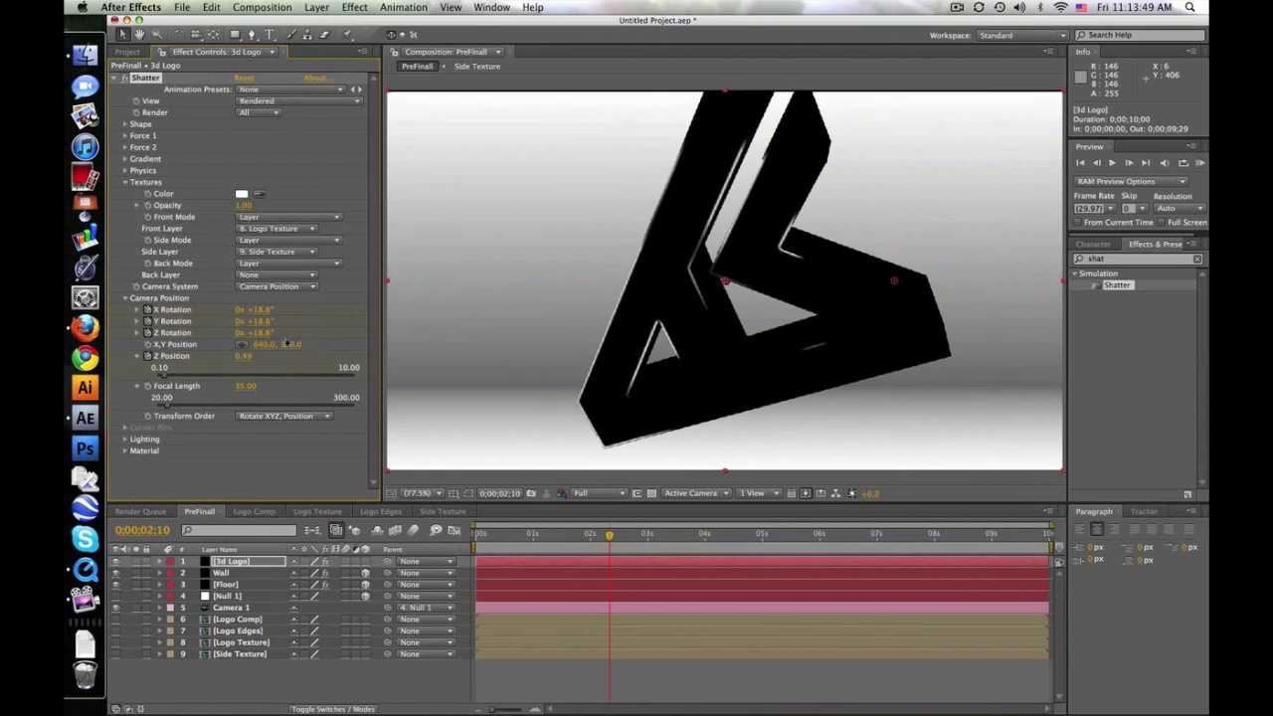
left_click_drag(610, 537, 569, 537)
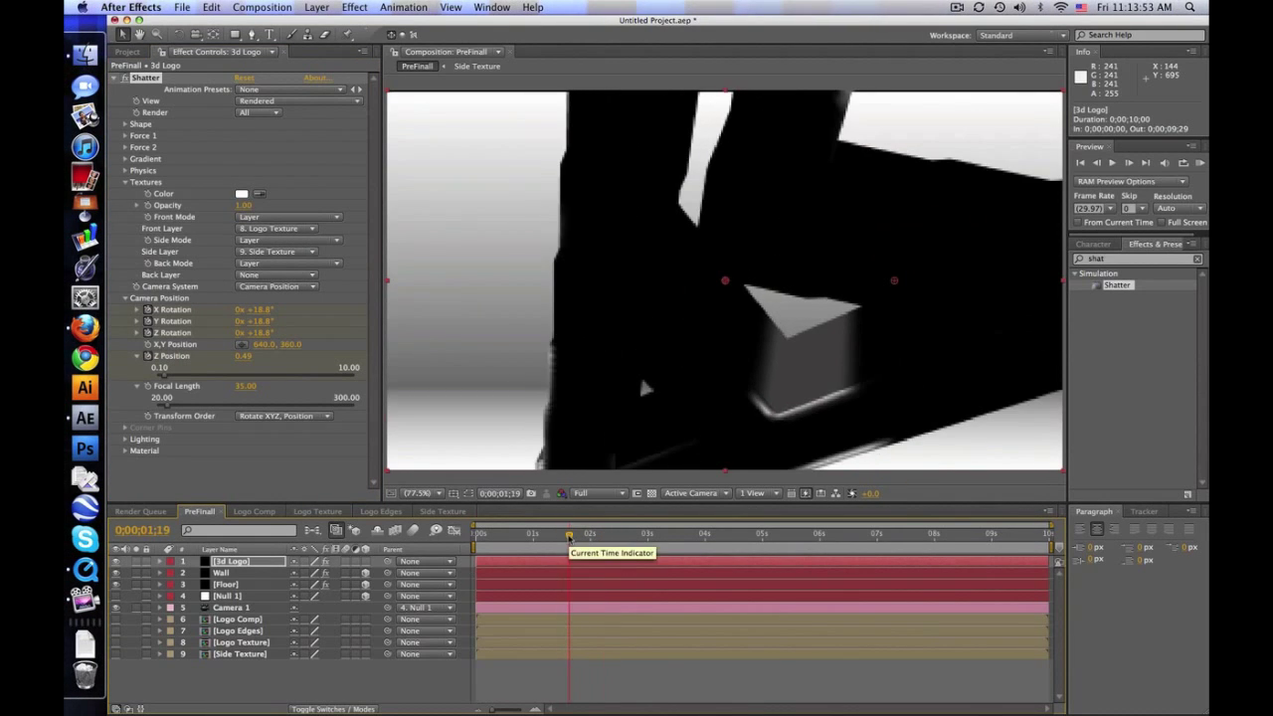
left_click_drag(569, 537, 706, 535)
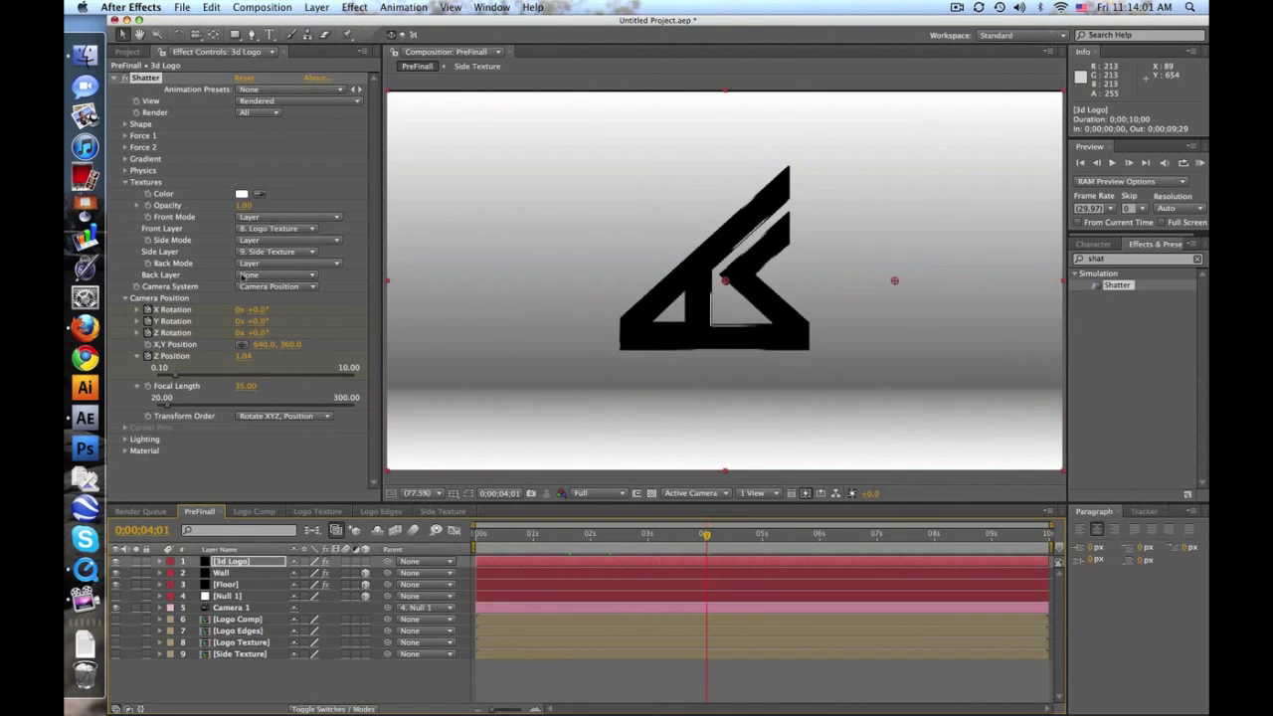
left_click(259, 275)
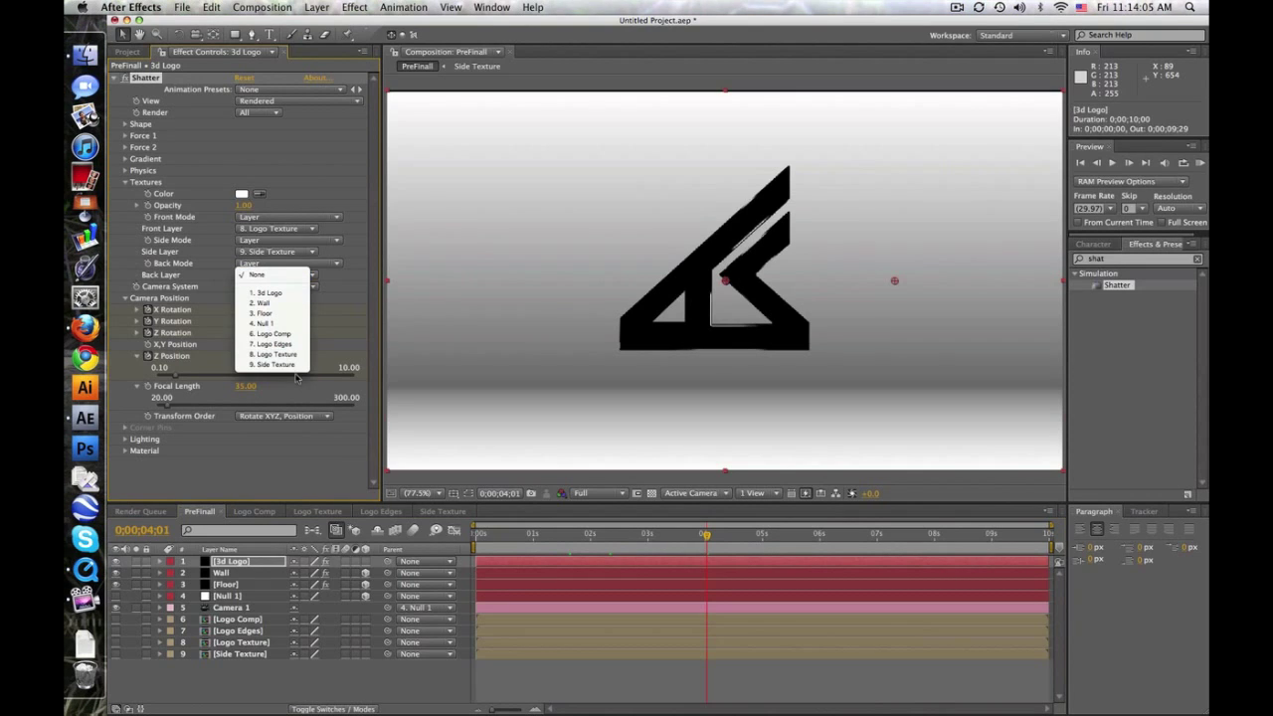
left_click(276, 276)
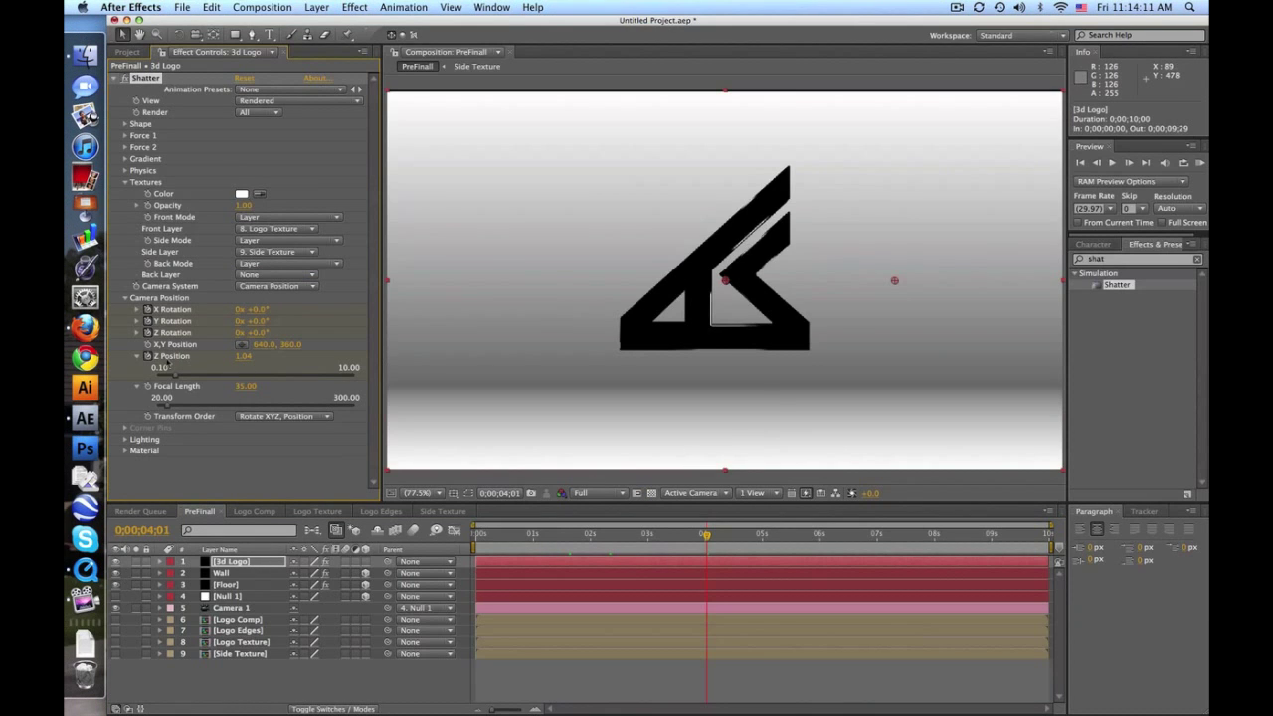
- Set the Ambient Light in Shatter's Lighting settings to 0.50 and scrub to 0;00;03;14 to check the logo
left_click(124, 438)
scroll(370, 415, "down", 1)
scroll(370, 416, "down", 1)
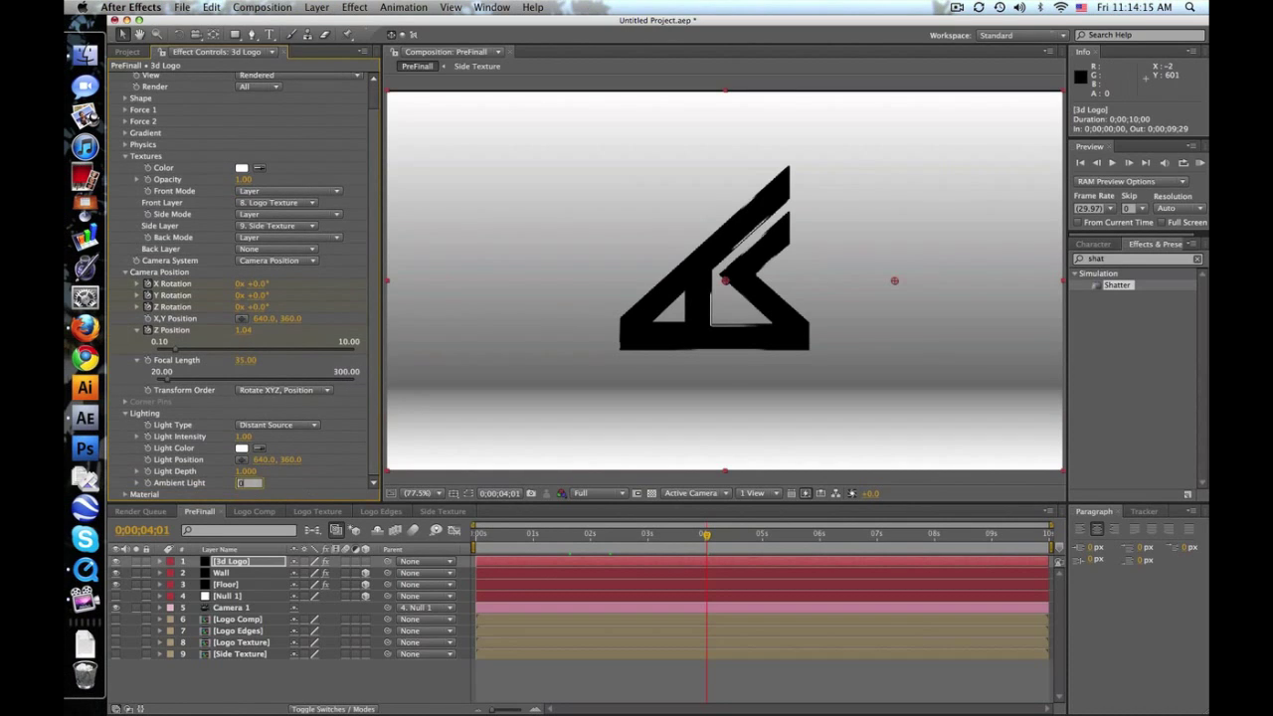
type(".59")
key("Return")
scroll(251, 286, "down", 3)
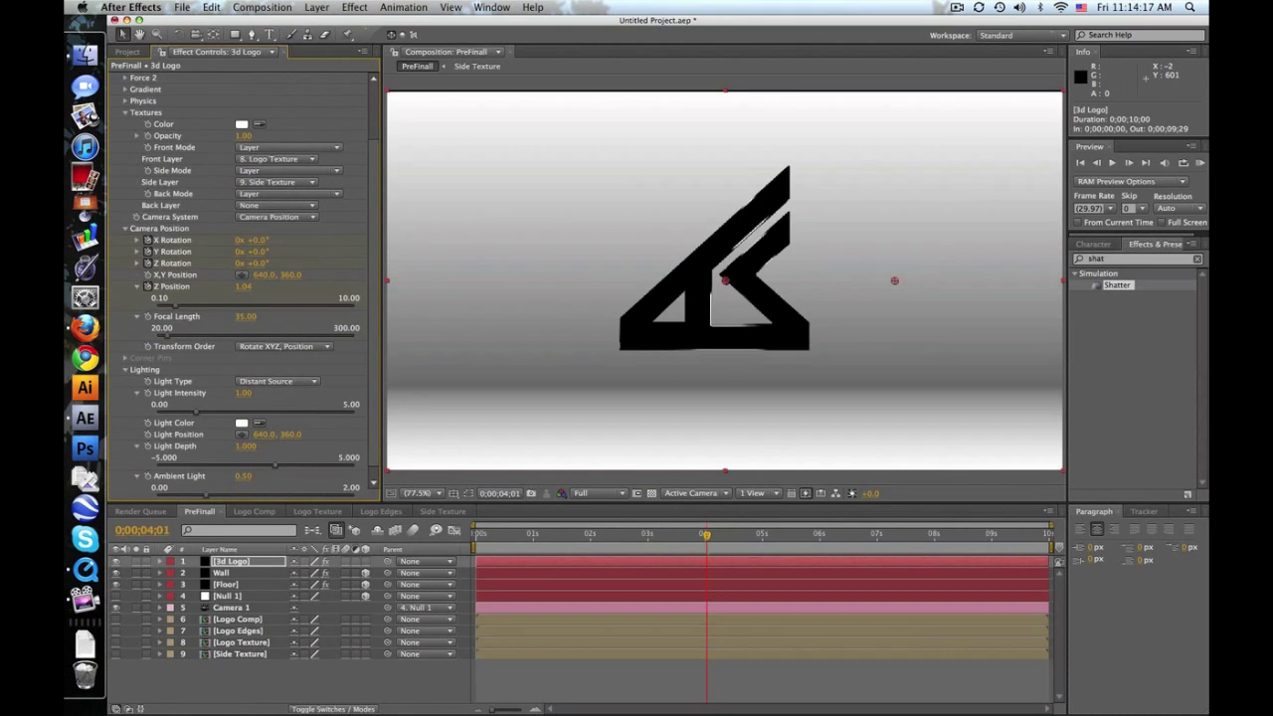
left_click_drag(645, 537, 675, 534)
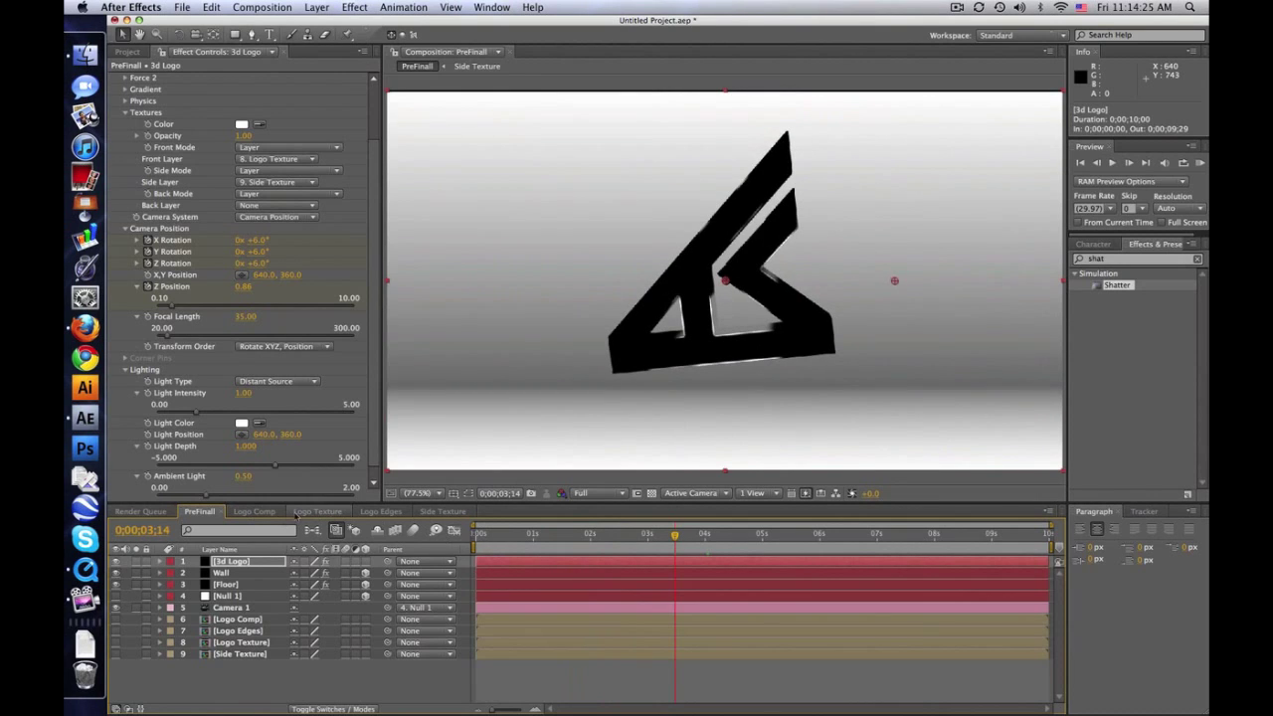
- In the Logo Texture composition, add an adjustment layer with a Curves effect and raise the black point to lighten the logo to grey
left_click(316, 511)
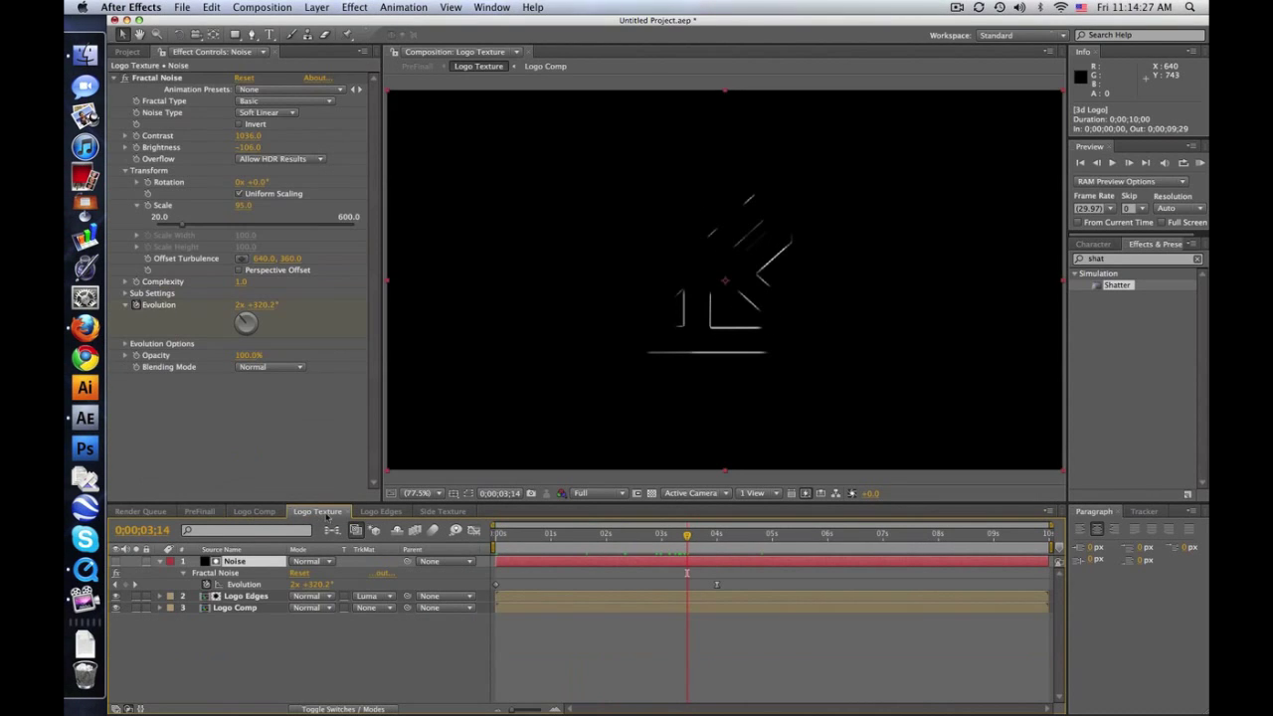
left_click(157, 563)
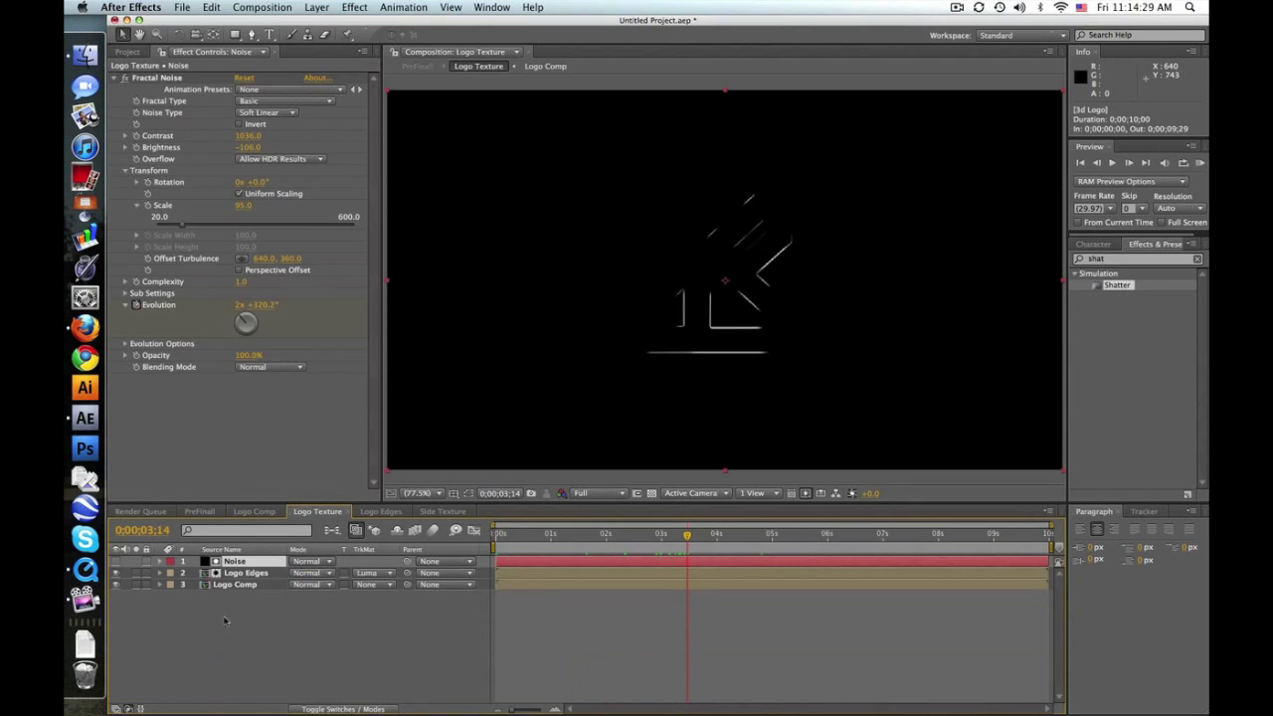
left_click(329, 7)
mouse_move(323, 35)
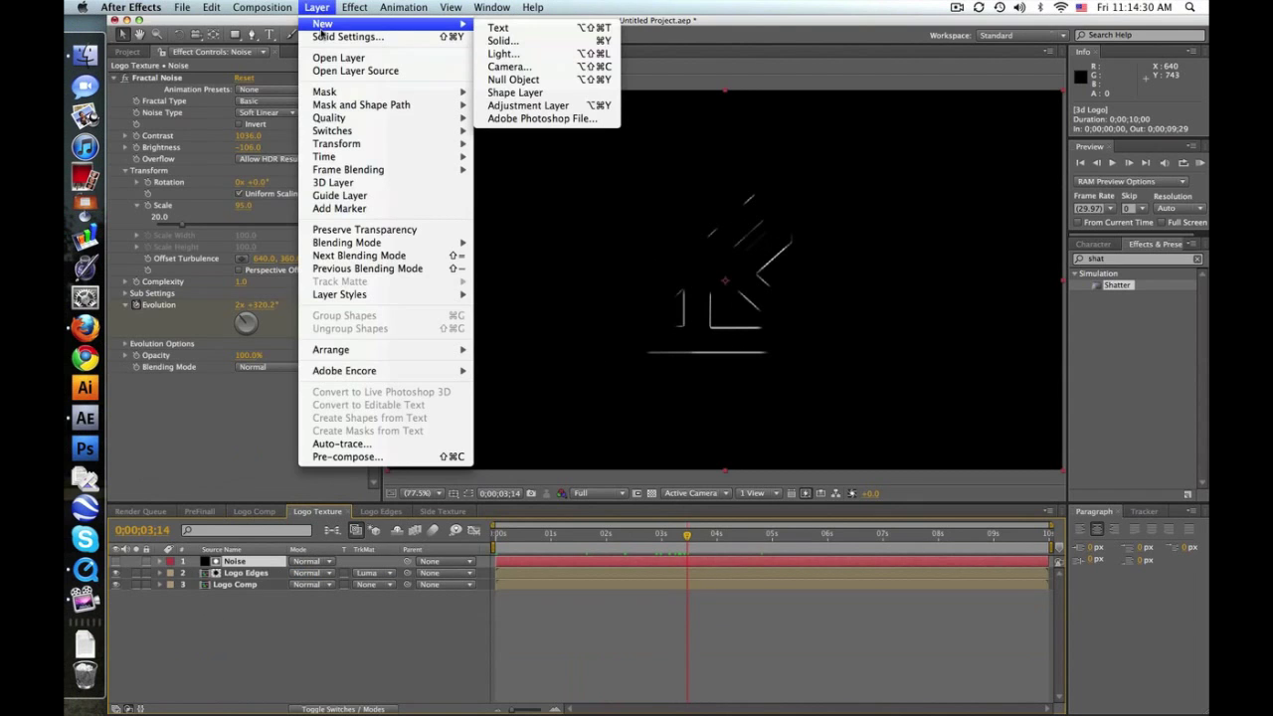
left_click(558, 107)
key("super+5")
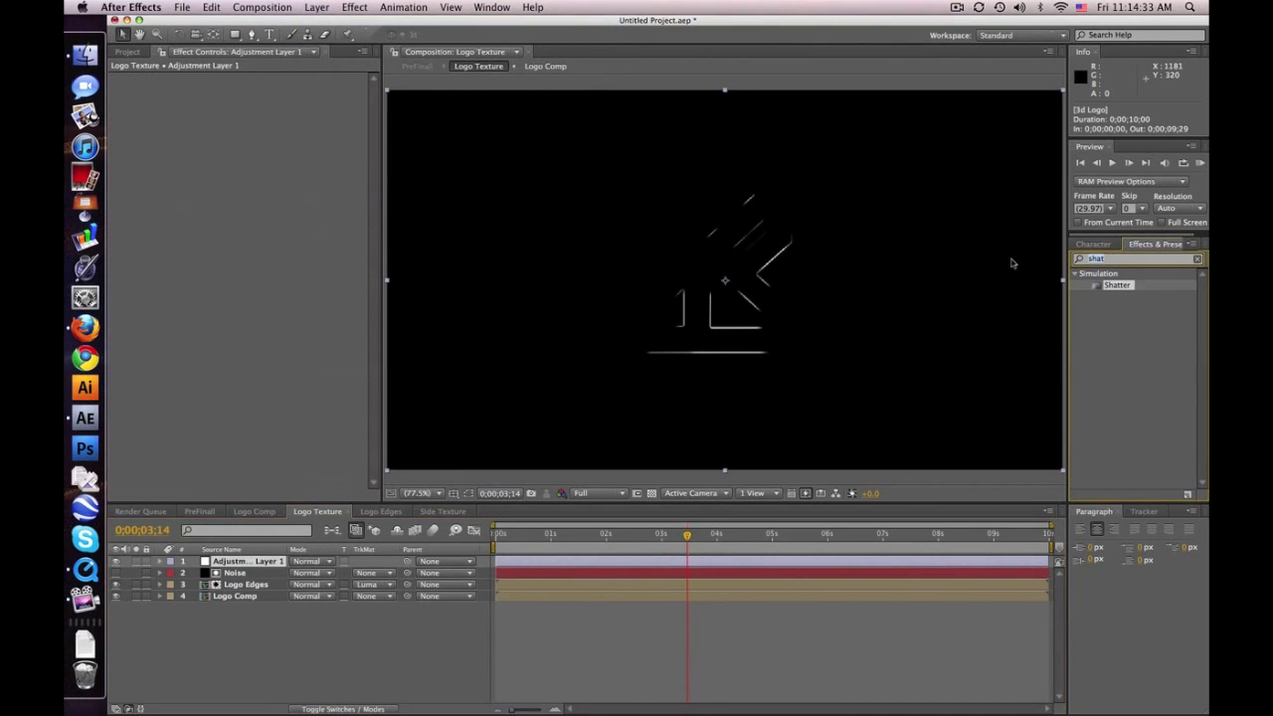
type("curves")
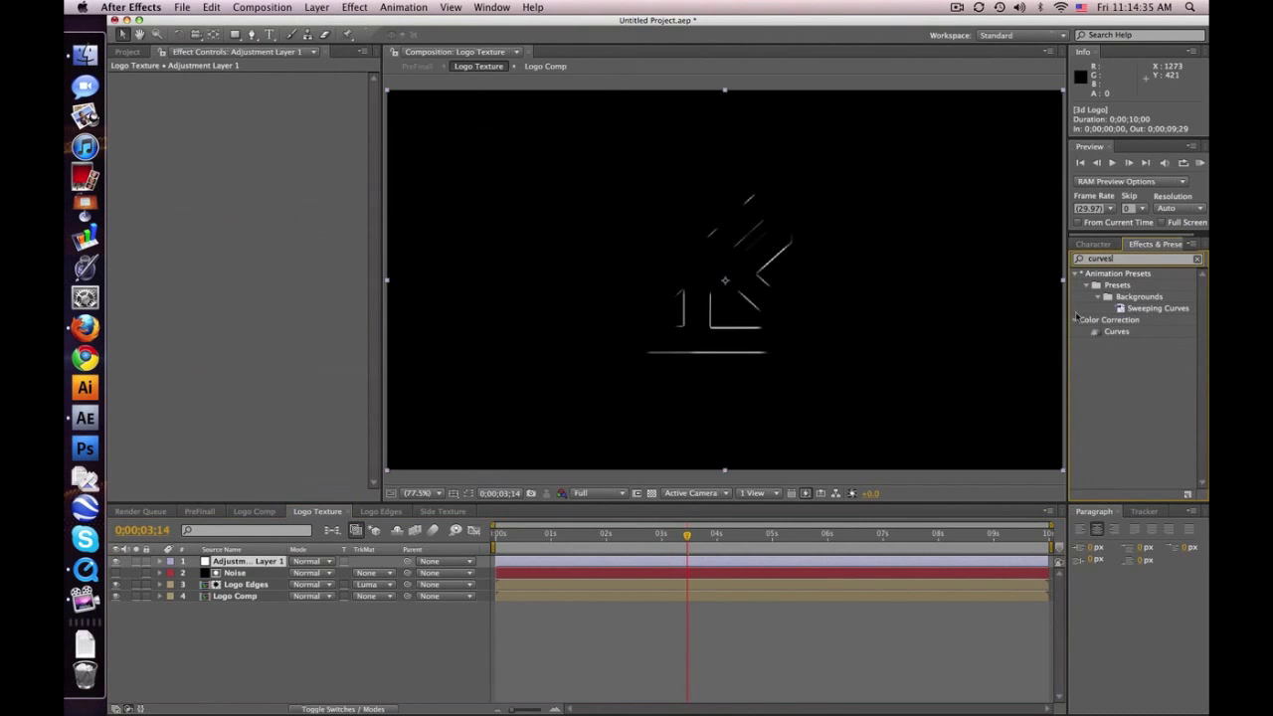
left_click_drag(1116, 333, 217, 562)
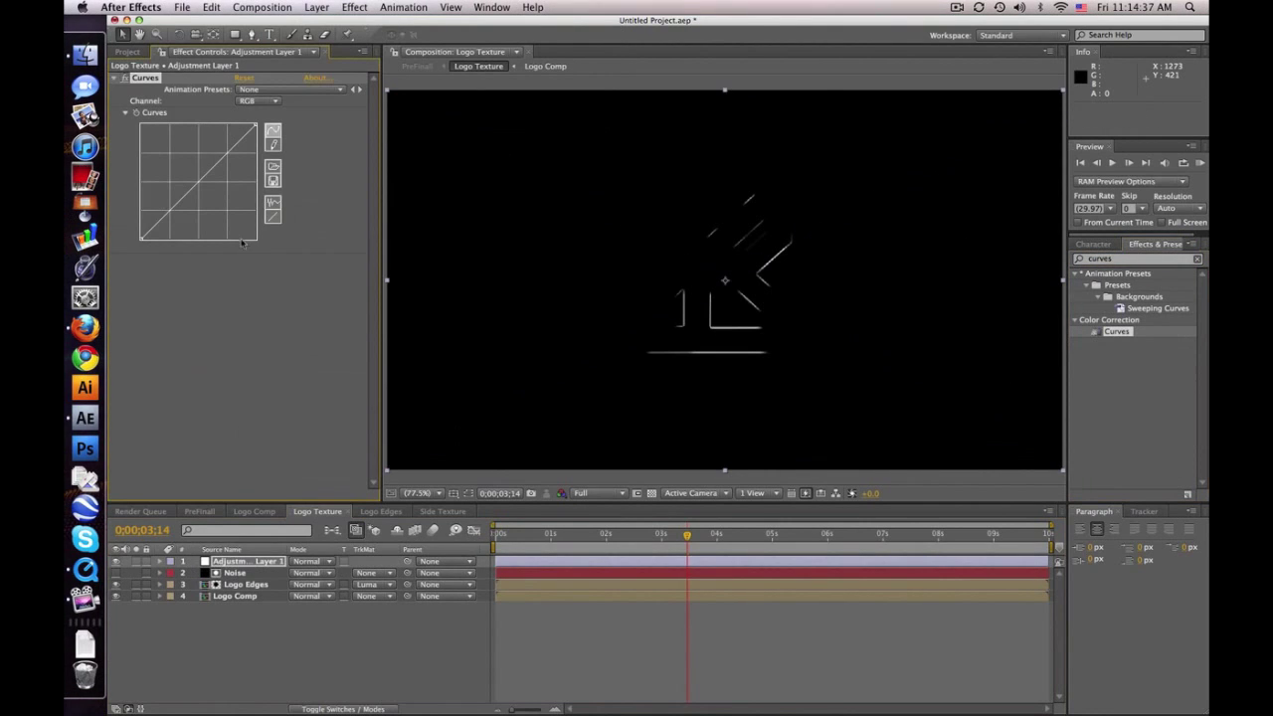
mouse_move(141, 239)
left_mouse_down()
mouse_move(137, 185)
mouse_move(140, 215)
left_mouse_up()
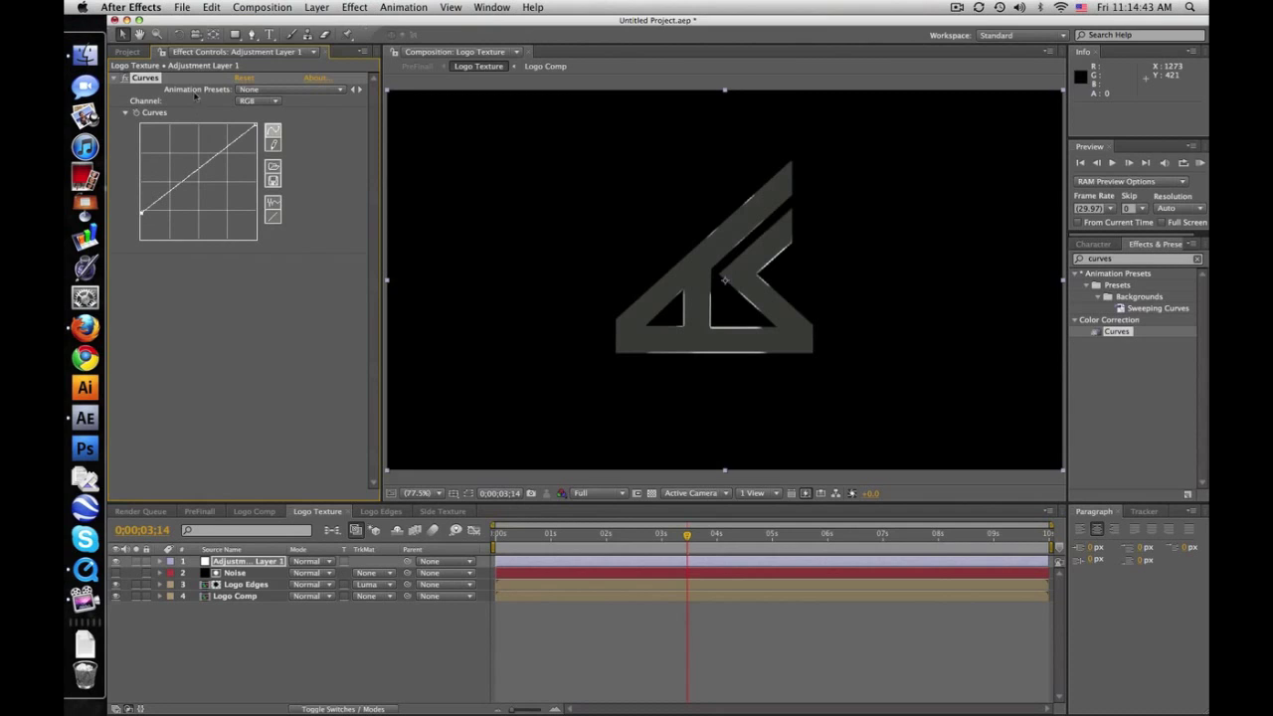
- Draw a closed Pen mask on the adjustment layer around the logo's upper right part, with a curved lower-left edge
left_click(250, 34)
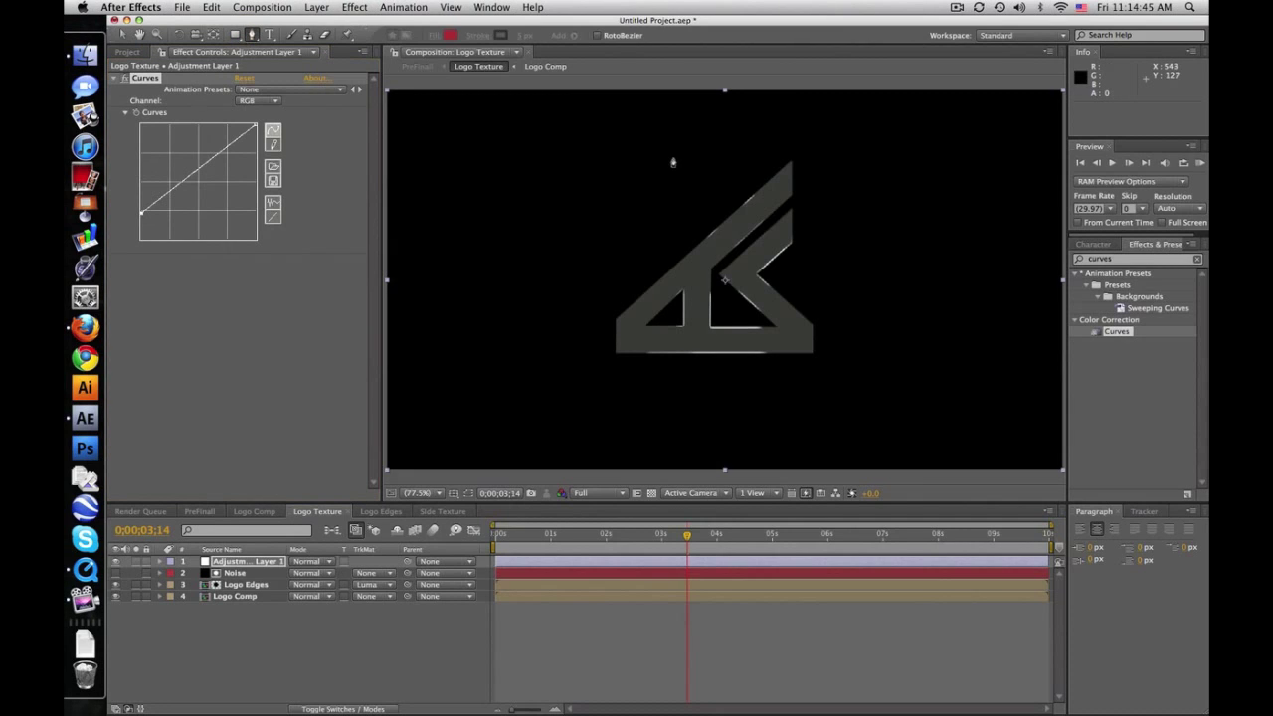
left_click_drag(745, 294, 937, 328)
scroll(881, 242, "up", 3)
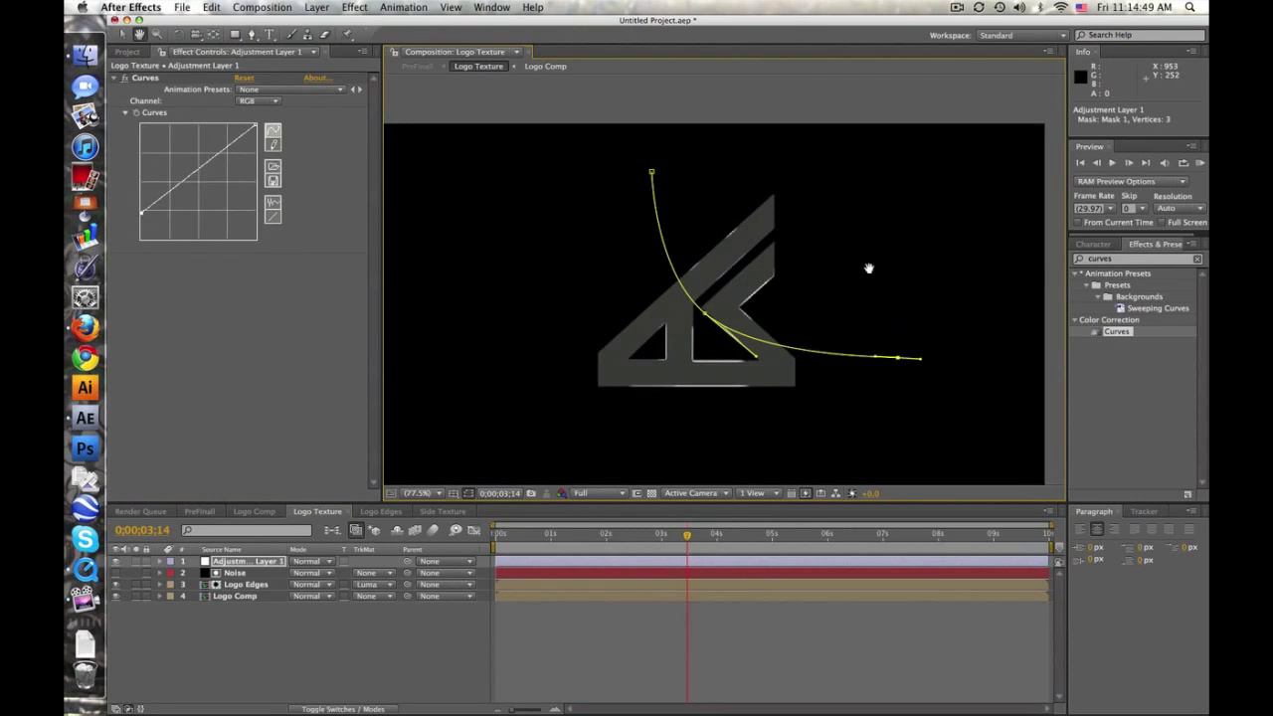
left_click(907, 214)
left_click(638, 202)
- Keyframe the adjustment layer's Position so the masked highlight moves from the logo's lower left at 0;00;00;00 to its upper right at 0;00;04;01
left_click(266, 563)
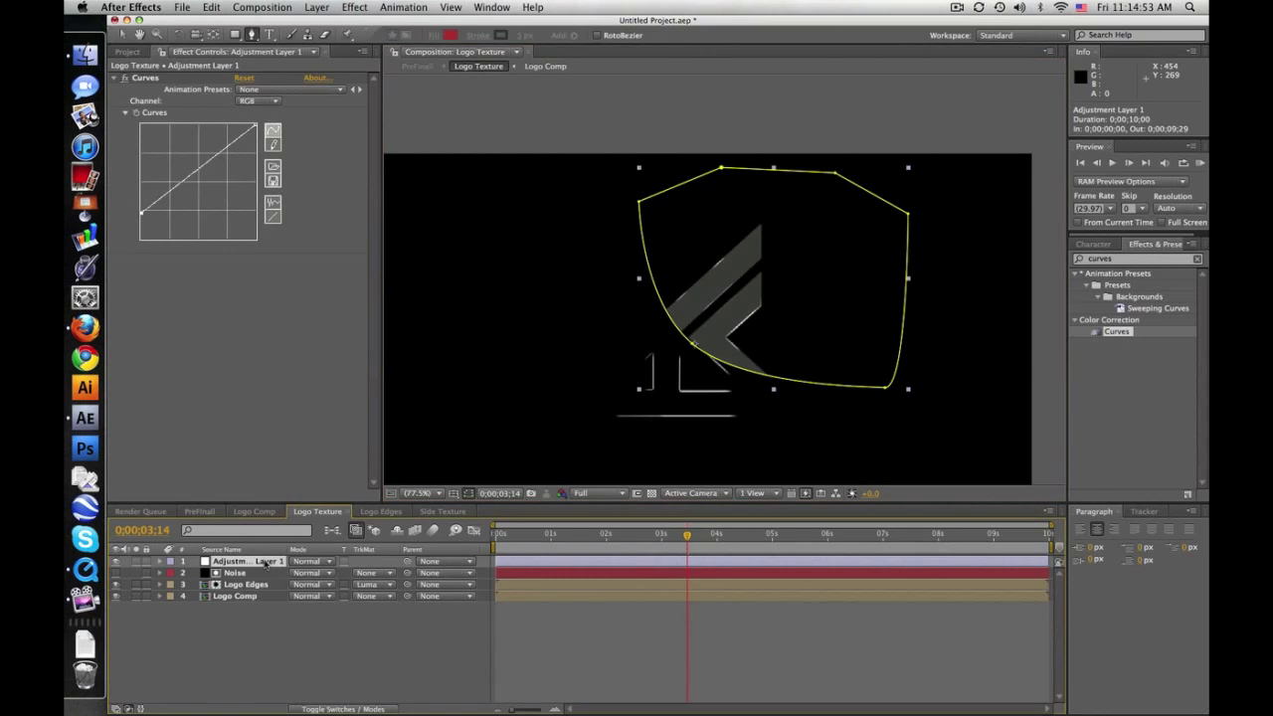
key("p")
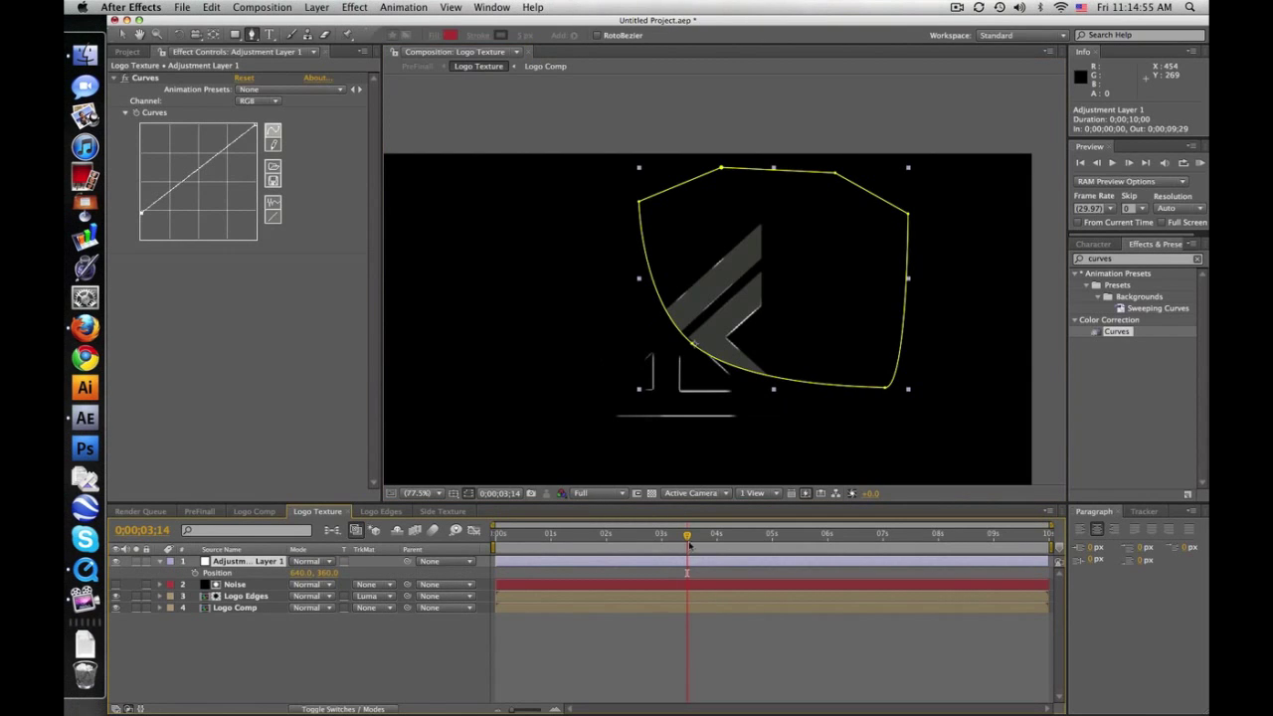
left_click_drag(686, 537, 718, 537)
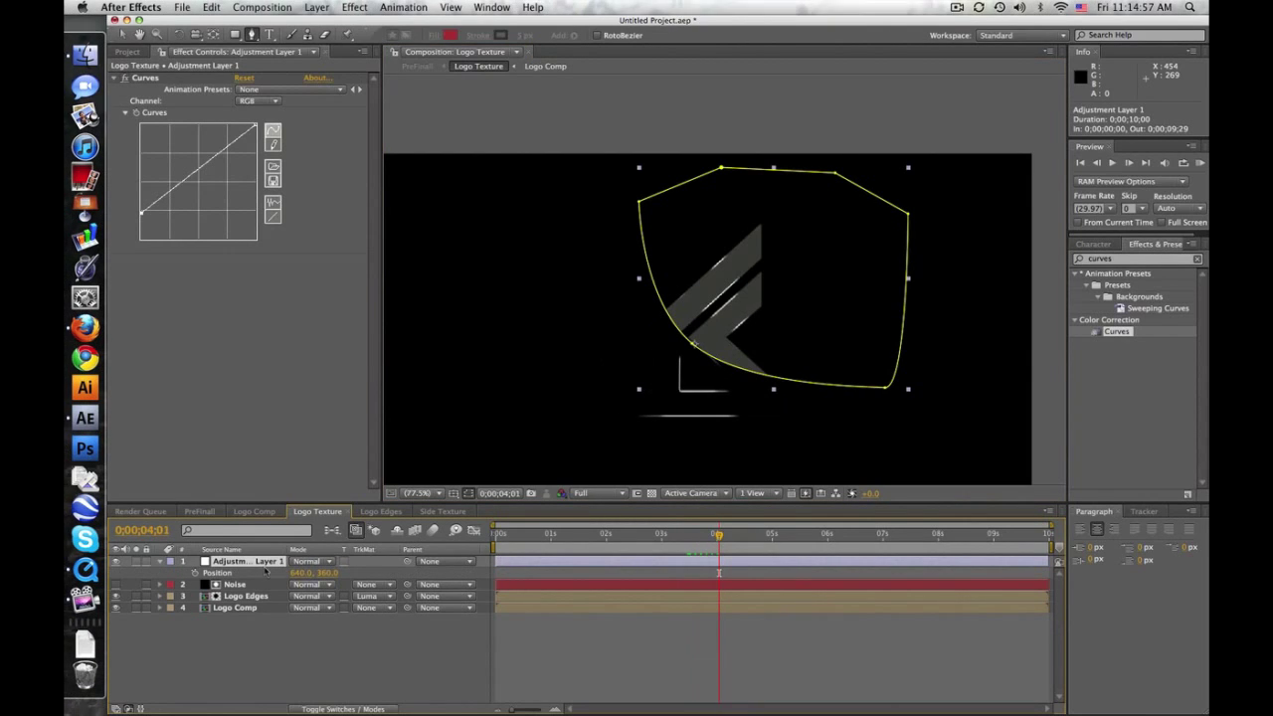
left_click(196, 573)
left_click(123, 33)
left_click_drag(710, 309, 743, 279)
left_click_drag(610, 535, 497, 535)
left_click_drag(862, 305, 710, 429)
left_click(699, 628)
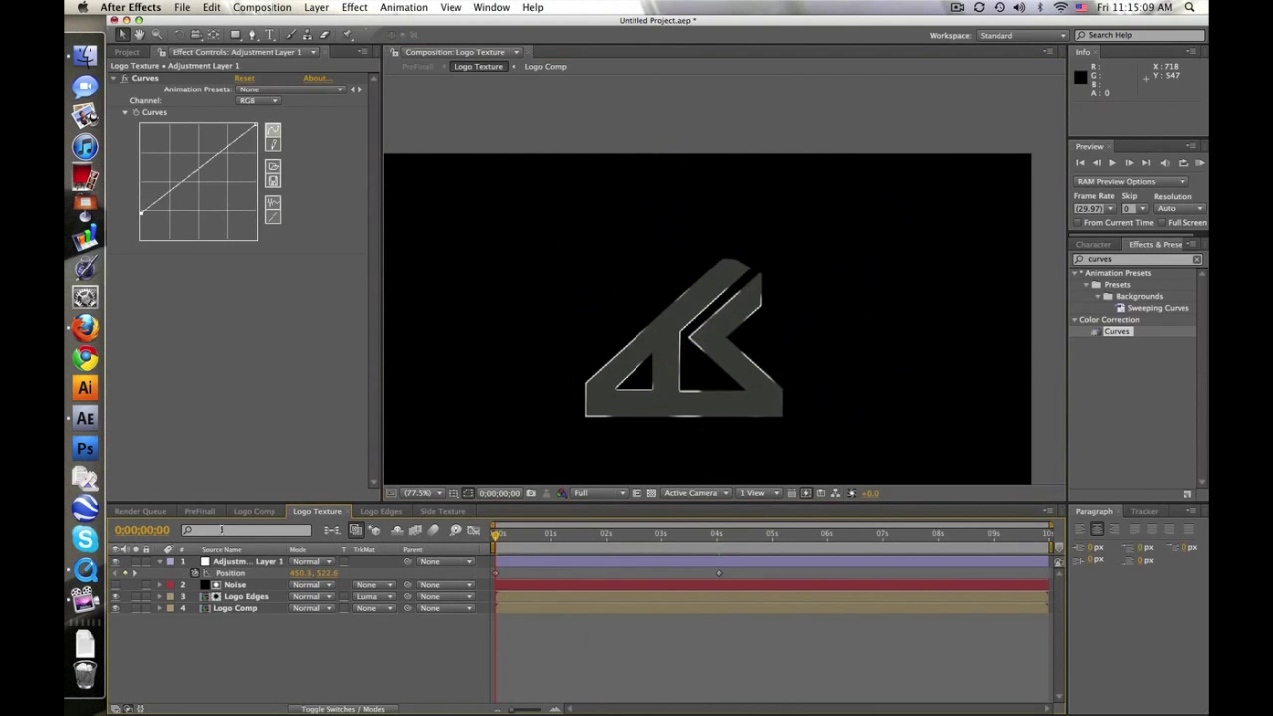
- Return to the PreFinall composition and scrub through the logo animation to check the moving highlight on its face
left_click(239, 512)
left_click(200, 512)
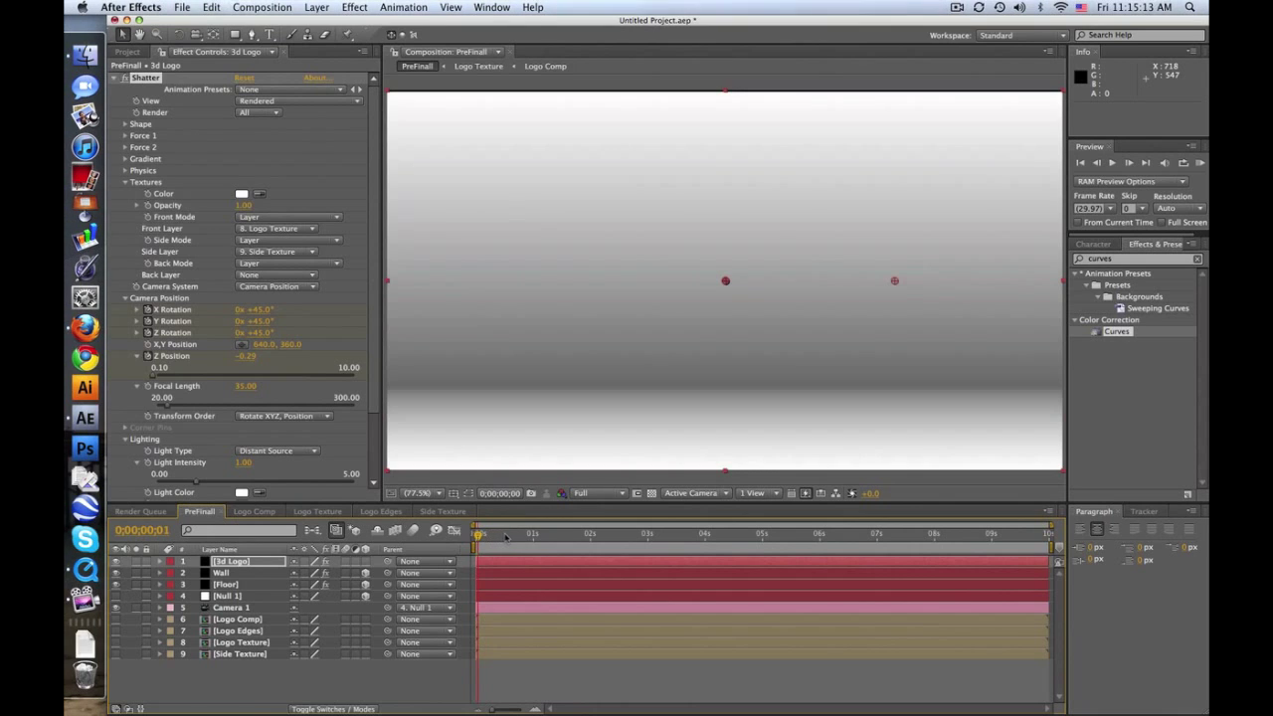
left_click_drag(513, 535, 687, 534)
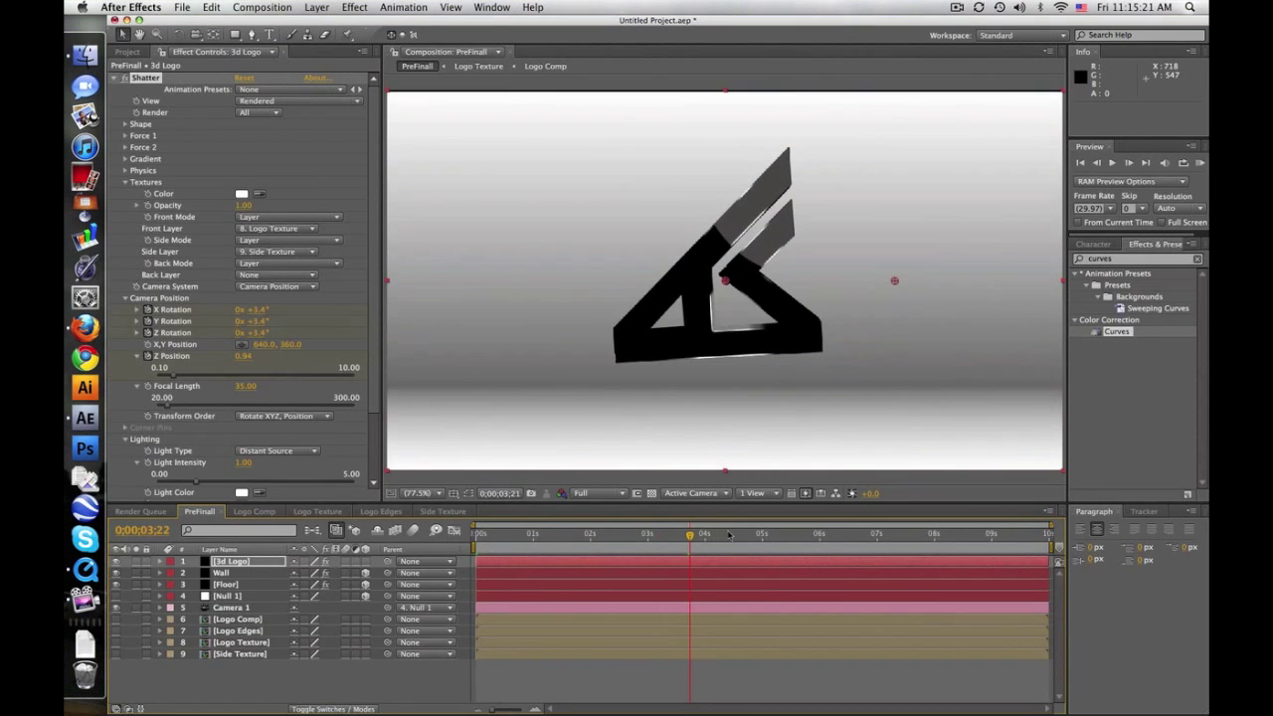
left_click(720, 534)
left_click_drag(711, 537, 736, 537)
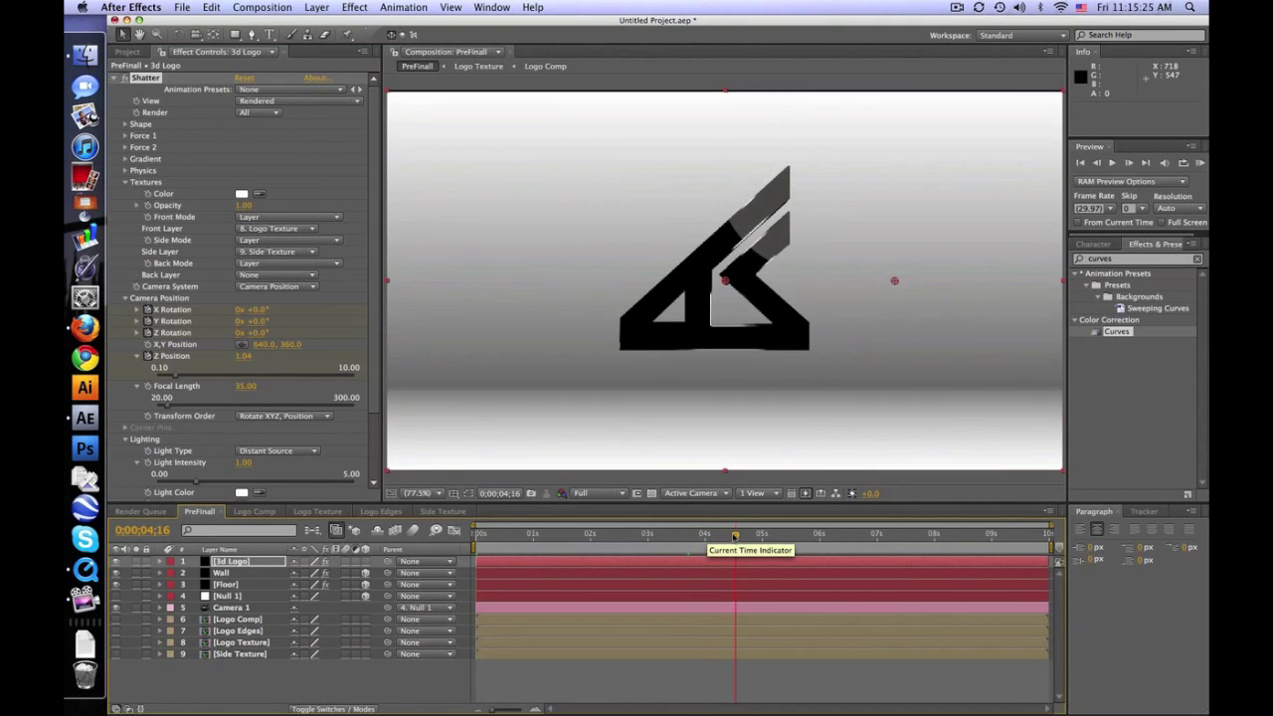
left_click(650, 536)
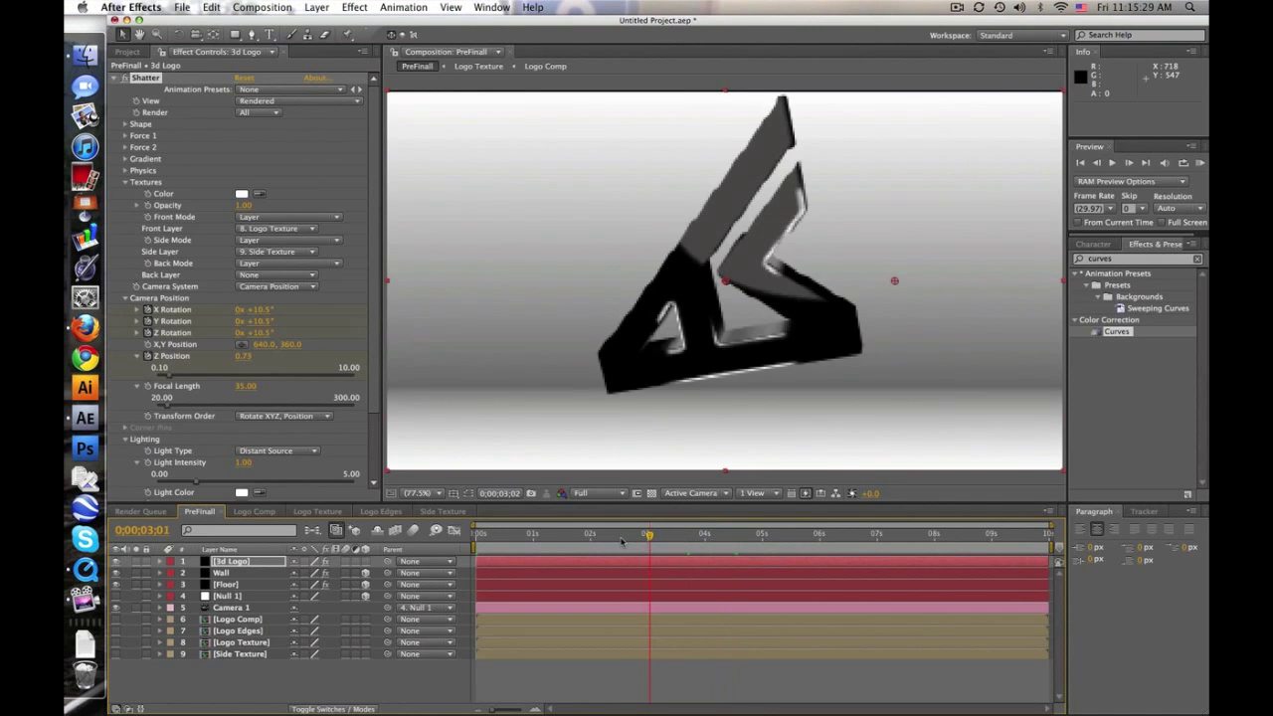
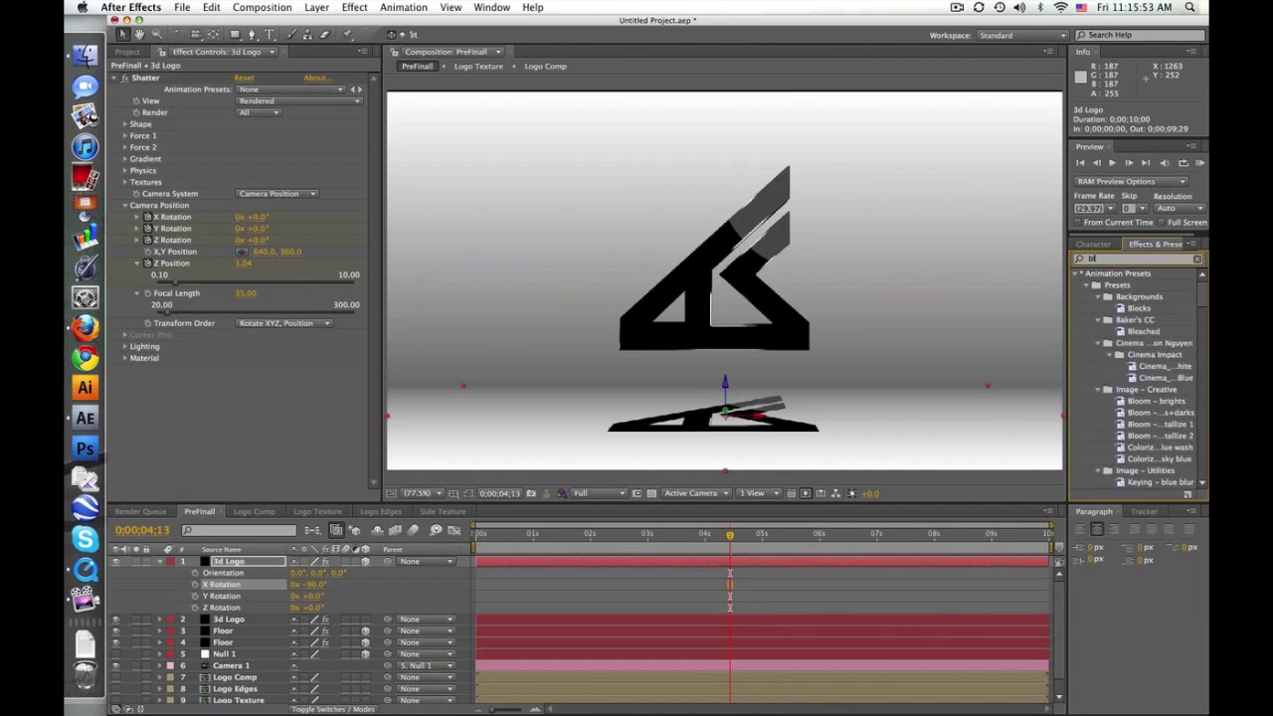
- Apply Fast Blur with Blurriness 50 to the flattened 3d Logo copy and enable keyframing for its Position and Scale at 0;00;04;00
left_click_drag(1121, 458, 243, 563)
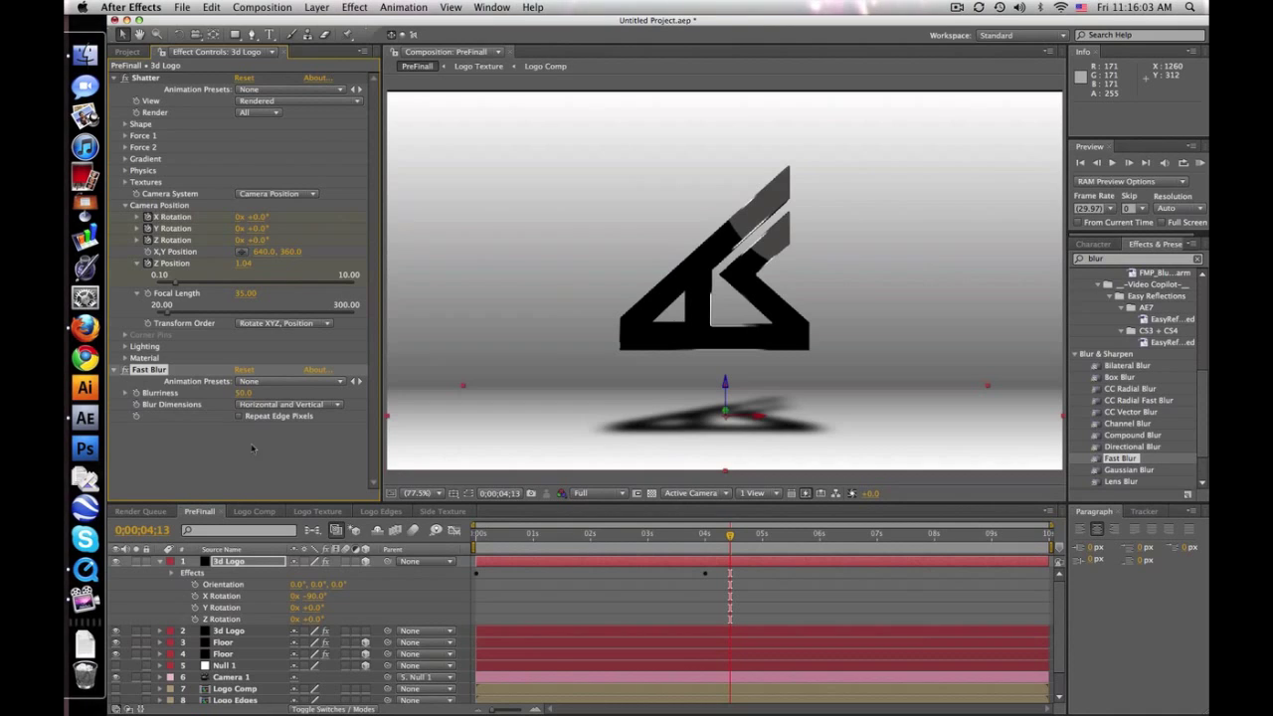
left_click(264, 563)
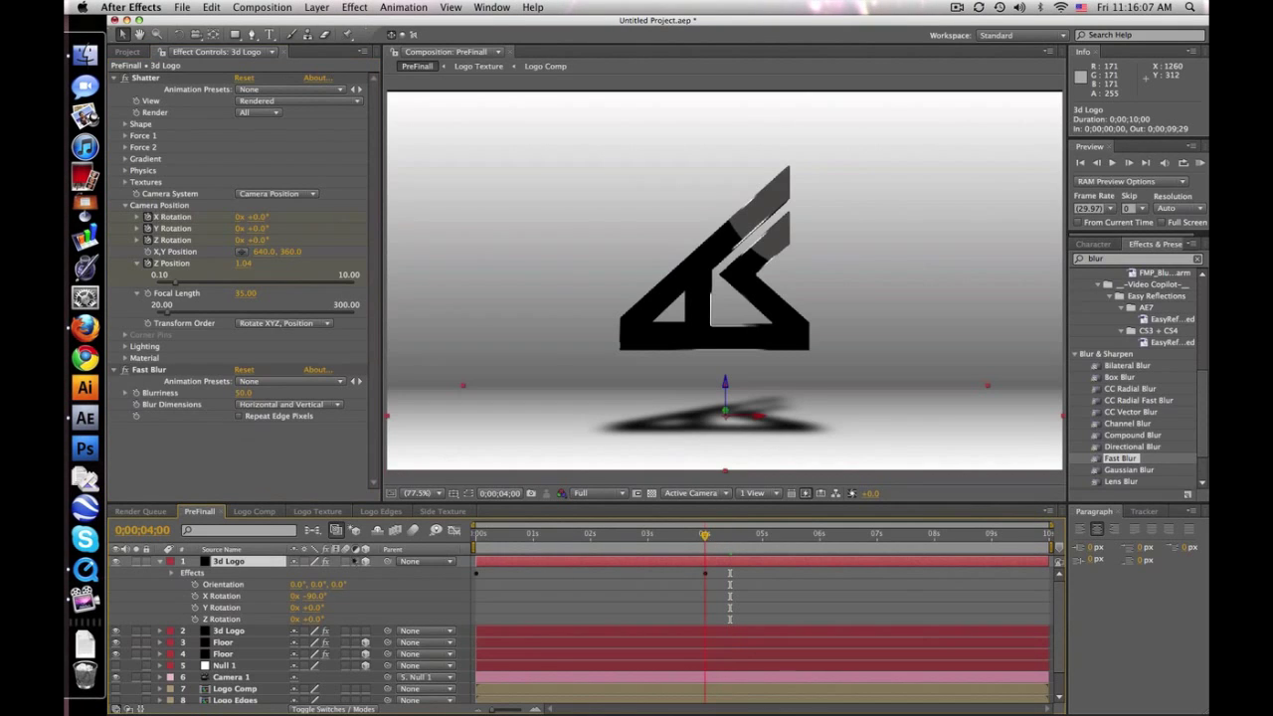
key("p")
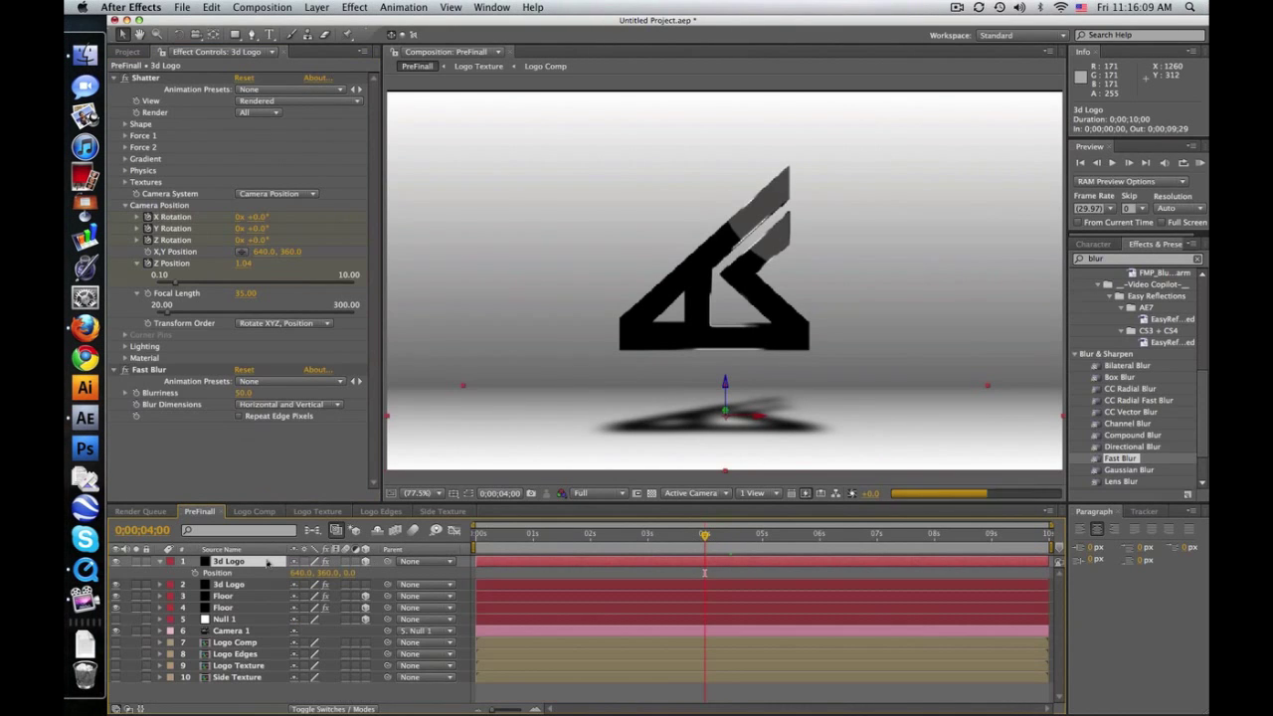
key("shift+s")
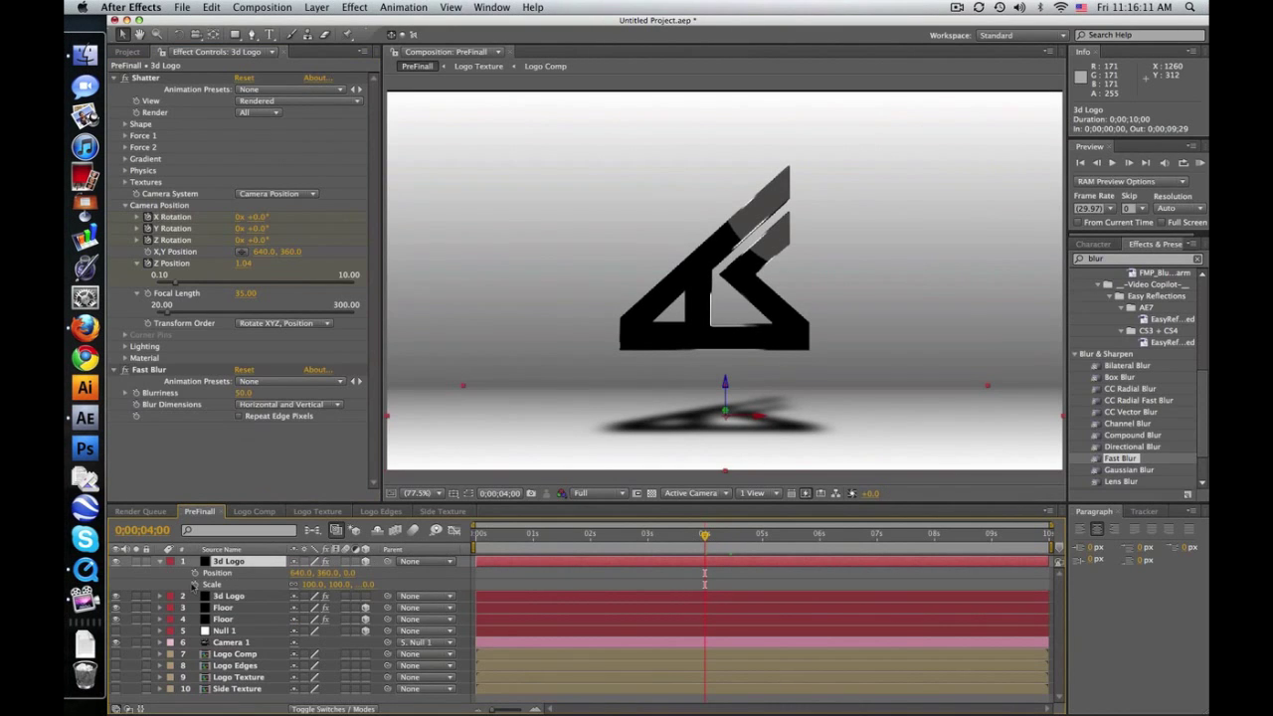
left_click(195, 573)
left_click(195, 584)
- At 0;00;00;00, keyframe the shadow copy's Z position at -462 and Scale at 50%, and place its layer below the original 3d Logo
left_click(641, 538)
left_click_drag(601, 539, 472, 542)
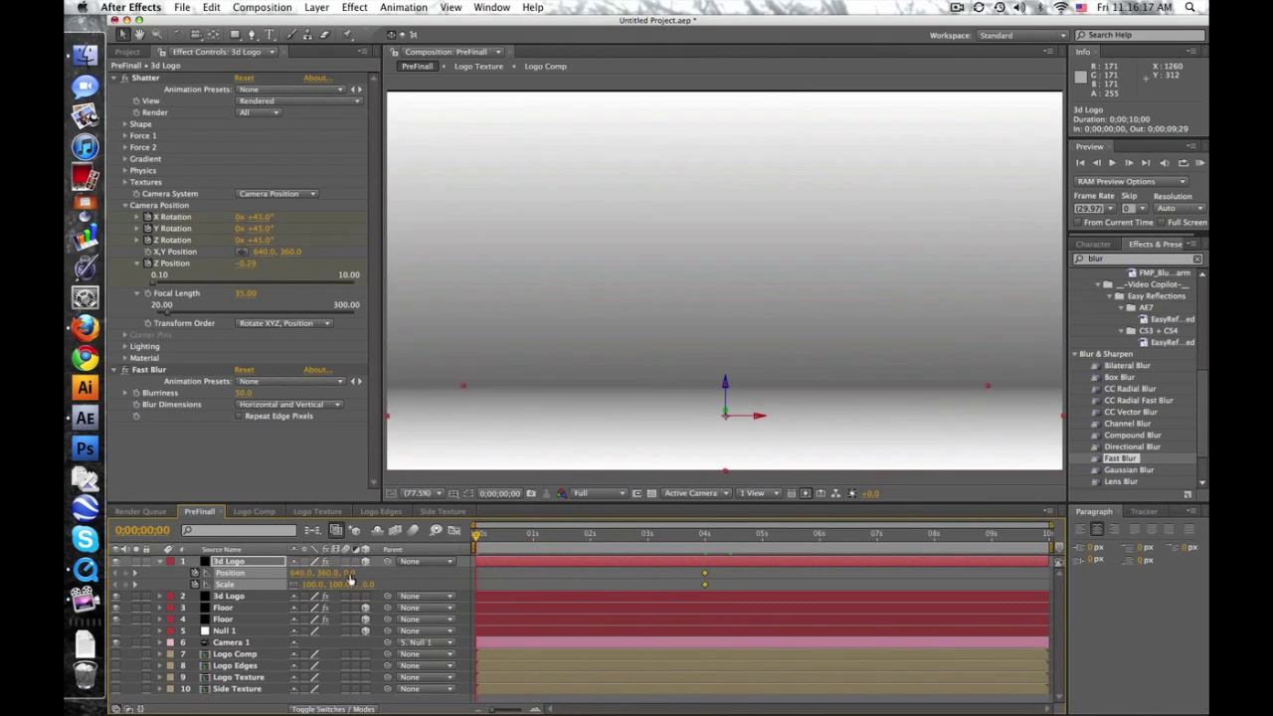
left_click_drag(348, 574, 286, 597)
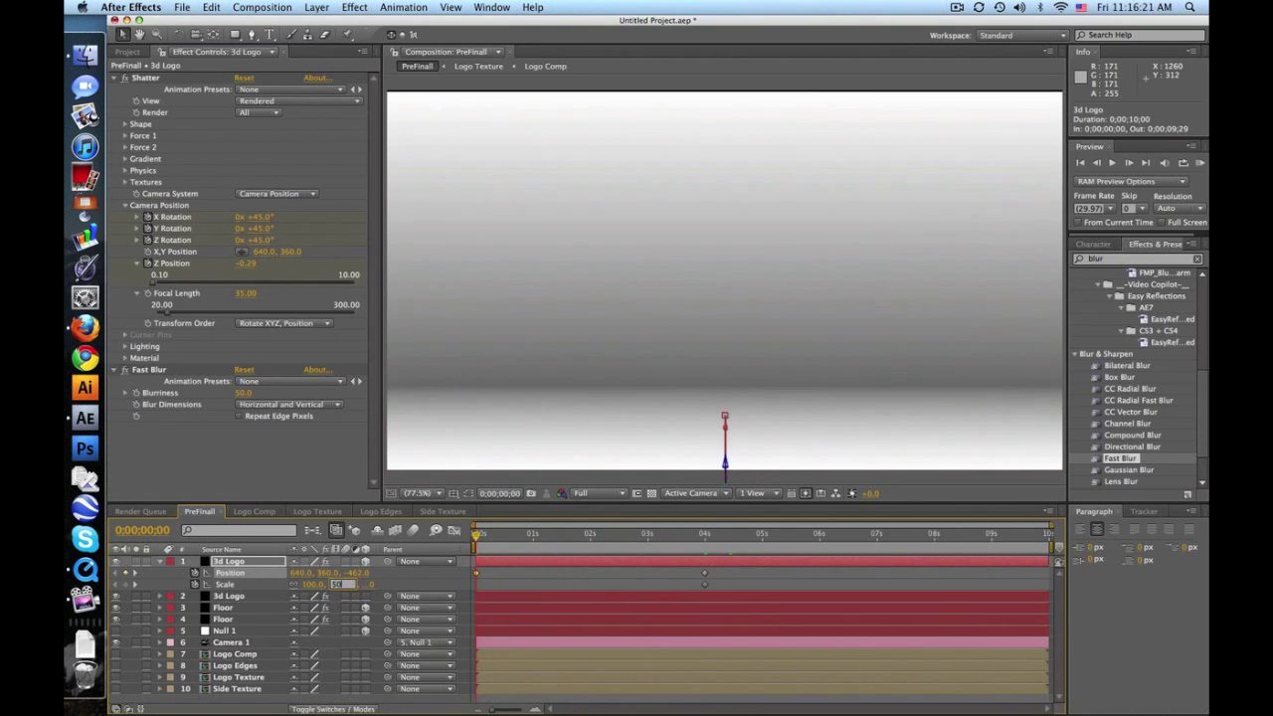
type("50")
key("Return")
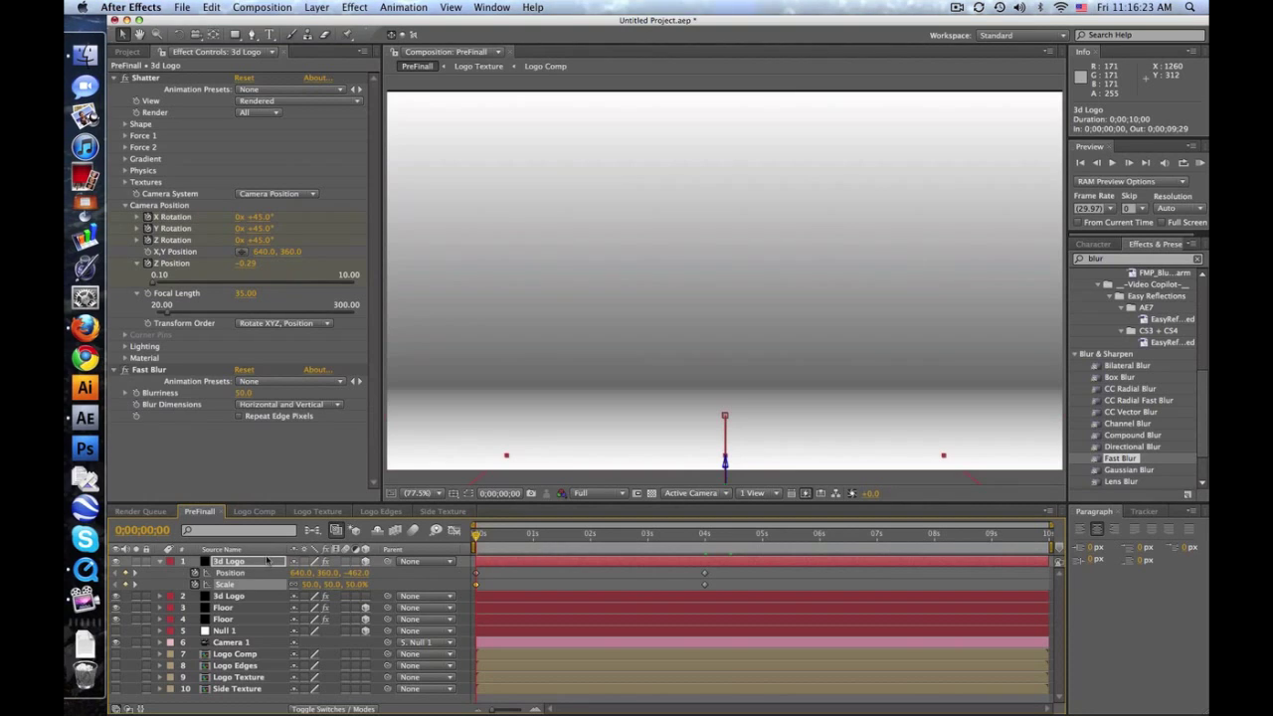
left_click_drag(271, 561, 261, 598)
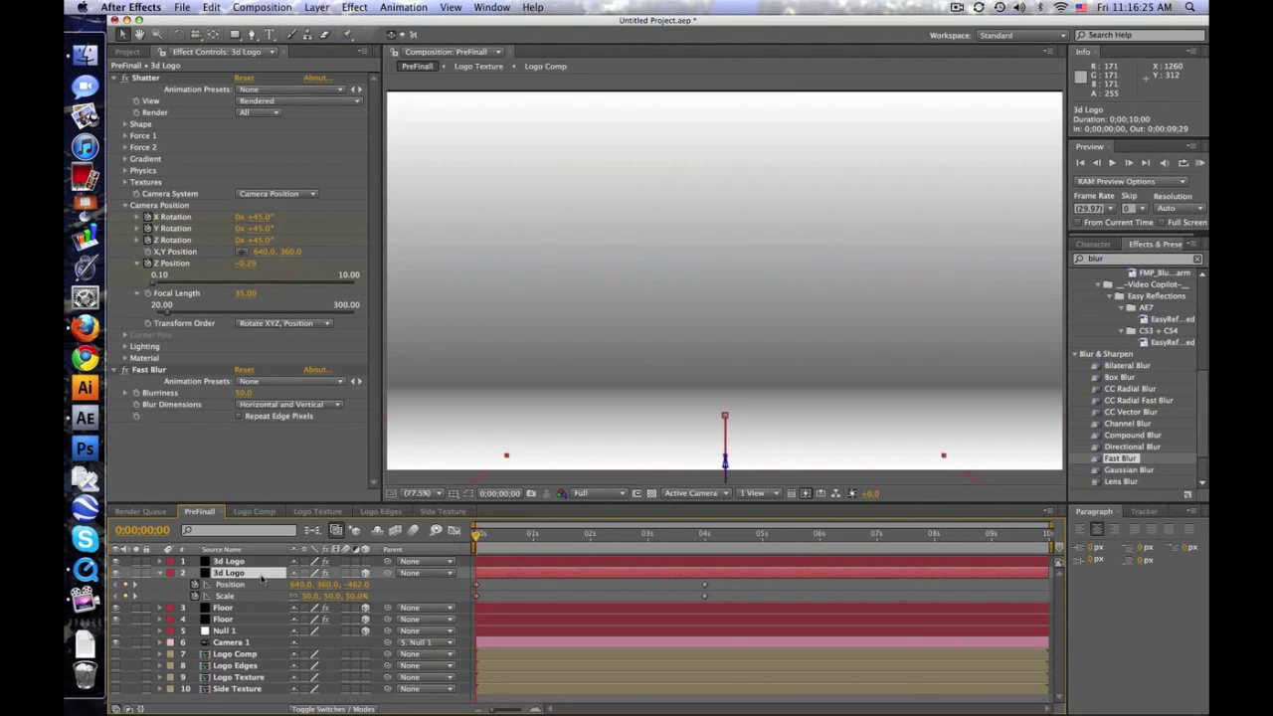
- Rename the blurred logo copy to 3d Logo Shadow and scrub the timeline to check its shadow animation
key("Return")
type("Shadow")
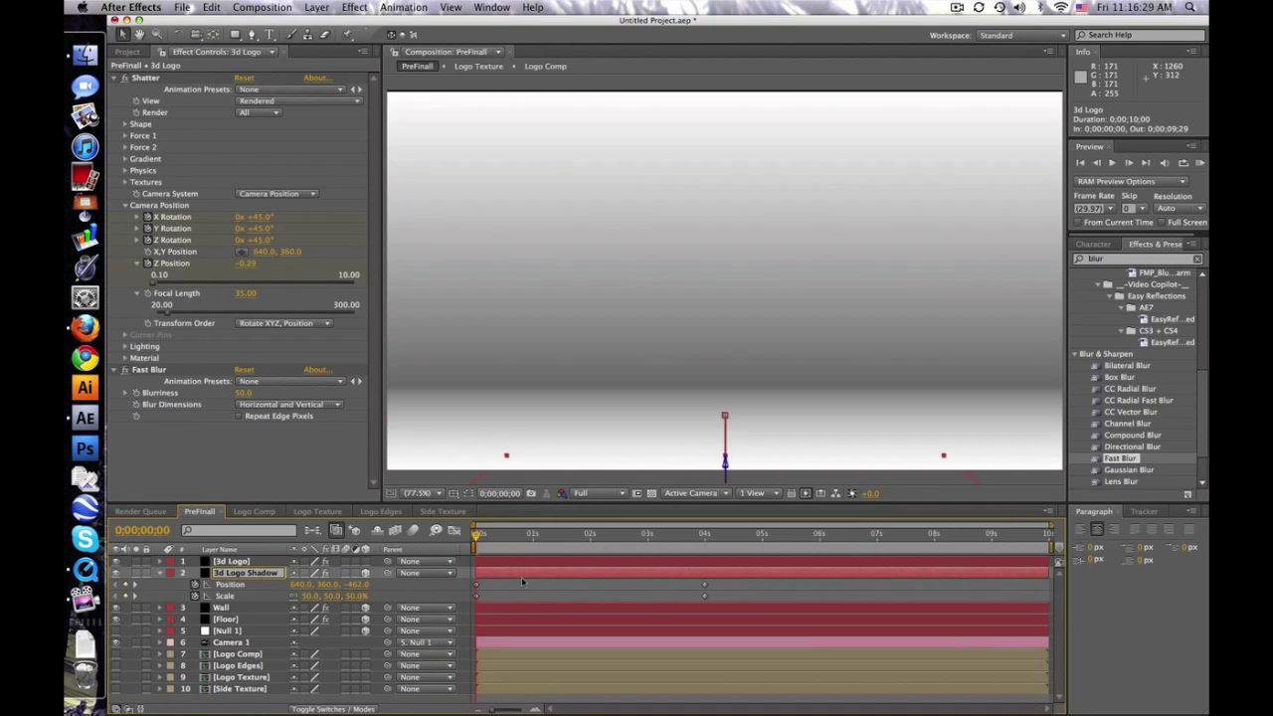
left_click(522, 582)
left_click_drag(502, 534, 646, 527)
- Add a Fill effect above Fast Blur on the 3d Logo Shadow layer, colour it dark grey, and preview the shadow
left_click(1098, 258)
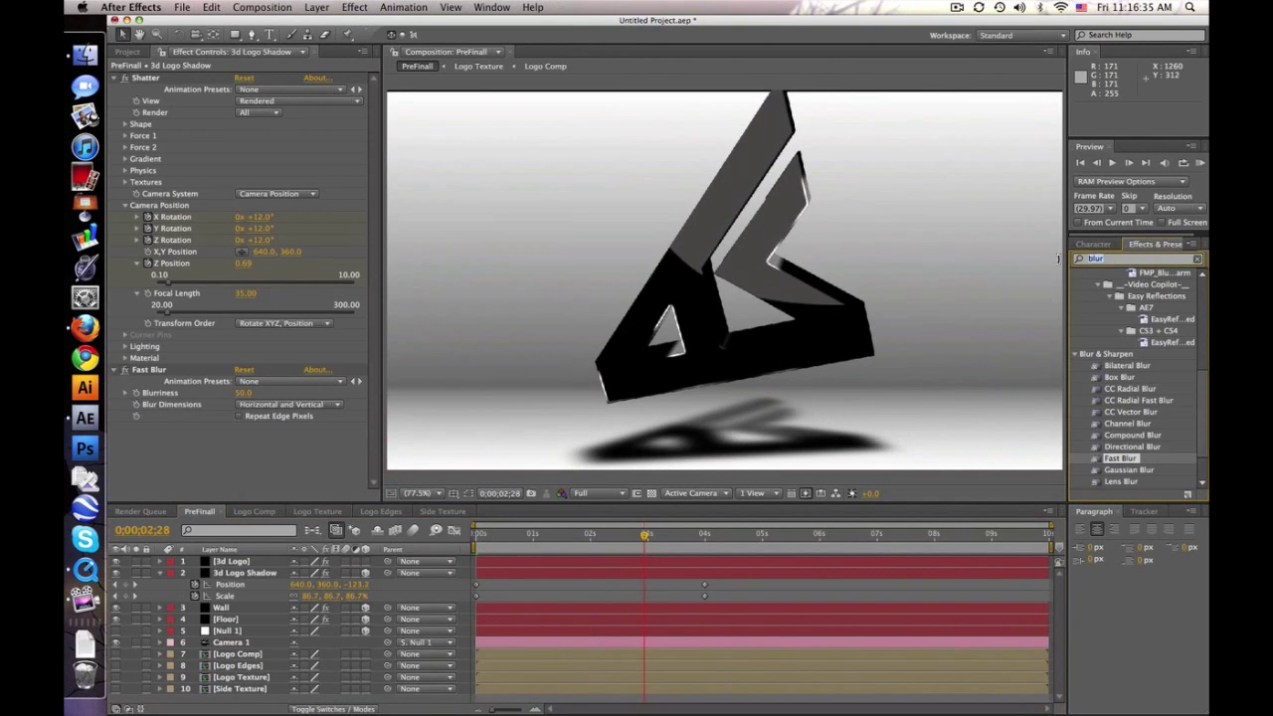
type("fill")
left_click_drag(1110, 355, 175, 369)
left_click(241, 390)
mouse_move(459, 540)
left_mouse_down()
mouse_move(414, 621)
mouse_move(412, 602)
left_mouse_up()
left_click(702, 455)
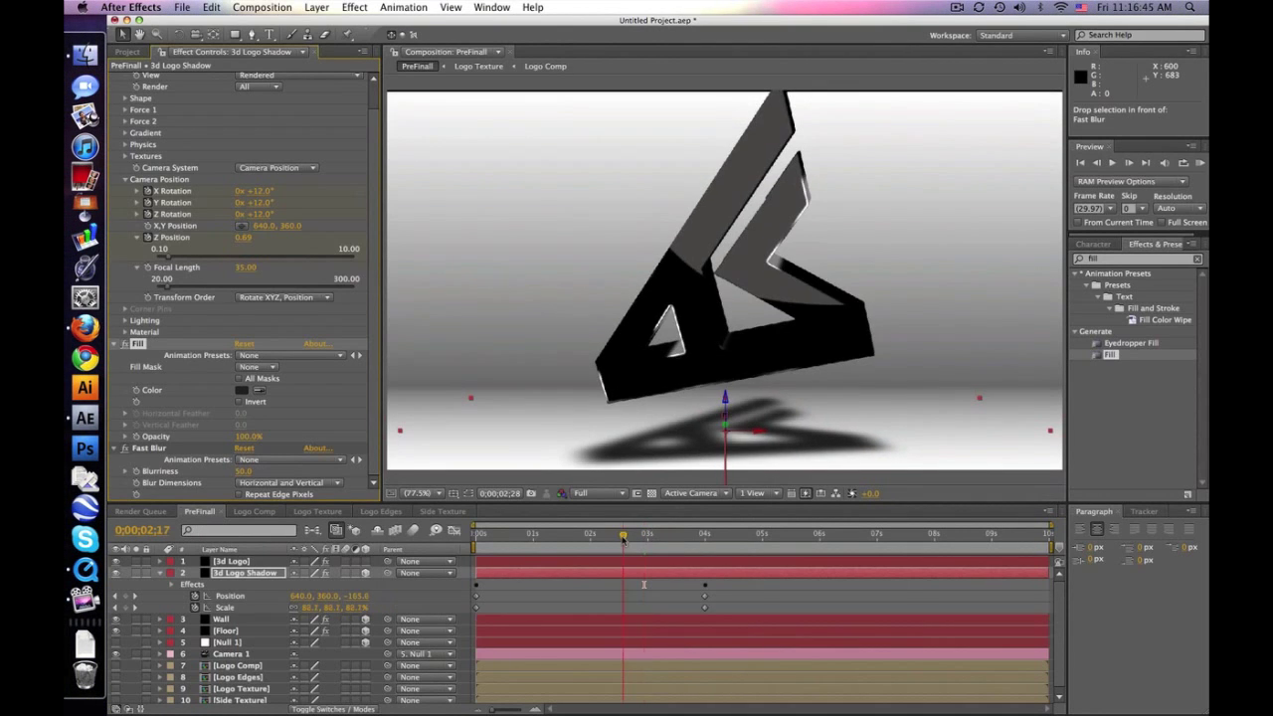
left_click(608, 535)
key("space")
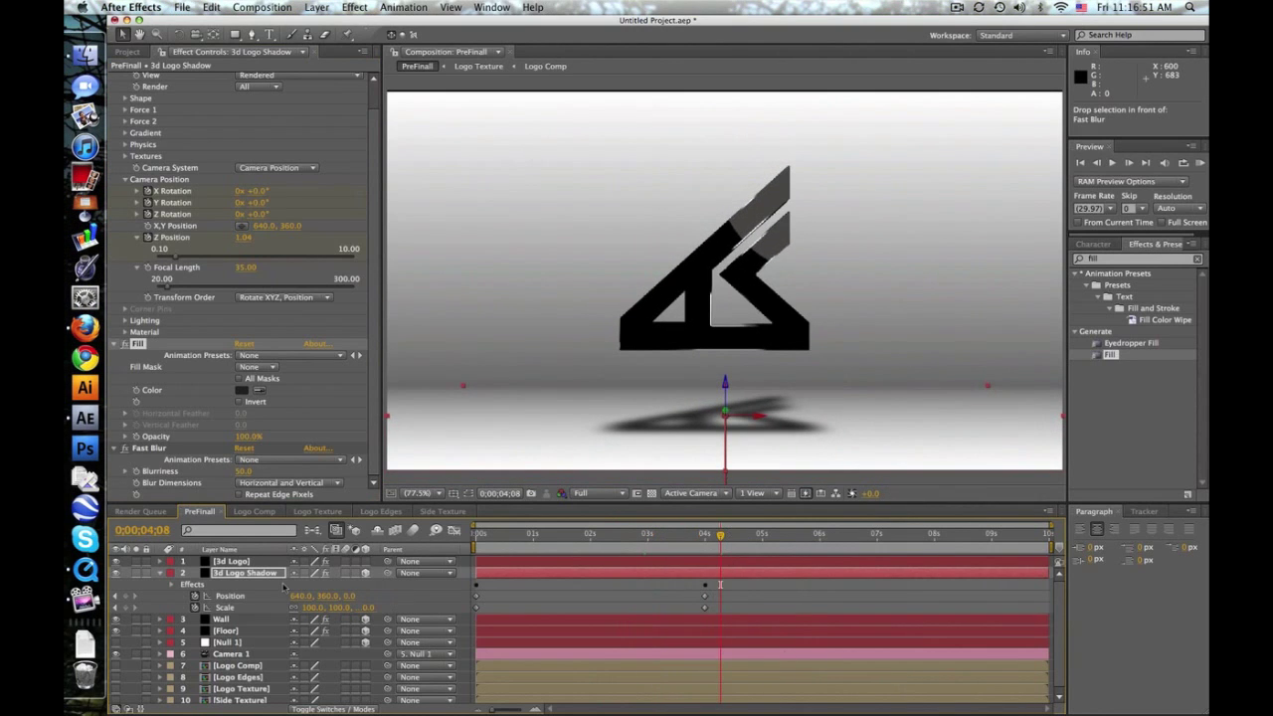
- Create a black 1280 x 720 px solid named Flare above the logo layers
left_click(160, 574)
left_click(316, 7)
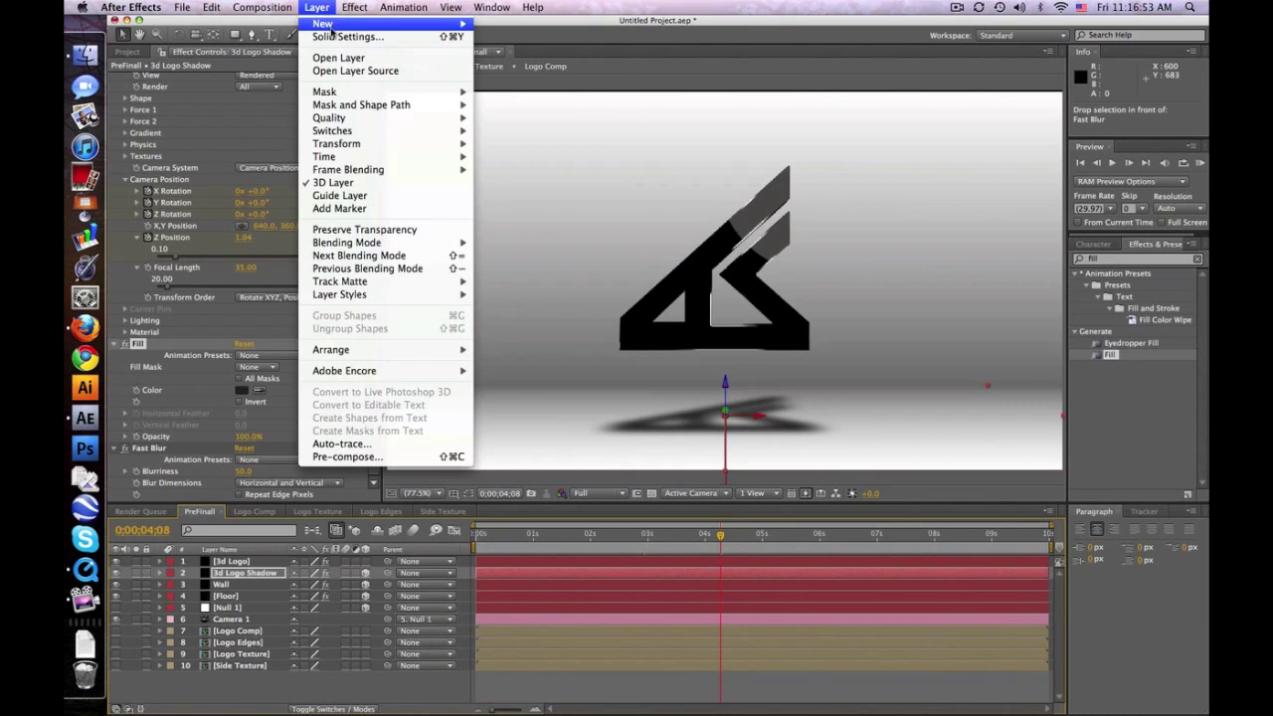
mouse_move(328, 23)
left_click(502, 41)
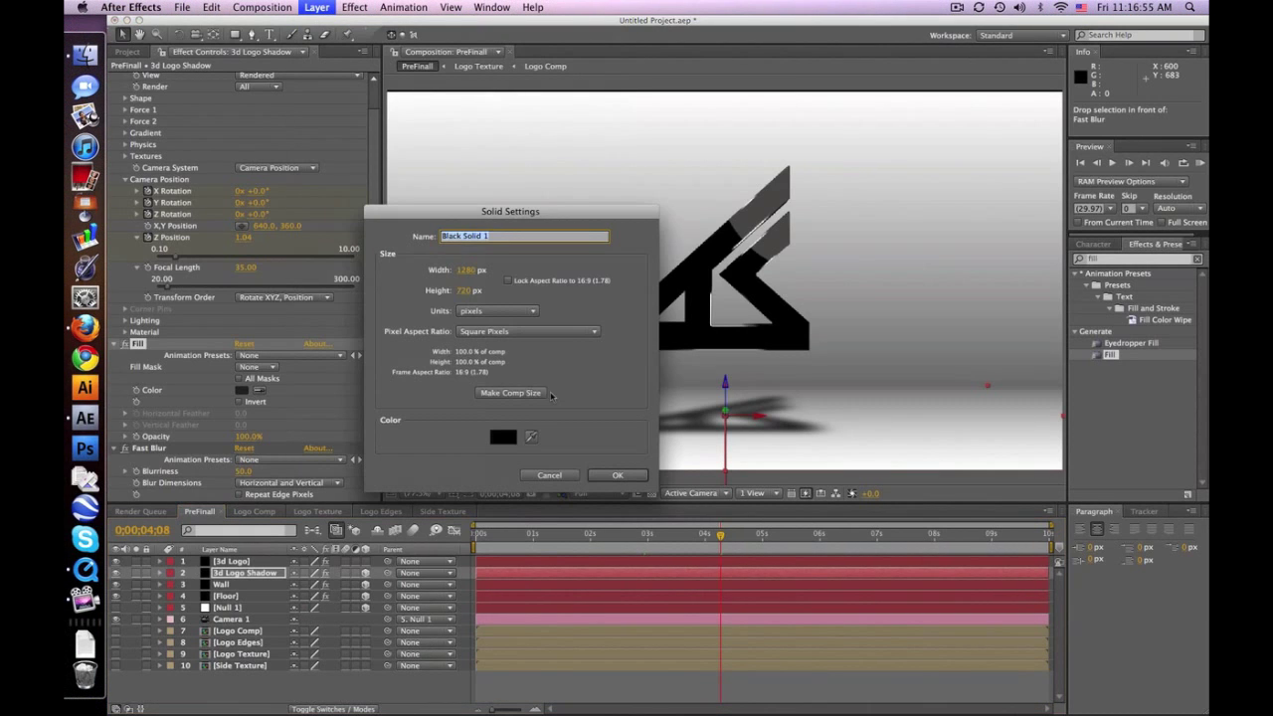
type("f")
key("Return")
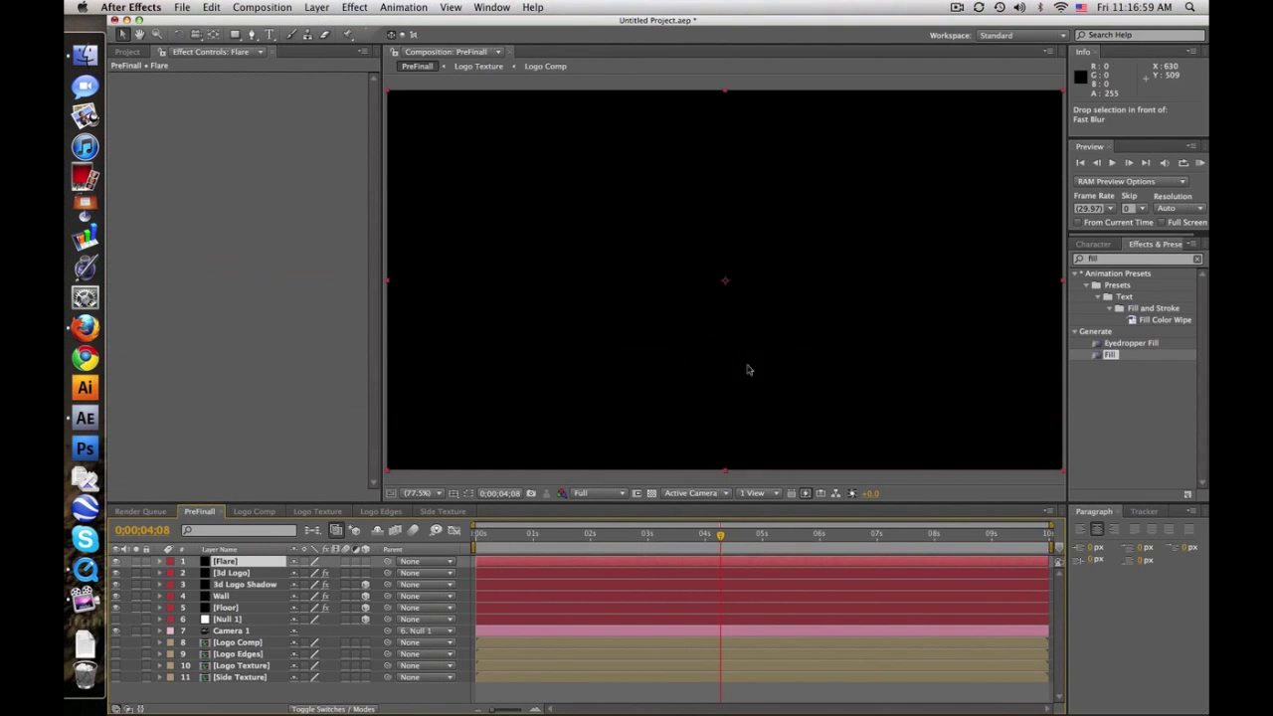
- Search the effects for "optic" and apply Optical Flares to the Flare solid
left_click(1102, 259)
type("optic")
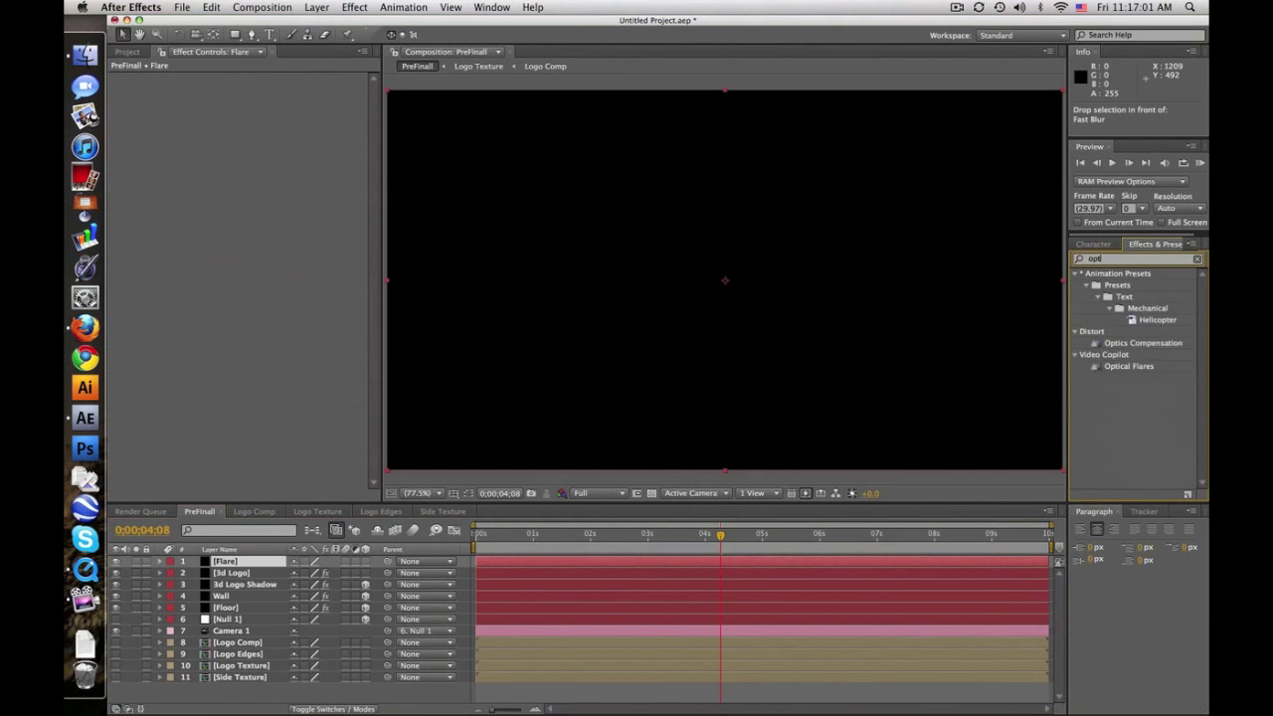
double_click(1114, 309)
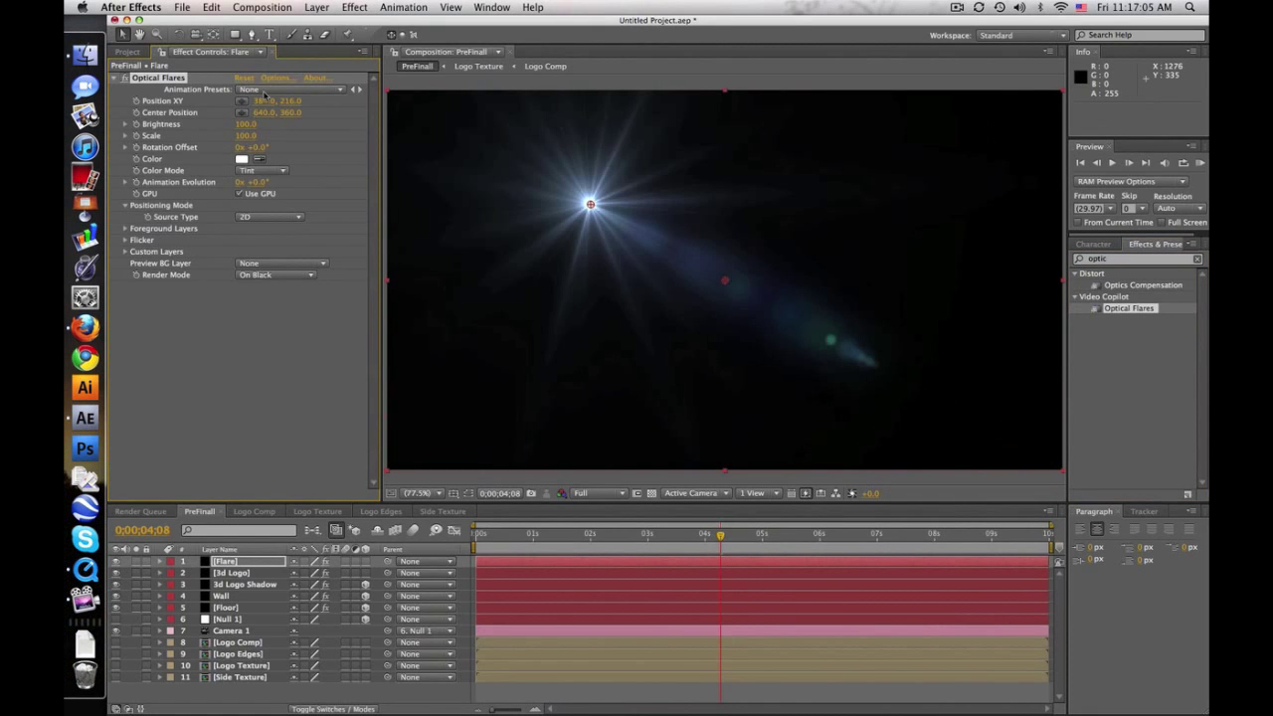
- Load the purple-blue streak flare from the Light preset folder in the Optical Flares options and accept it
left_click(268, 80)
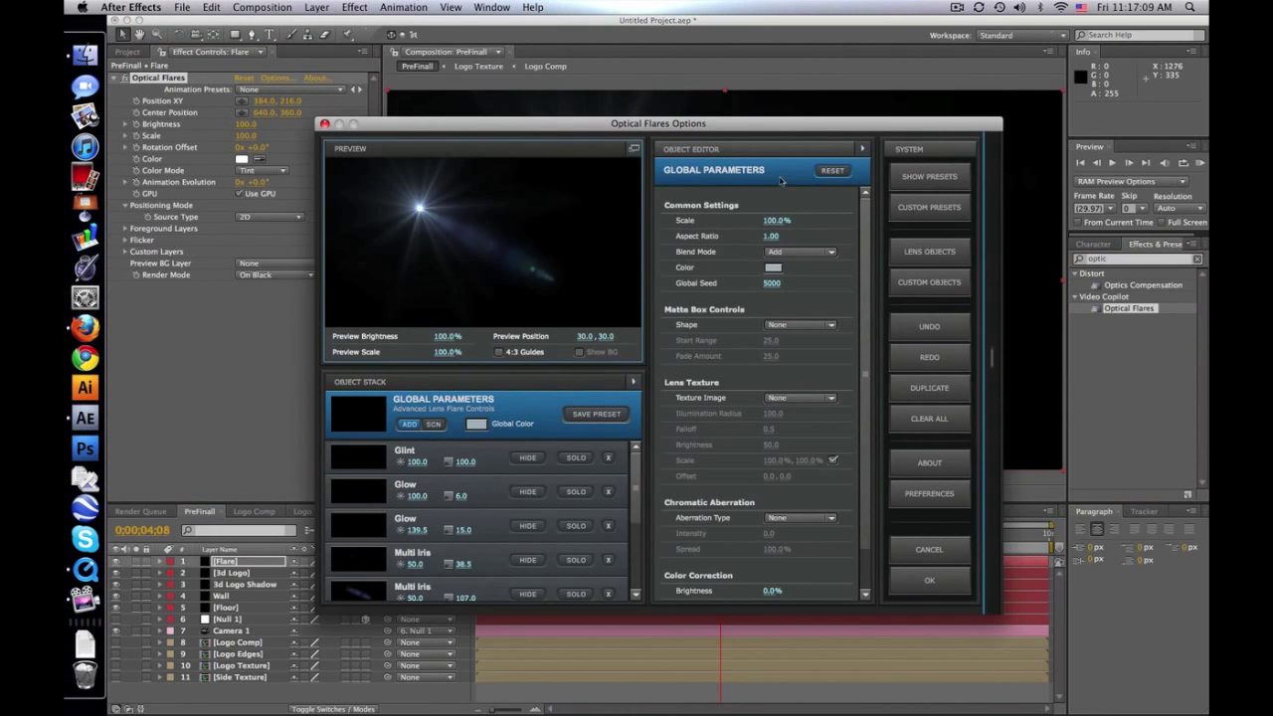
left_click(942, 177)
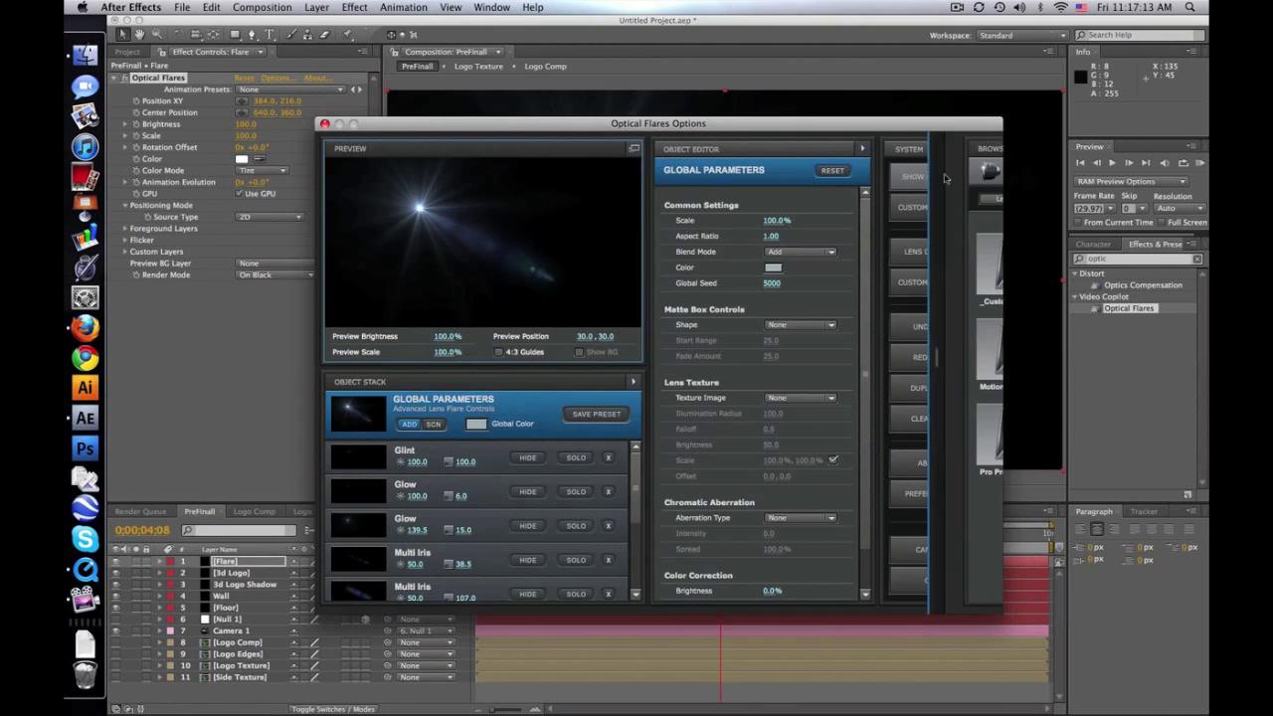
double_click(900, 264)
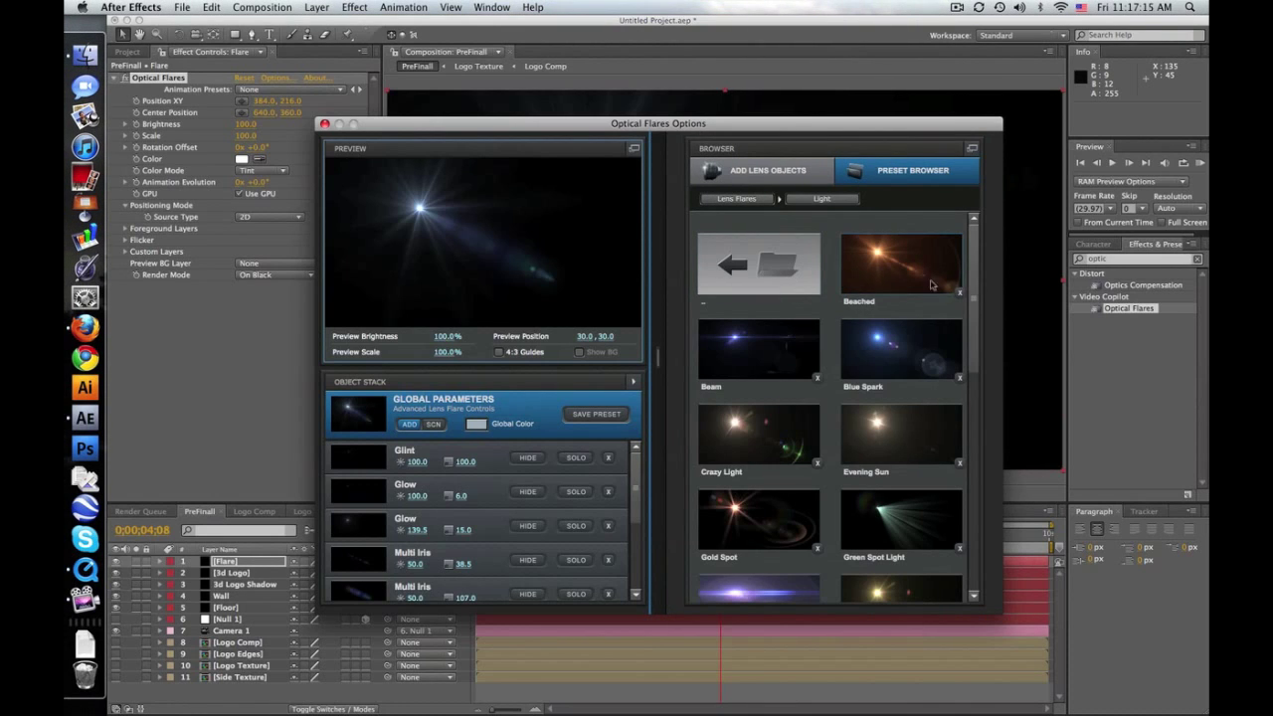
left_click(784, 594)
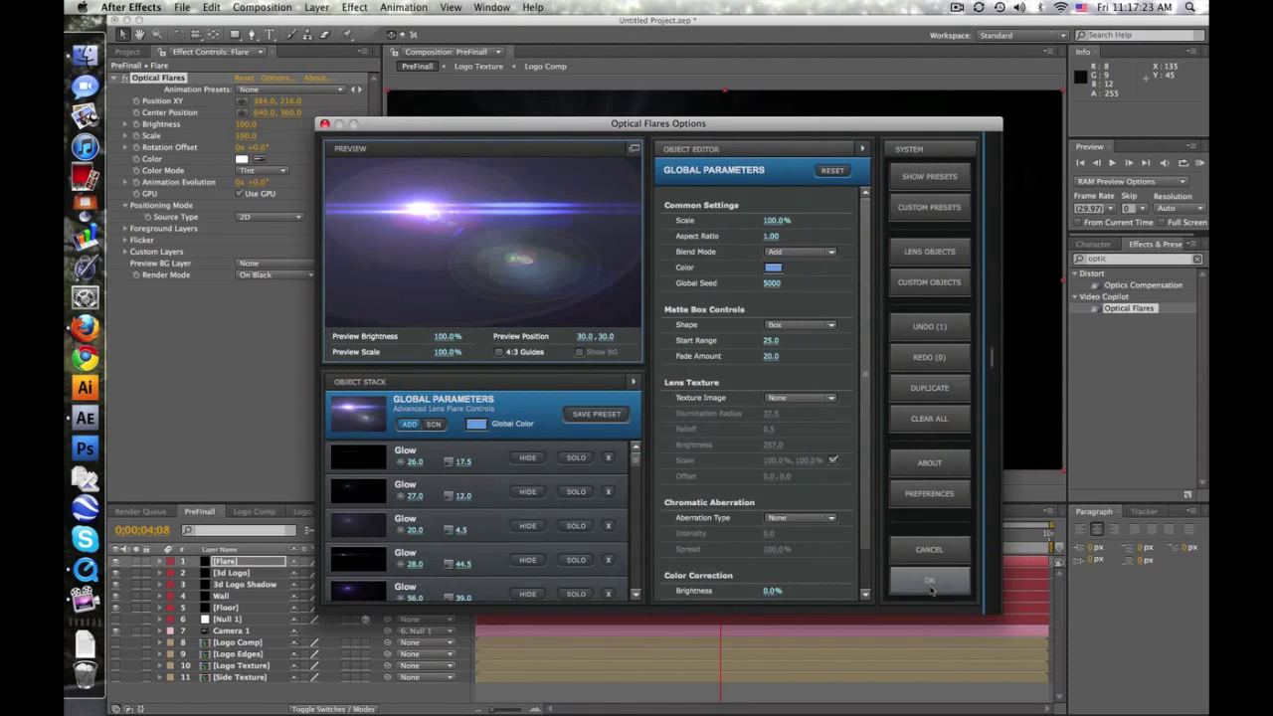
left_click(933, 591)
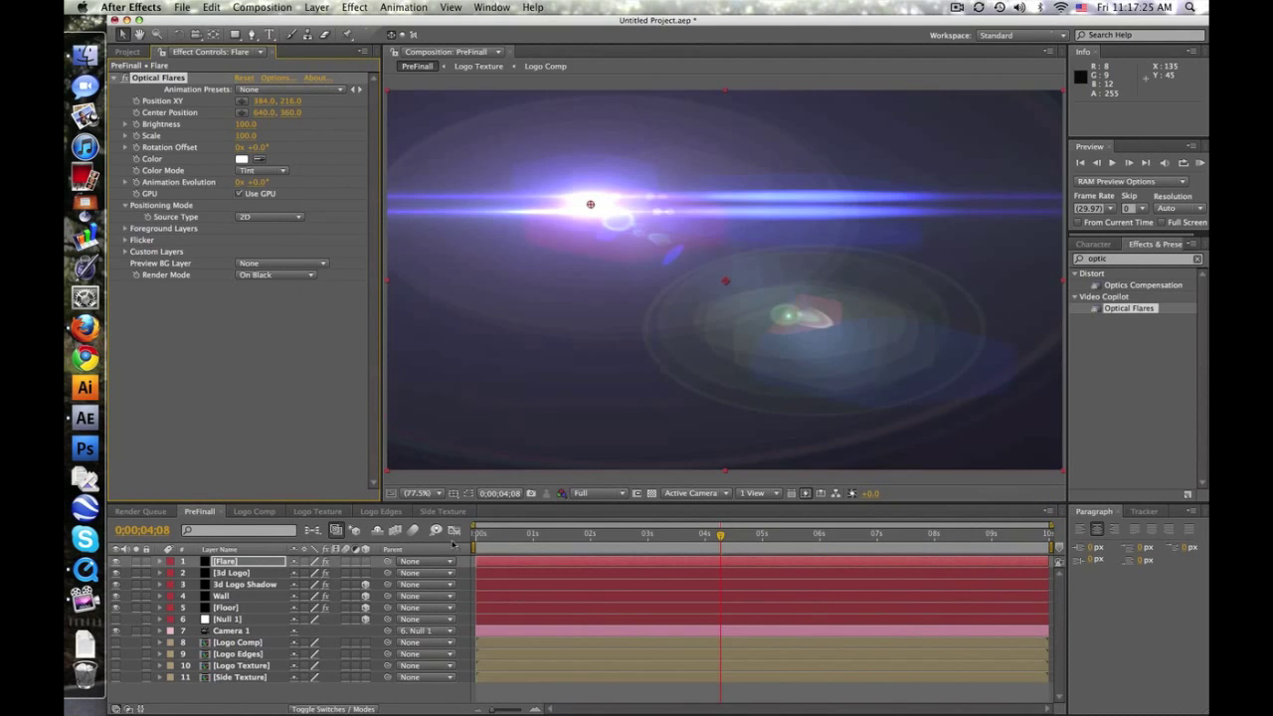
- Move the flare's source to about -3, 367 at the frame's left edge, set the layer's blending mode to Add and scrub the result
left_click_drag(590, 206, 385, 285)
left_click(348, 709)
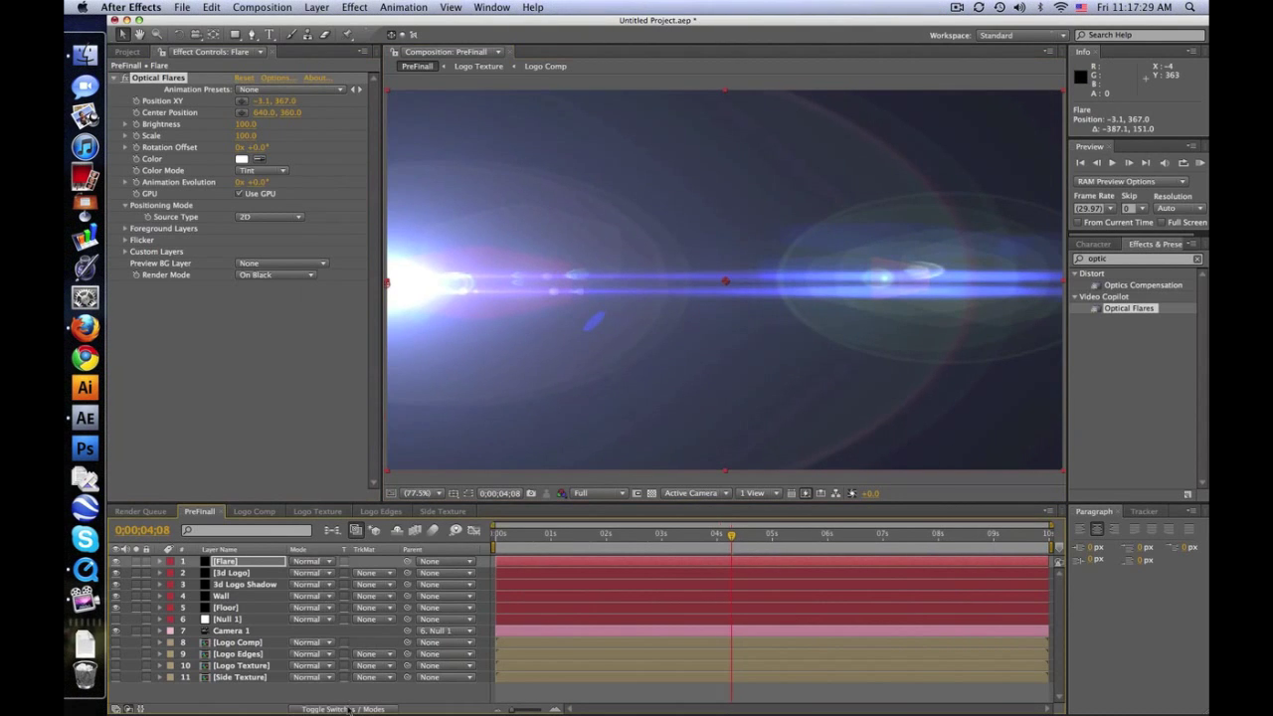
left_click(309, 560)
left_click(316, 673)
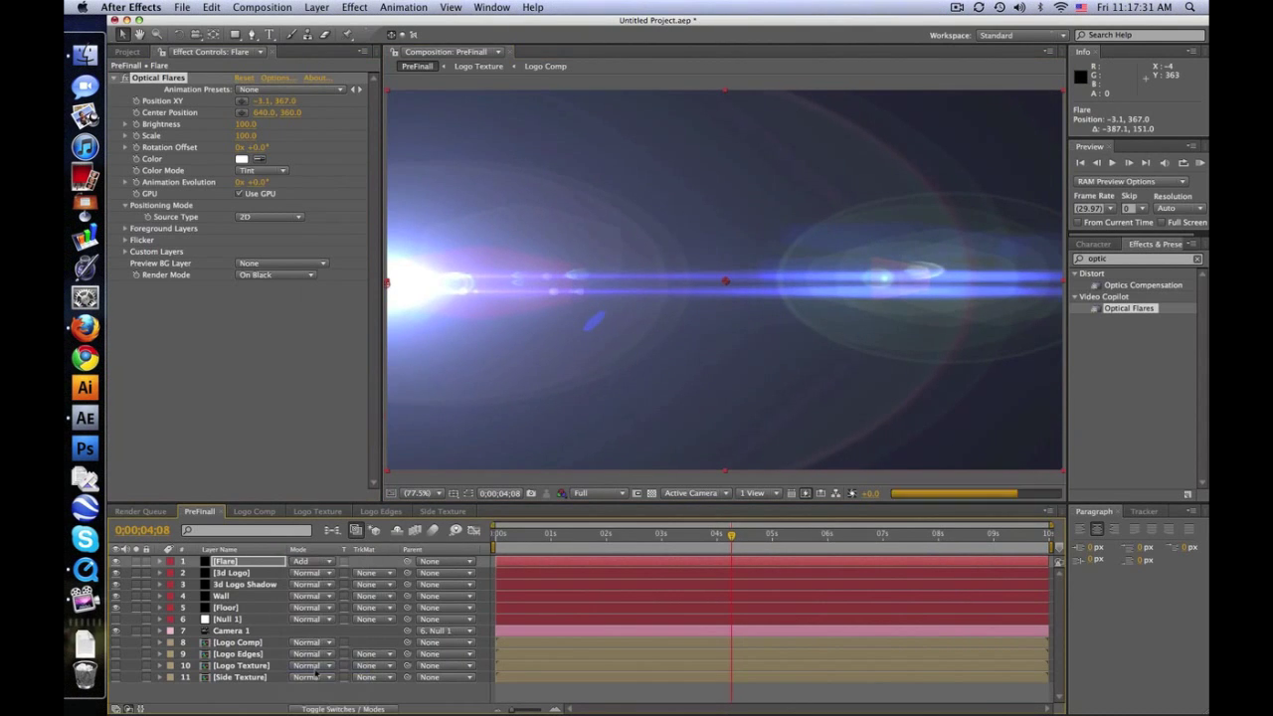
mouse_move(728, 537)
left_mouse_down()
mouse_move(532, 537)
mouse_move(742, 535)
left_mouse_up()
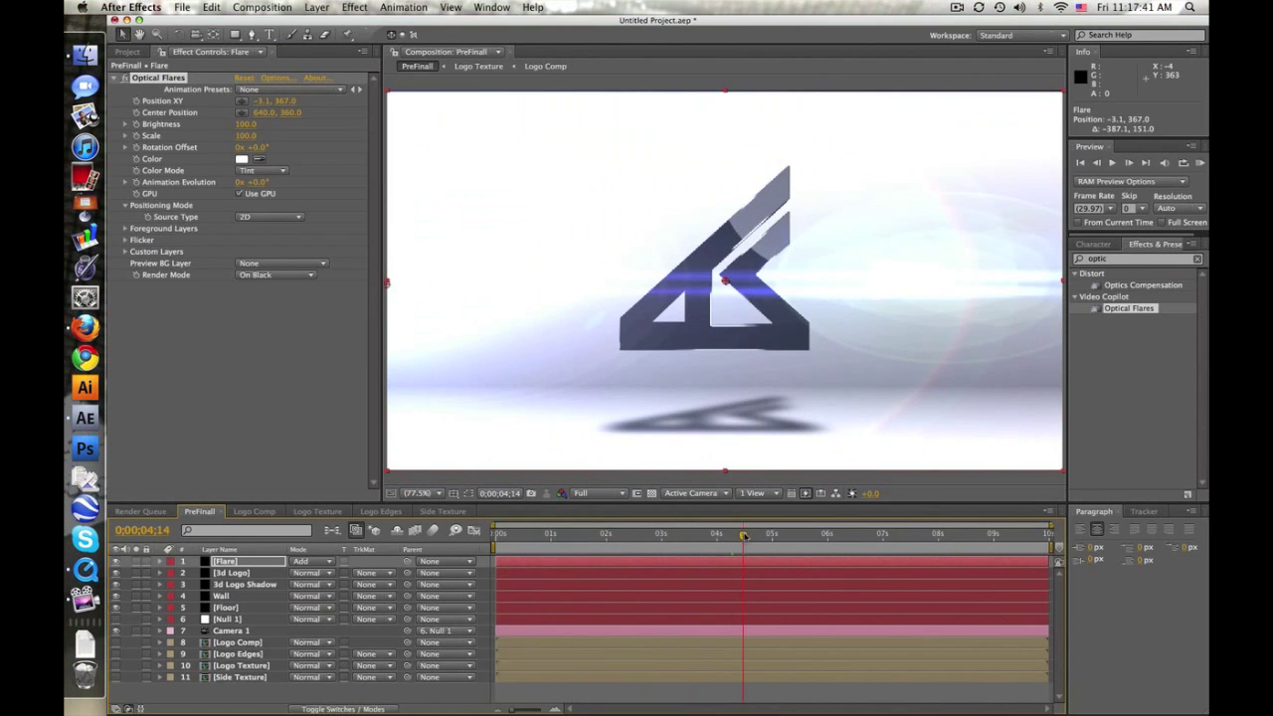
mouse_move(753, 536)
left_mouse_down()
mouse_move(799, 536)
mouse_move(557, 536)
mouse_move(753, 538)
left_mouse_up()
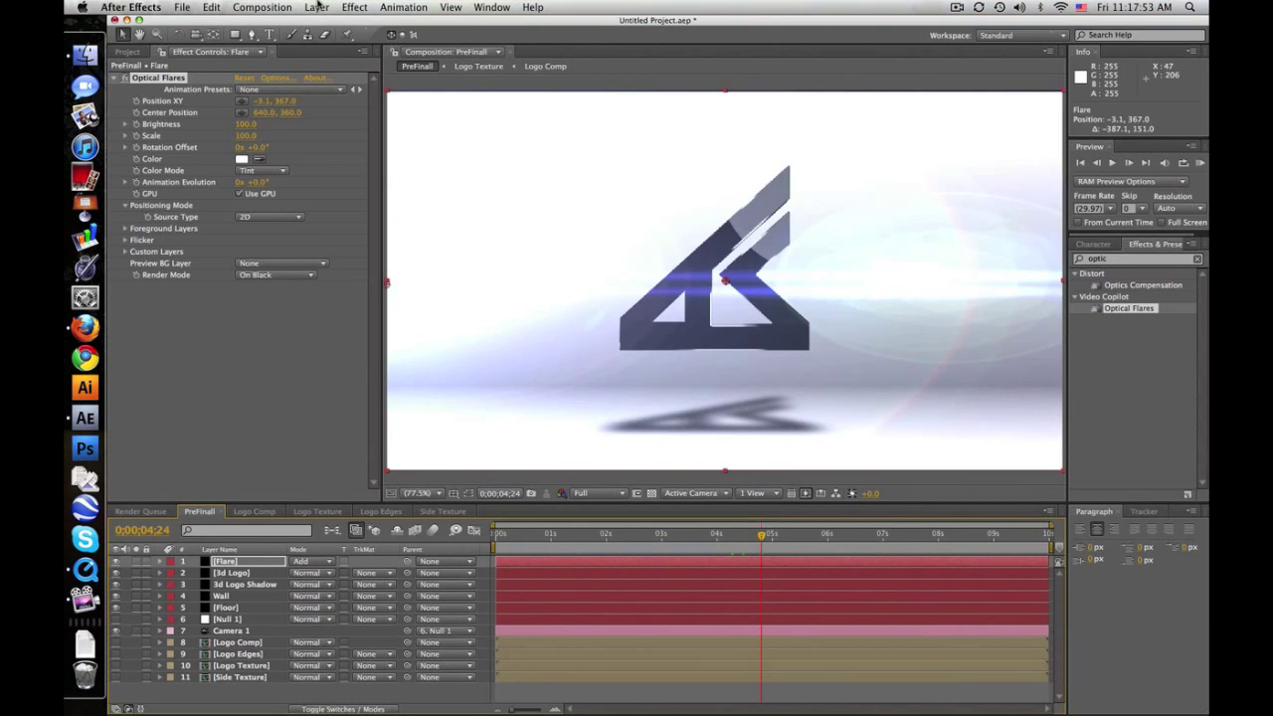
- Add a black text layer reading NAME and place it just beneath the logo at about 614, 595
left_click(316, 7)
left_click(264, 8)
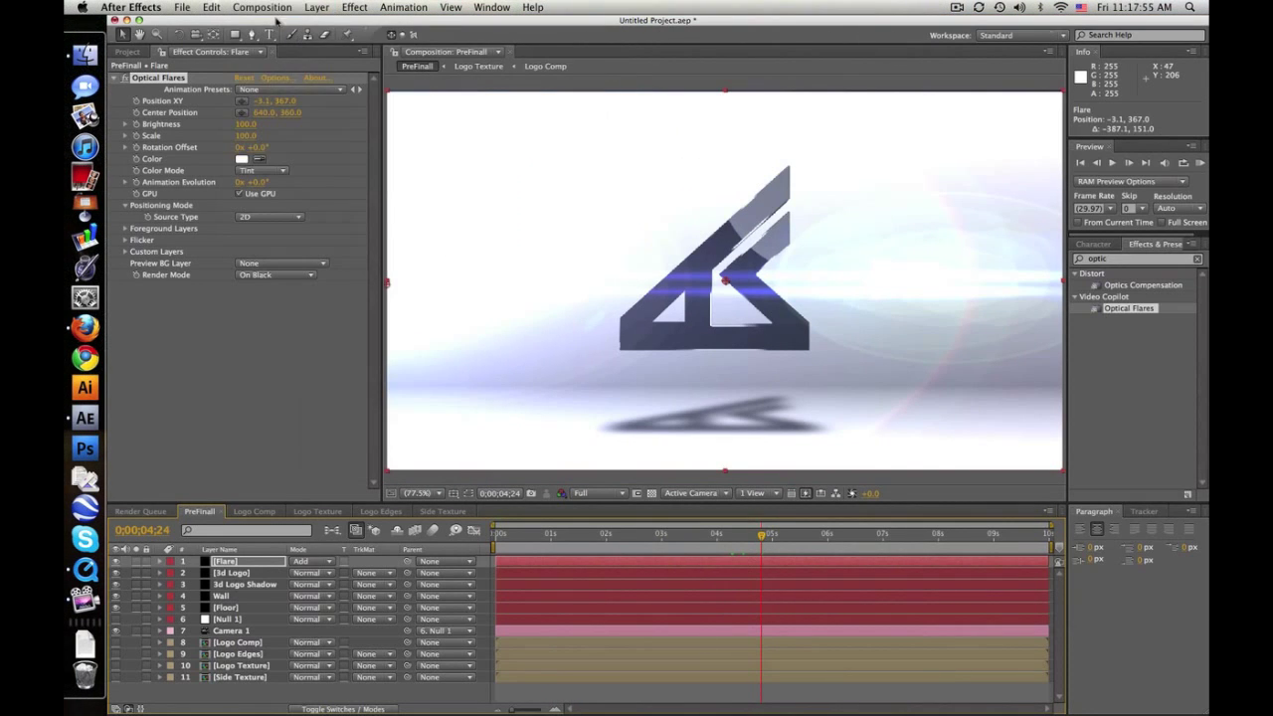
left_click(269, 35)
left_click(630, 365)
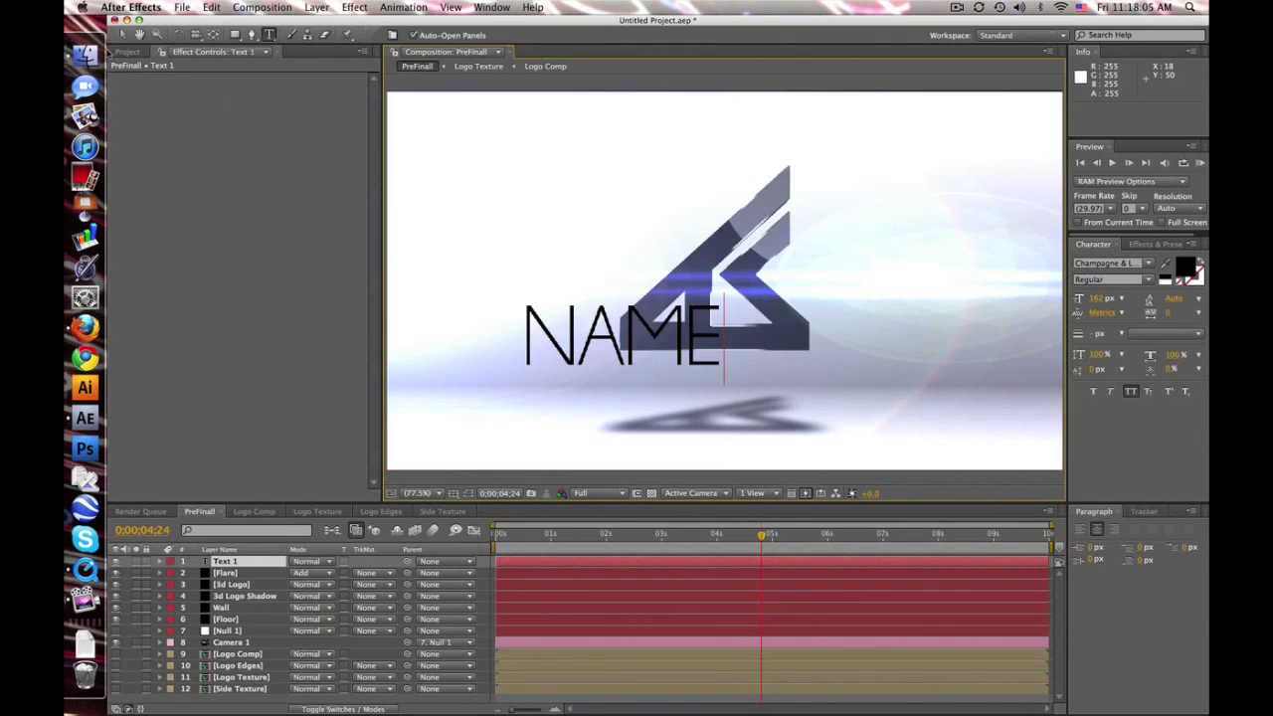
left_click(122, 34)
left_click_drag(653, 335, 741, 376)
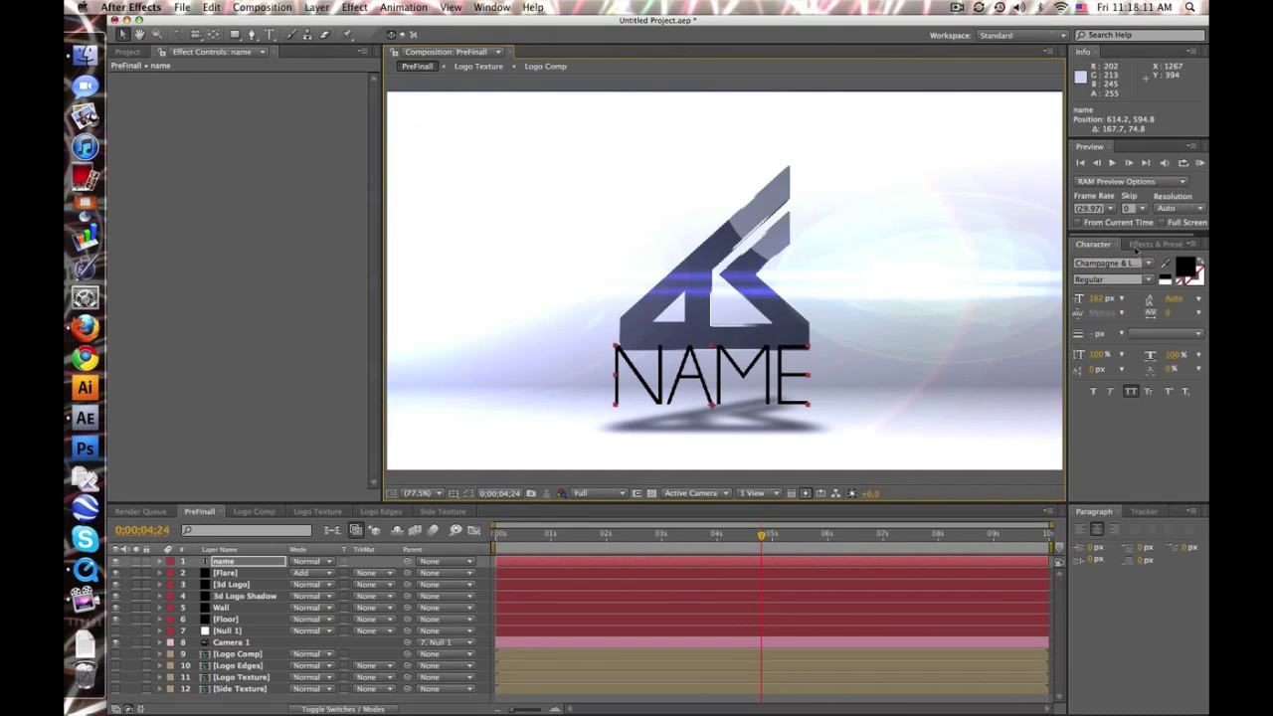
- Apply a Ramp to the NAME text, with Start of Ramp at about 640, 407 and End of Ramp at about 640, 634
left_click(1136, 249)
left_click(1143, 259)
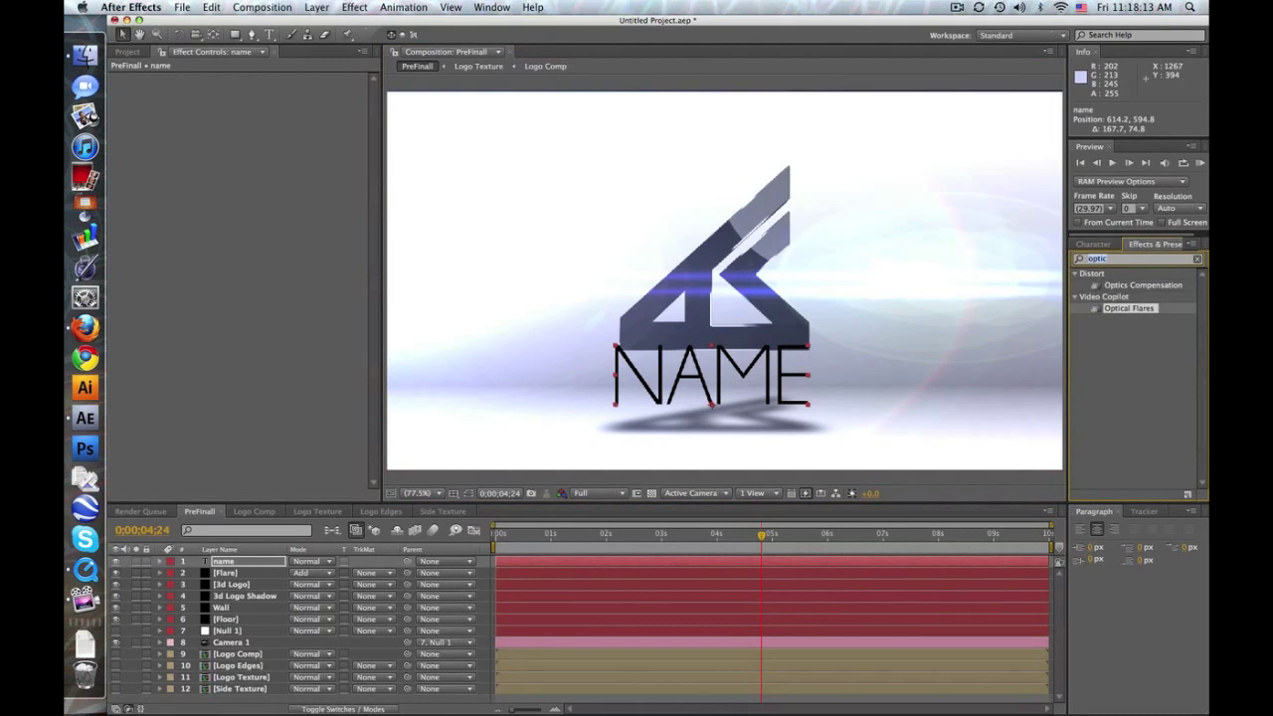
type("ramp")
left_click_drag(1113, 285, 249, 568)
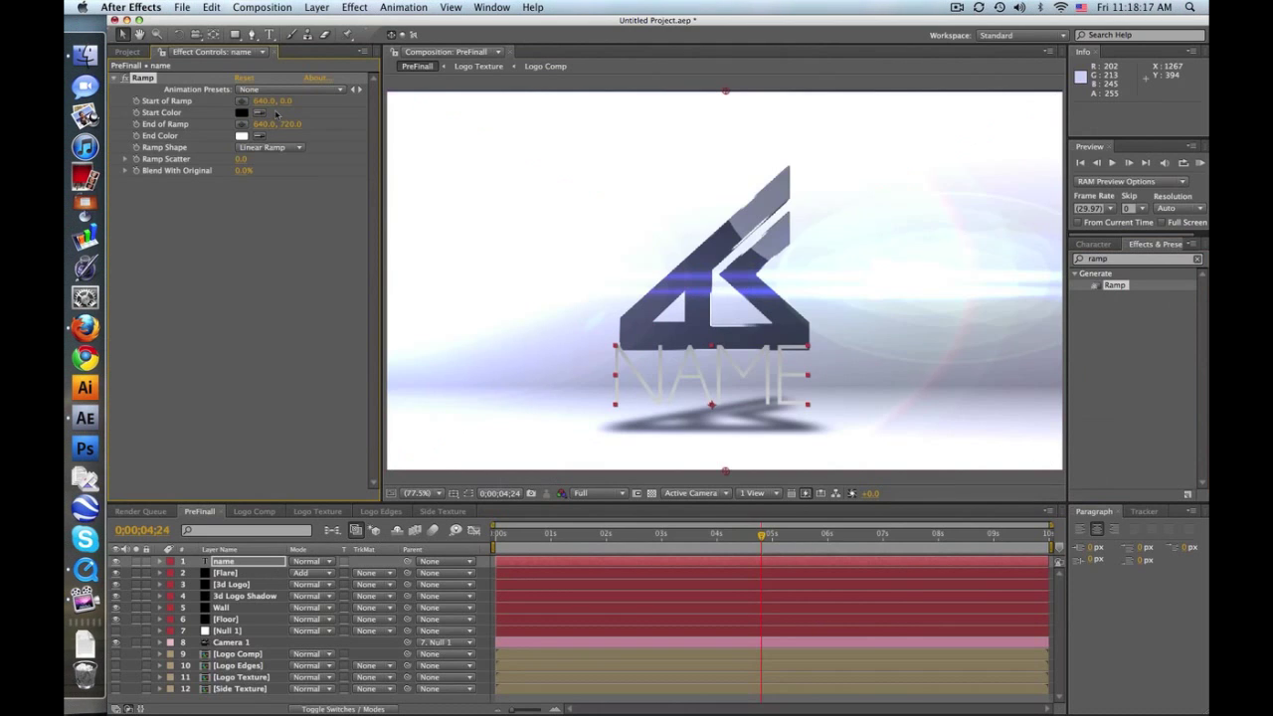
left_click_drag(725, 116, 724, 305)
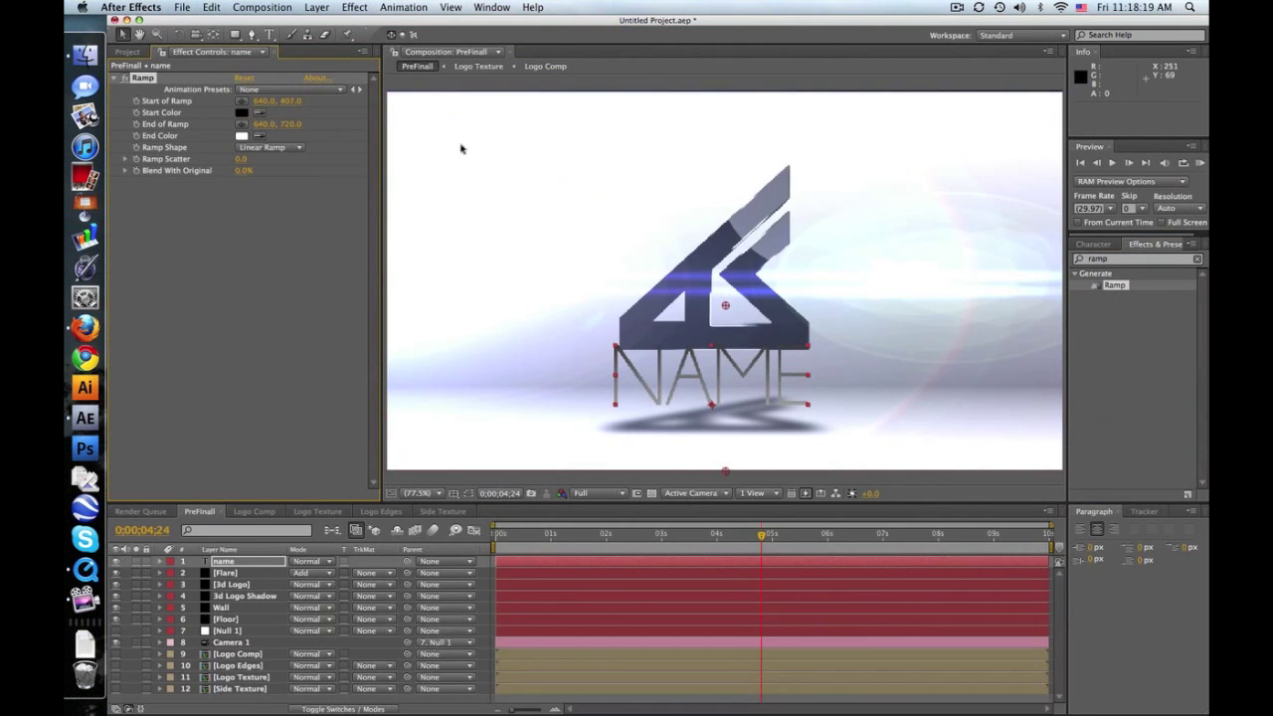
left_click_drag(288, 123, 225, 126)
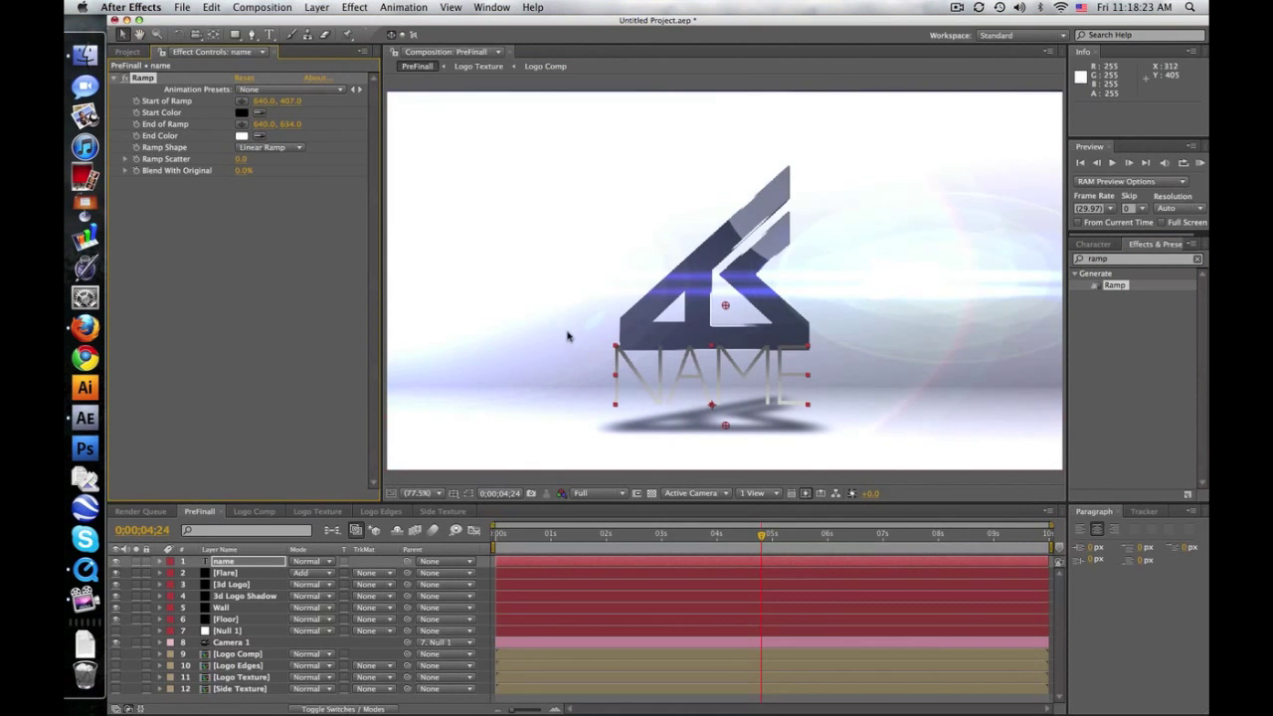
- Reduce the NAME text to 84 px, centre it between the logo and its shadow at about 614, 564, and scrub the timeline
double_click(696, 368)
left_click_drag(1091, 306, 1046, 305)
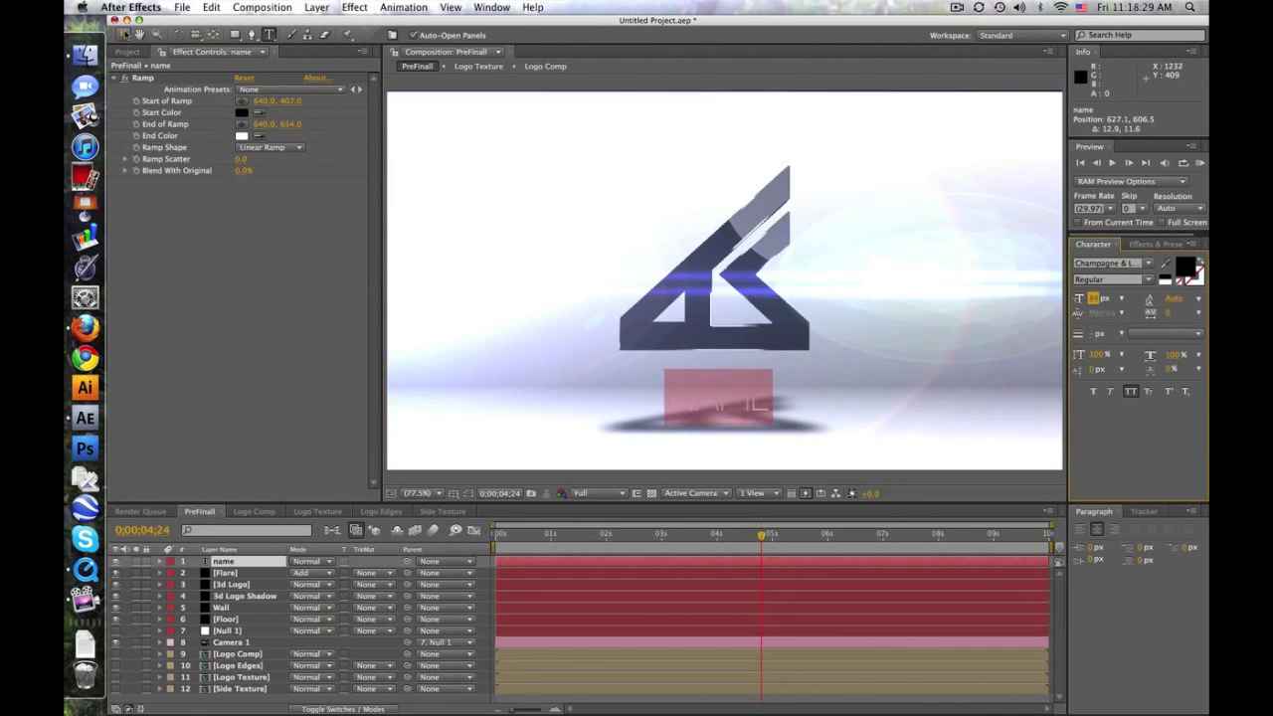
left_click(122, 33)
left_click_drag(711, 370, 709, 369)
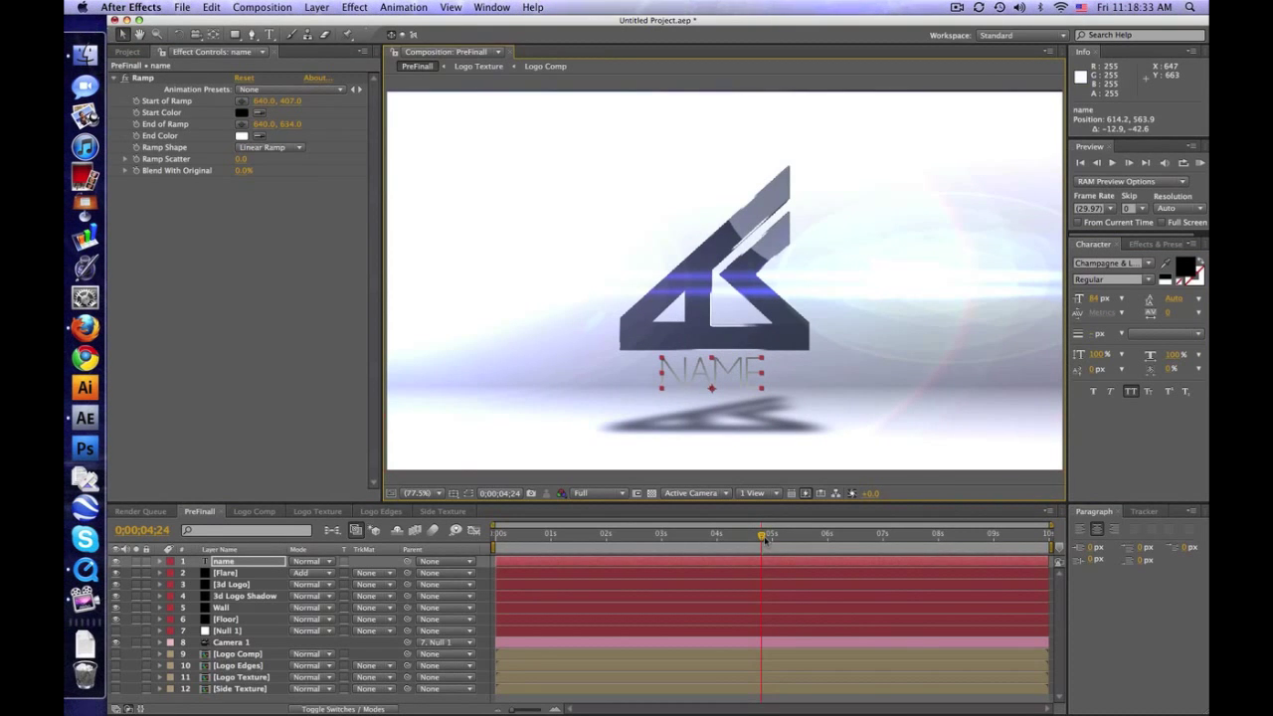
left_click_drag(764, 537, 840, 559)
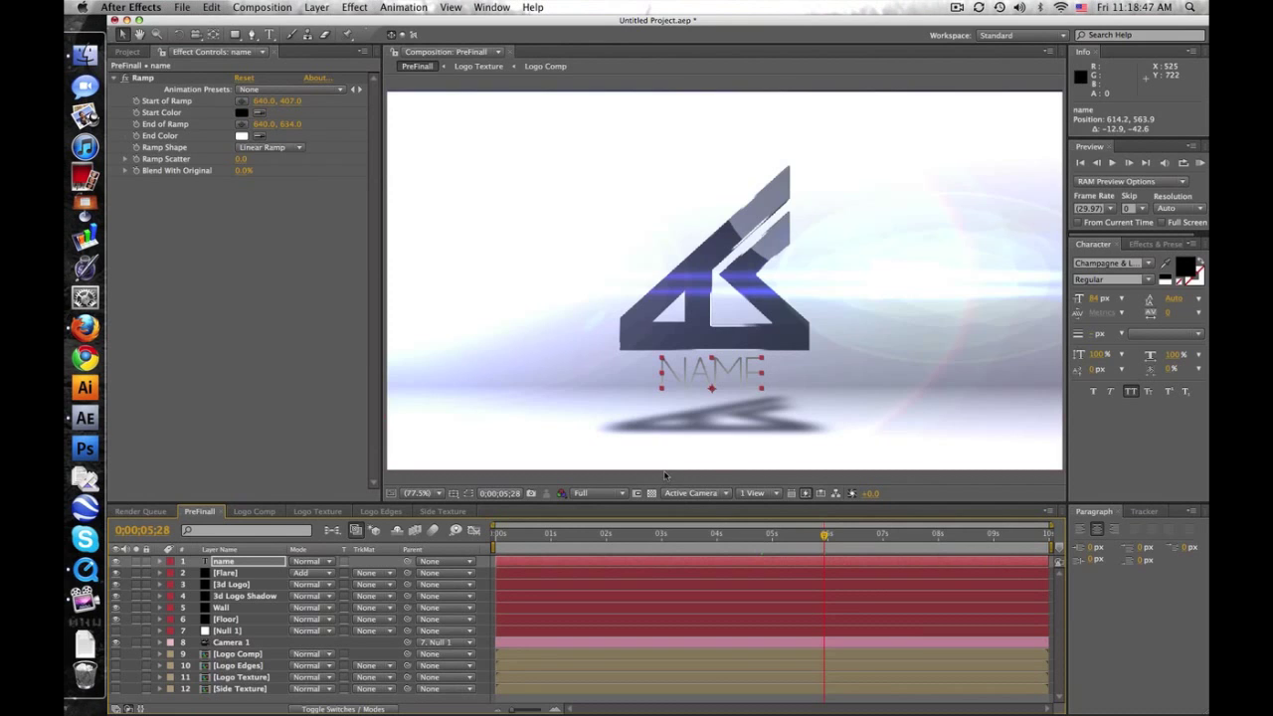
- Add a text layer reading LOL to the Logo Comp composition
left_click(253, 511)
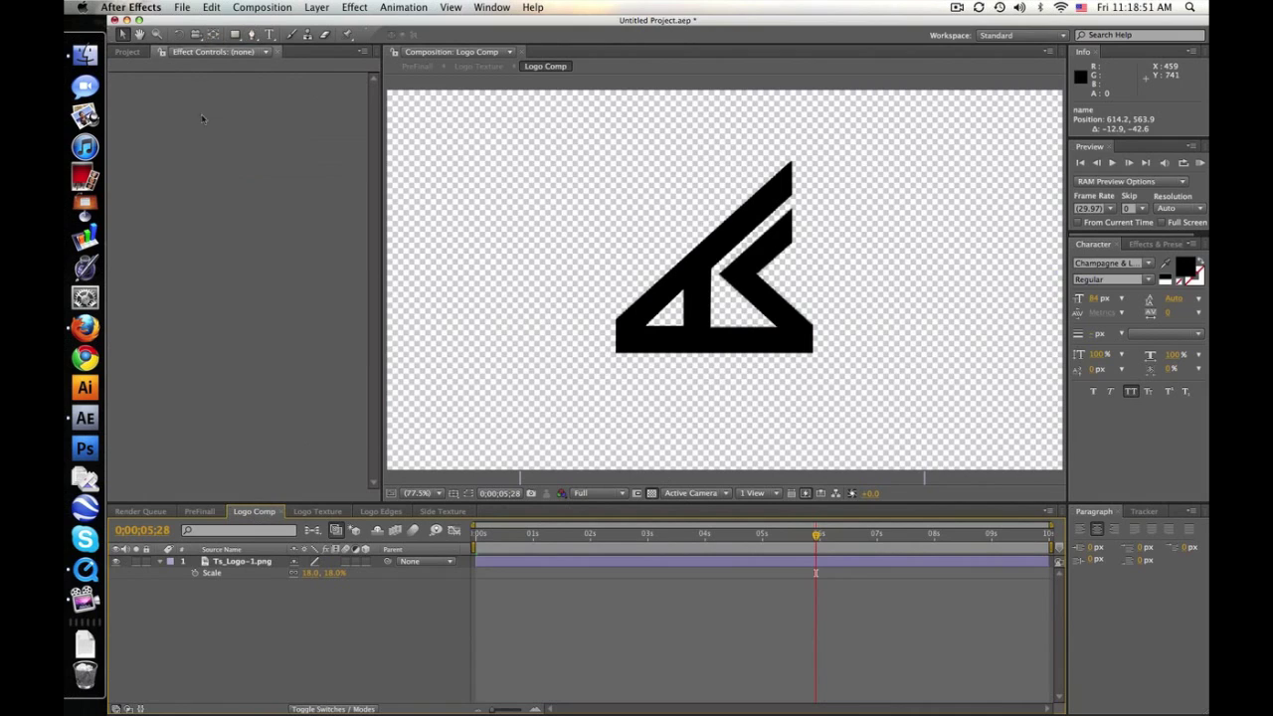
left_click(268, 34)
left_click(555, 257)
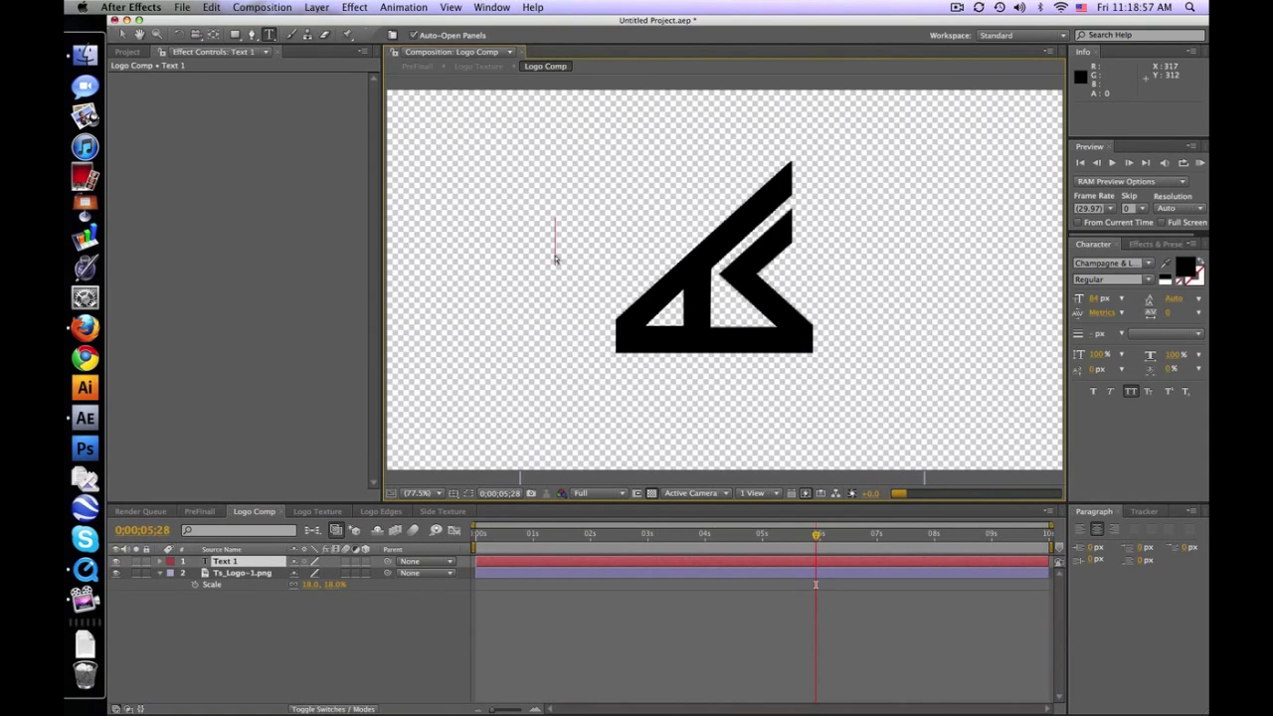
type("LOL")
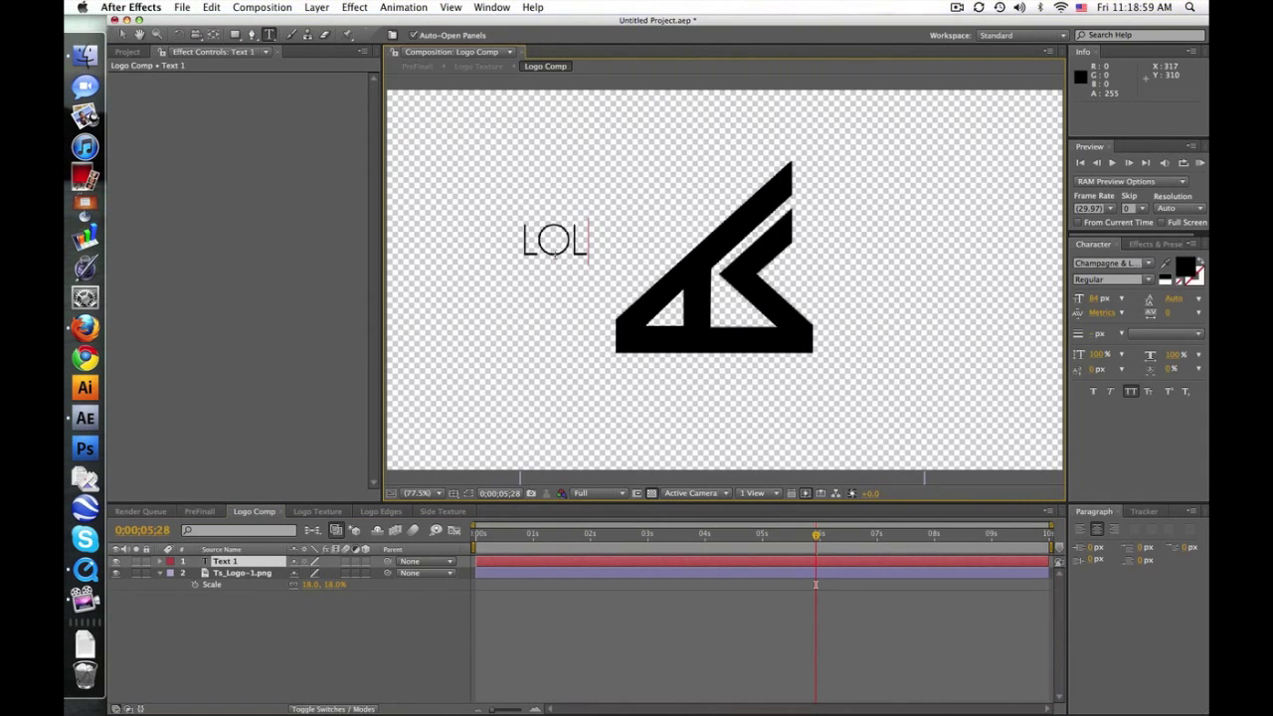
left_click(125, 34)
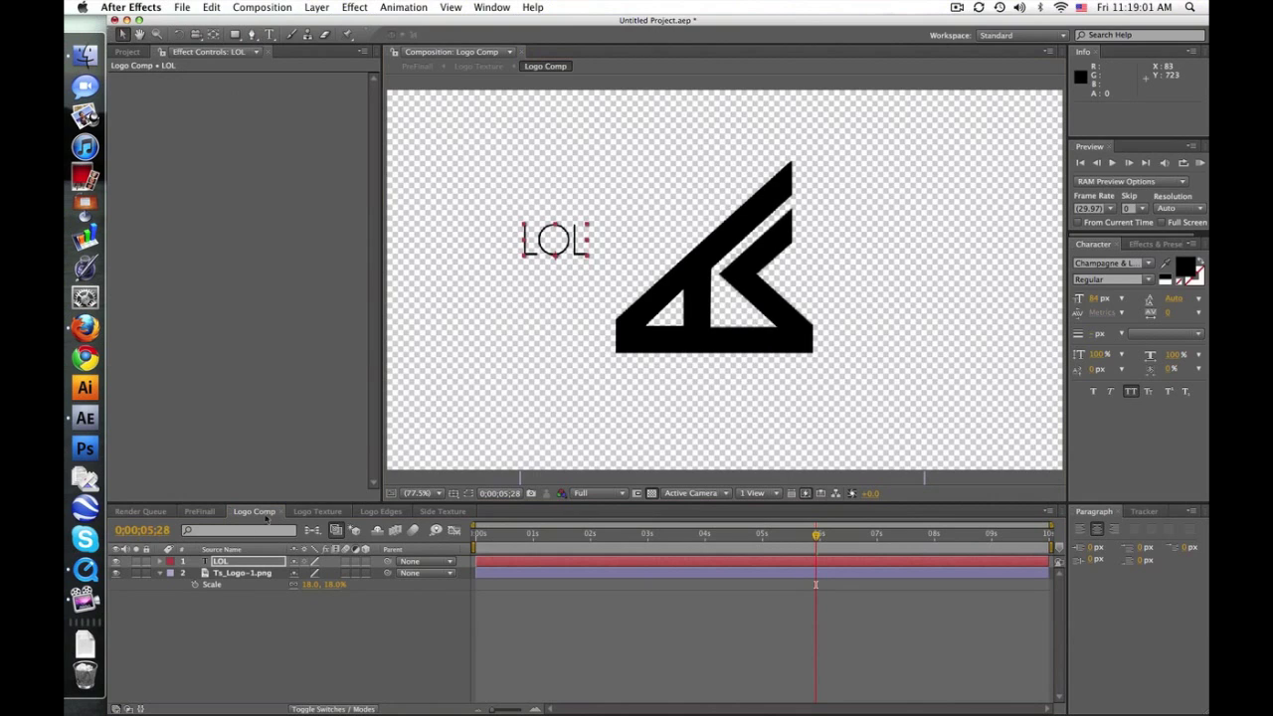
- Enlarge the LOL text and centre it over the logo at about 646, 485, and hide the Ts_Logo-1.png layer
left_click_drag(563, 252, 665, 281)
left_click_drag(534, 180, 708, 273)
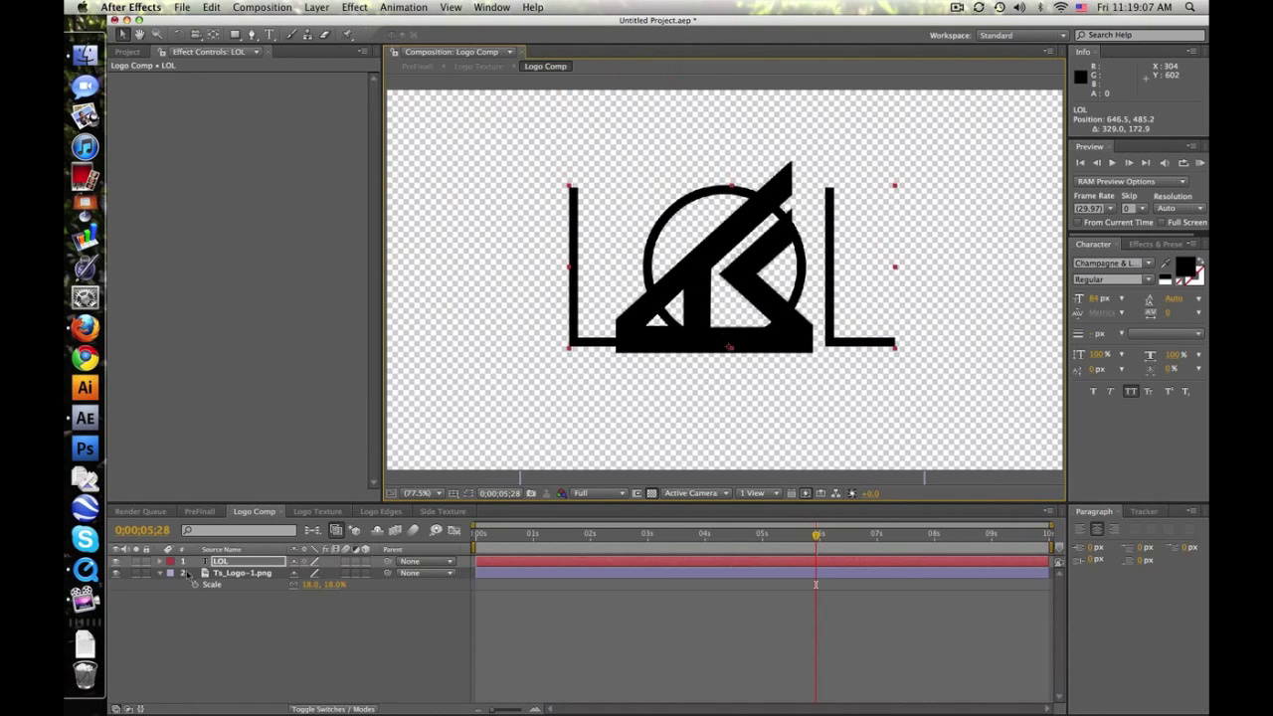
left_click(115, 574)
- Return to the PreFinall composition and scrub through the animation to review the extruded LOL text with its flare and shadow
left_click(199, 511)
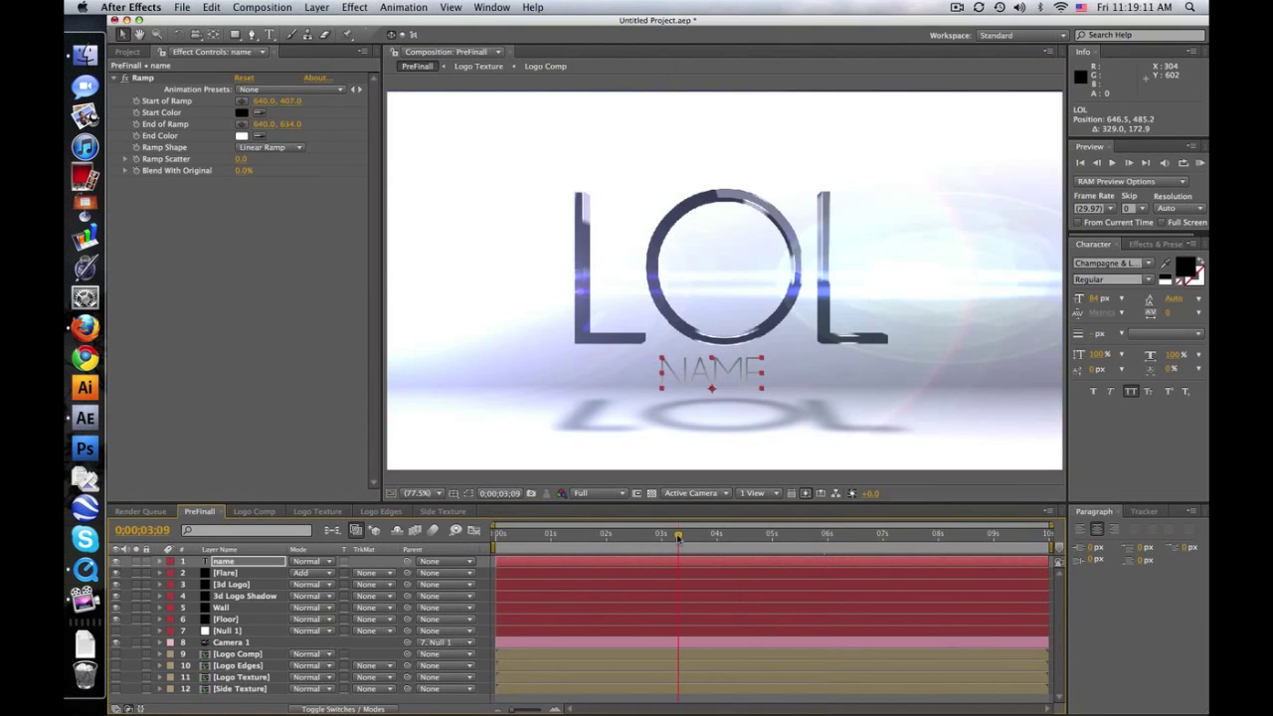
left_click_drag(678, 537, 660, 537)
left_click_drag(633, 539, 716, 537)
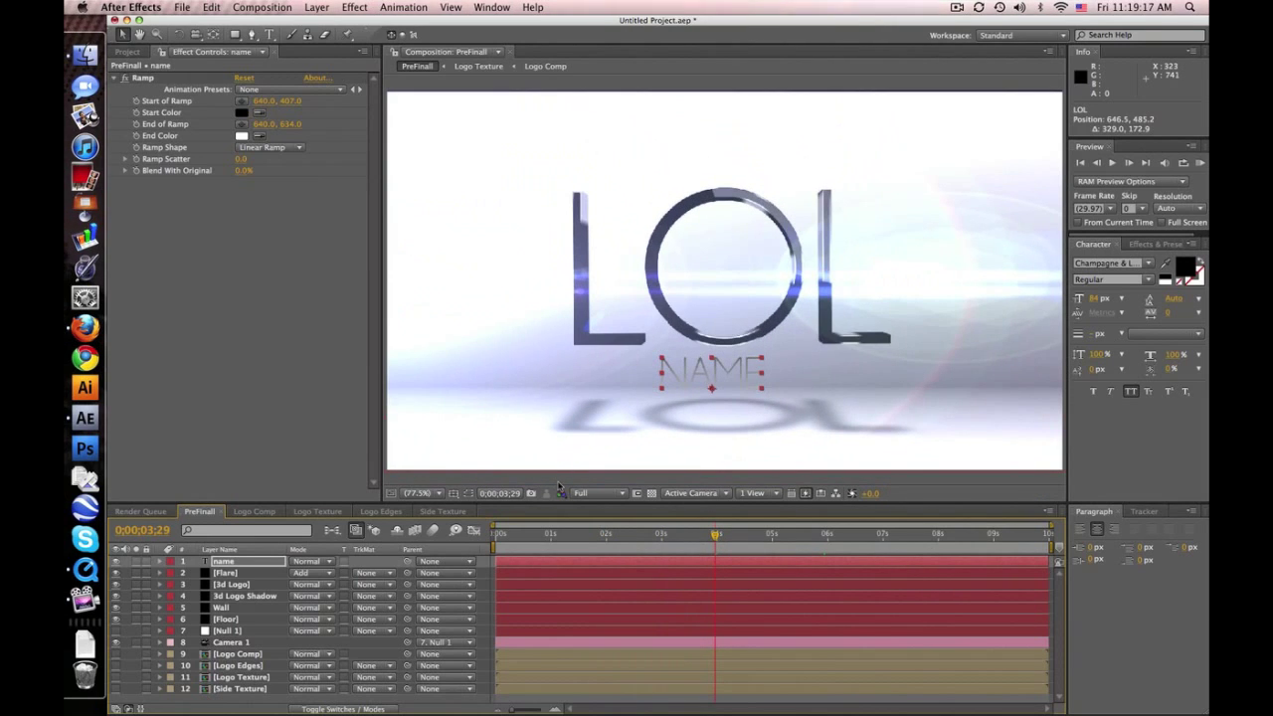
left_click_drag(731, 538, 681, 538)
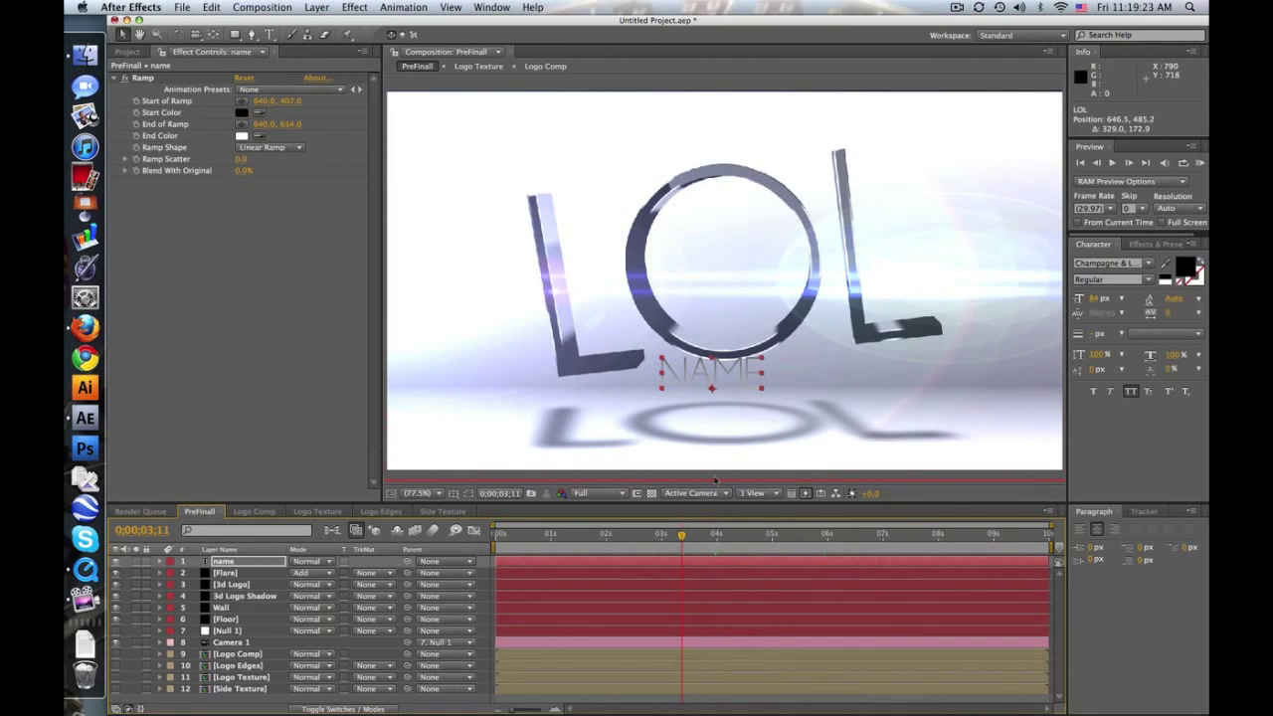
left_click_drag(681, 538, 774, 538)
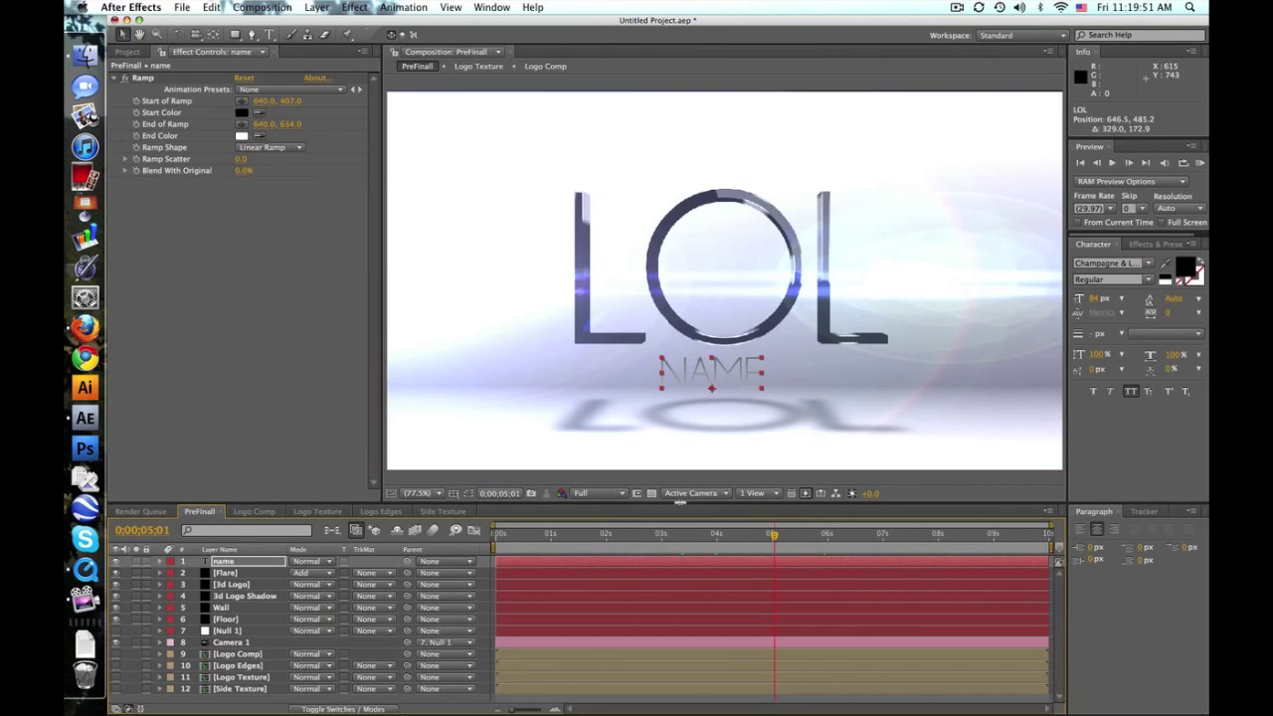
left_click(772, 534)
left_click_drag(740, 535, 768, 535)
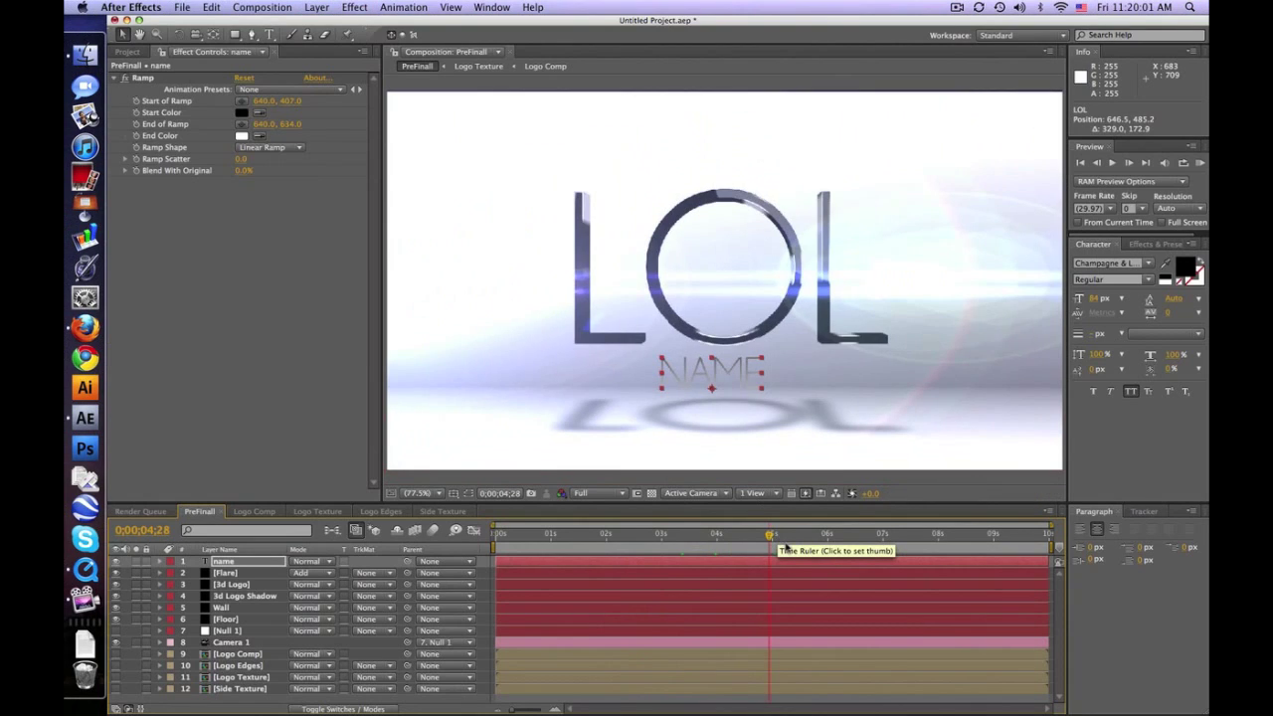